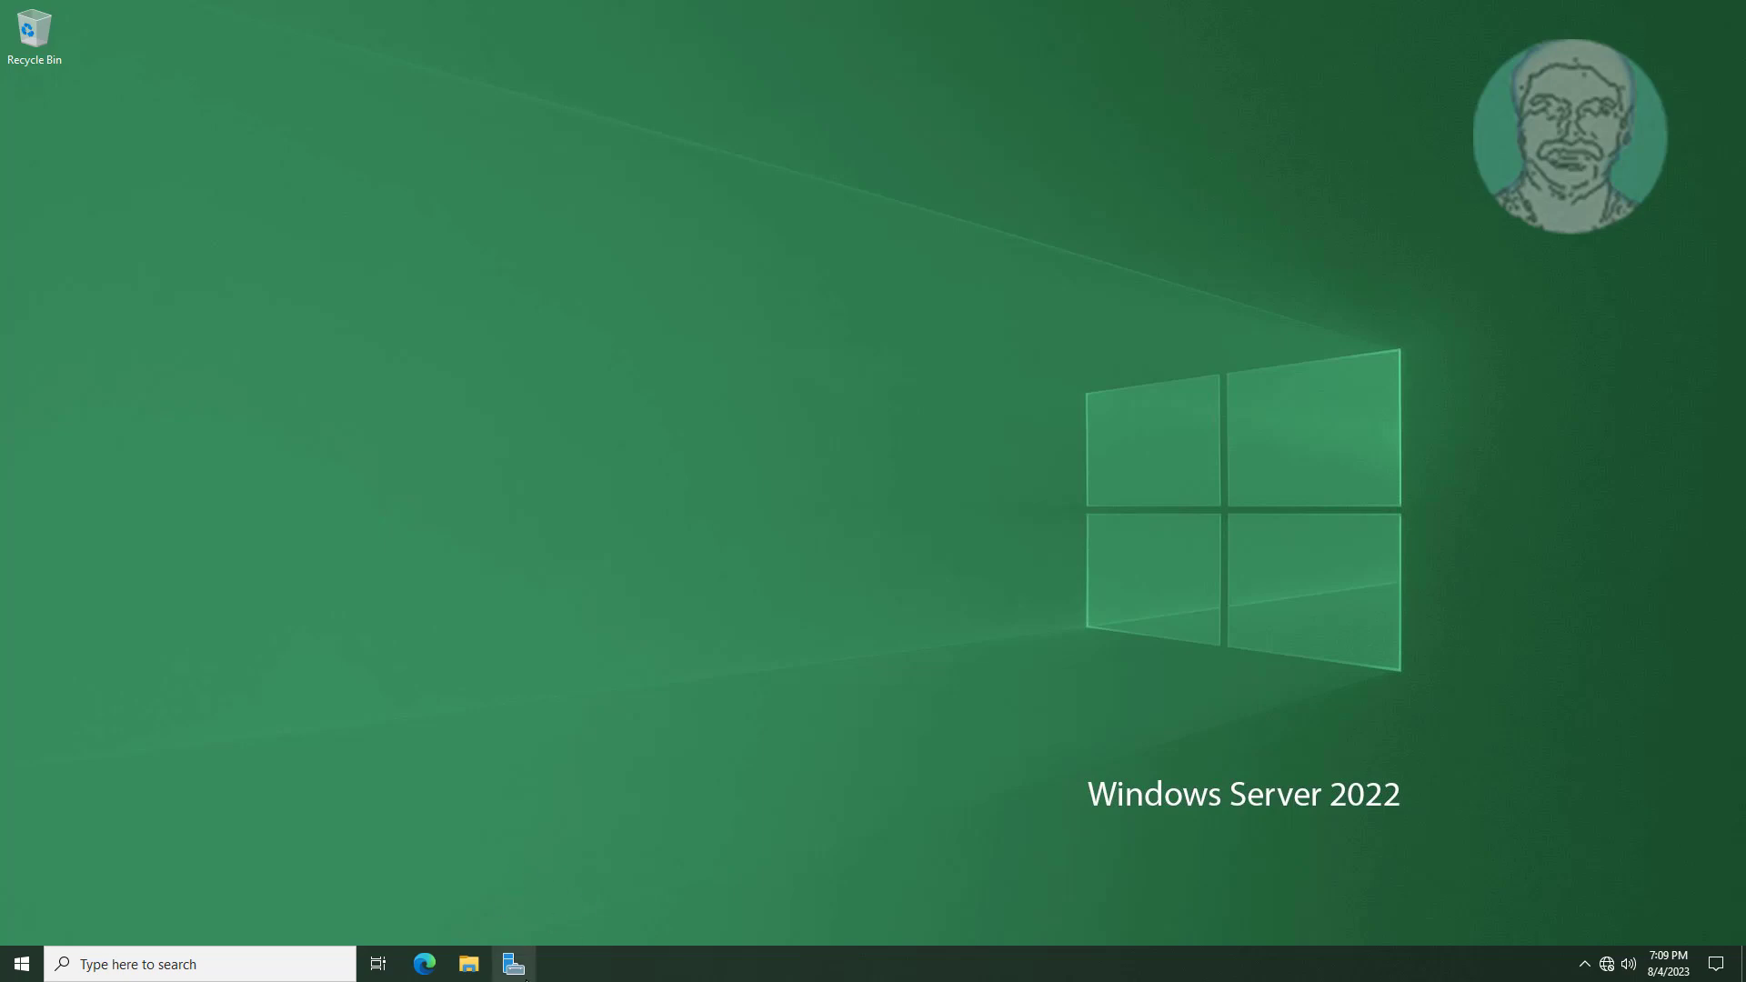
Launch Server Manager from the Windows Server 2022 taskbar.
{"action": "left_click", "coordinate": [514, 970]}
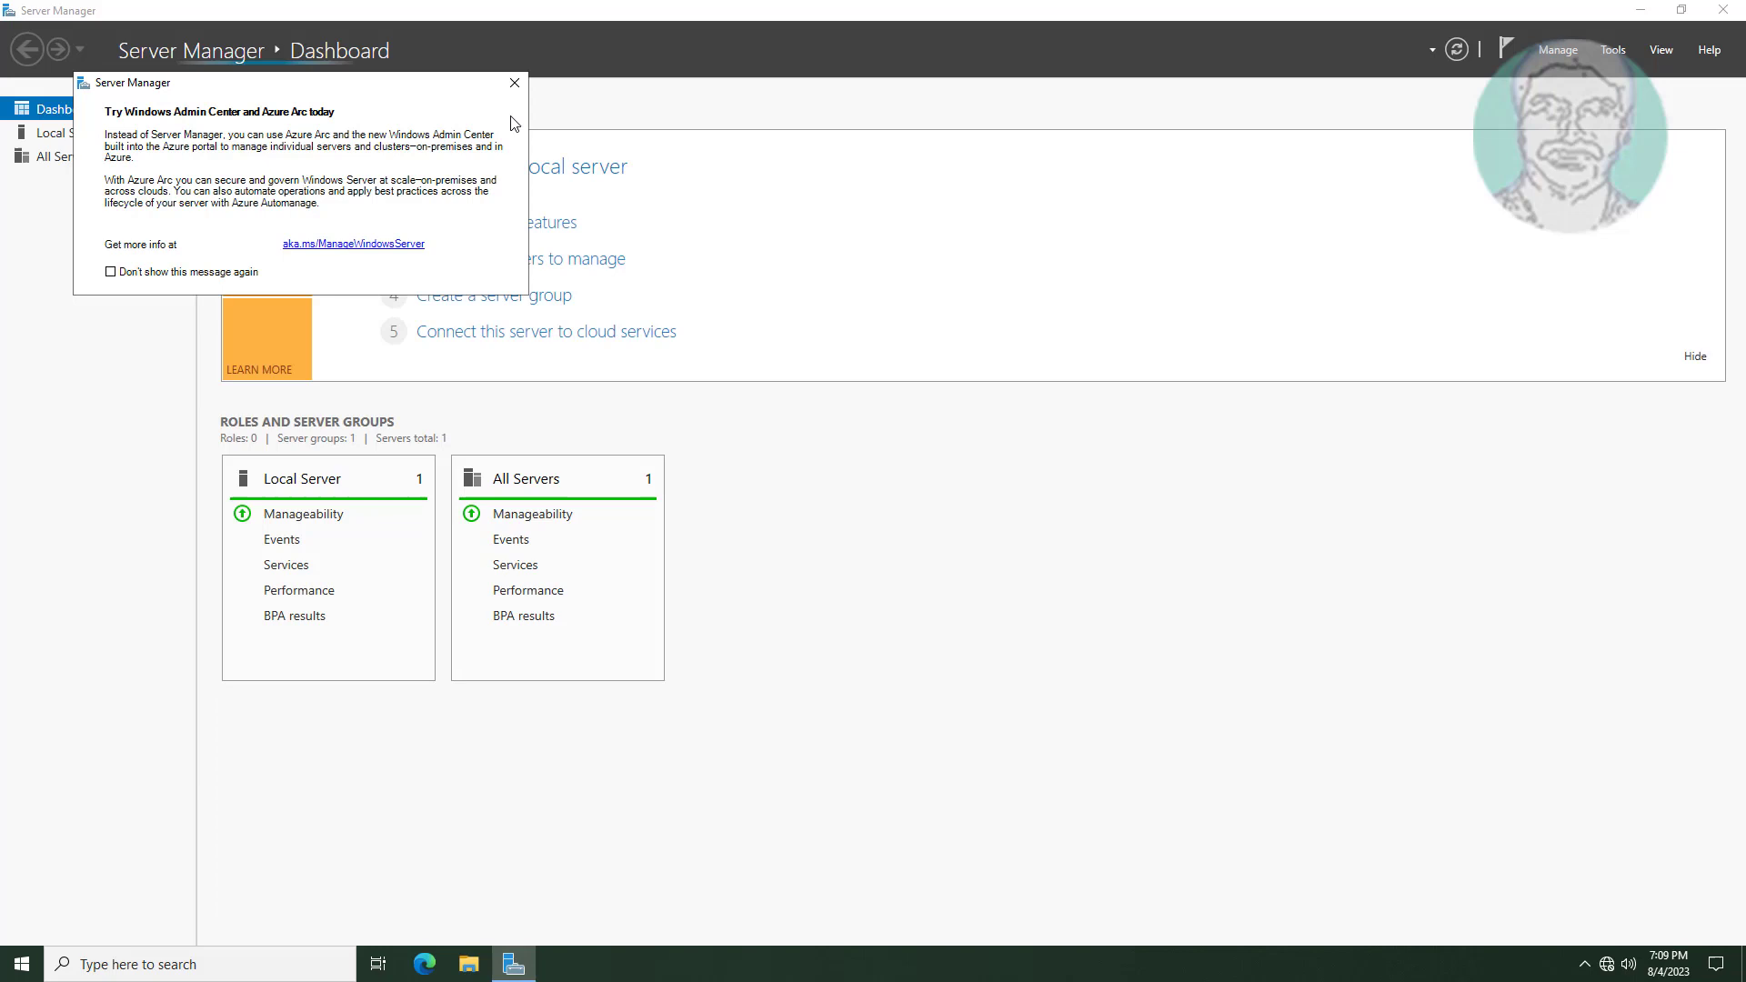
Dismiss the Azure Arc prompt and open the TASKS menu on File and Storage Services > Shares.
{"action": "left_click", "coordinate": [514, 83]}
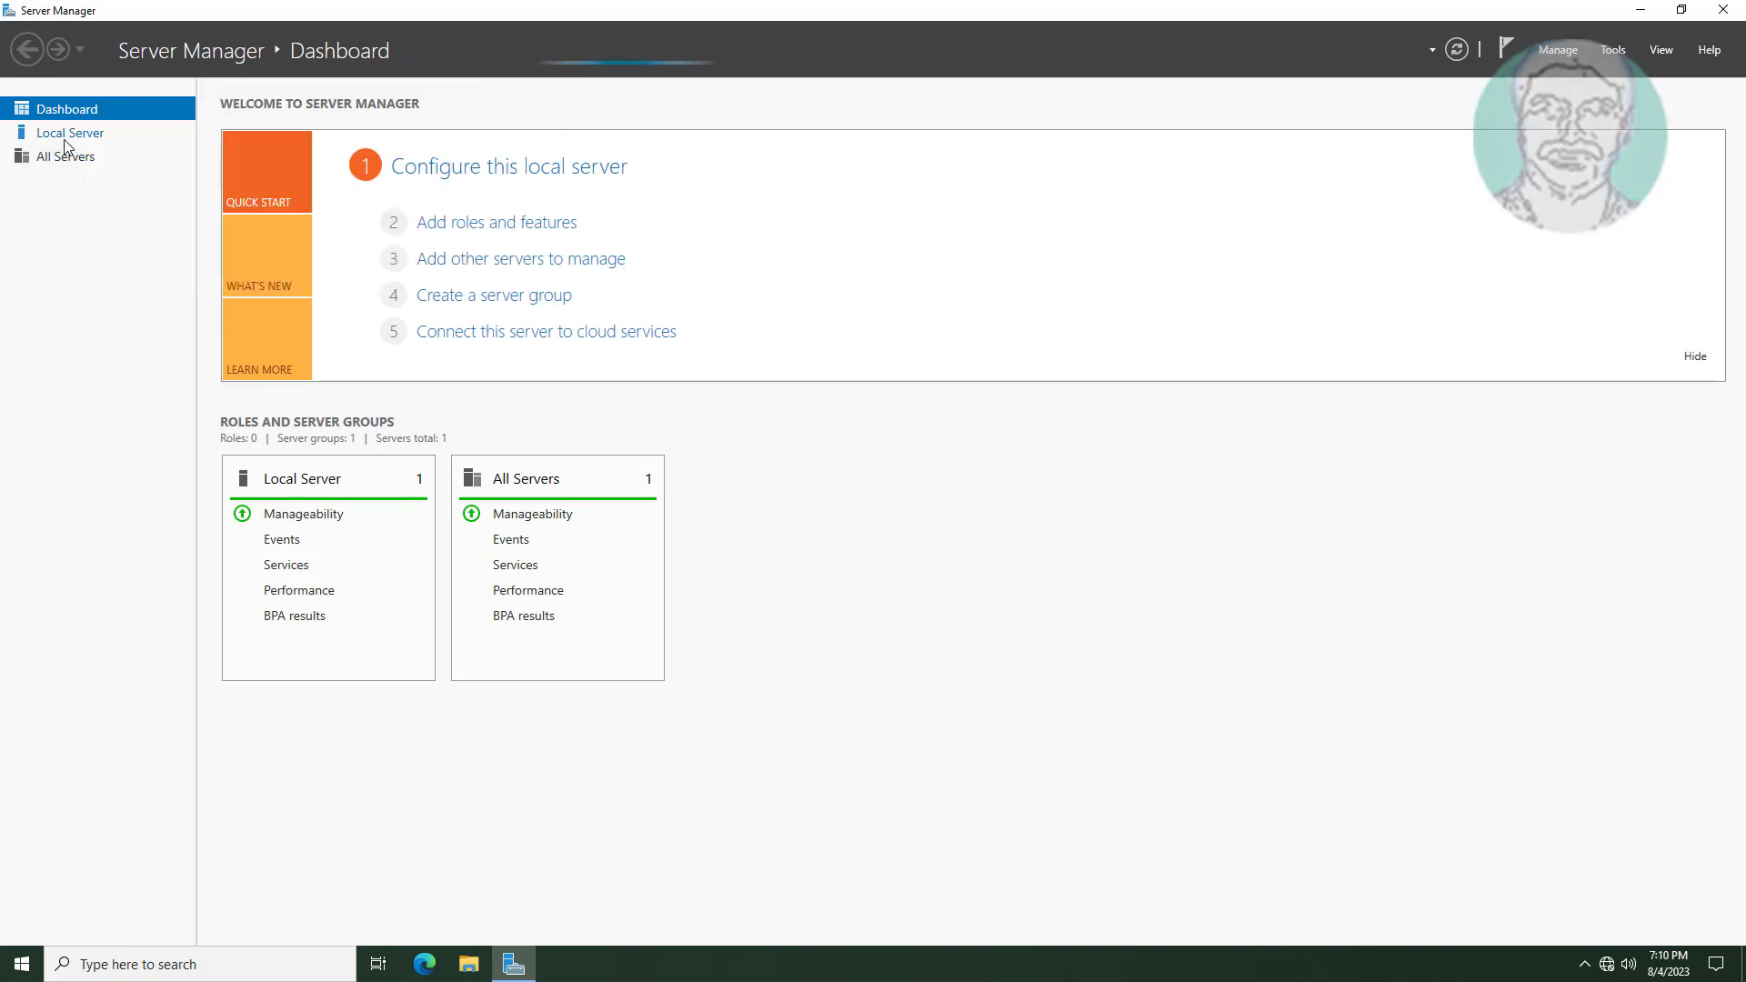
{"action": "left_click", "coordinate": [75, 156]}
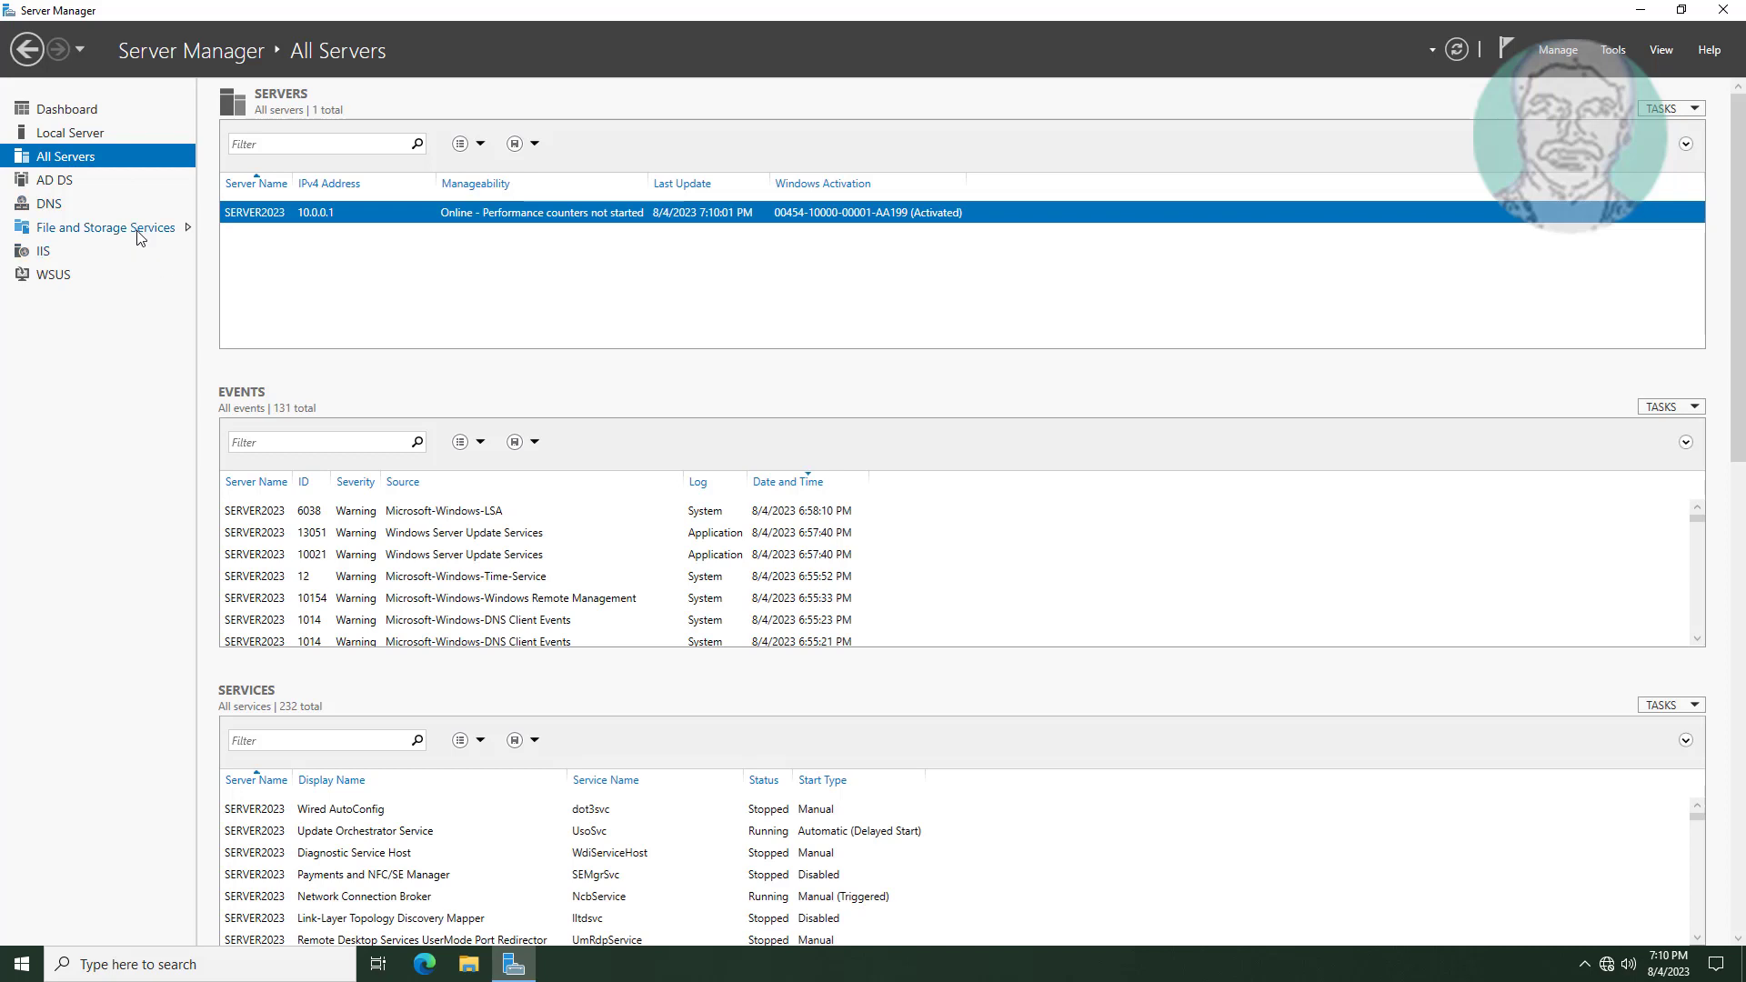
{"action": "left_click", "coordinate": [140, 229]}
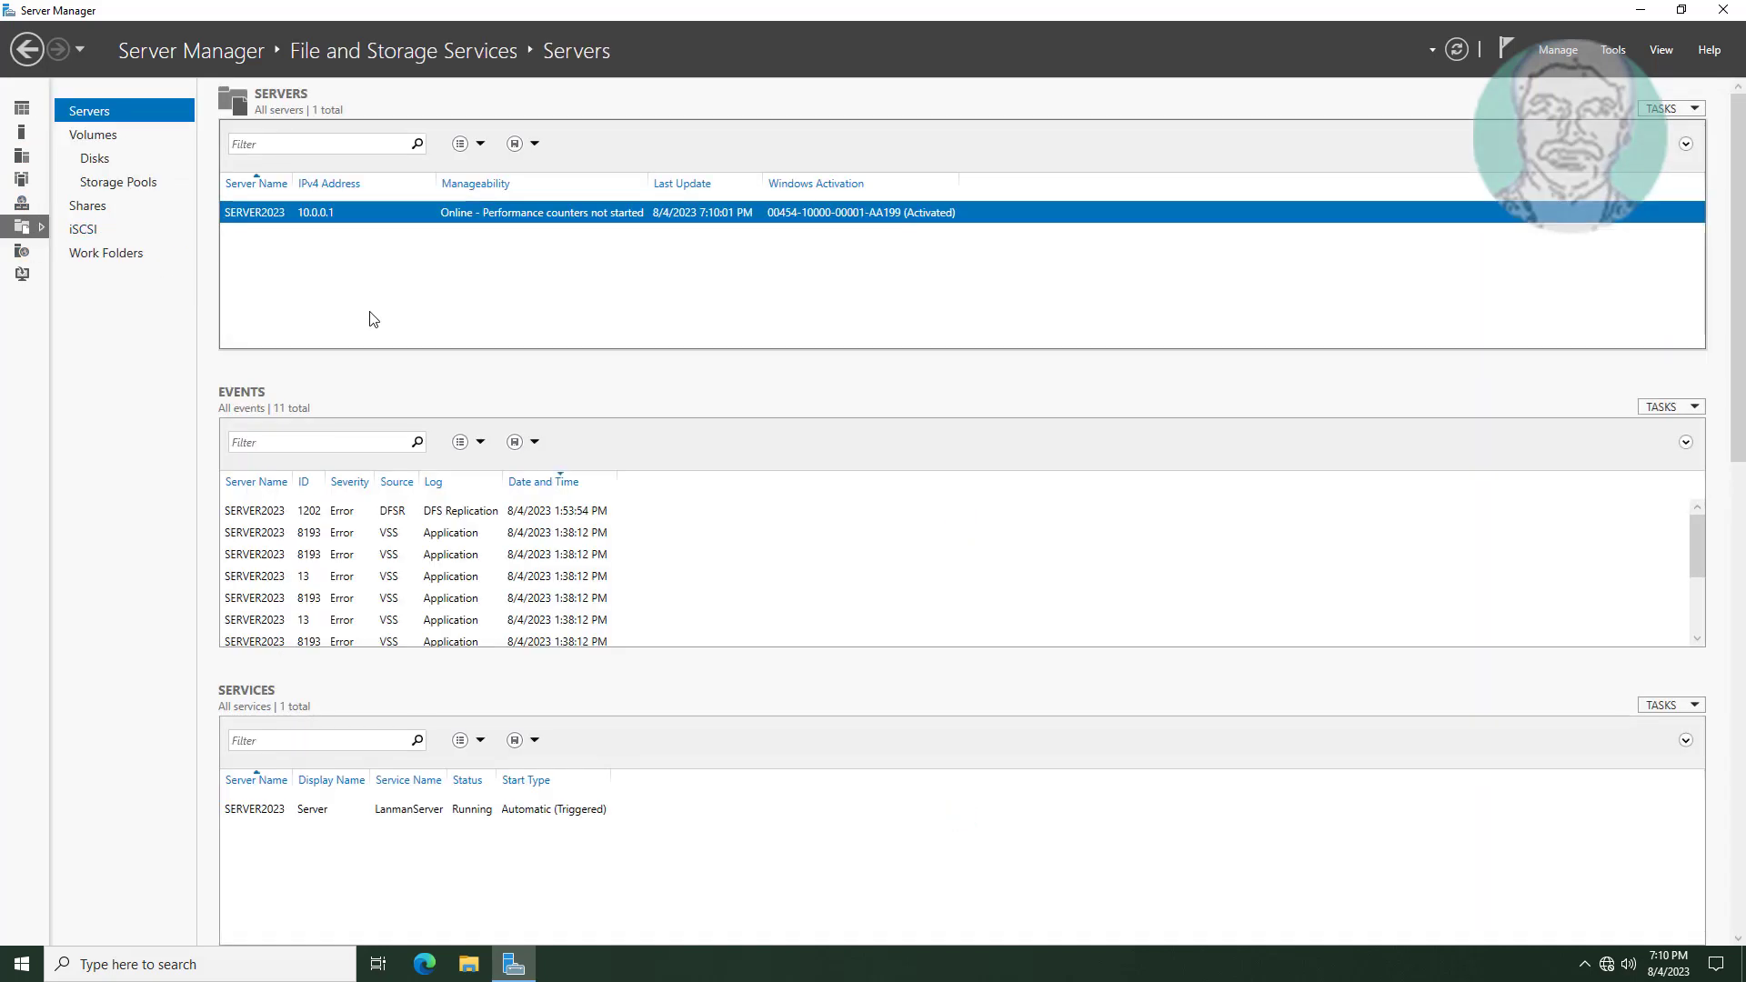
{"action": "left_click", "coordinate": [87, 205]}
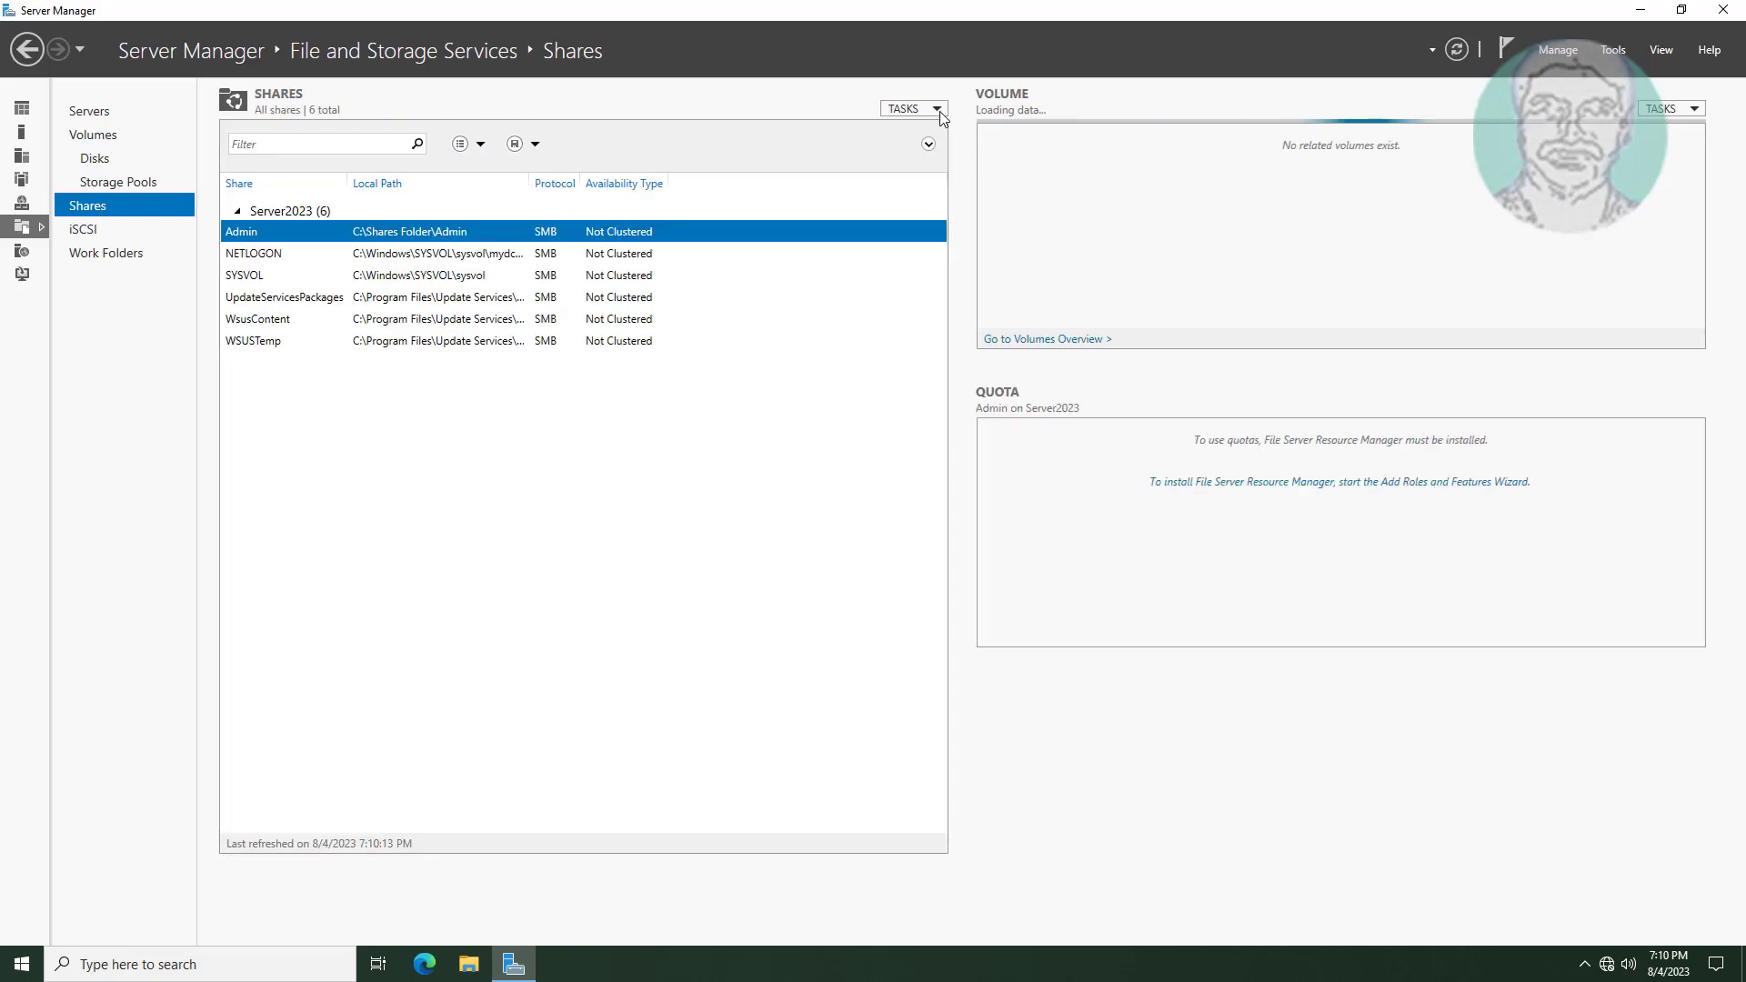
{"action": "left_click", "coordinate": [938, 109]}
Start a new SMB Share - Quick and choose to type a custom share path.
{"action": "left_click", "coordinate": [942, 129]}
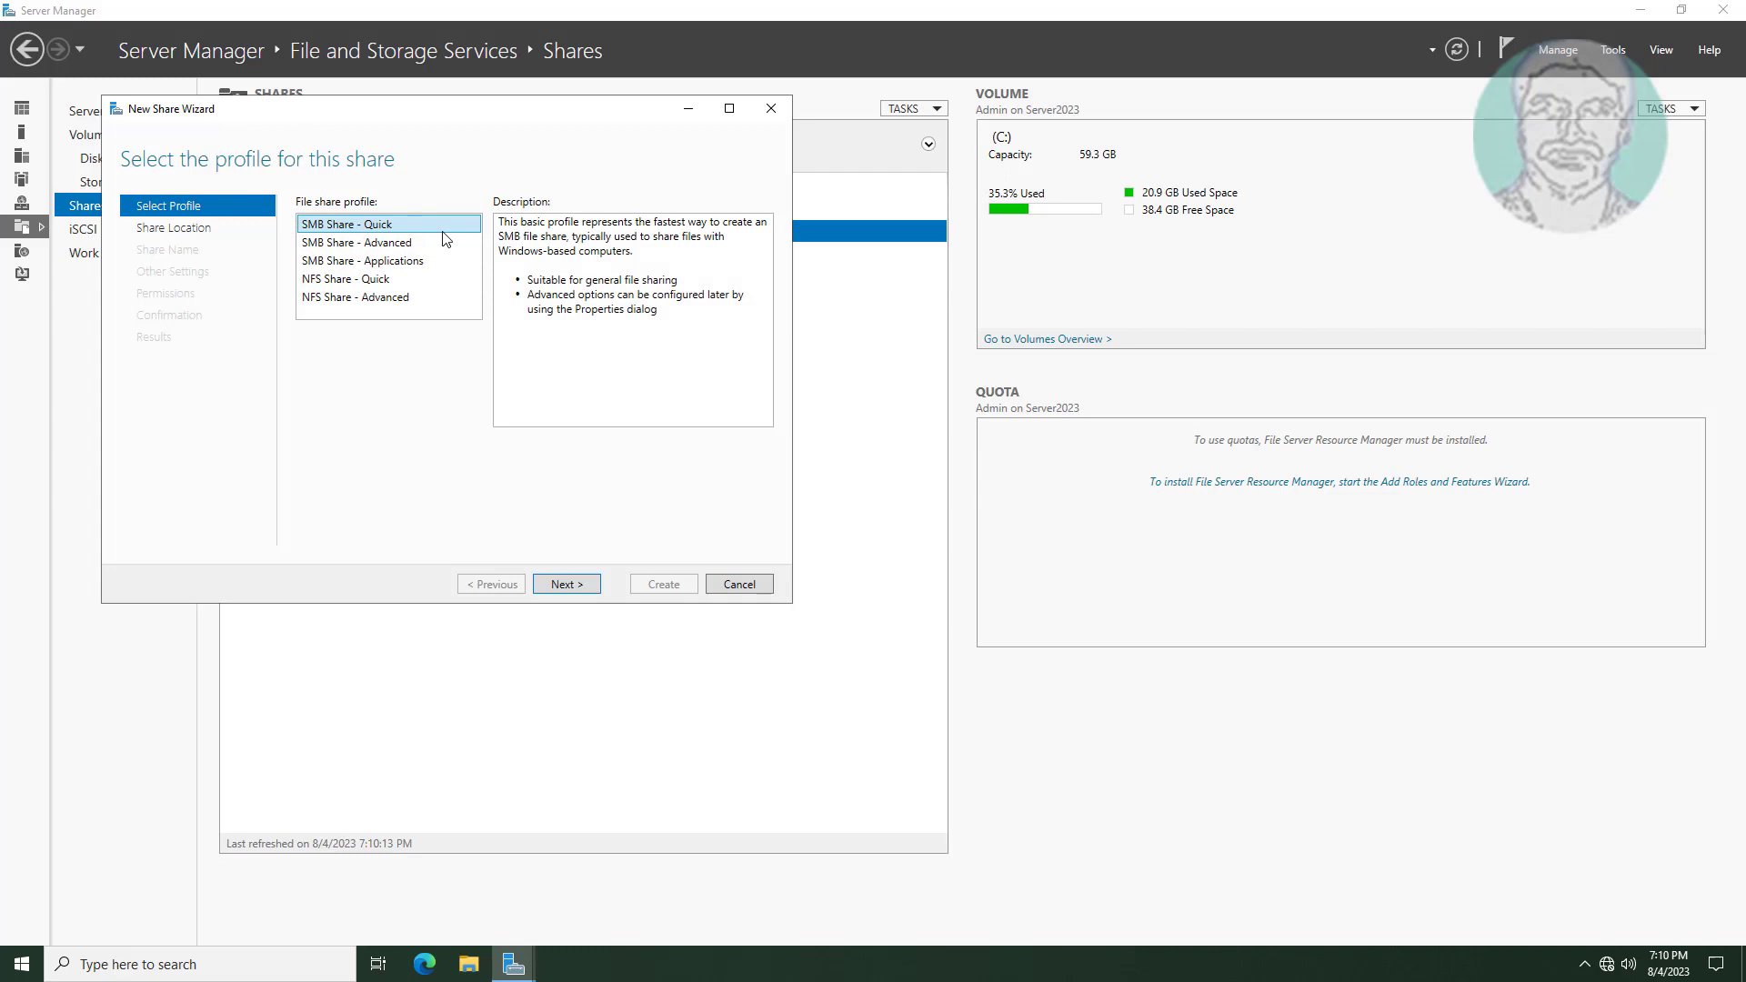
{"action": "left_click", "coordinate": [577, 590]}
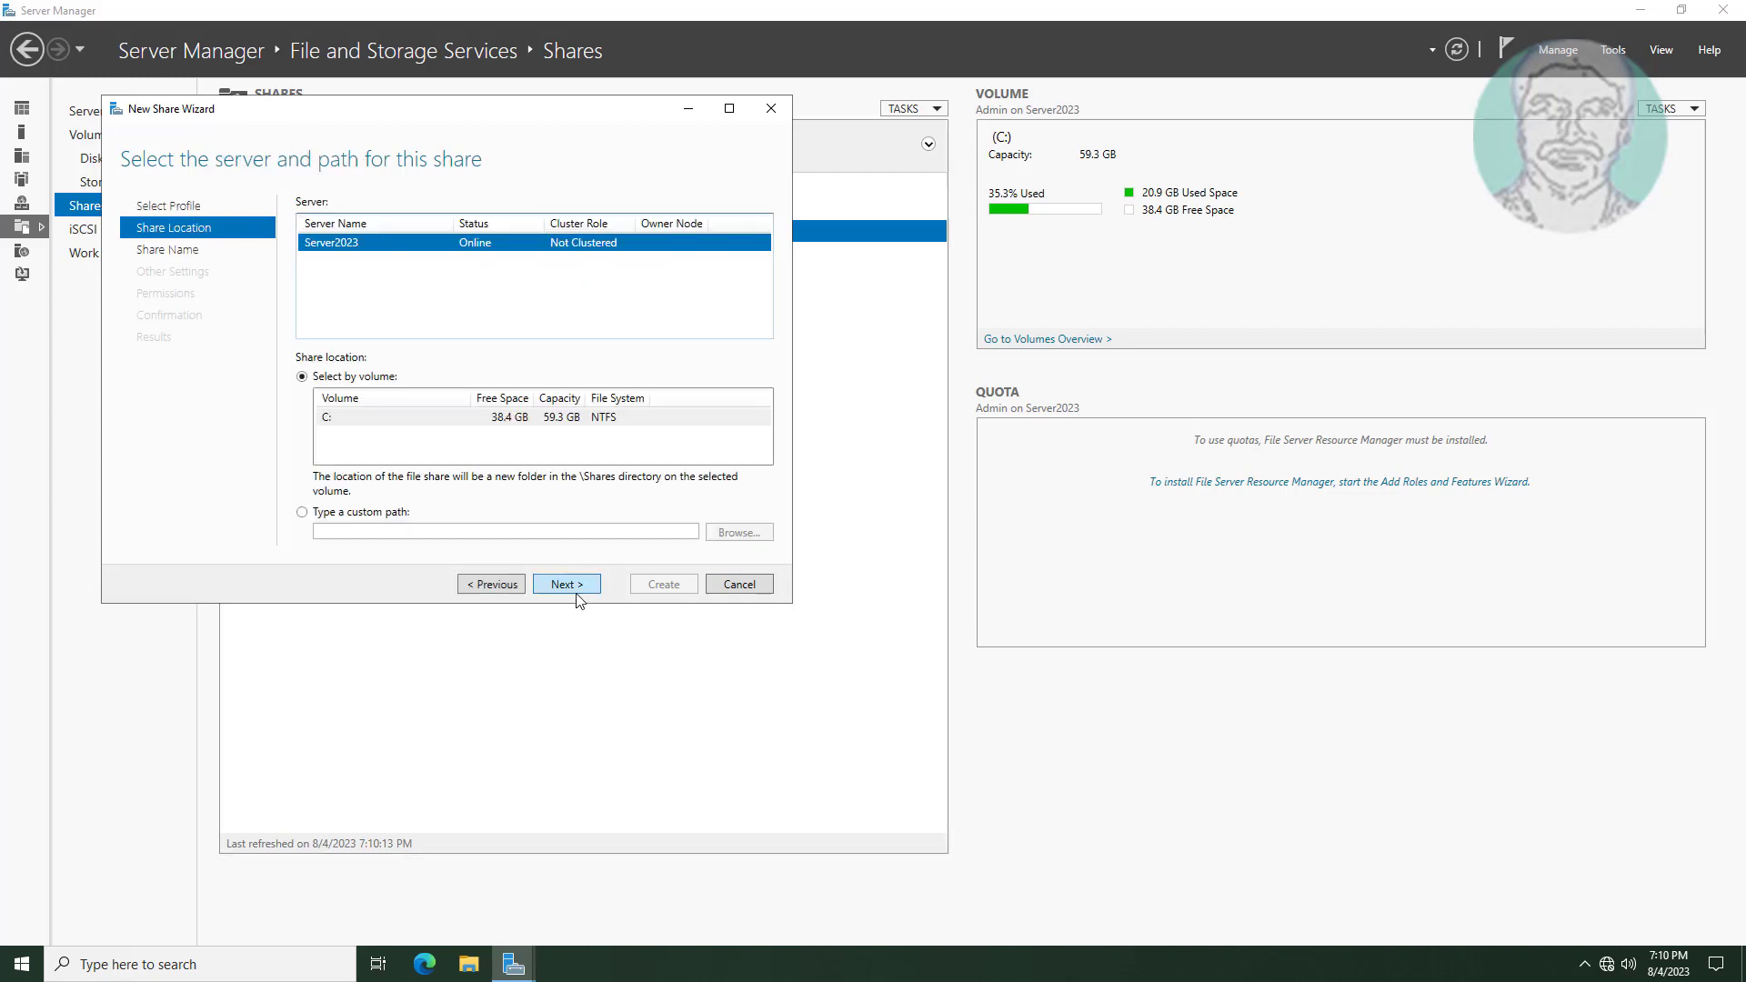
{"action": "left_click", "coordinate": [302, 512]}
{"action": "left_click", "coordinate": [406, 530]}
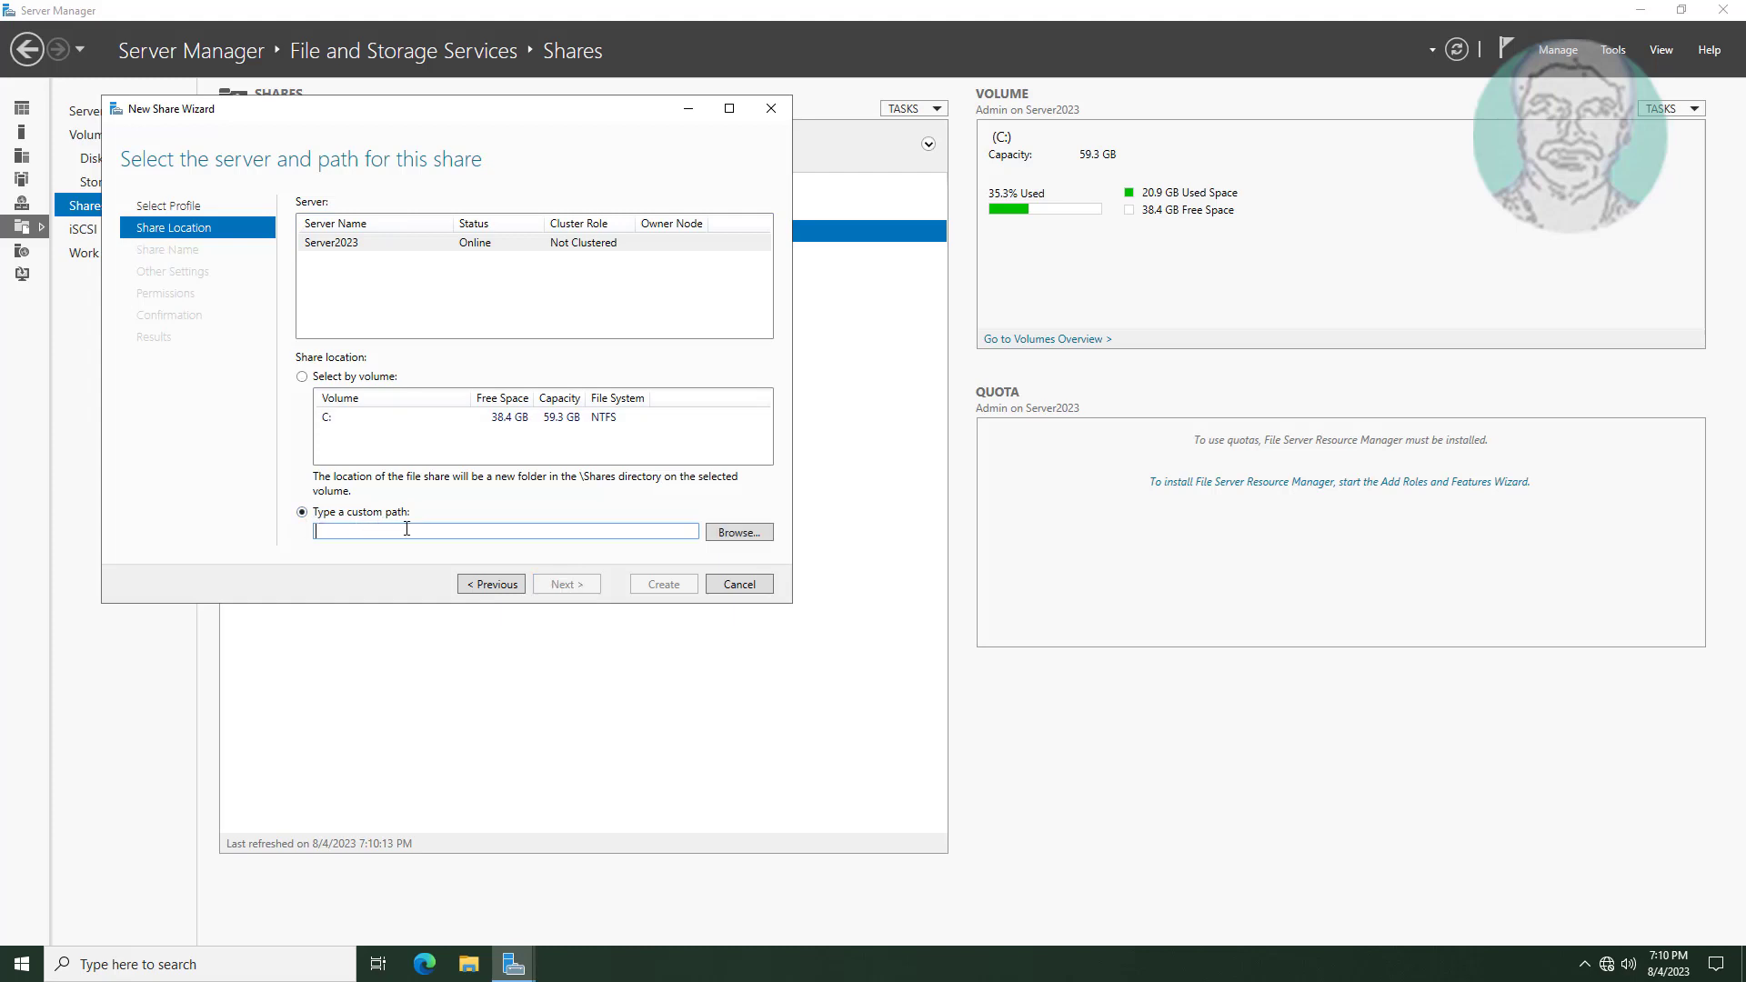
Create folder FolderRedirect$ on C: and use C:\FolderRedirect$ as the share path.
{"action": "left_click", "coordinate": [742, 536]}
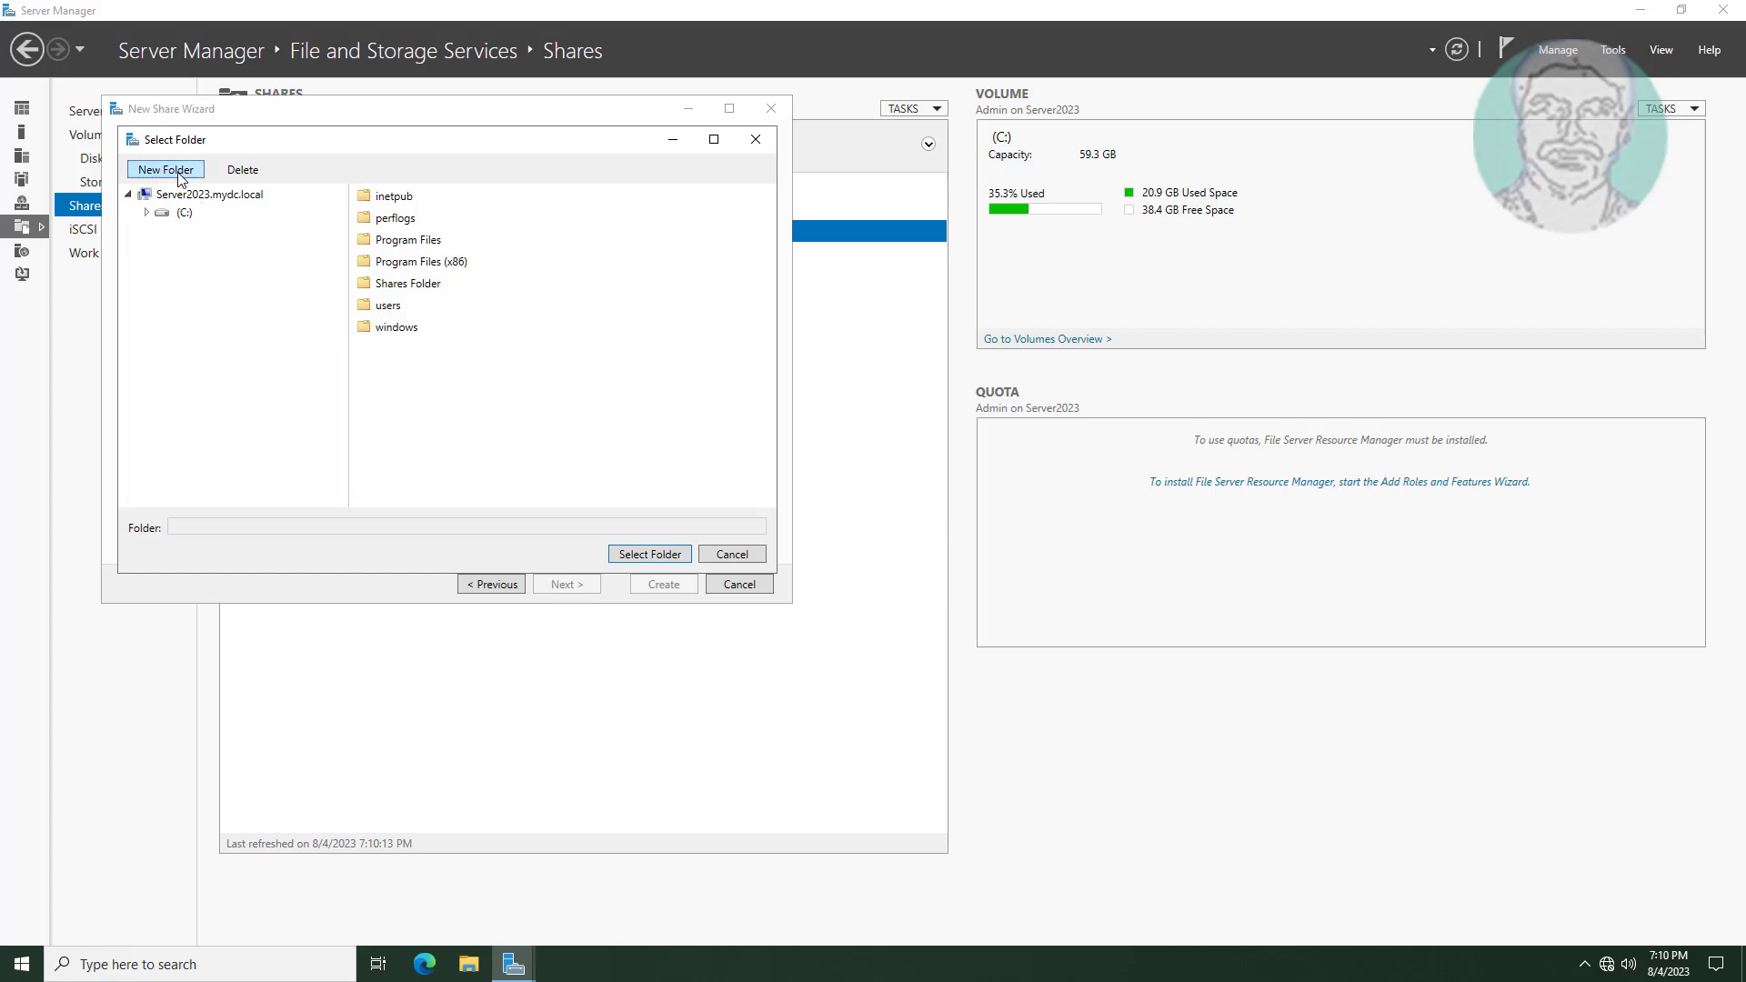
{"action": "left_click", "coordinate": [183, 213]}
{"action": "left_click", "coordinate": [167, 171]}
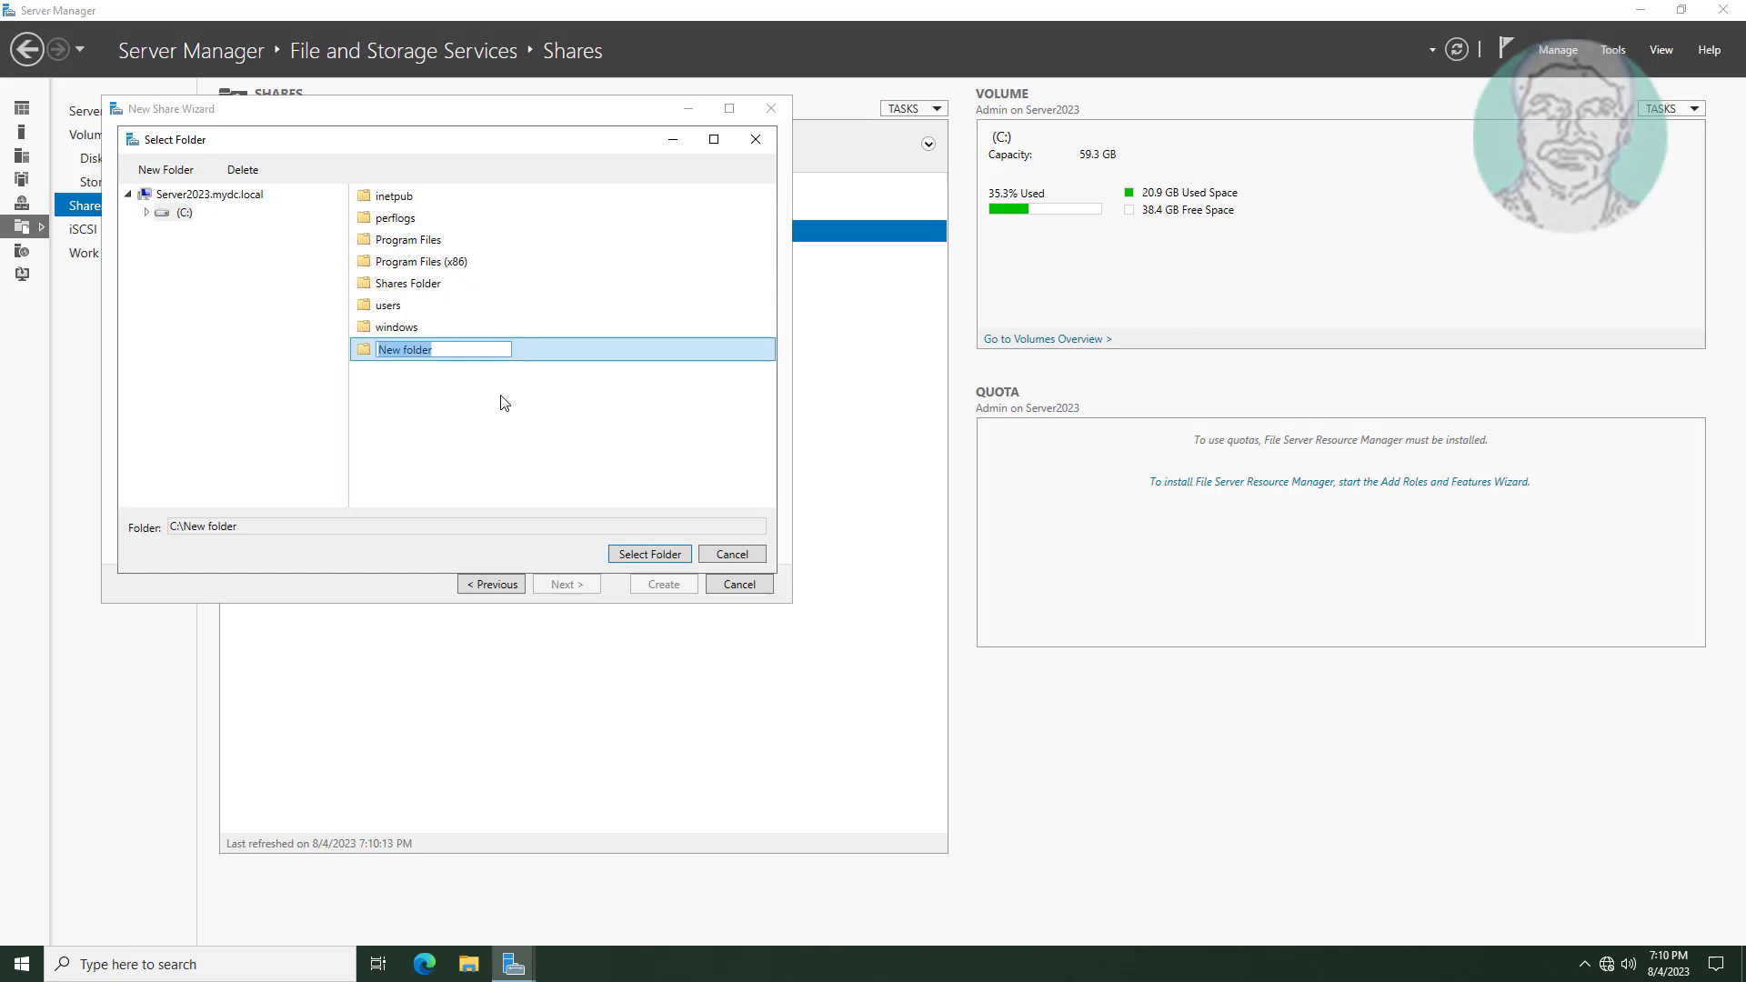
{"action": "type", "text": "FolderRedirect$"}
{"action": "left_click", "coordinate": [569, 357]}
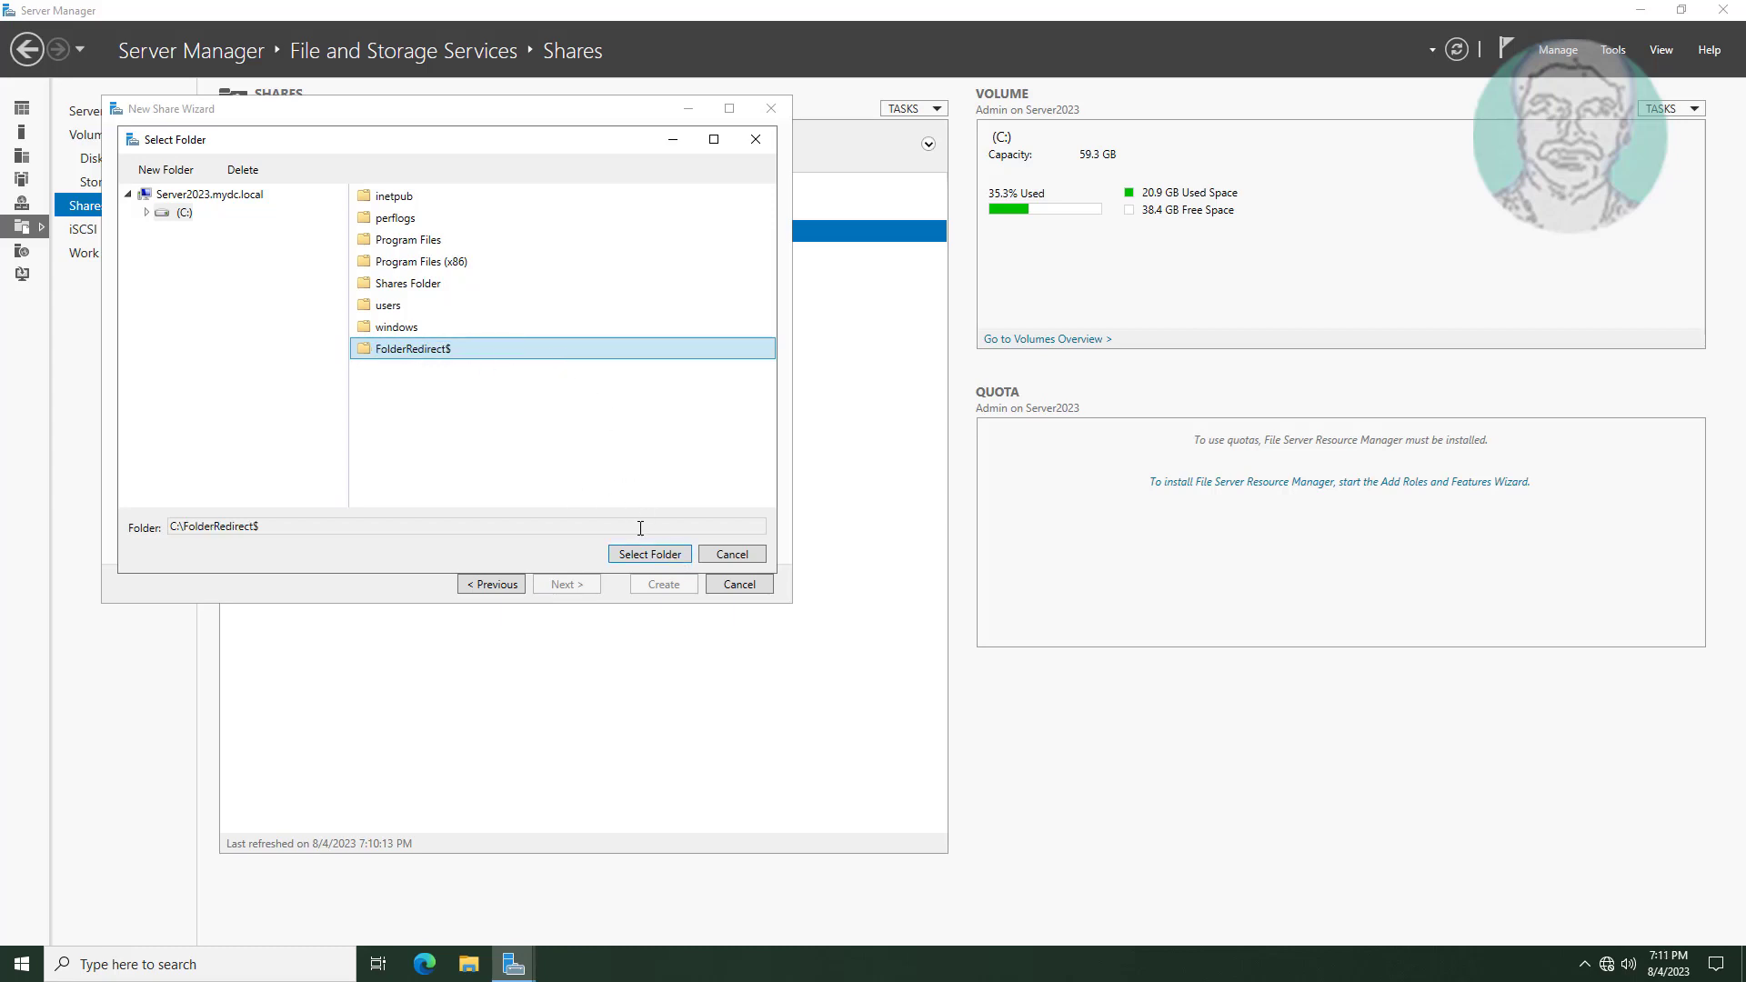
{"action": "left_click", "coordinate": [661, 556]}
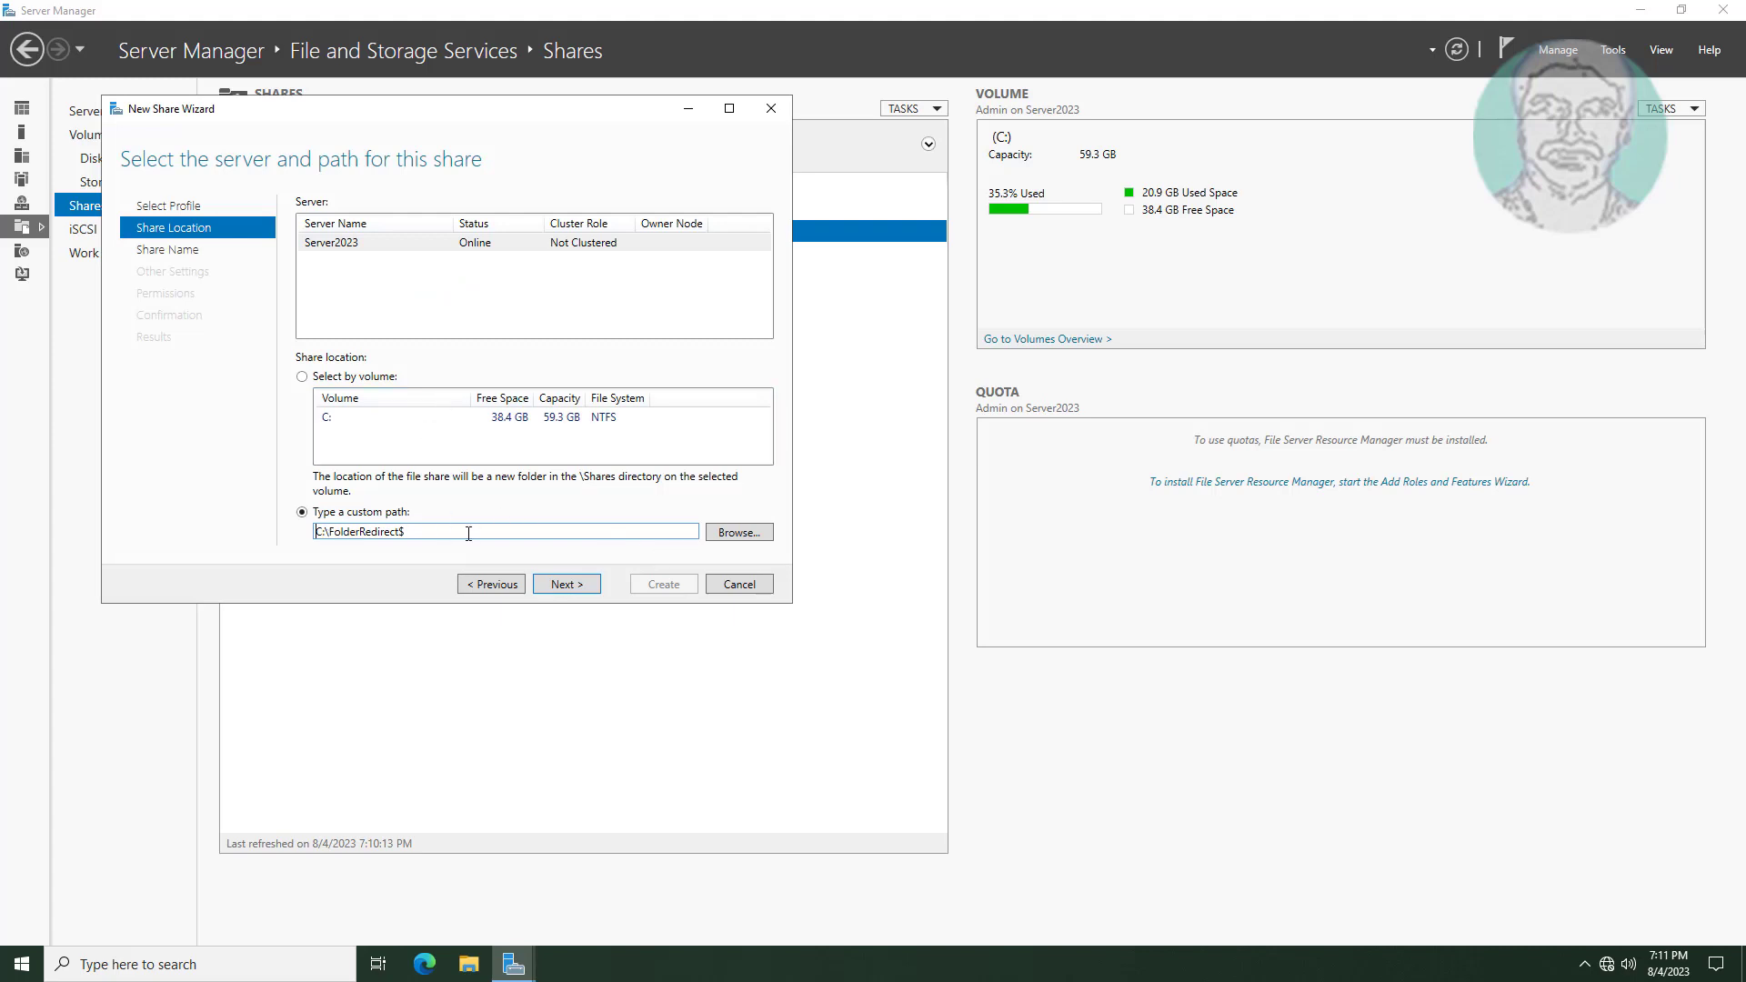
{"action": "left_click", "coordinate": [566, 585]}
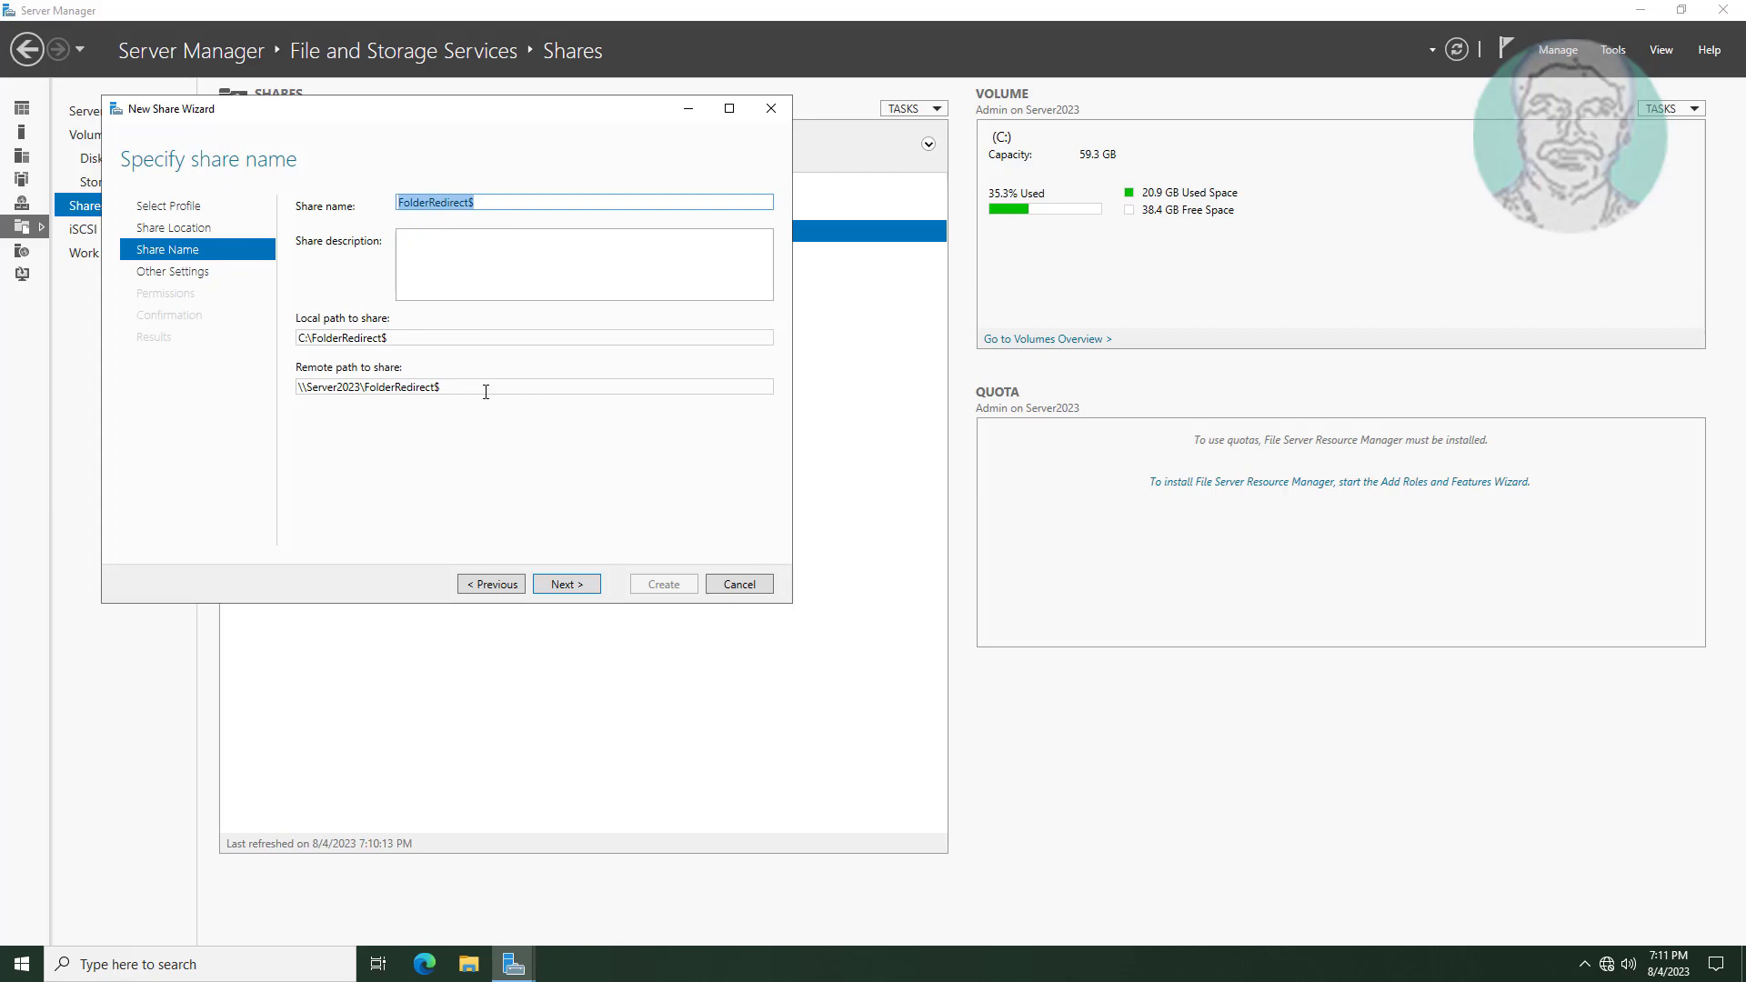
Keep FolderRedirect$ as the share name with default settings, then customize its permissions.
{"action": "left_click", "coordinate": [564, 585]}
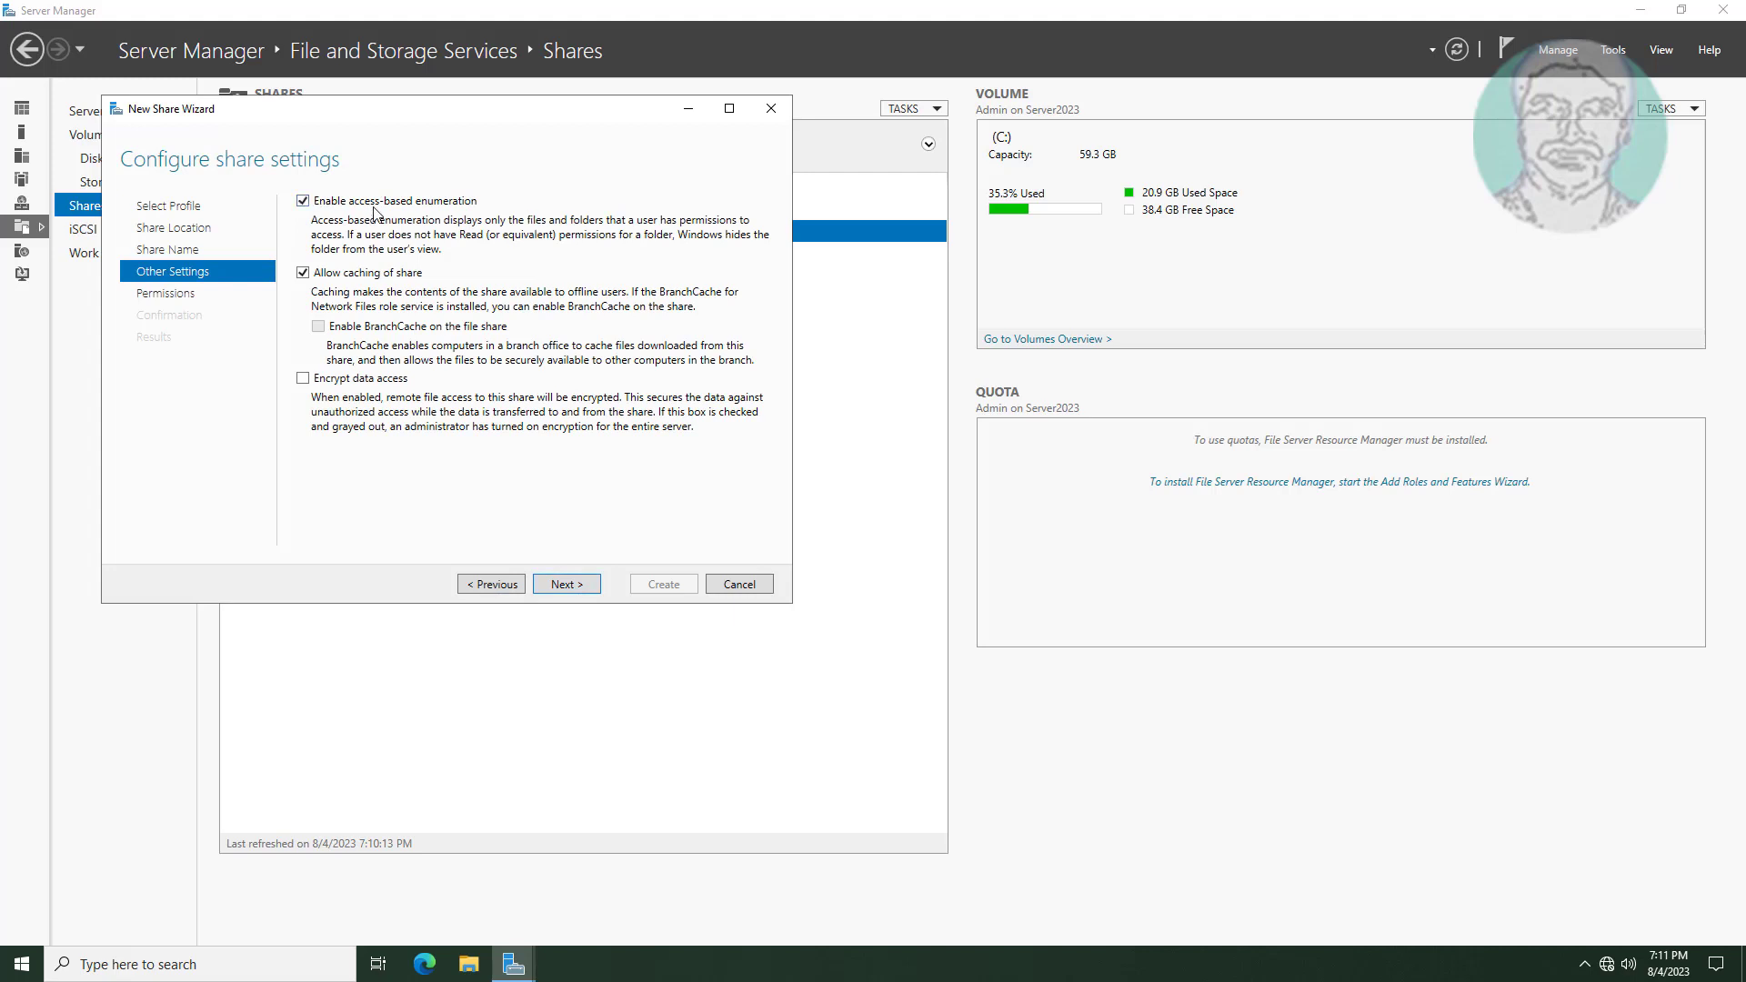
{"action": "left_click", "coordinate": [568, 584]}
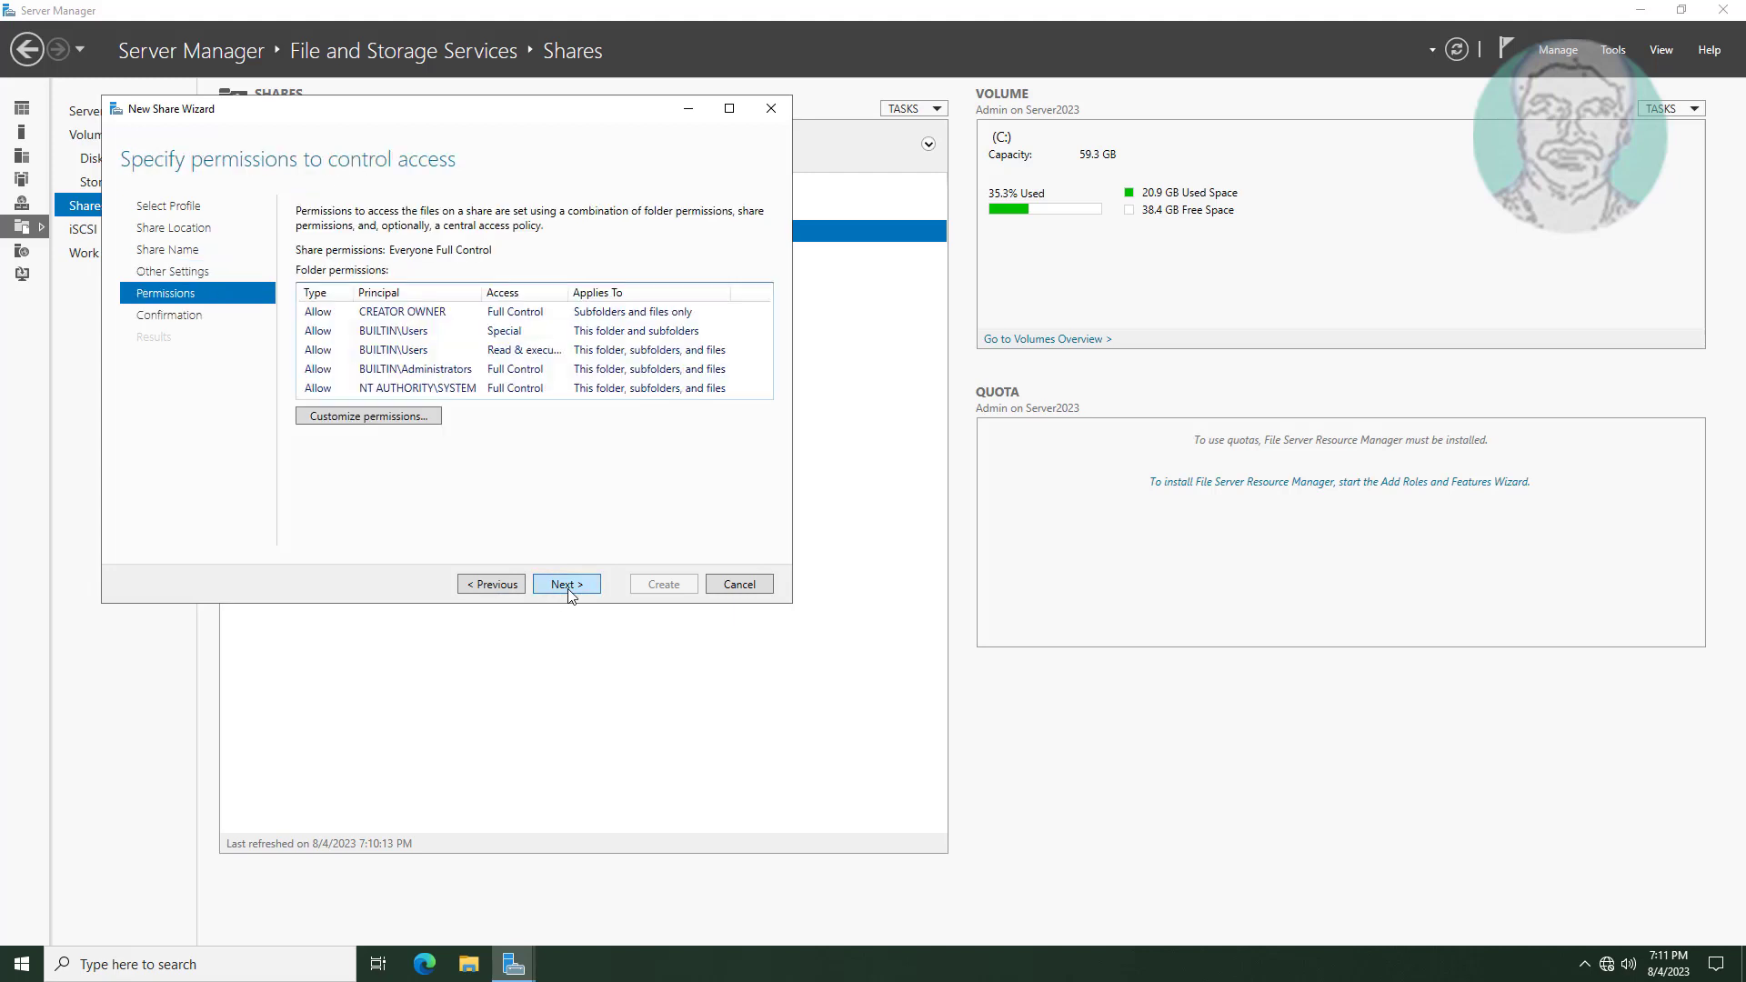
{"action": "left_click", "coordinate": [378, 419]}
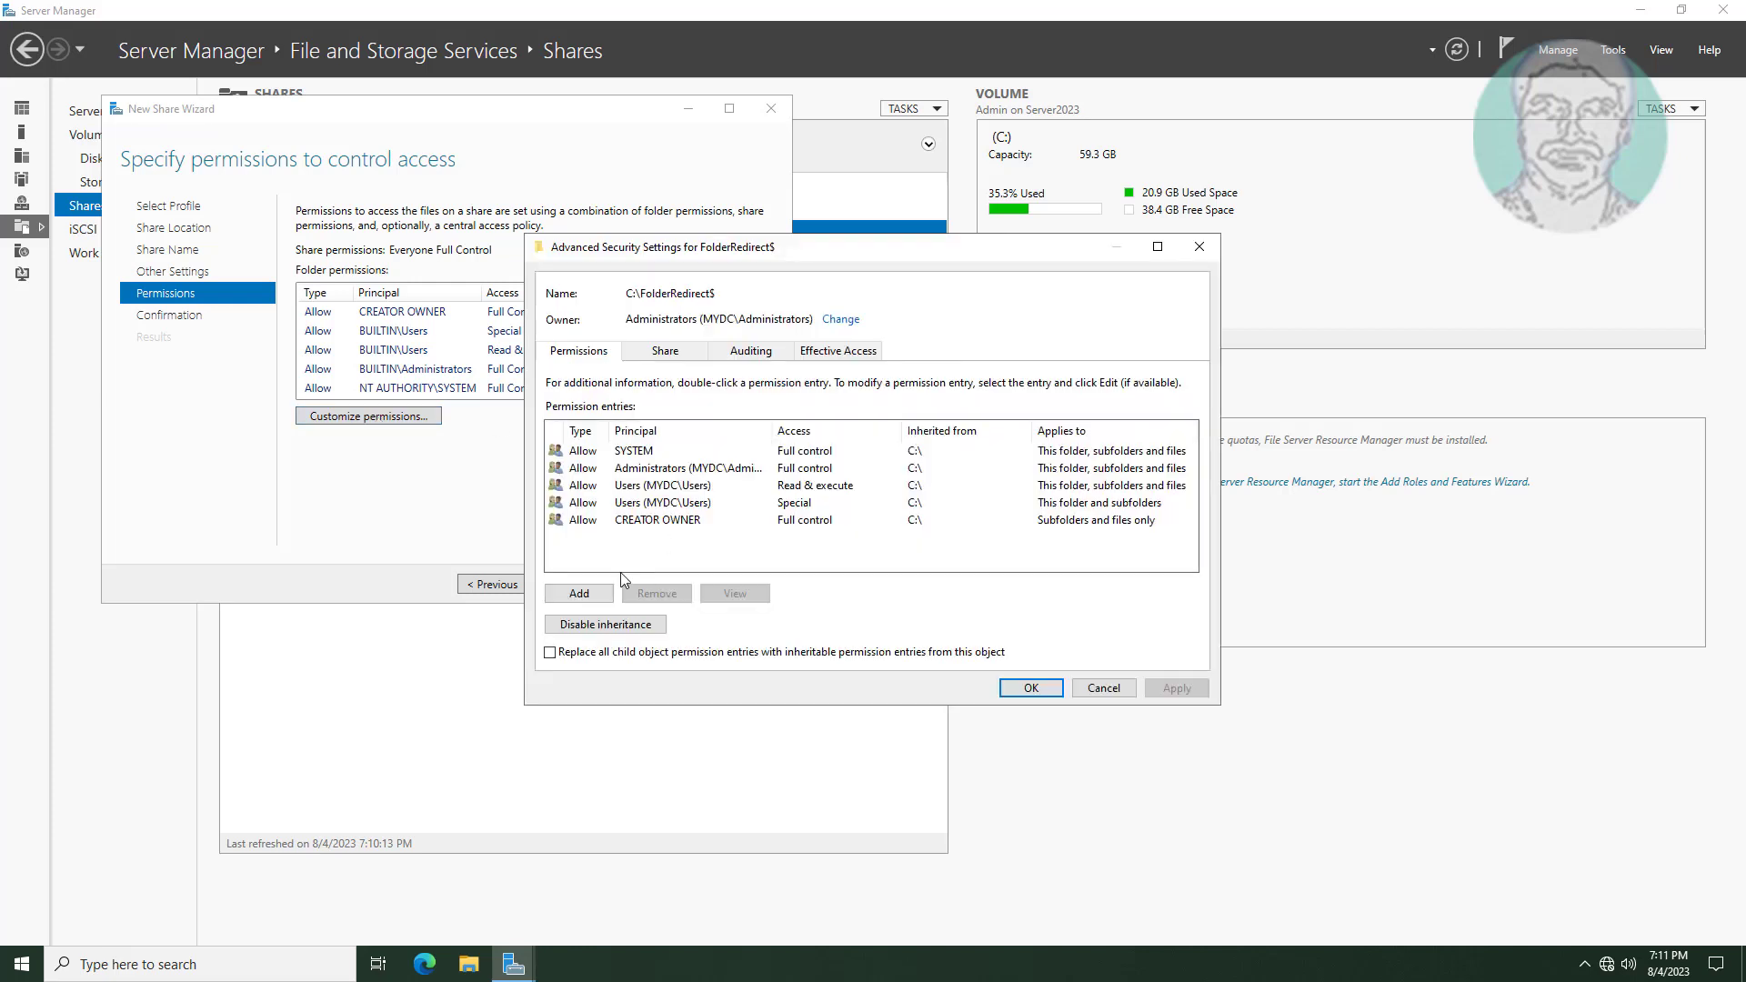
Convert inherited permissions to explicit, remove both MYDC\Users entries, and begin a new entry.
{"action": "left_click", "coordinate": [642, 625]}
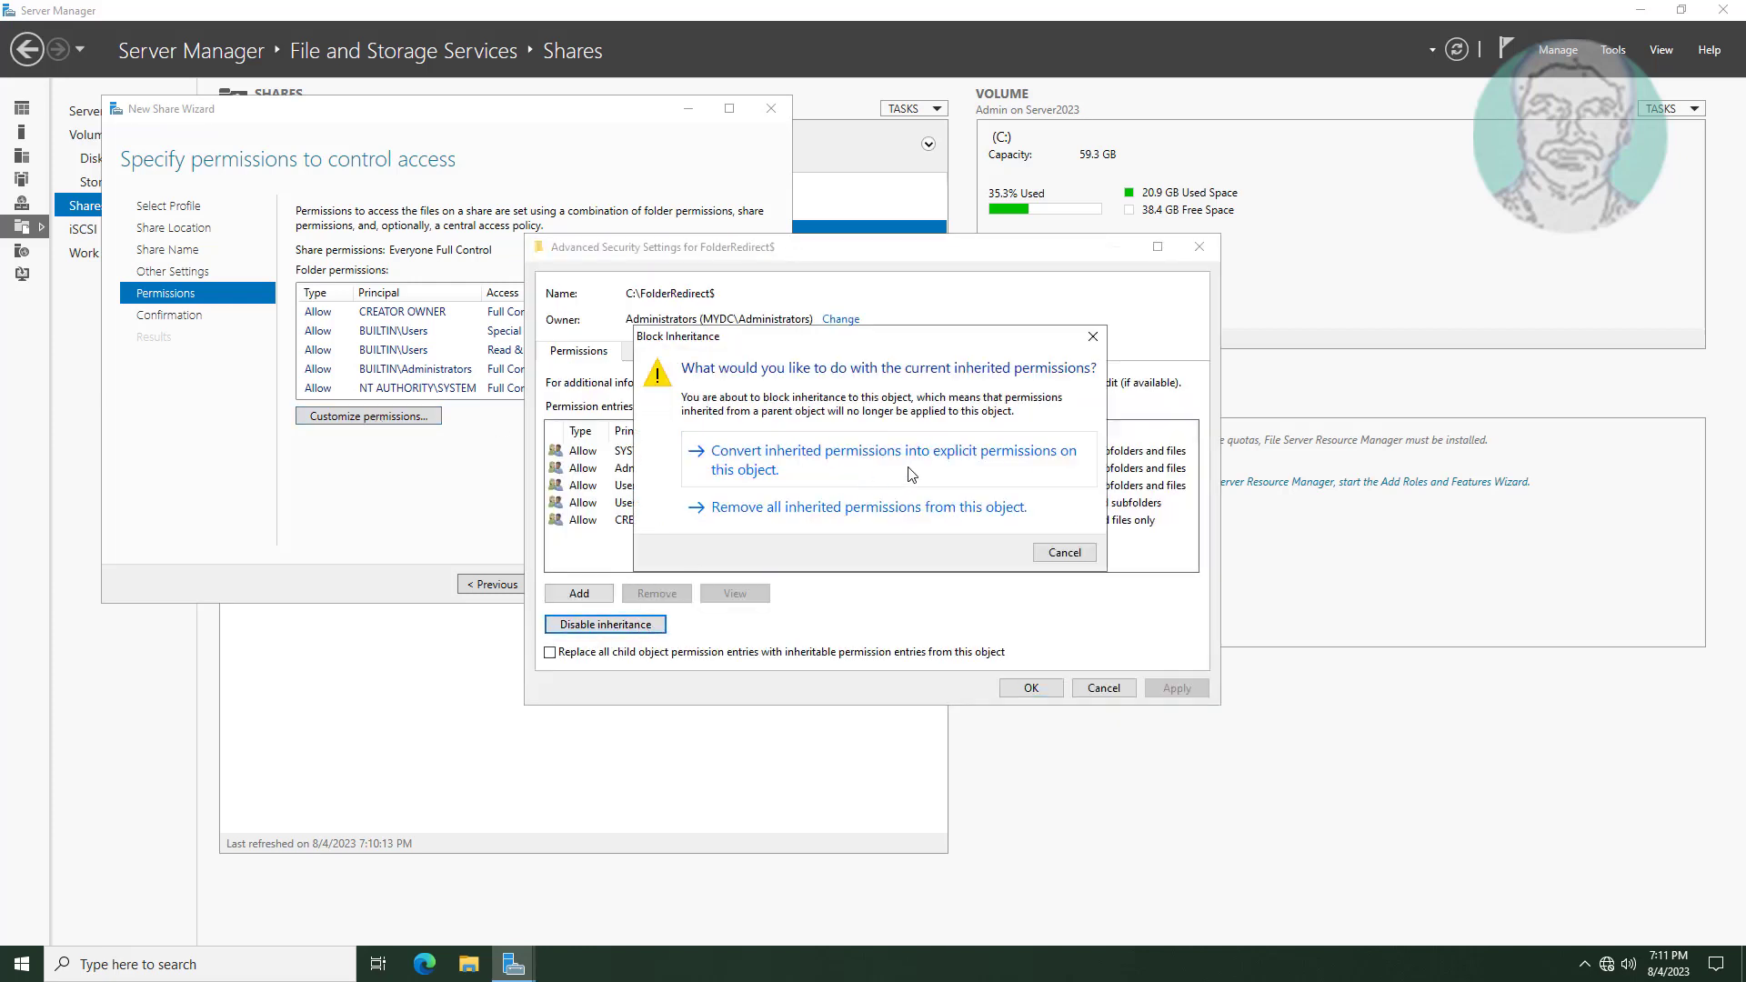
{"action": "left_click", "coordinate": [911, 473]}
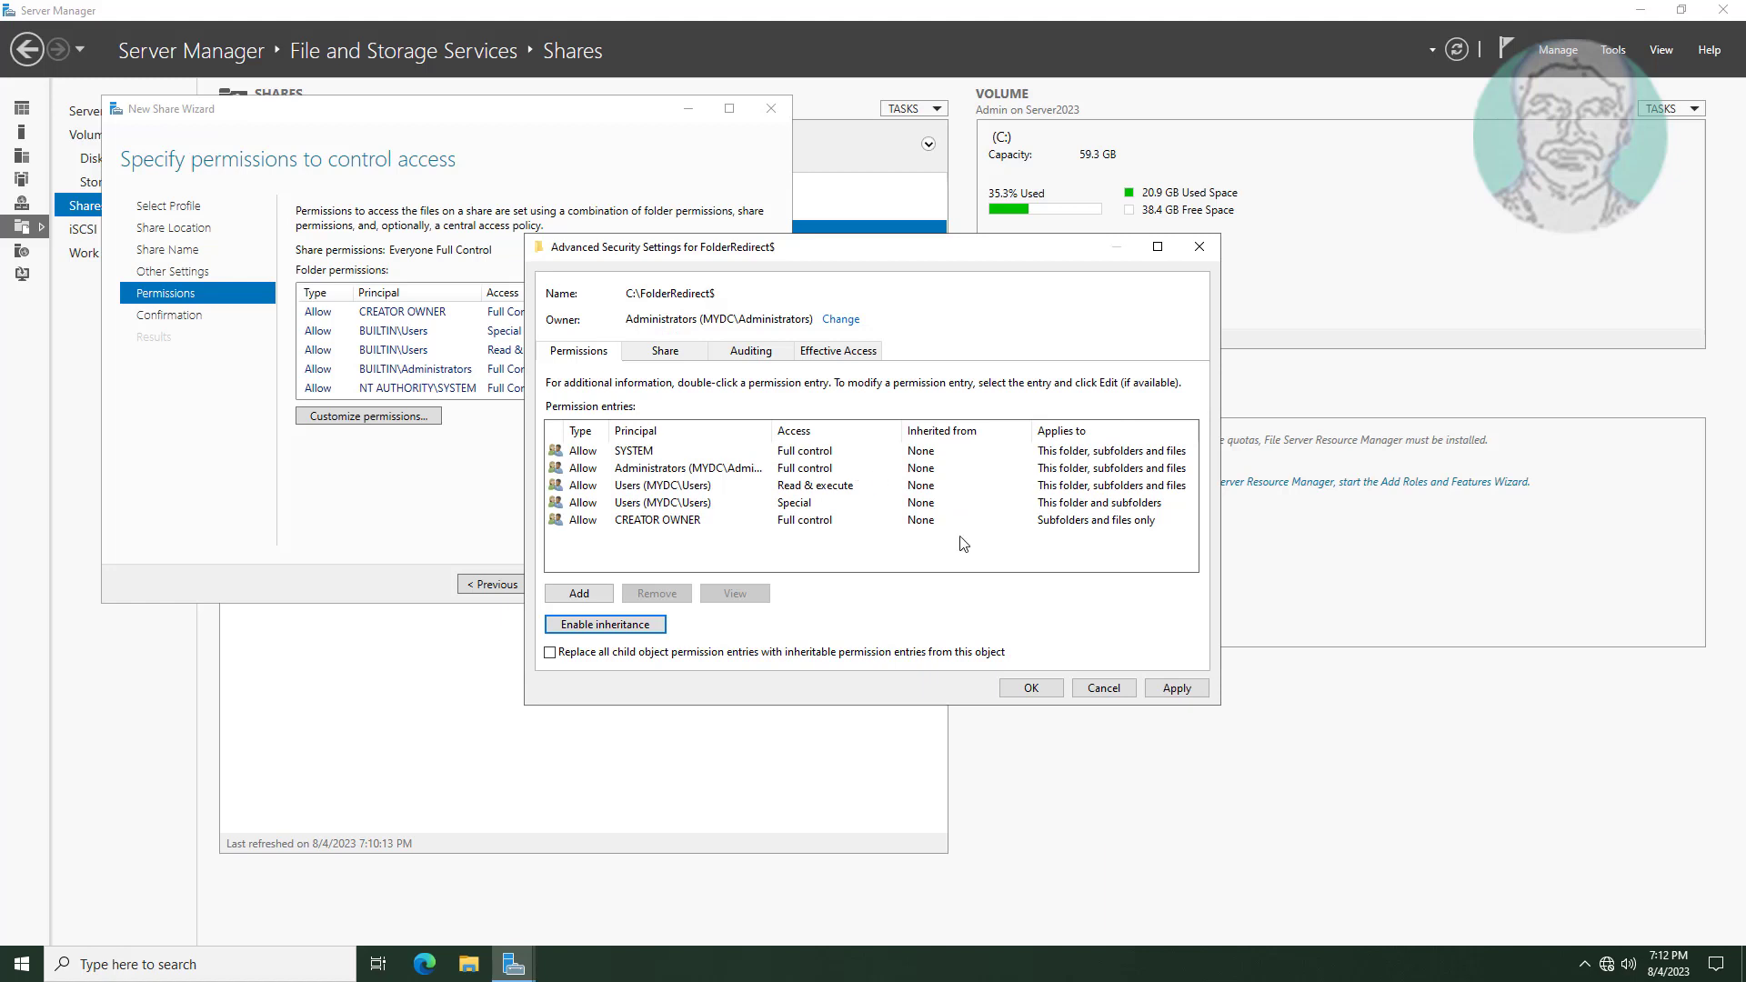
{"action": "left_click", "coordinate": [674, 505]}
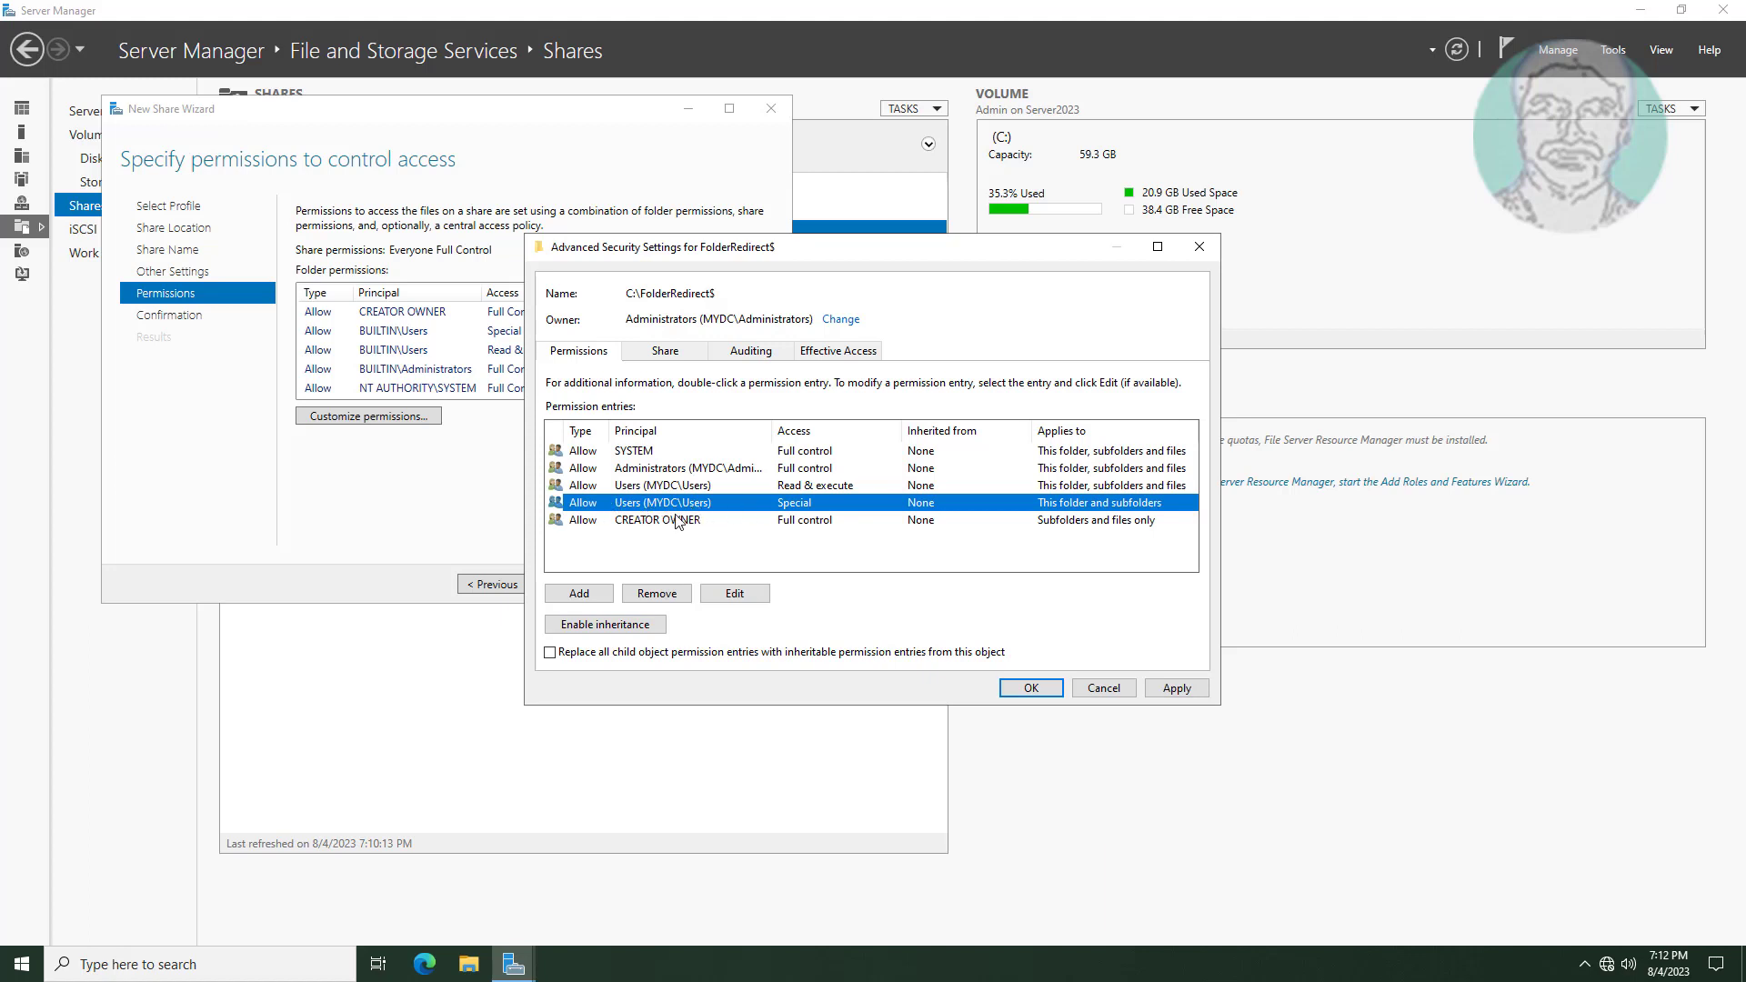
{"action": "left_click", "coordinate": [657, 593]}
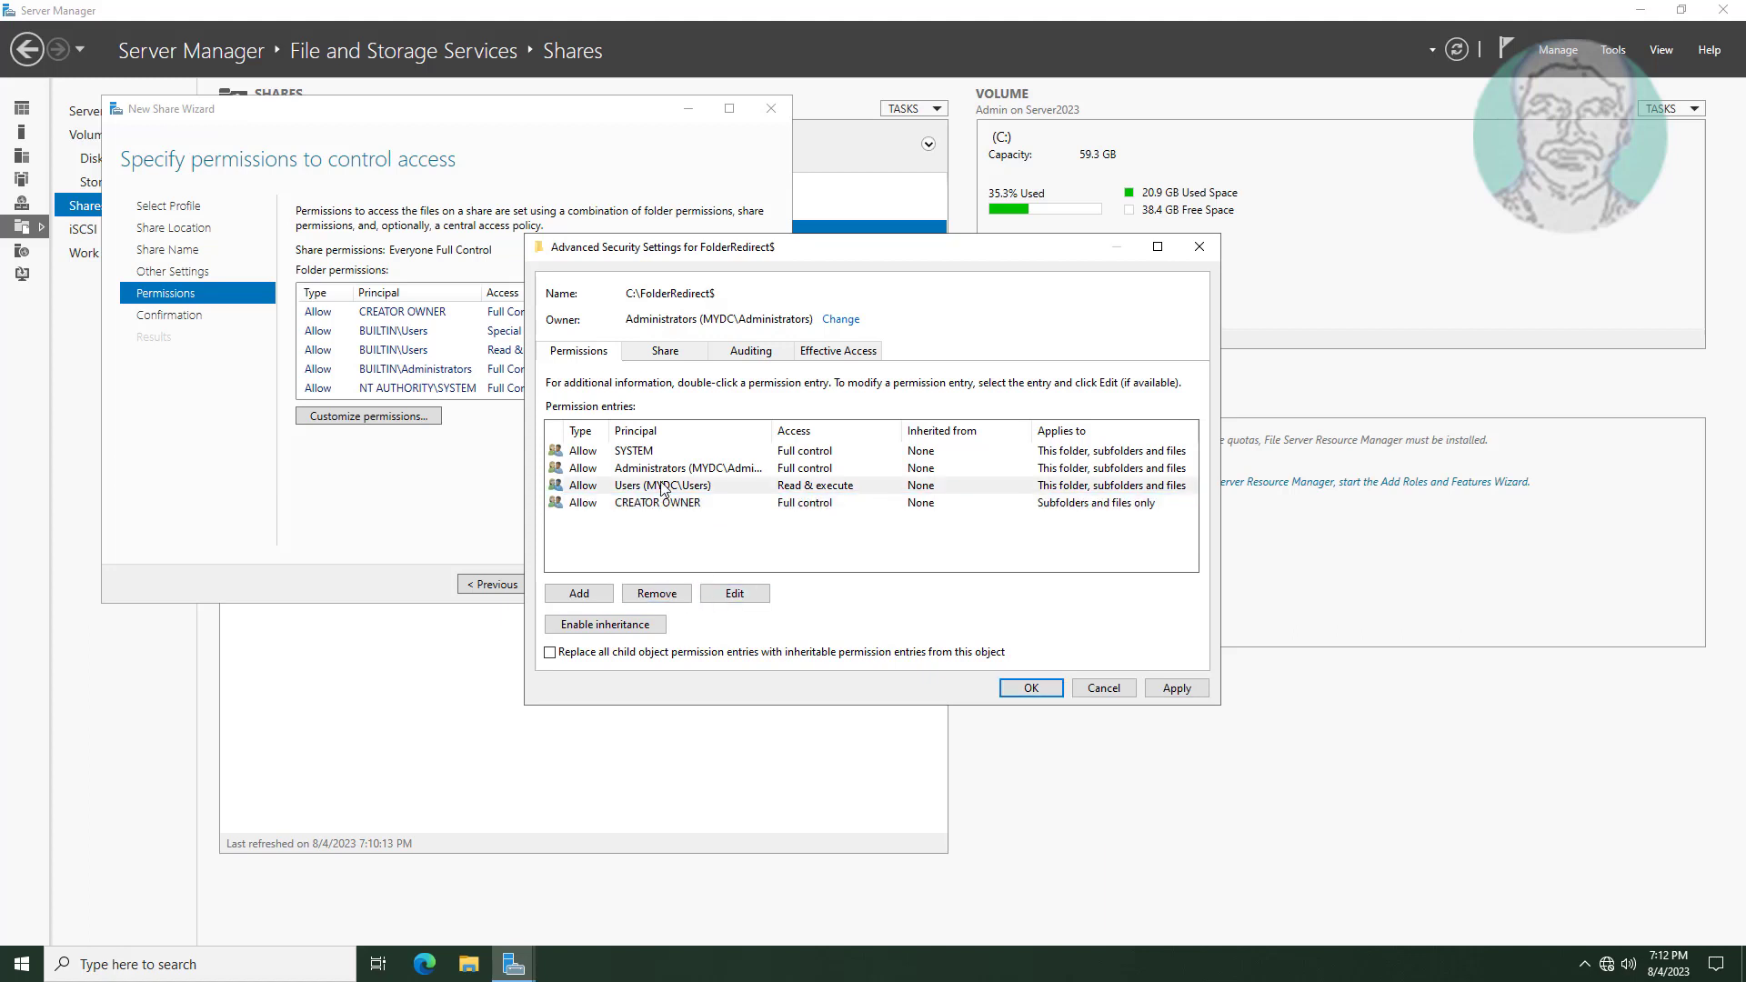
{"action": "left_click", "coordinate": [662, 489]}
{"action": "left_click", "coordinate": [659, 596]}
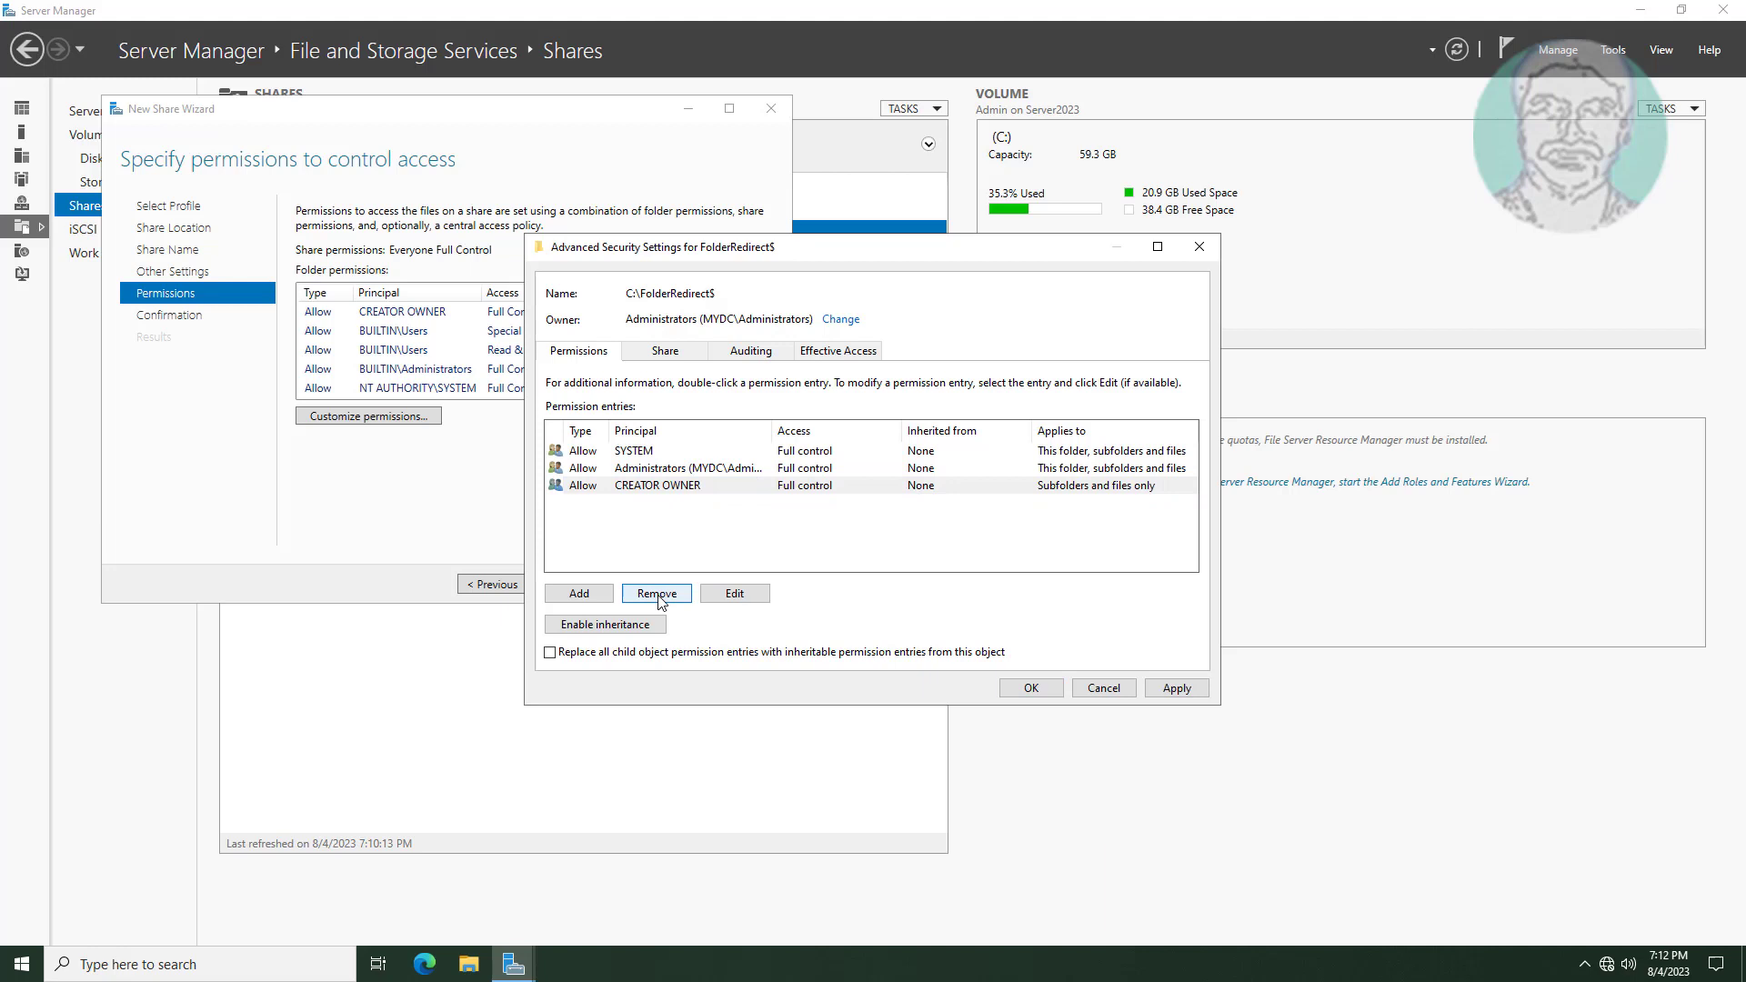
{"action": "left_click", "coordinate": [580, 594]}
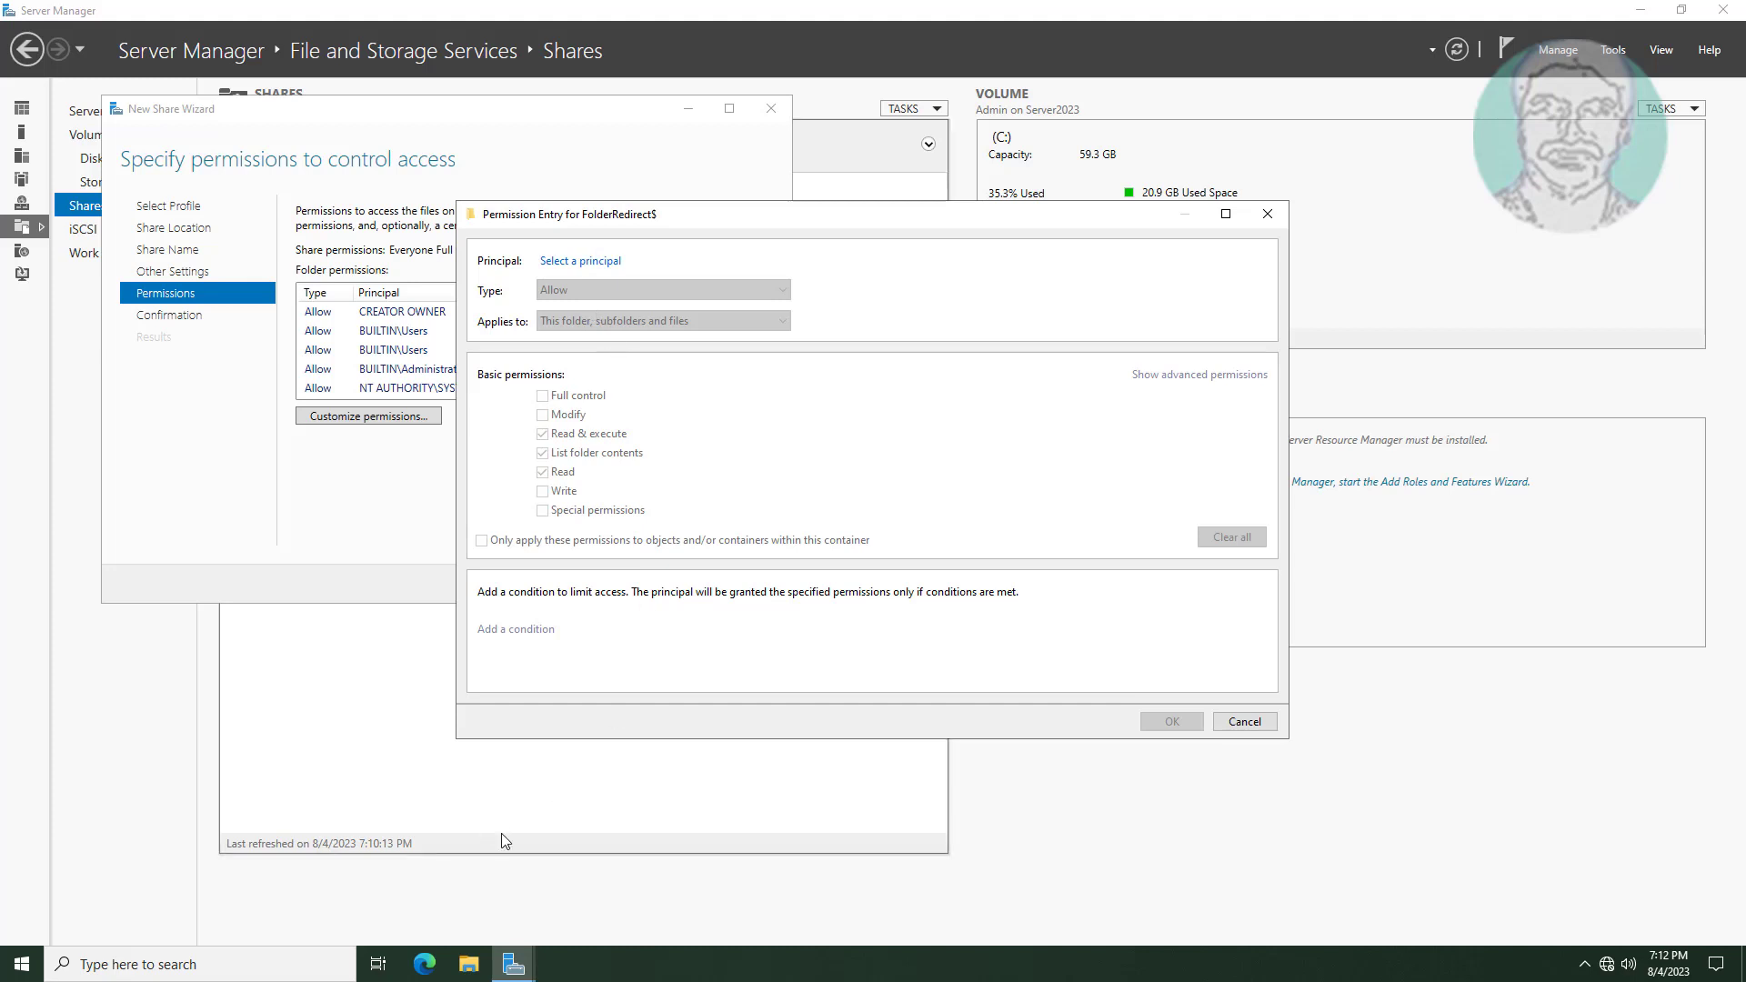
In Active Directory Users and Computers, create group 'Folder Redirection Group' in mydc.local, then minimize.
{"action": "left_click", "coordinate": [1613, 51]}
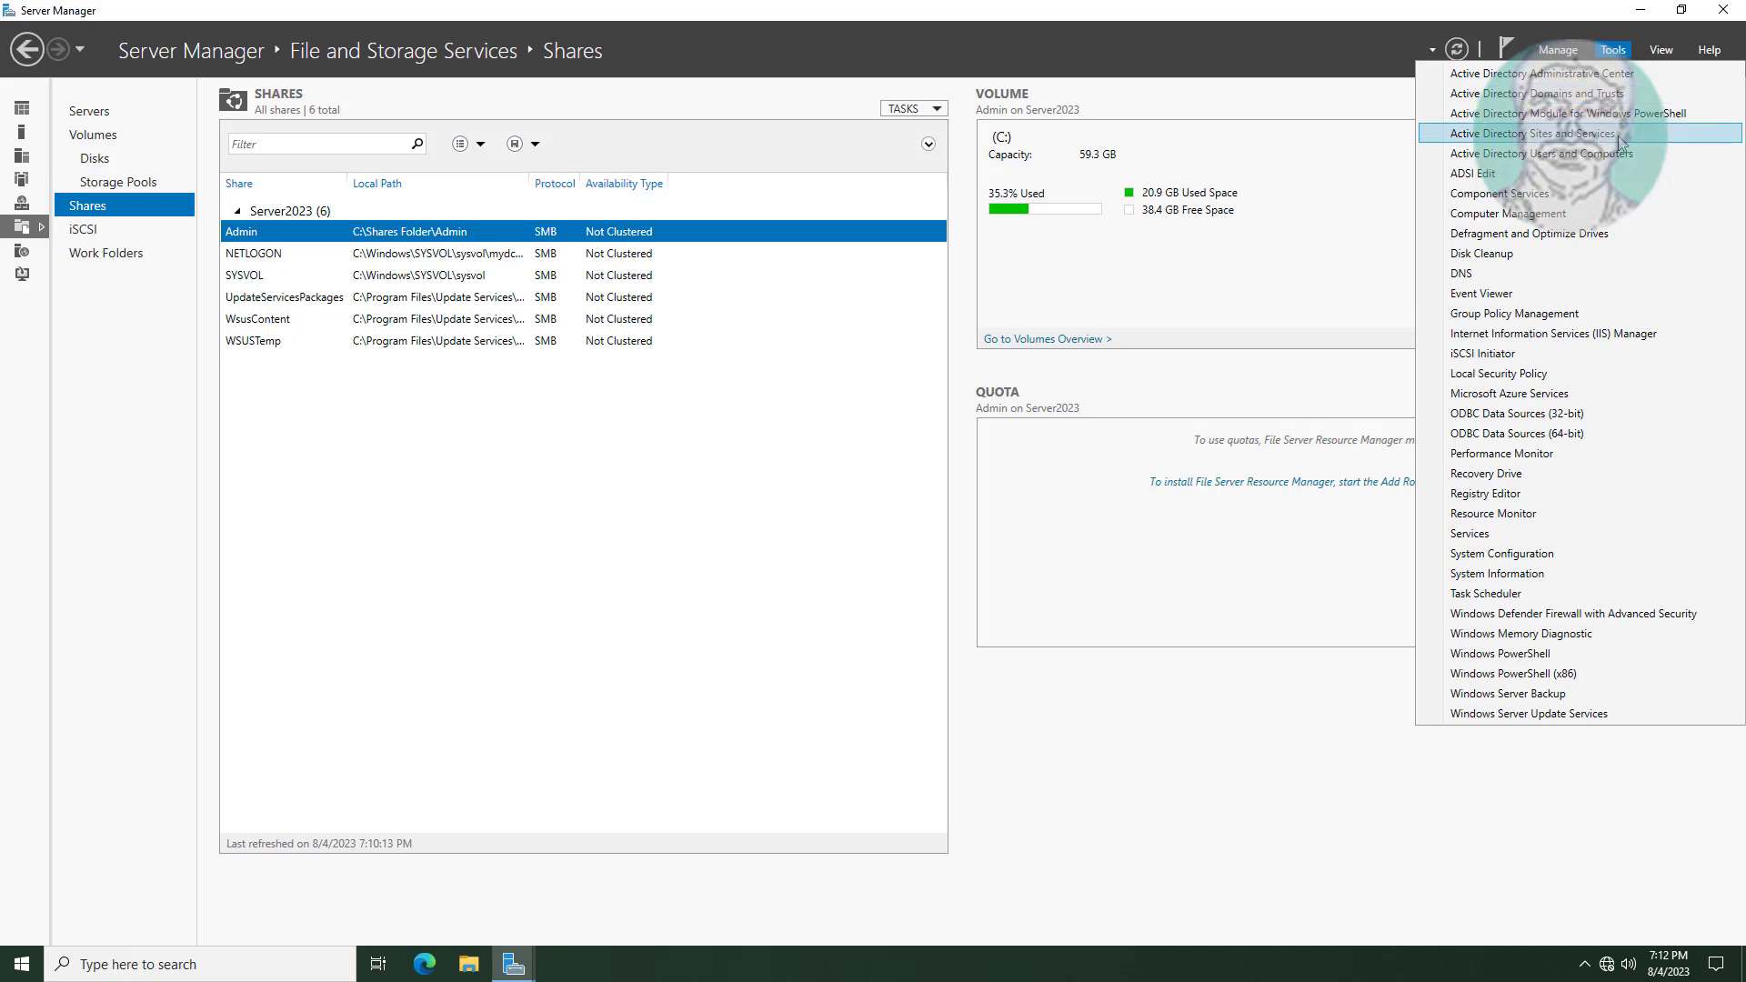
{"action": "left_click", "coordinate": [1576, 154]}
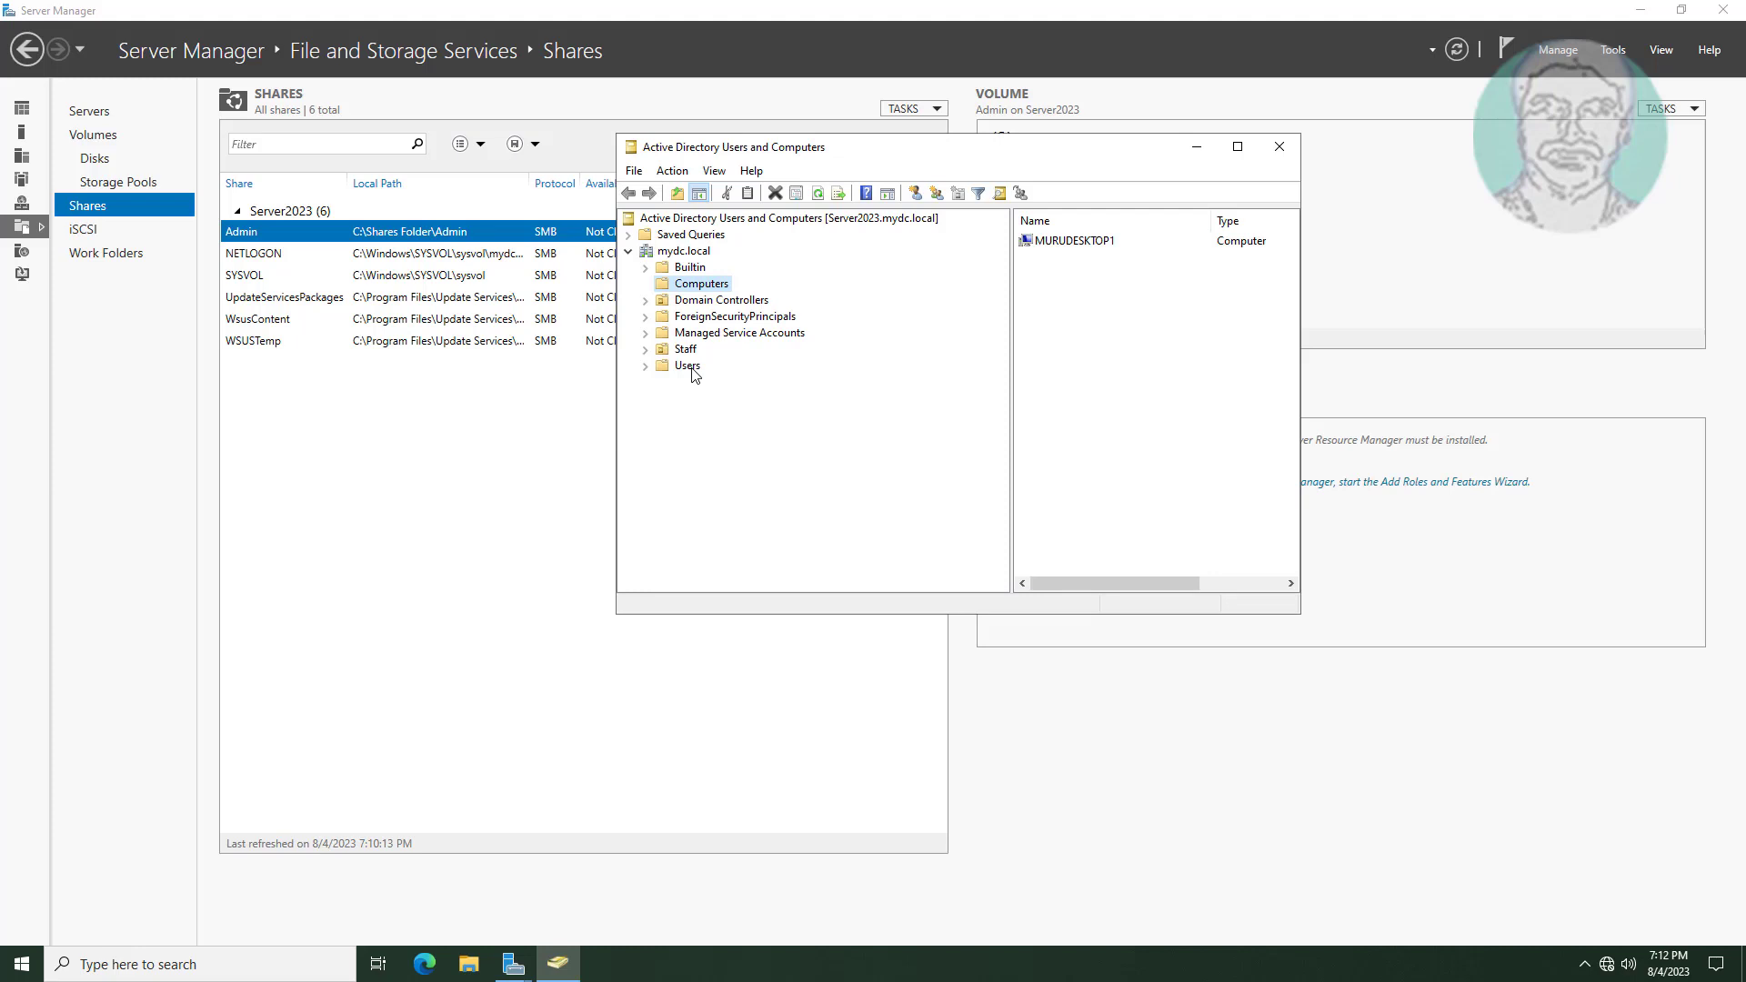
{"action": "left_click", "coordinate": [690, 252]}
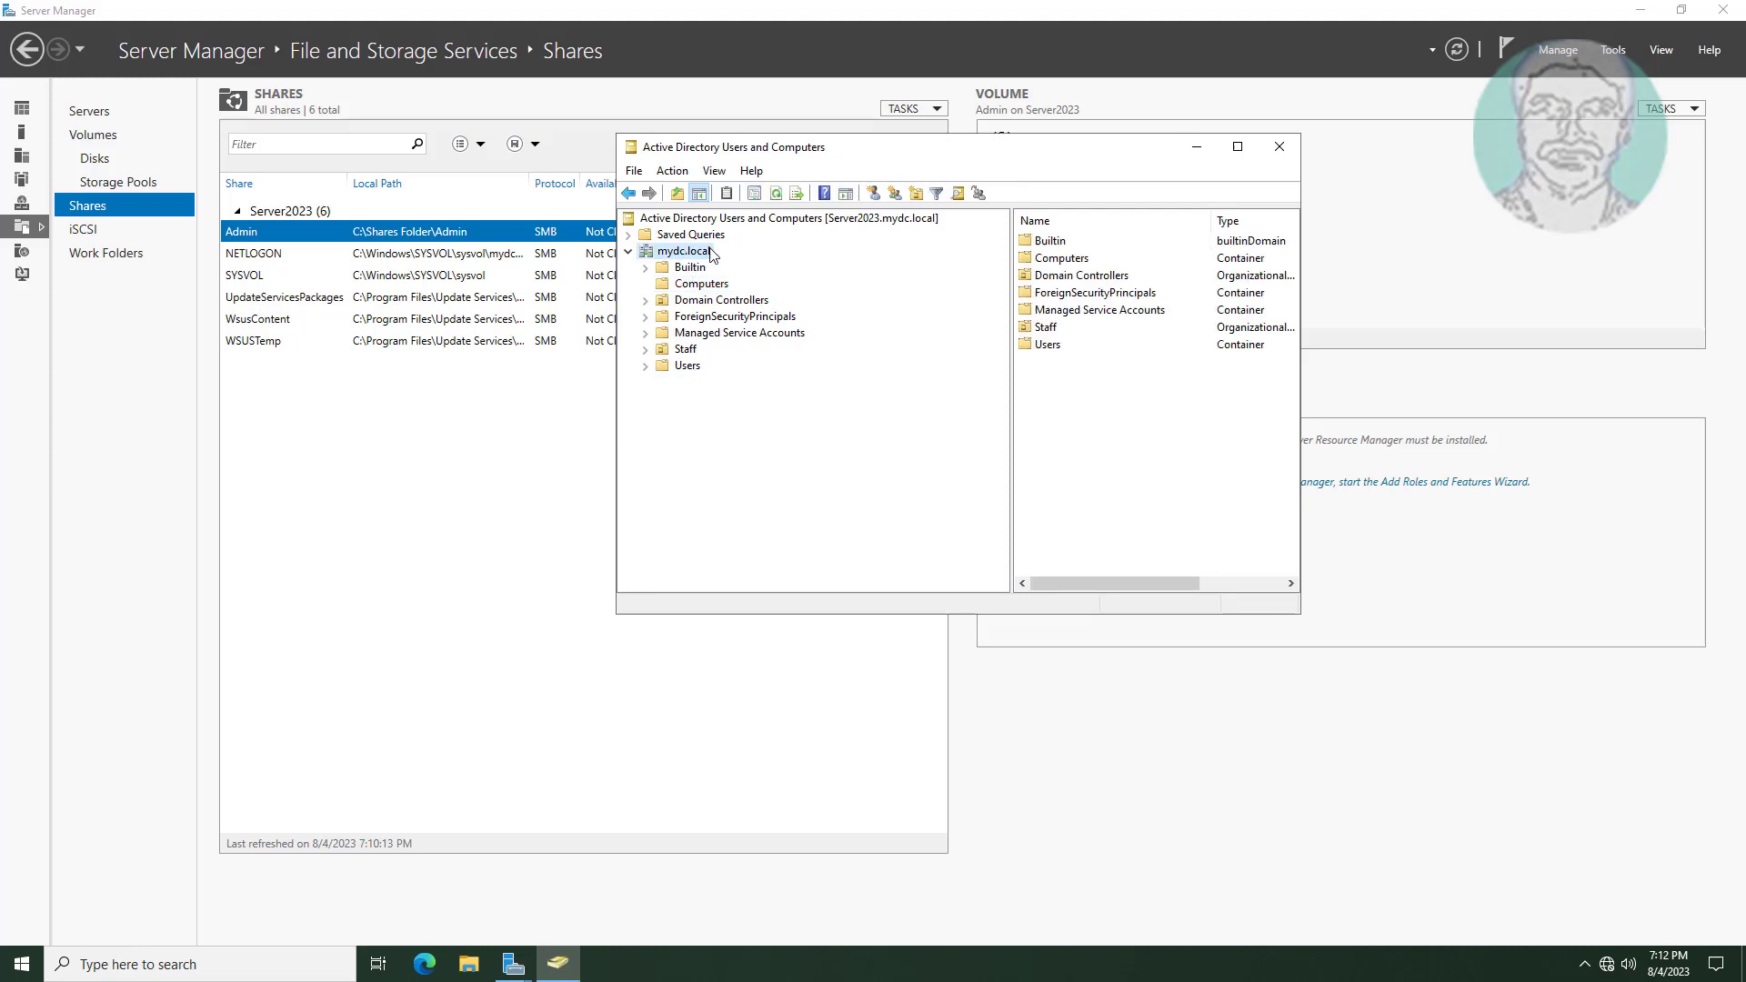
{"action": "right_click", "coordinate": [694, 254]}
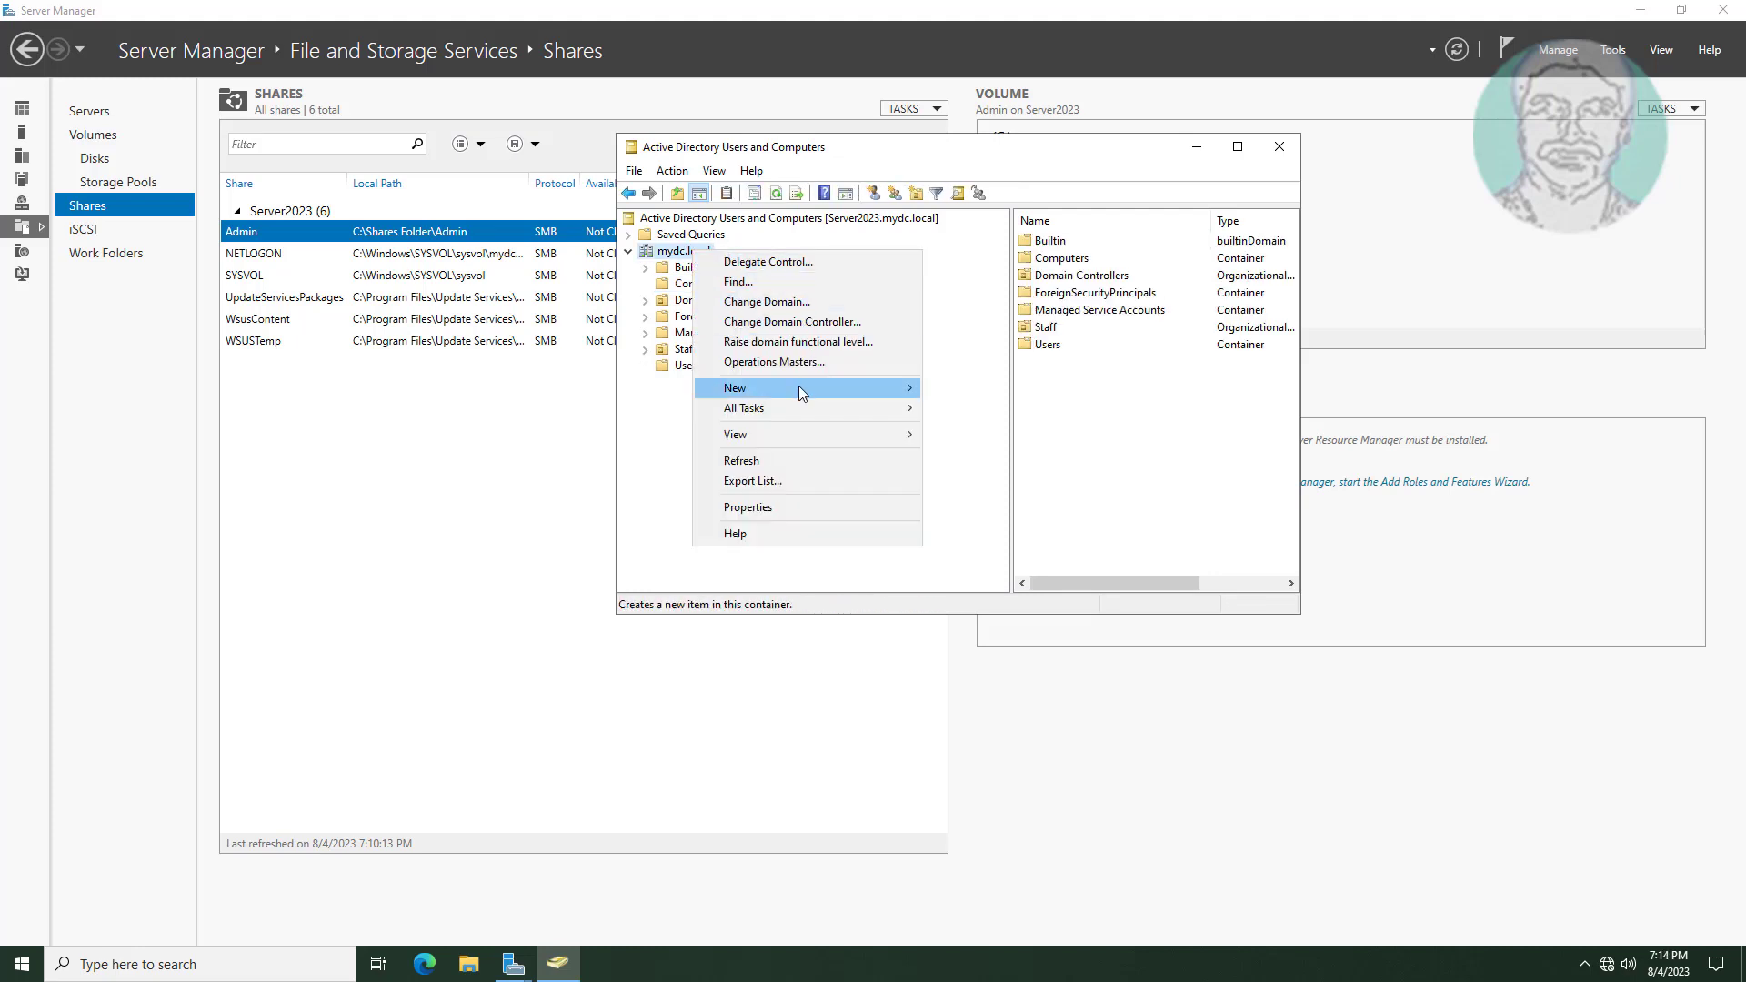
{"action": "mouse_move", "coordinate": [798, 388]}
{"action": "left_click", "coordinate": [978, 428]}
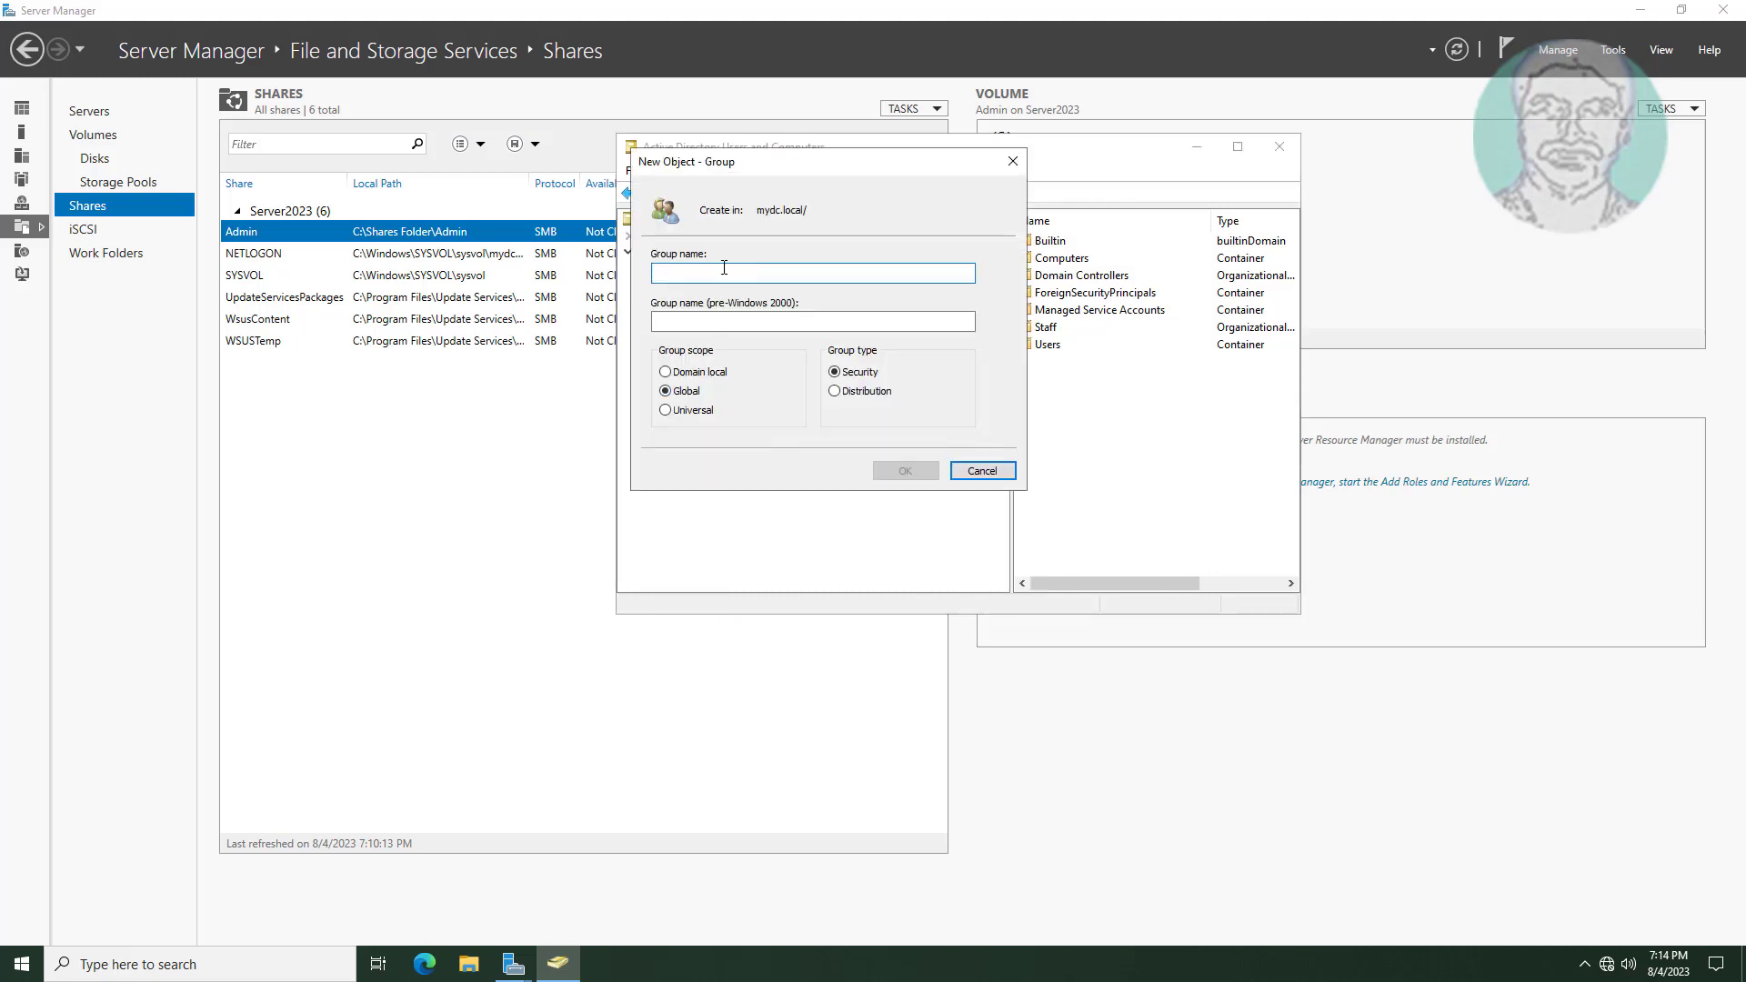
{"action": "type", "text": "Folder"}
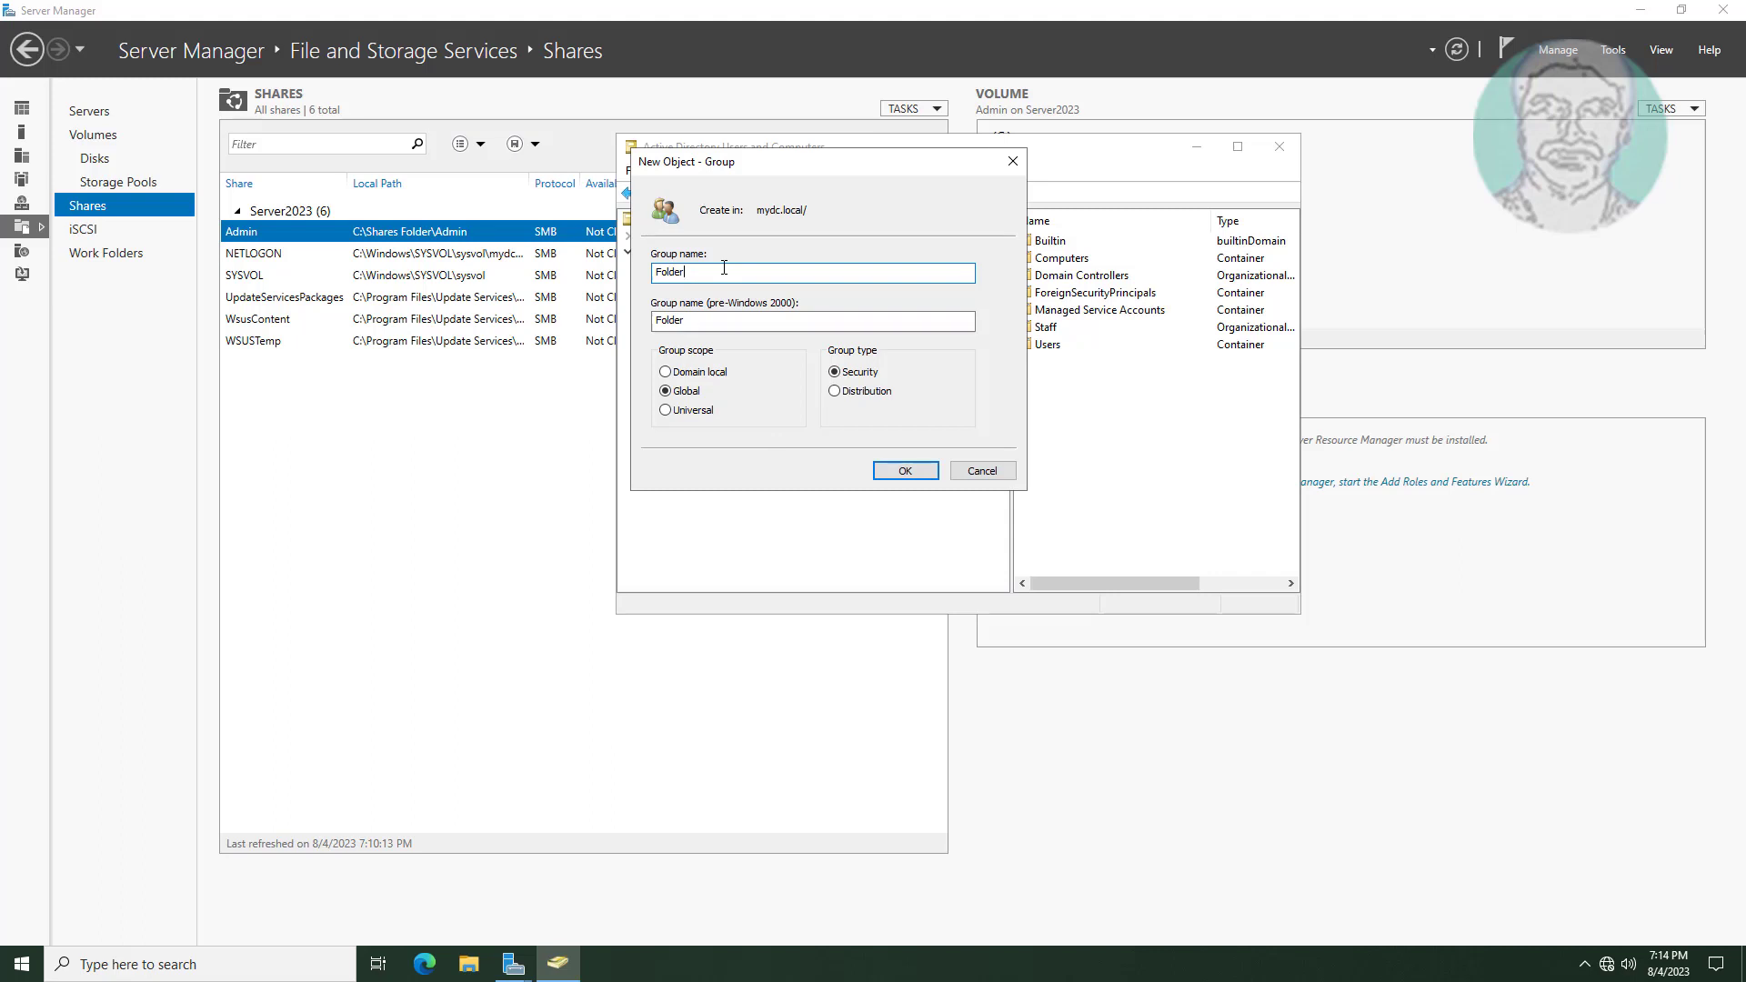
{"action": "type", "text": " Redirection Groupo"}
{"action": "key", "text": "BackSpace"}
{"action": "left_click", "coordinate": [921, 473]}
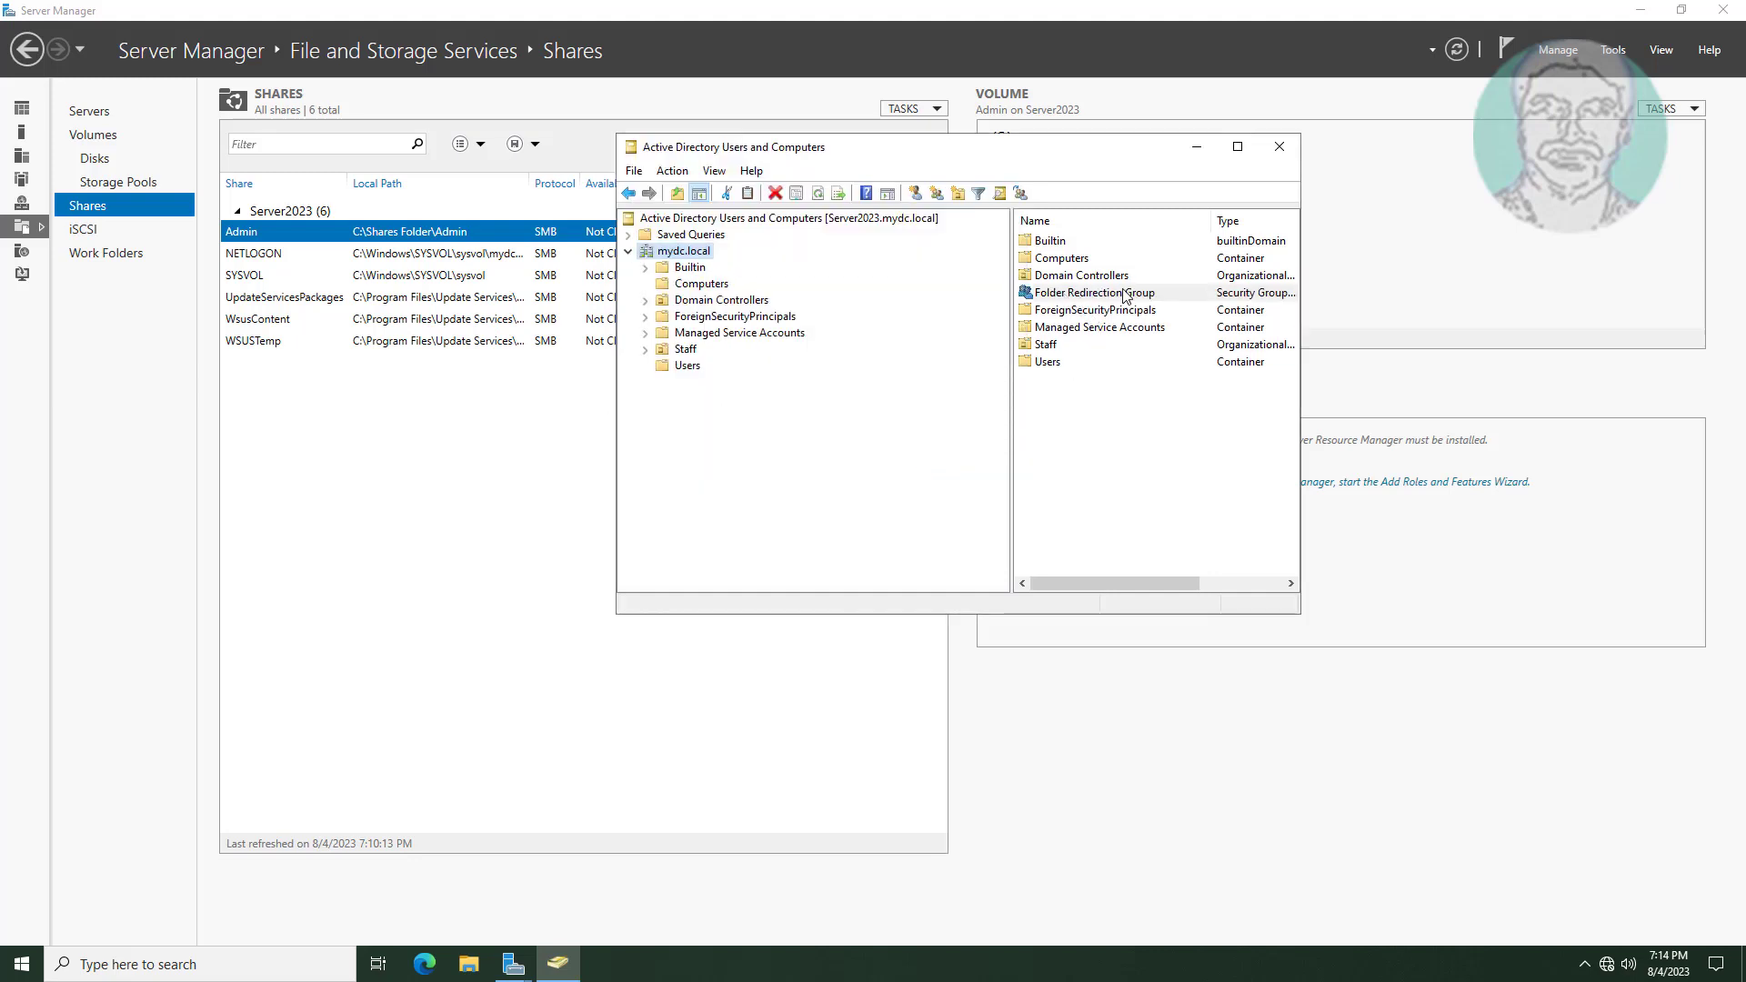
{"action": "left_click", "coordinate": [1197, 147]}
Resolve 'Folder Redire' to Folder Redirection Group and set it as the entry's principal.
{"action": "left_click", "coordinate": [513, 962]}
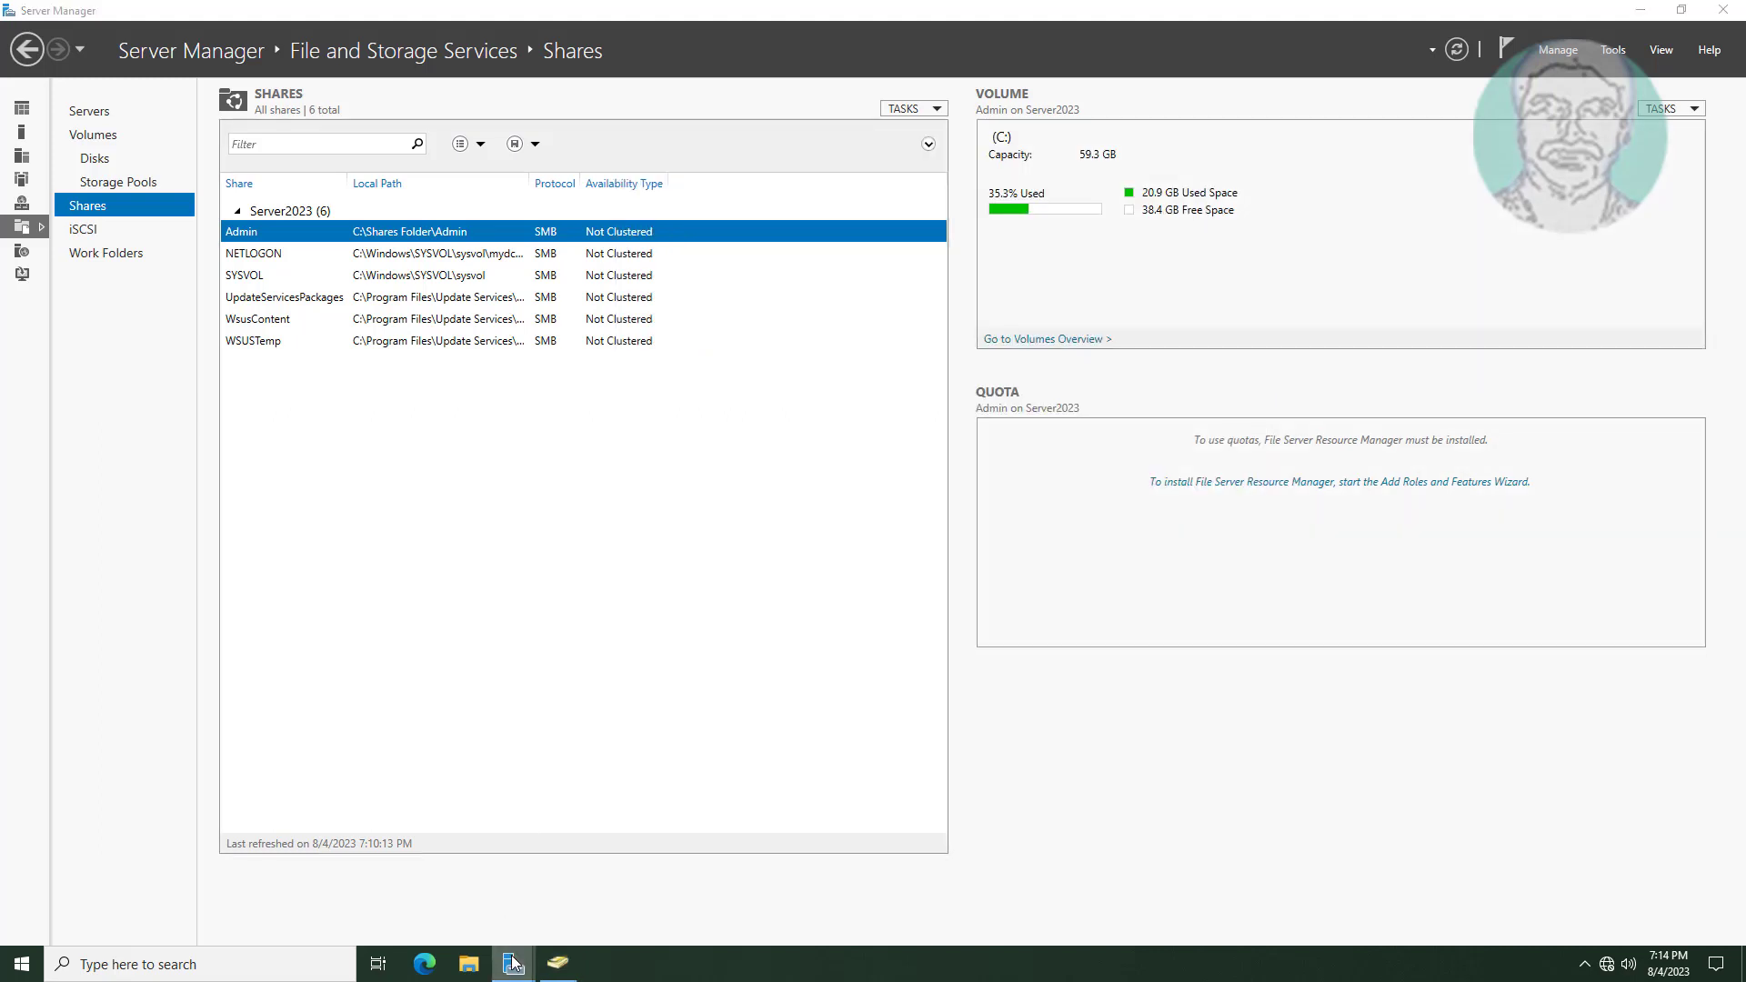
{"action": "left_click", "coordinate": [667, 872]}
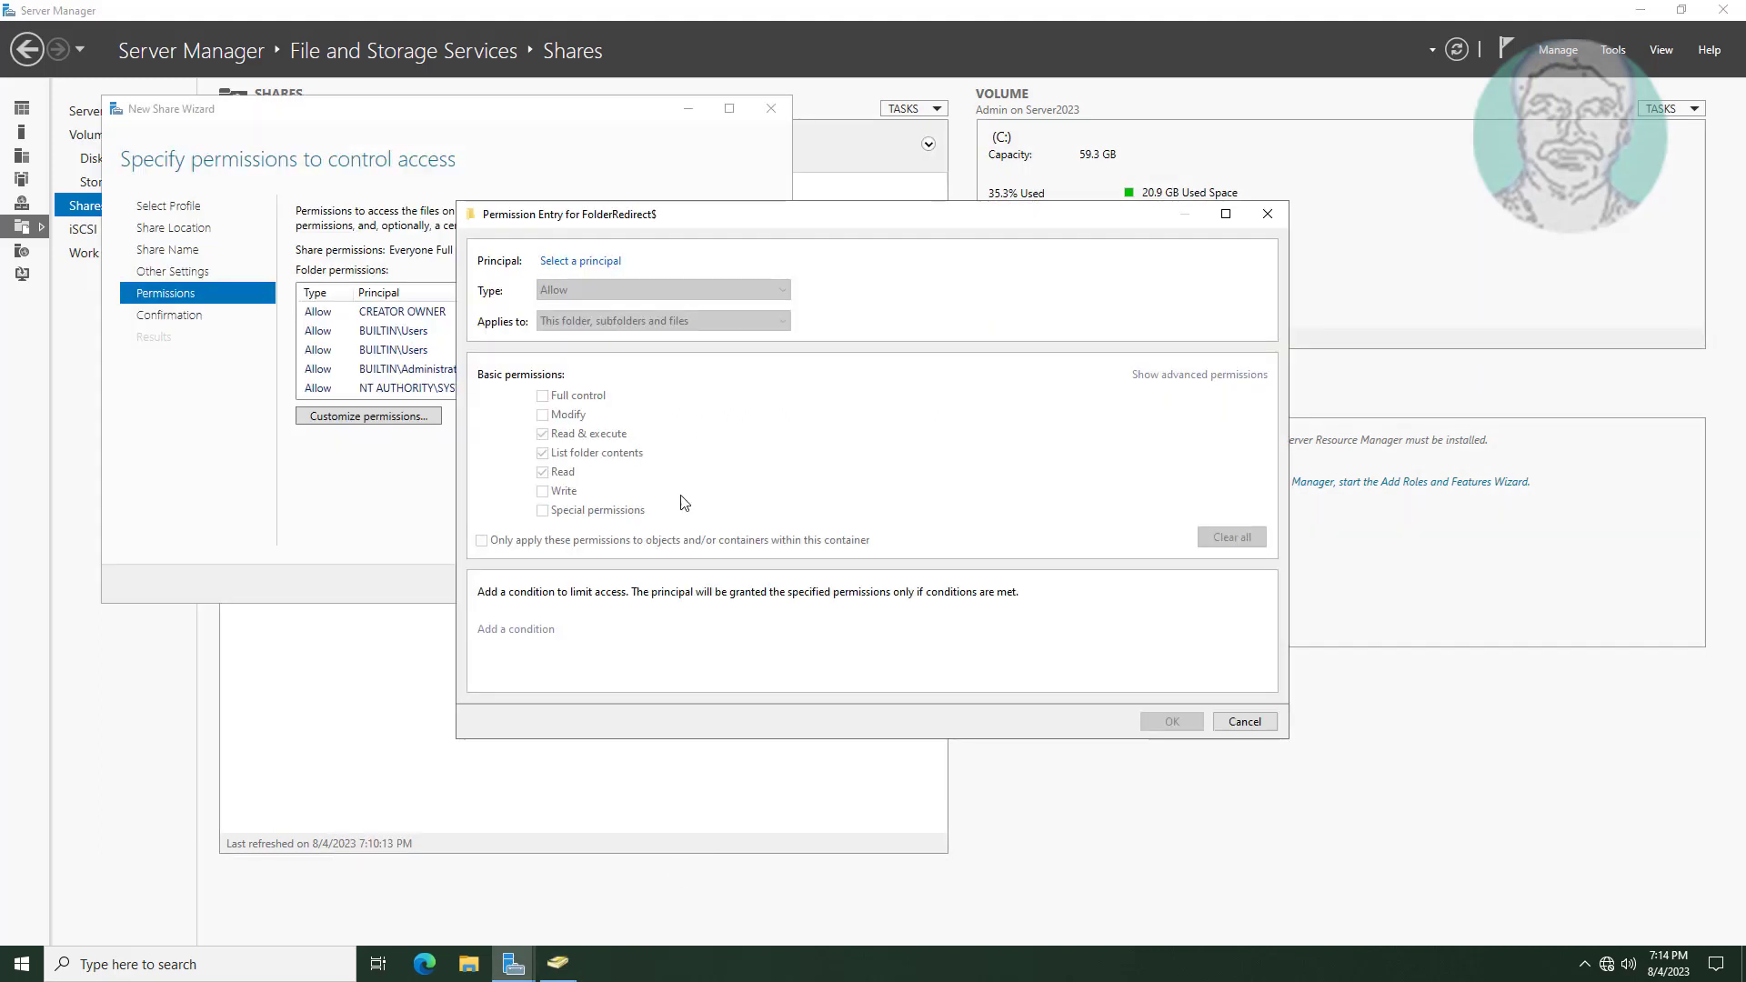
{"action": "left_click", "coordinate": [597, 264]}
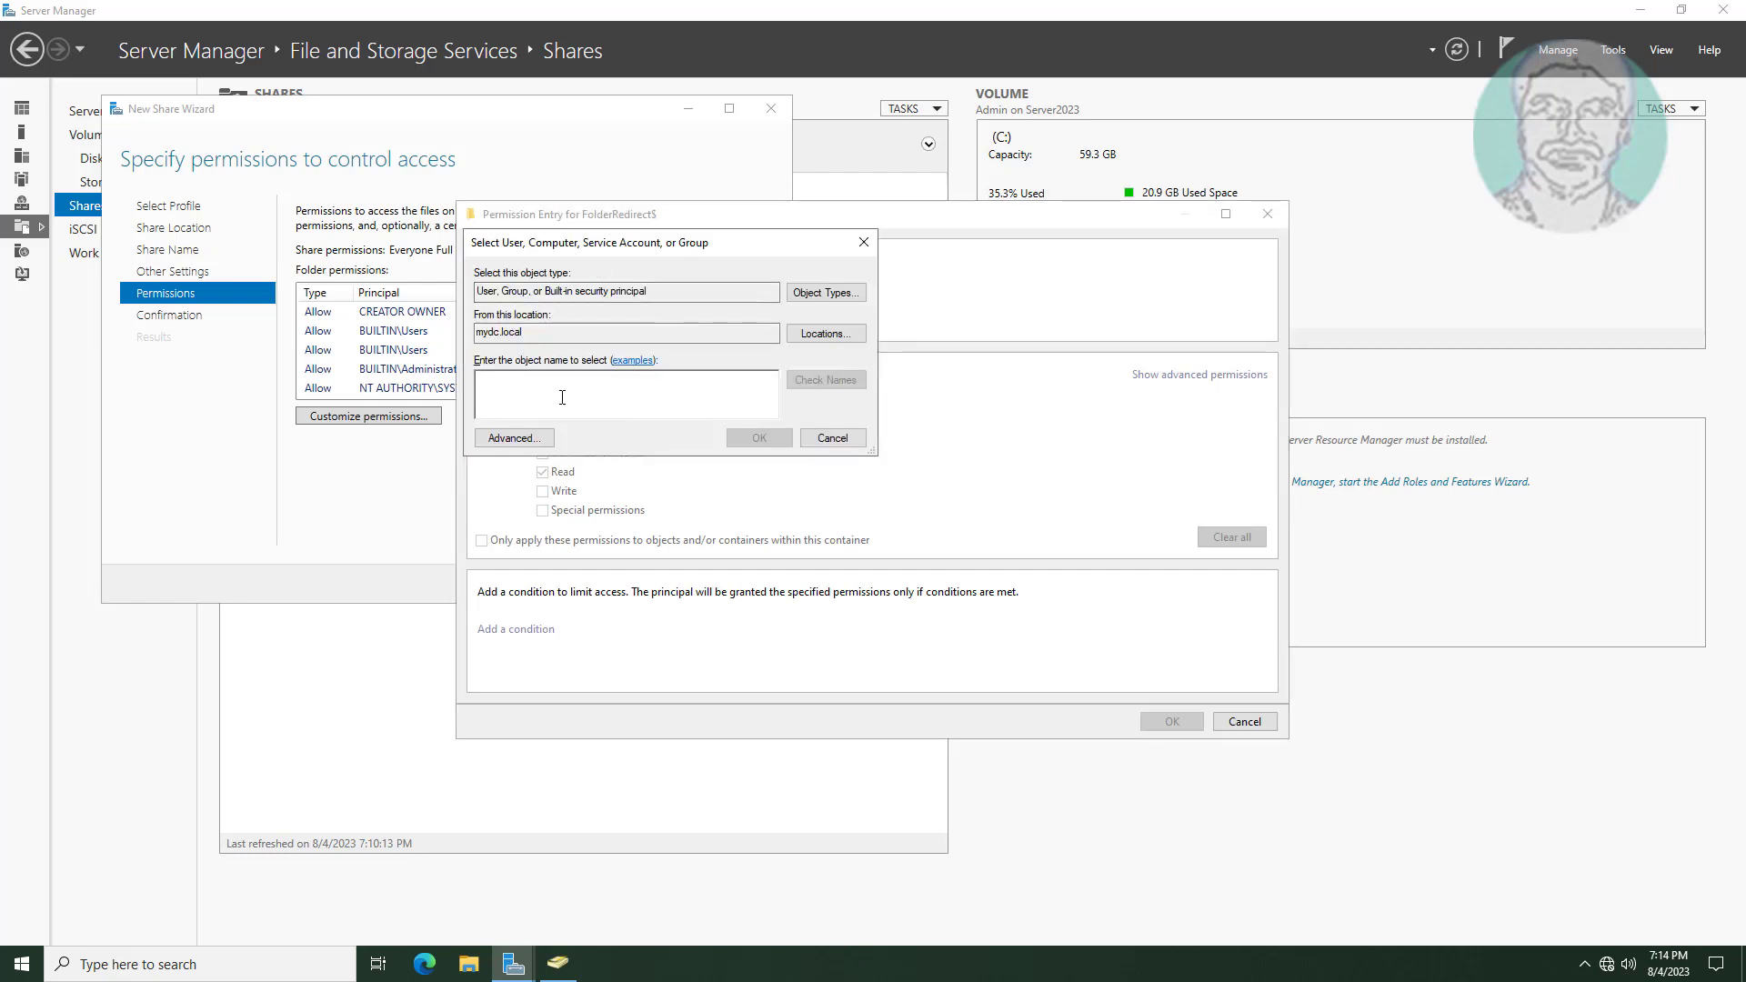
{"action": "type", "text": "Folder Re"}
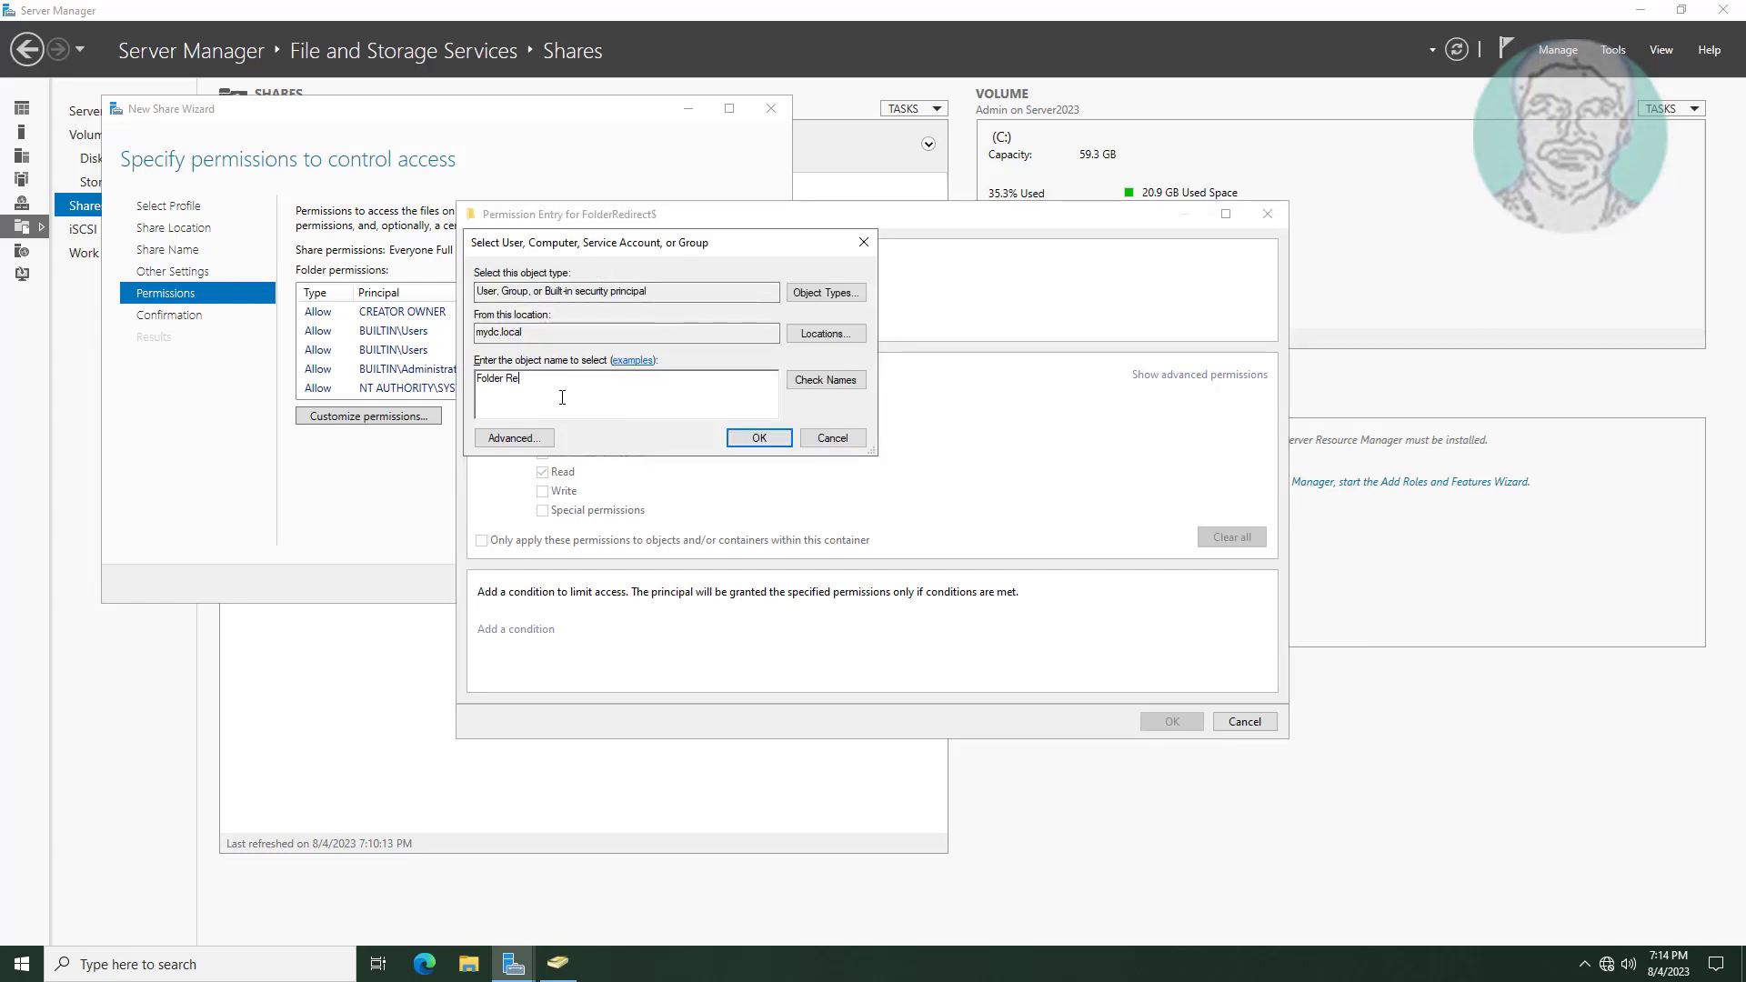
{"action": "type", "text": "direction group"}
{"action": "left_click", "coordinate": [802, 384]}
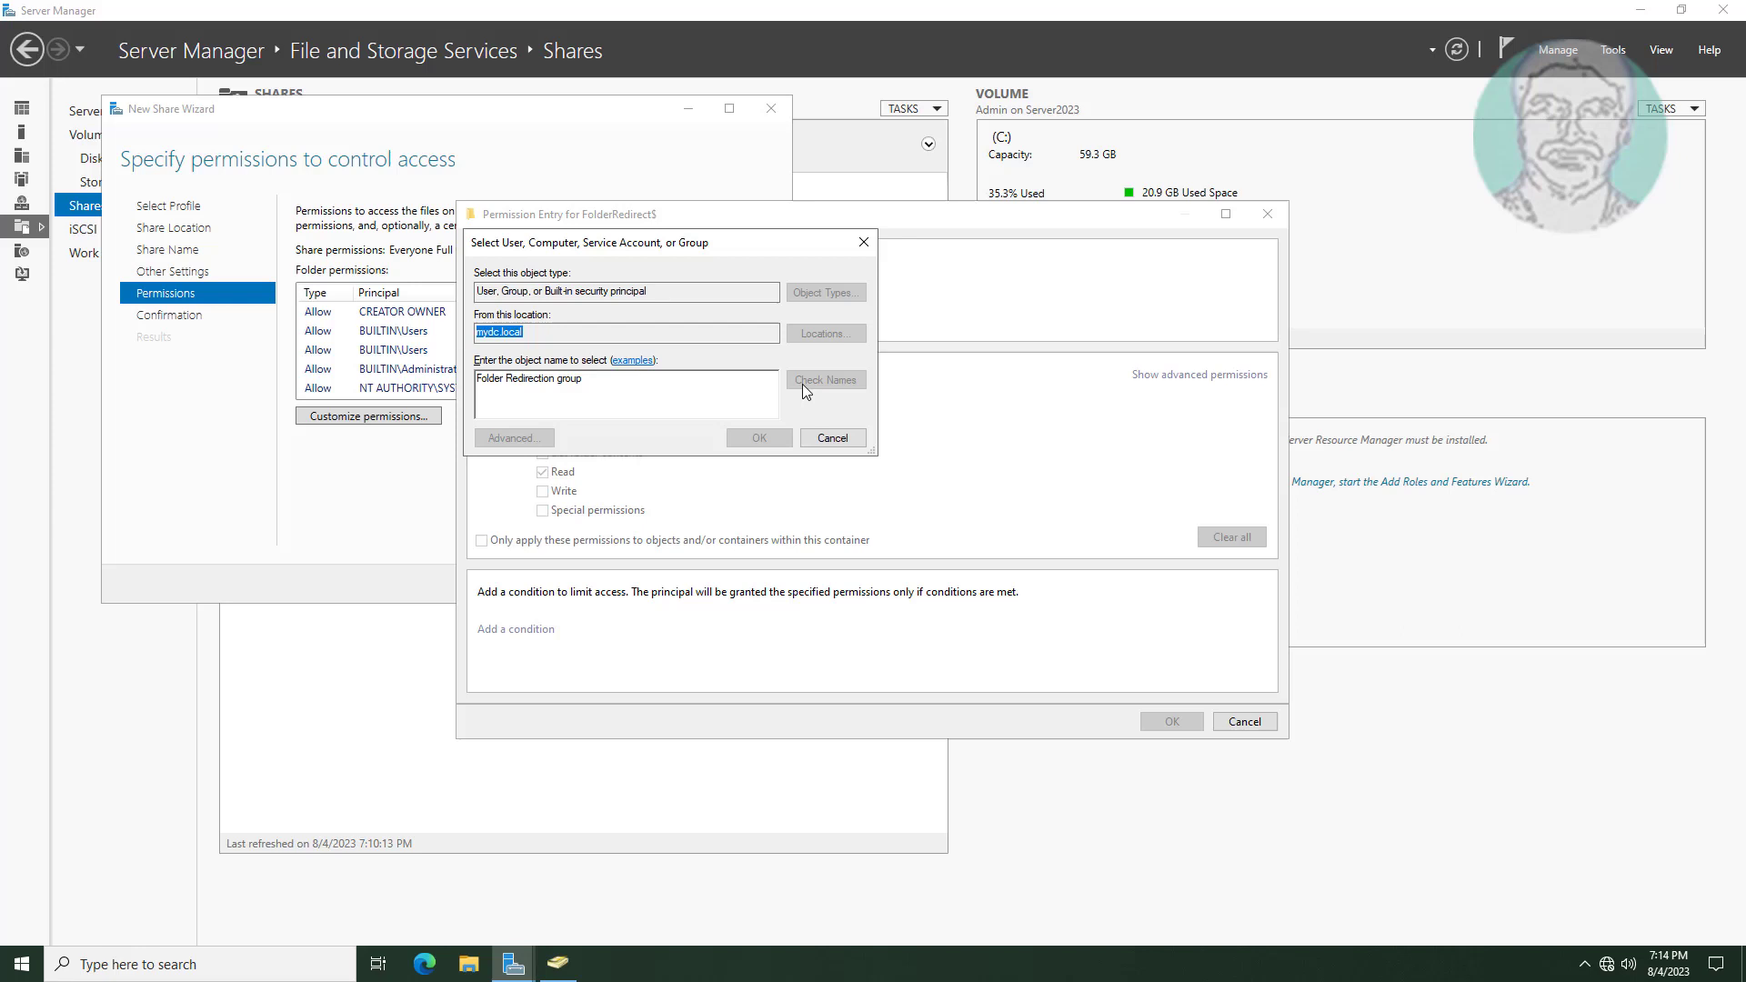
{"action": "left_click", "coordinate": [771, 438]}
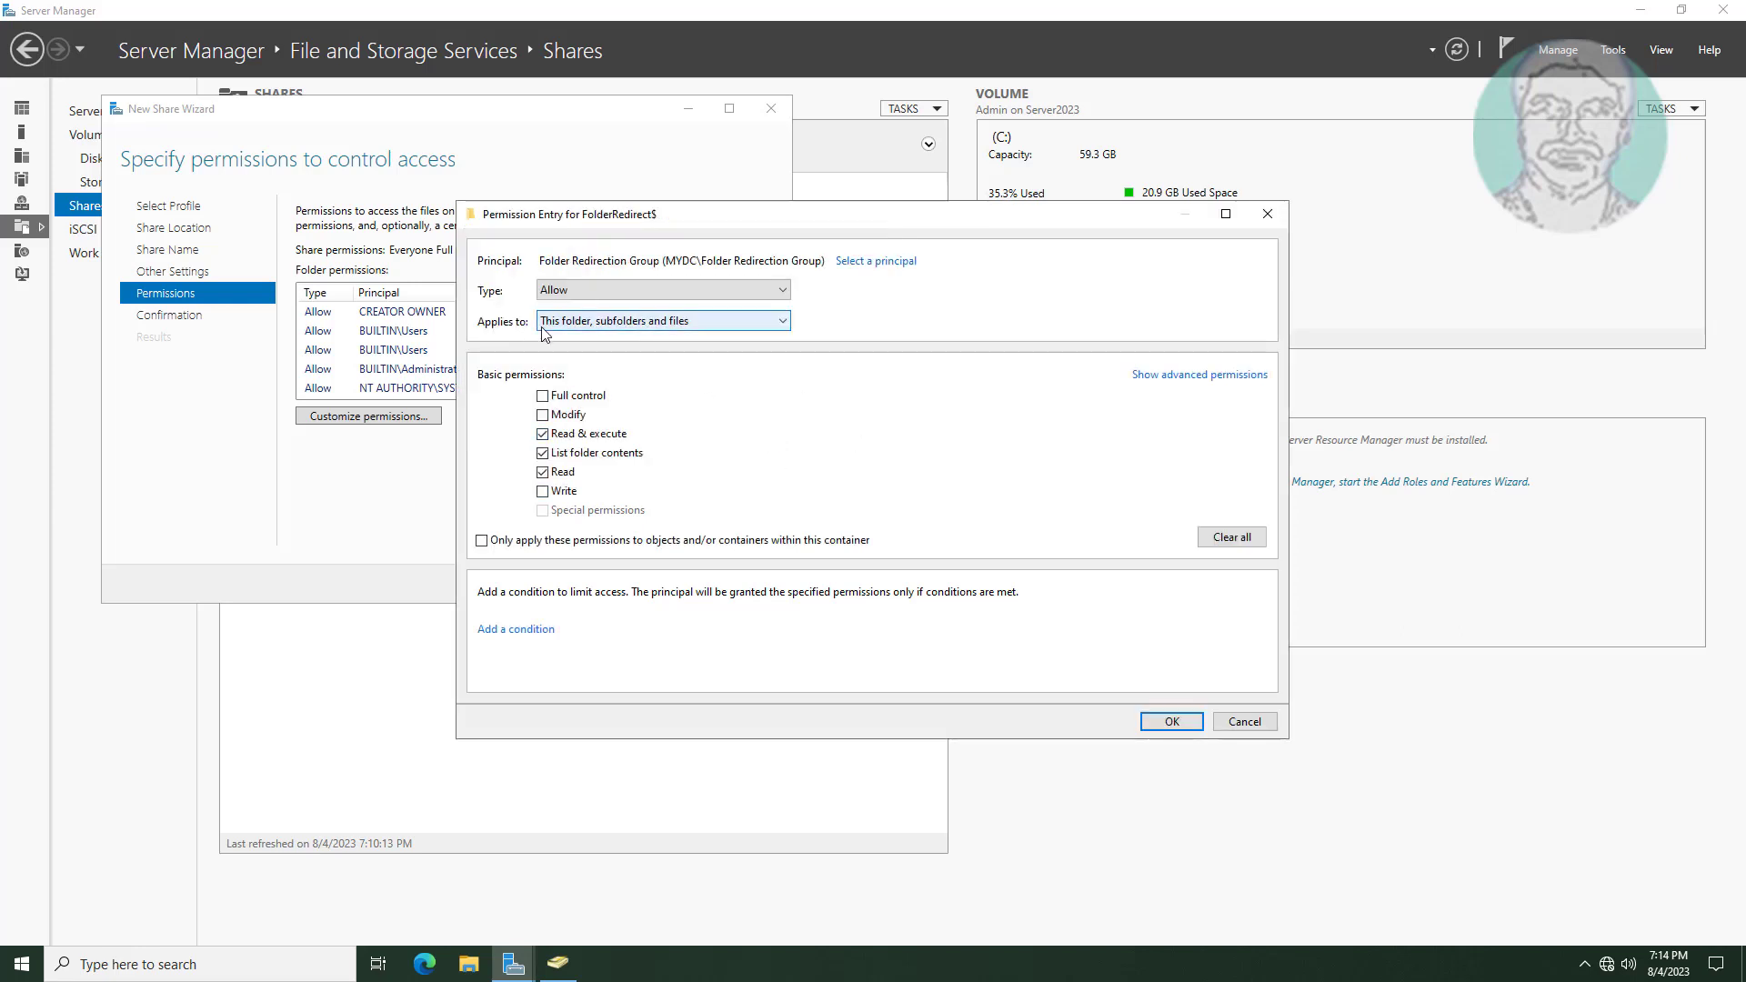
Limit the group's entry to This folder only, allow Create folders / append data, and apply.
{"action": "left_click", "coordinate": [769, 325]}
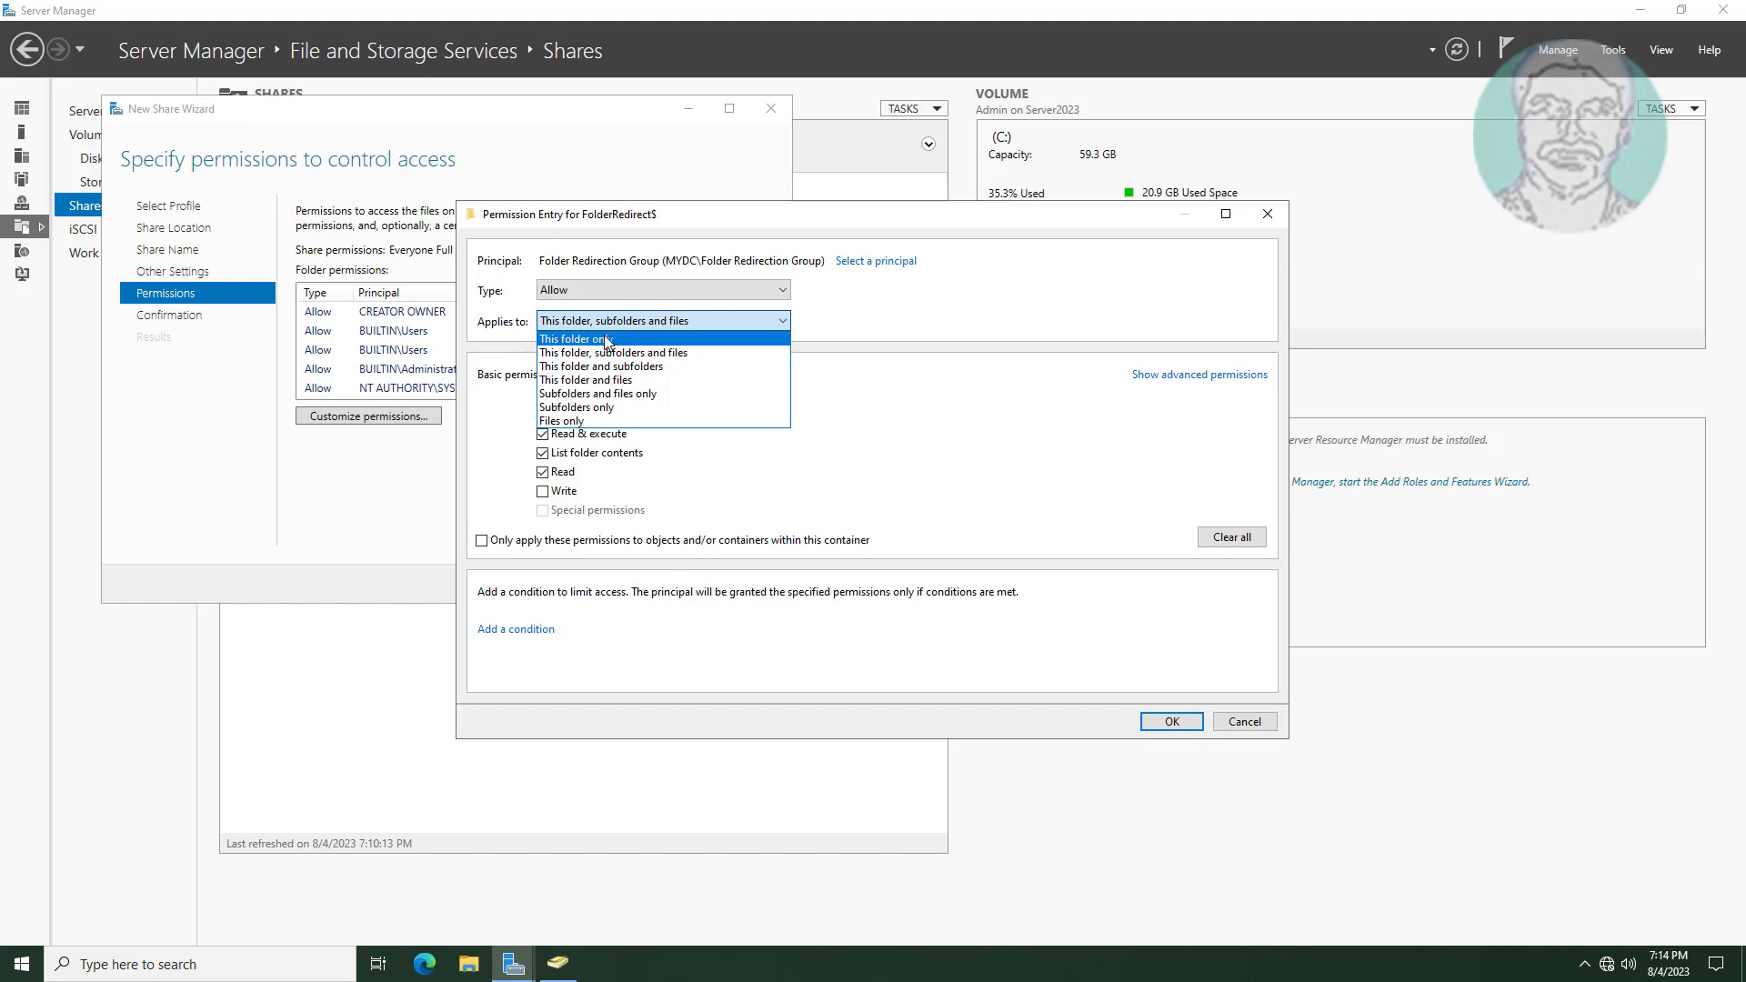
{"action": "left_click", "coordinate": [636, 338]}
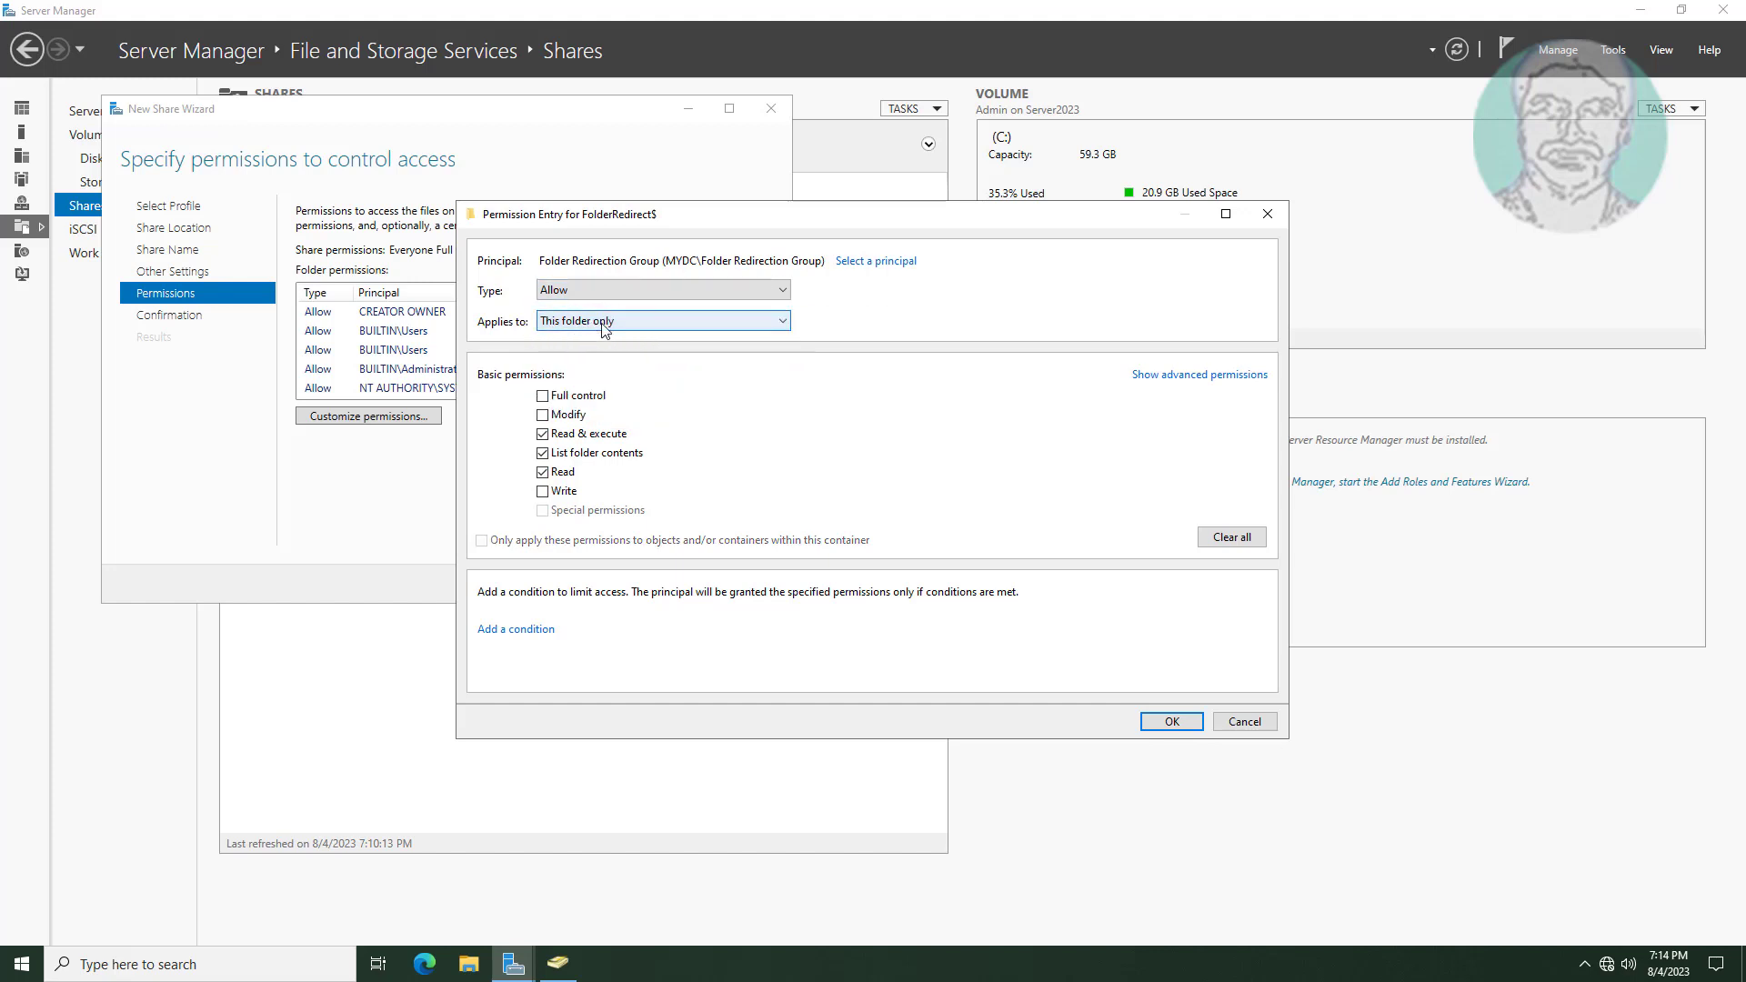
{"action": "left_click", "coordinate": [1199, 376]}
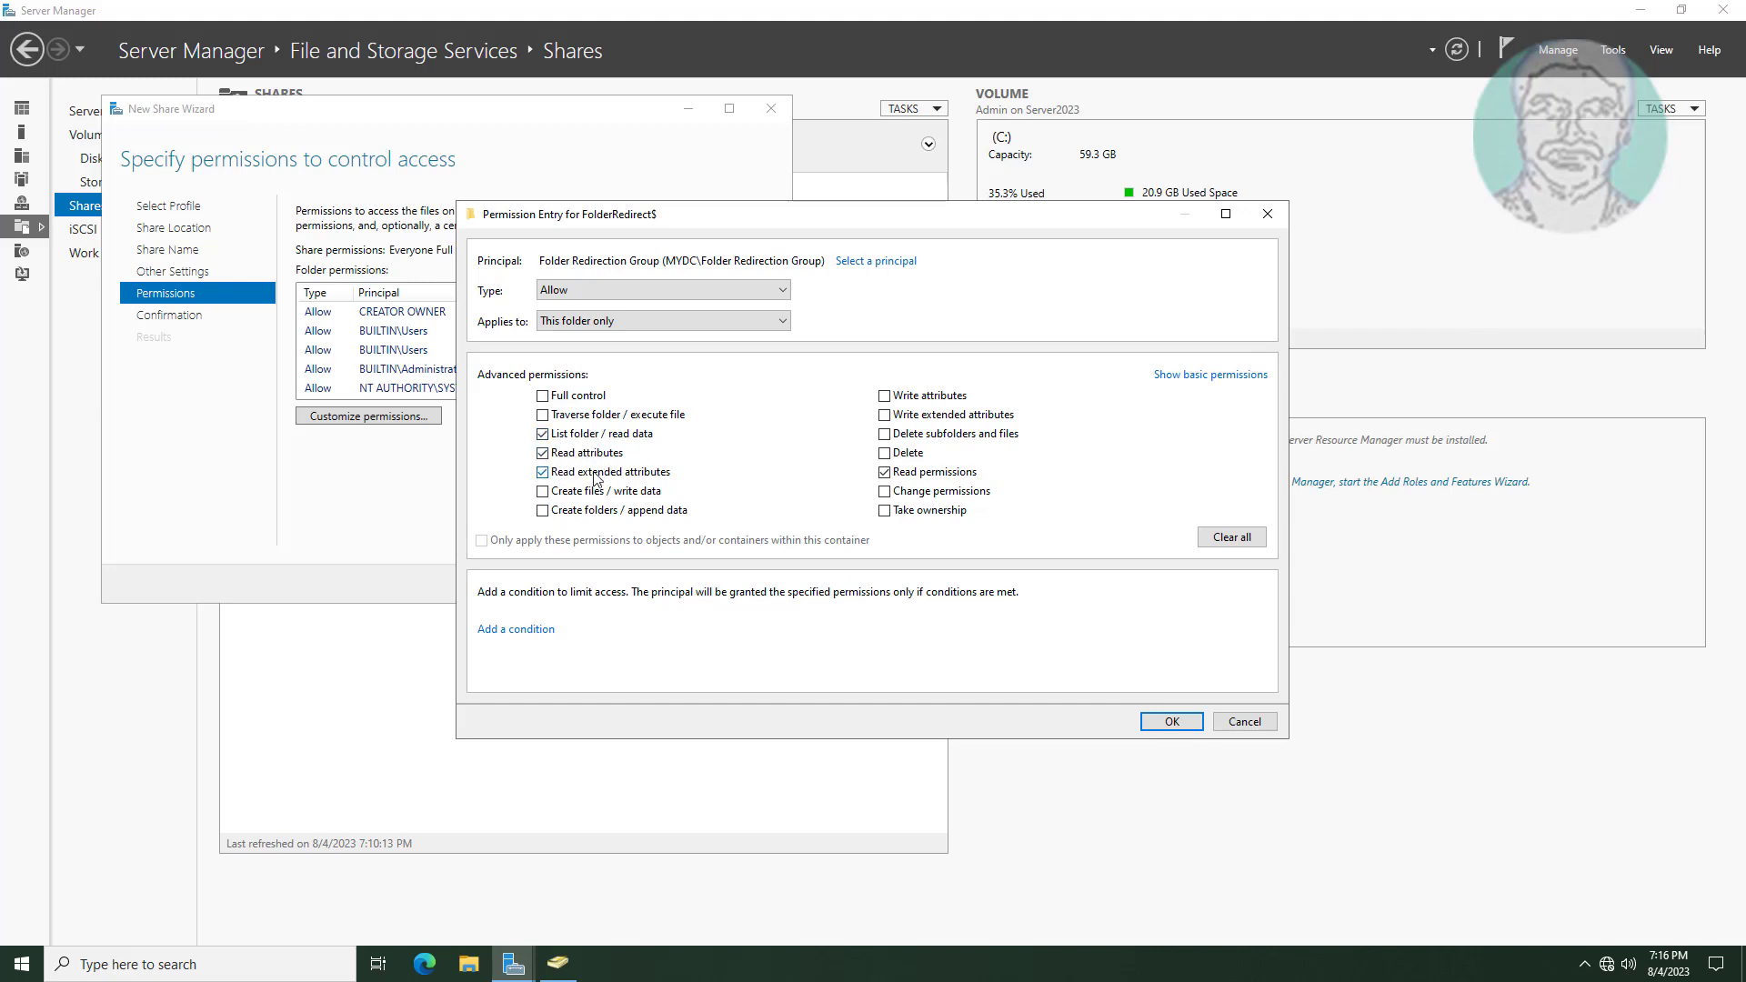
{"action": "left_click", "coordinate": [541, 512]}
{"action": "left_click", "coordinate": [1169, 722]}
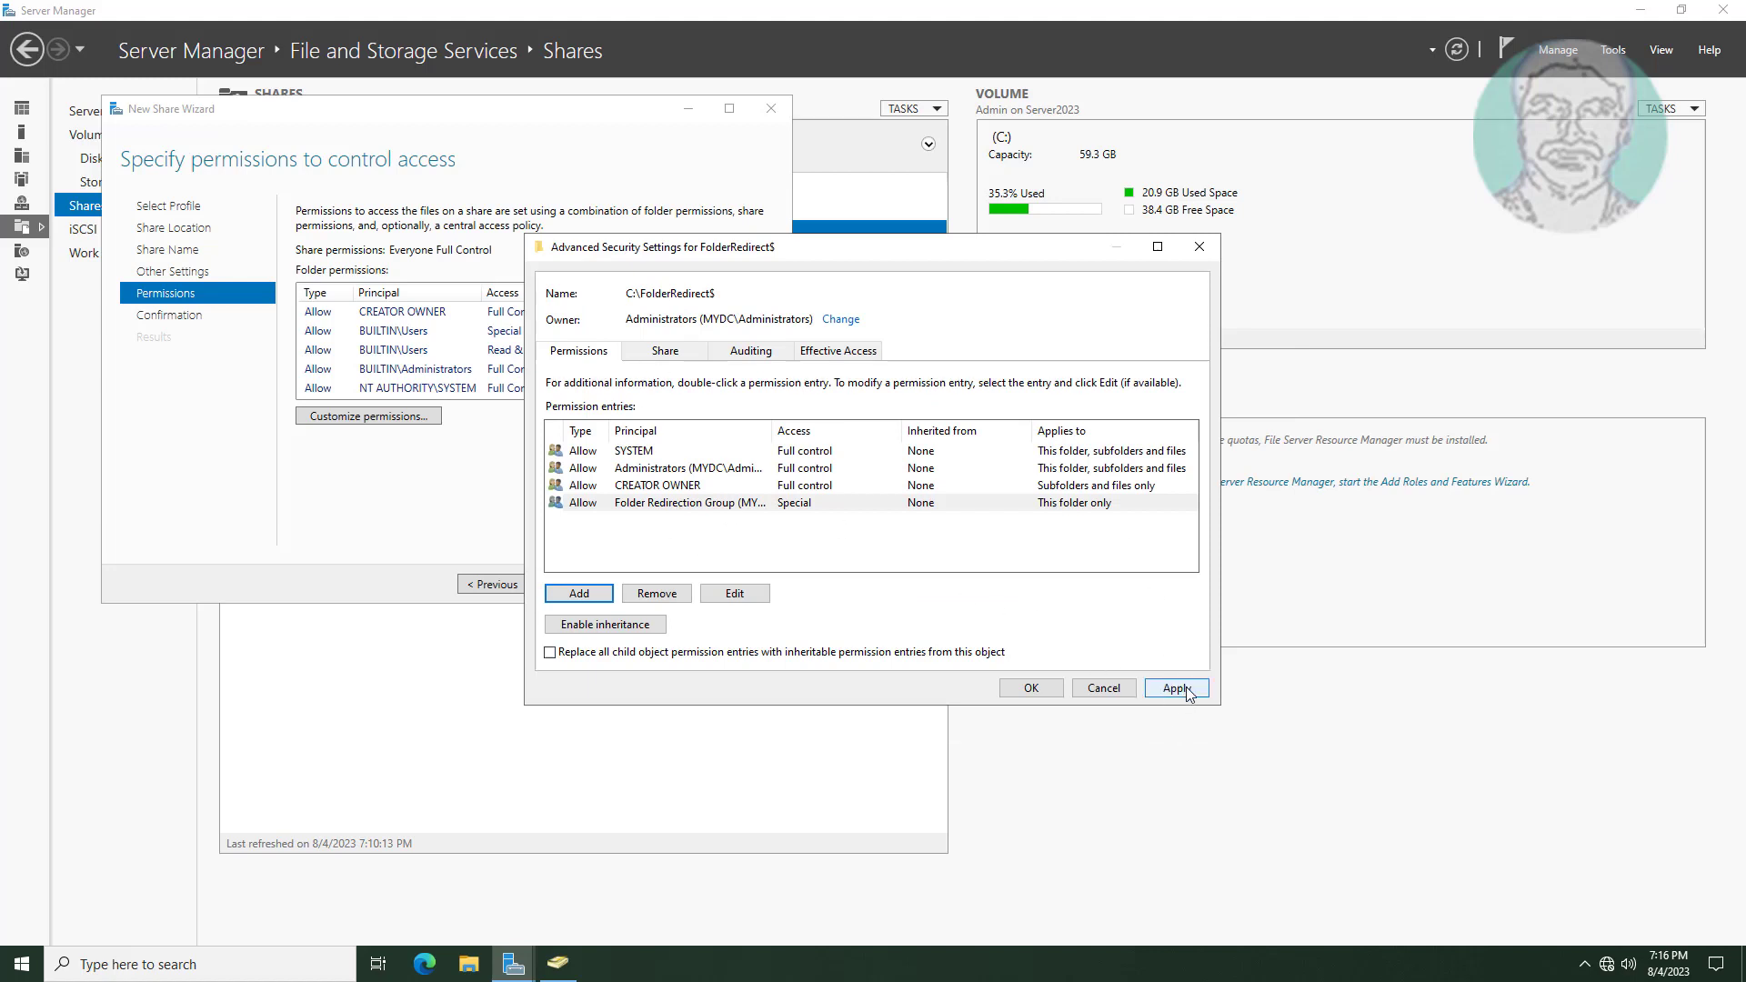
{"action": "left_click", "coordinate": [1184, 687]}
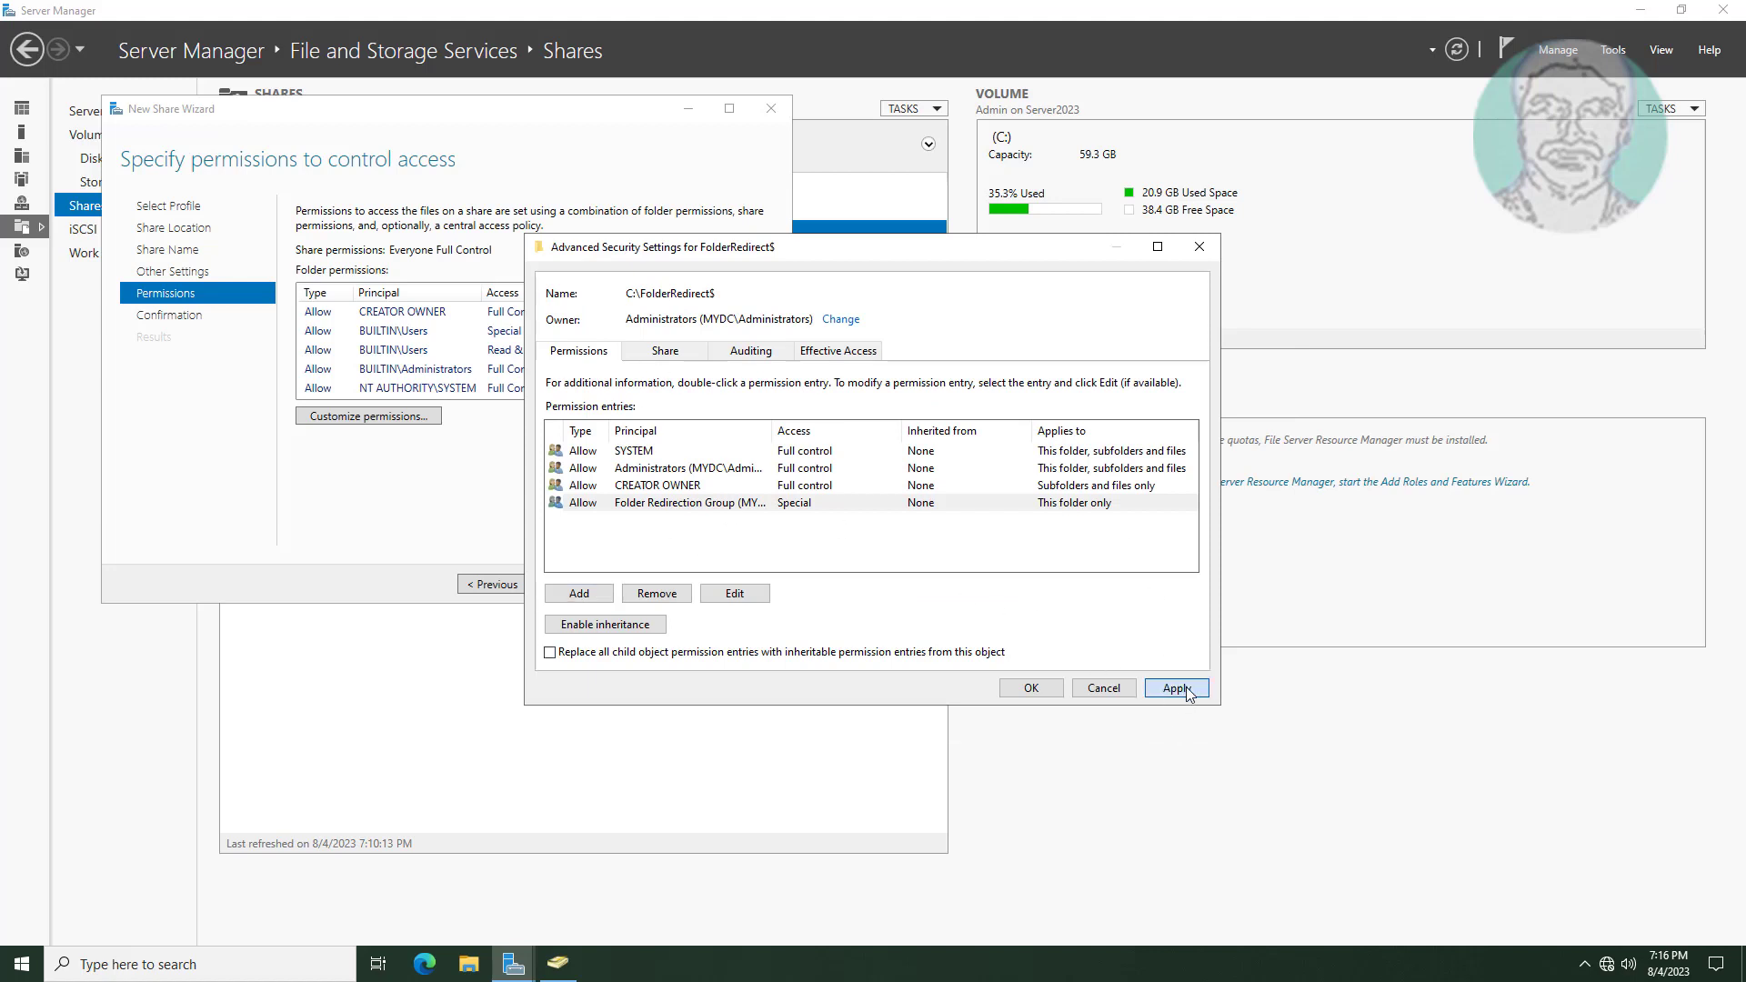
{"action": "left_click", "coordinate": [1028, 689]}
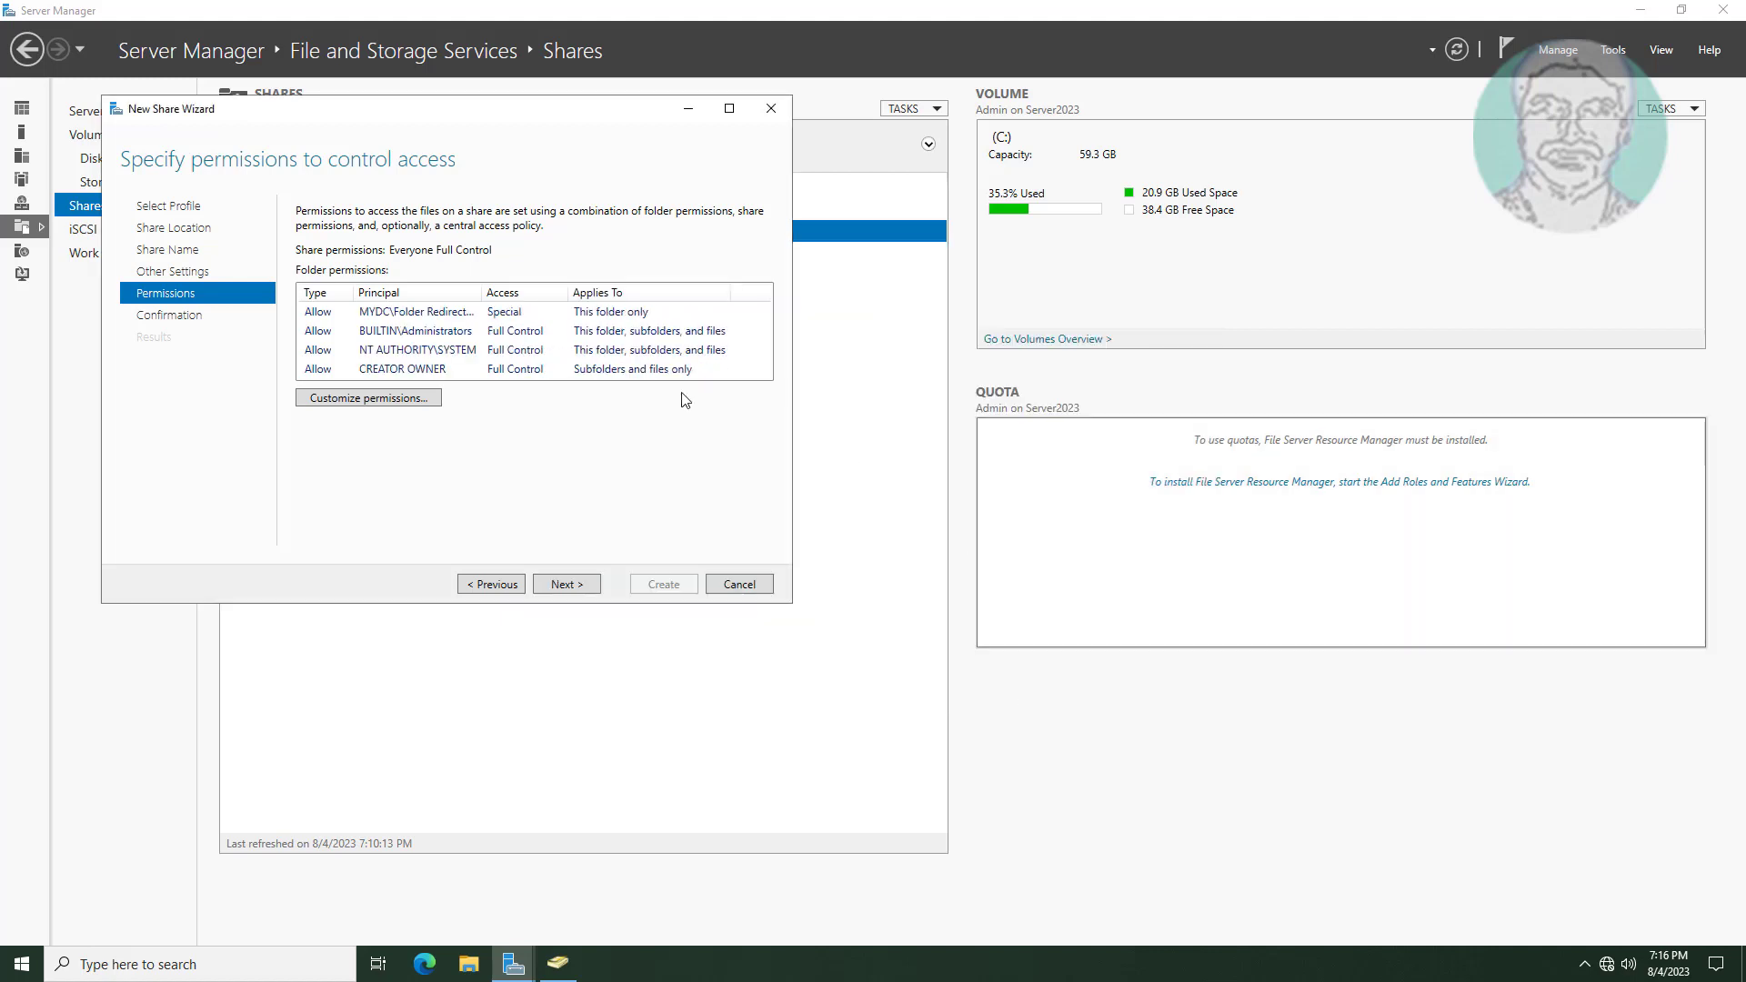
Confirm and create the FolderRedirect$ share, then close the New Share Wizard.
{"action": "left_click", "coordinate": [564, 585]}
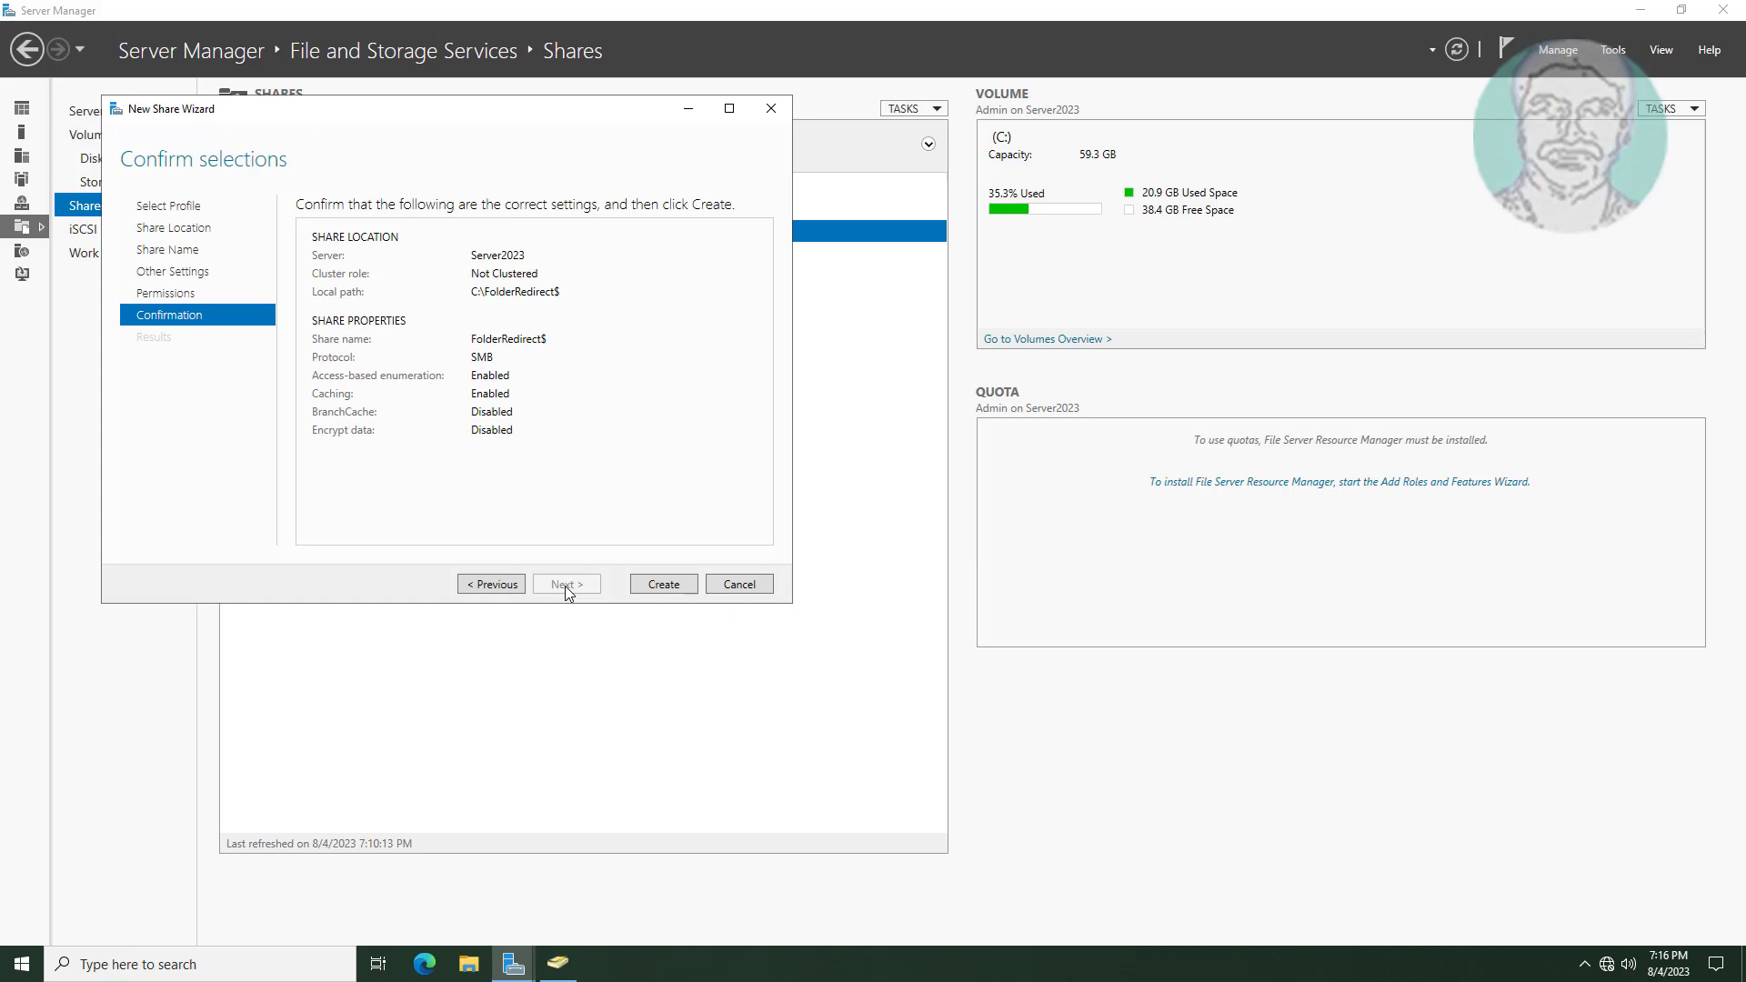
{"action": "left_click", "coordinate": [664, 584]}
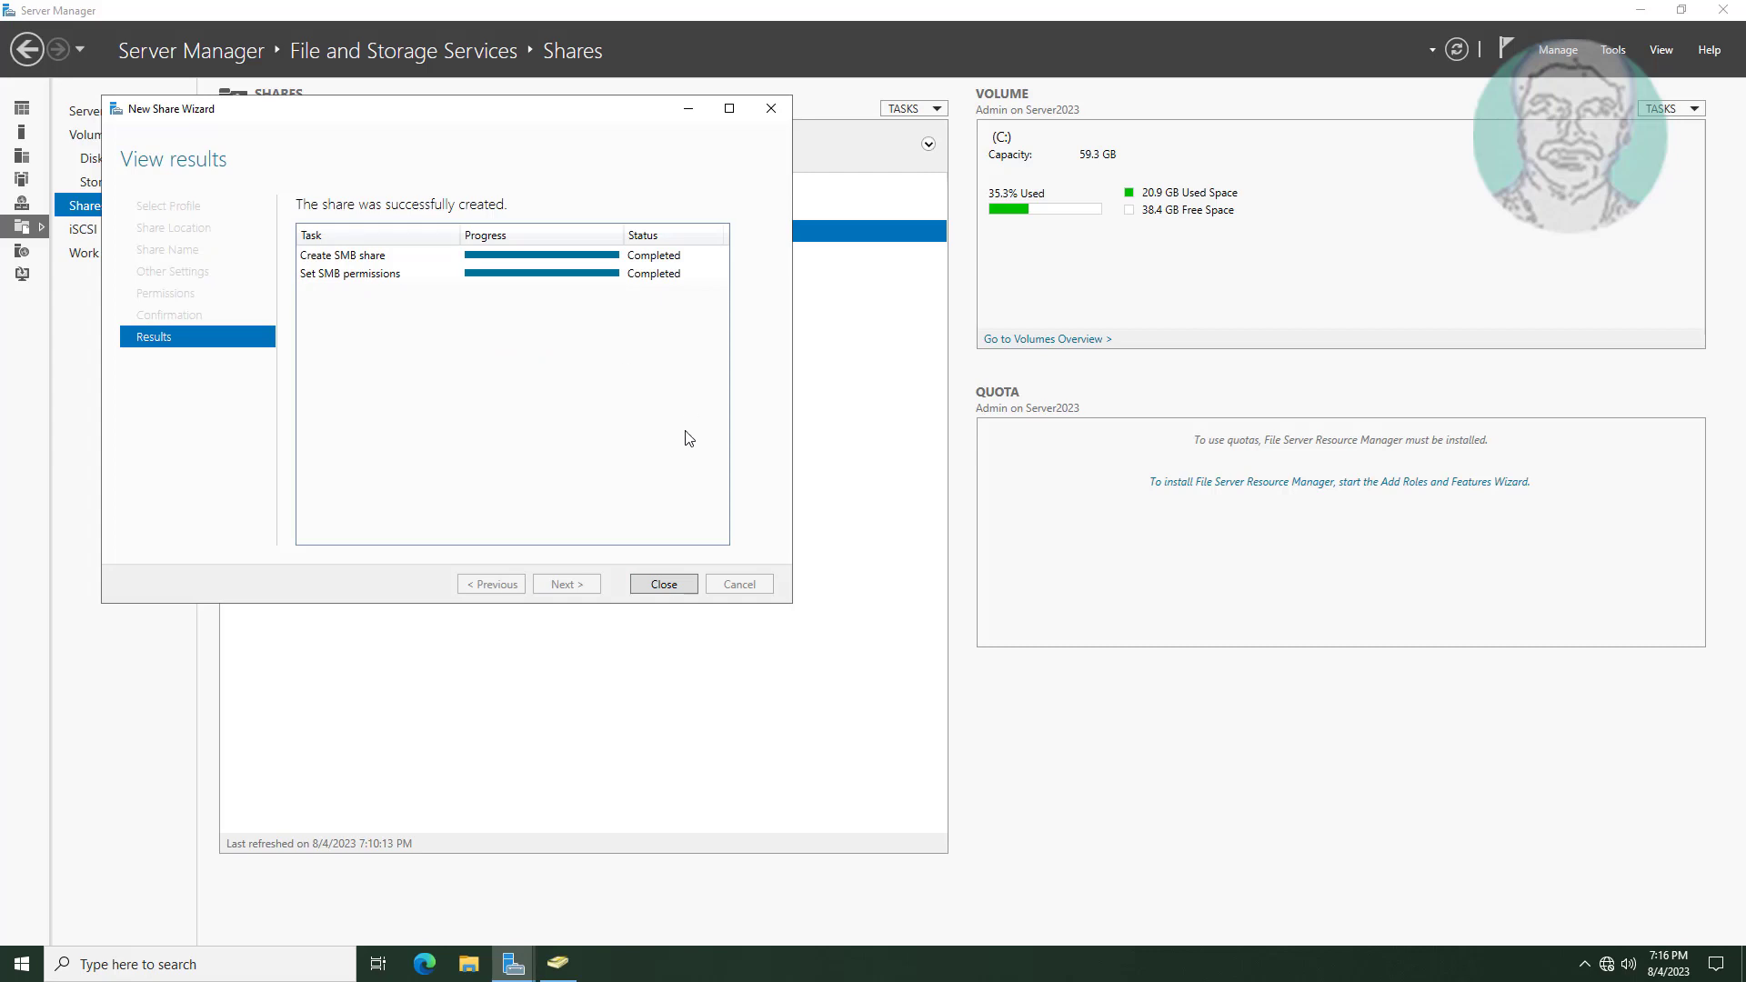
{"action": "left_click", "coordinate": [673, 585]}
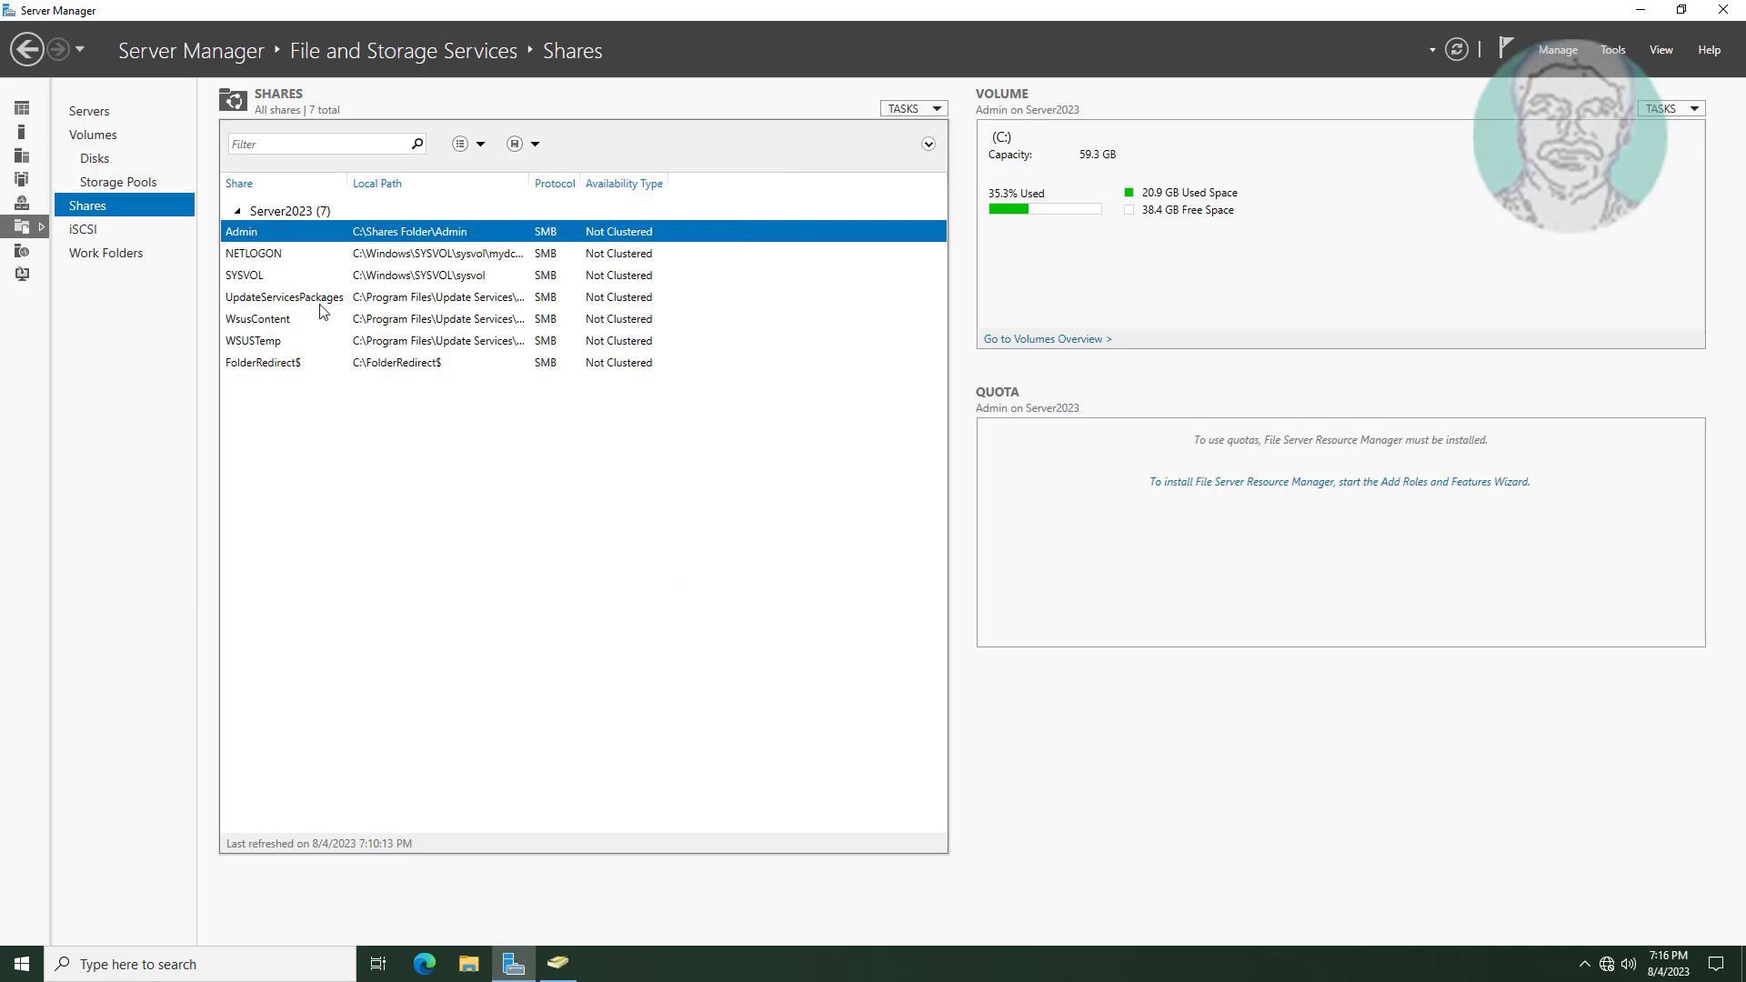
Open the FolderRedirect$ share in File Explorer, copy its \\Server2023.mydc.local\FolderRedirect$ path, and minimize it.
{"action": "left_click", "coordinate": [270, 368]}
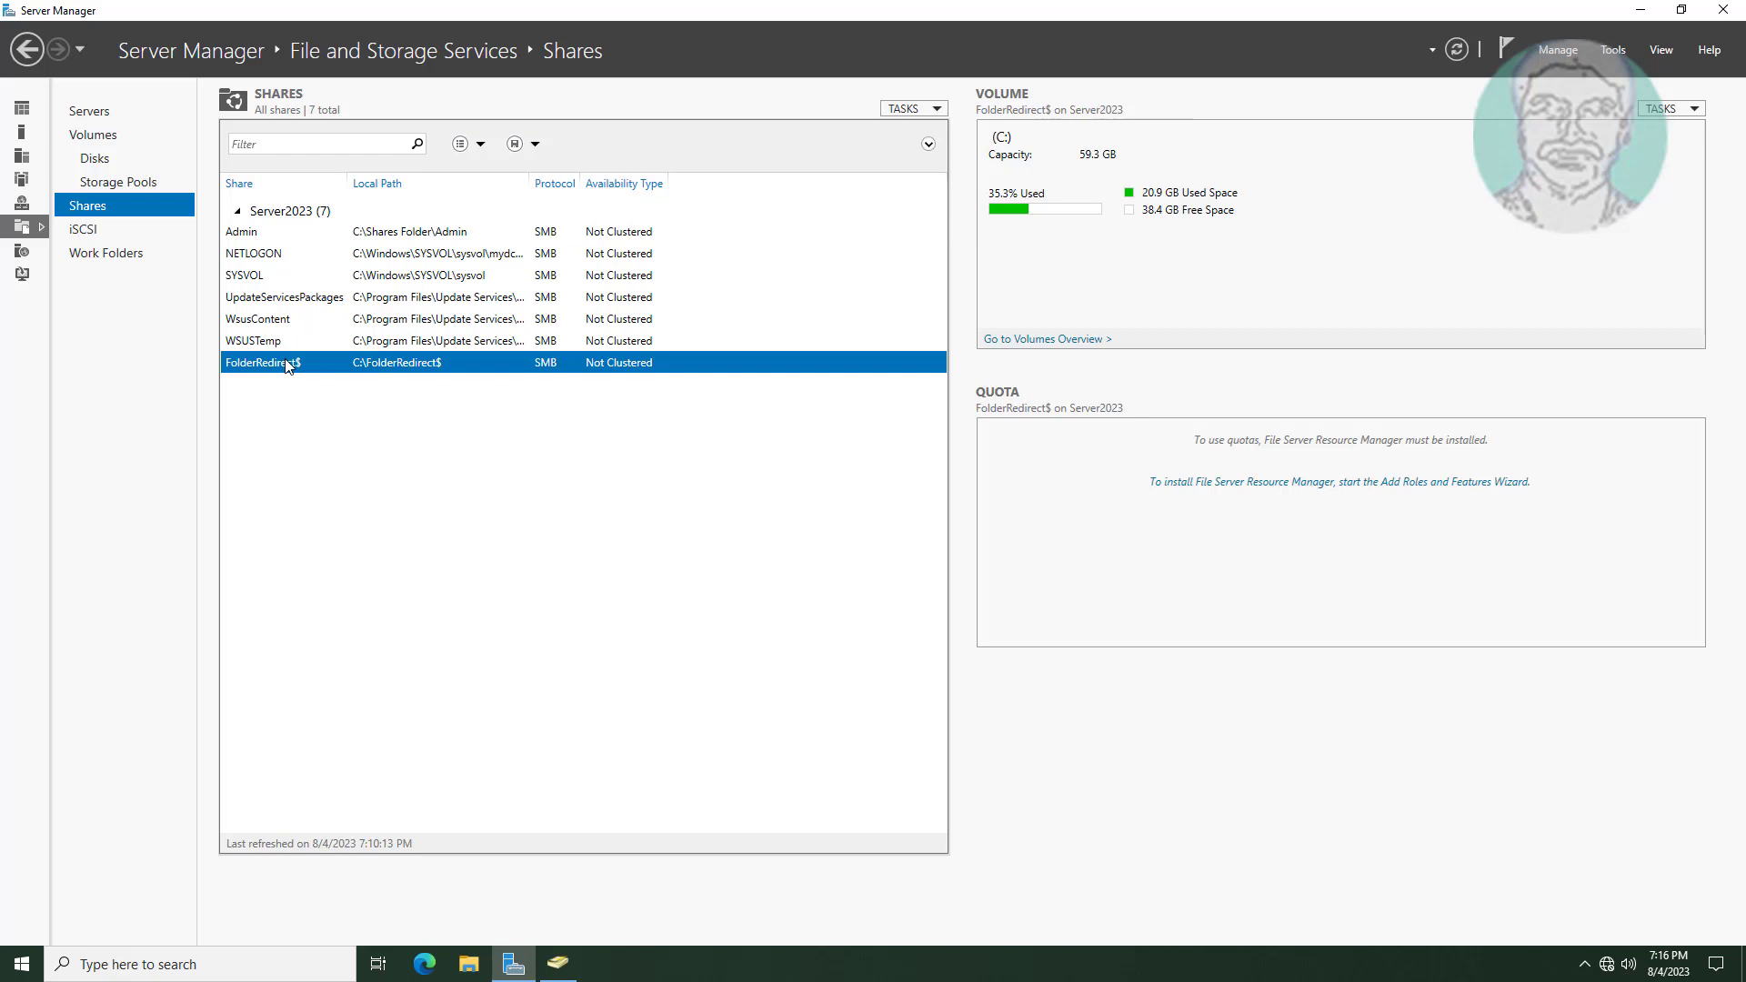
{"action": "right_click", "coordinate": [287, 365]}
{"action": "left_click", "coordinate": [342, 406]}
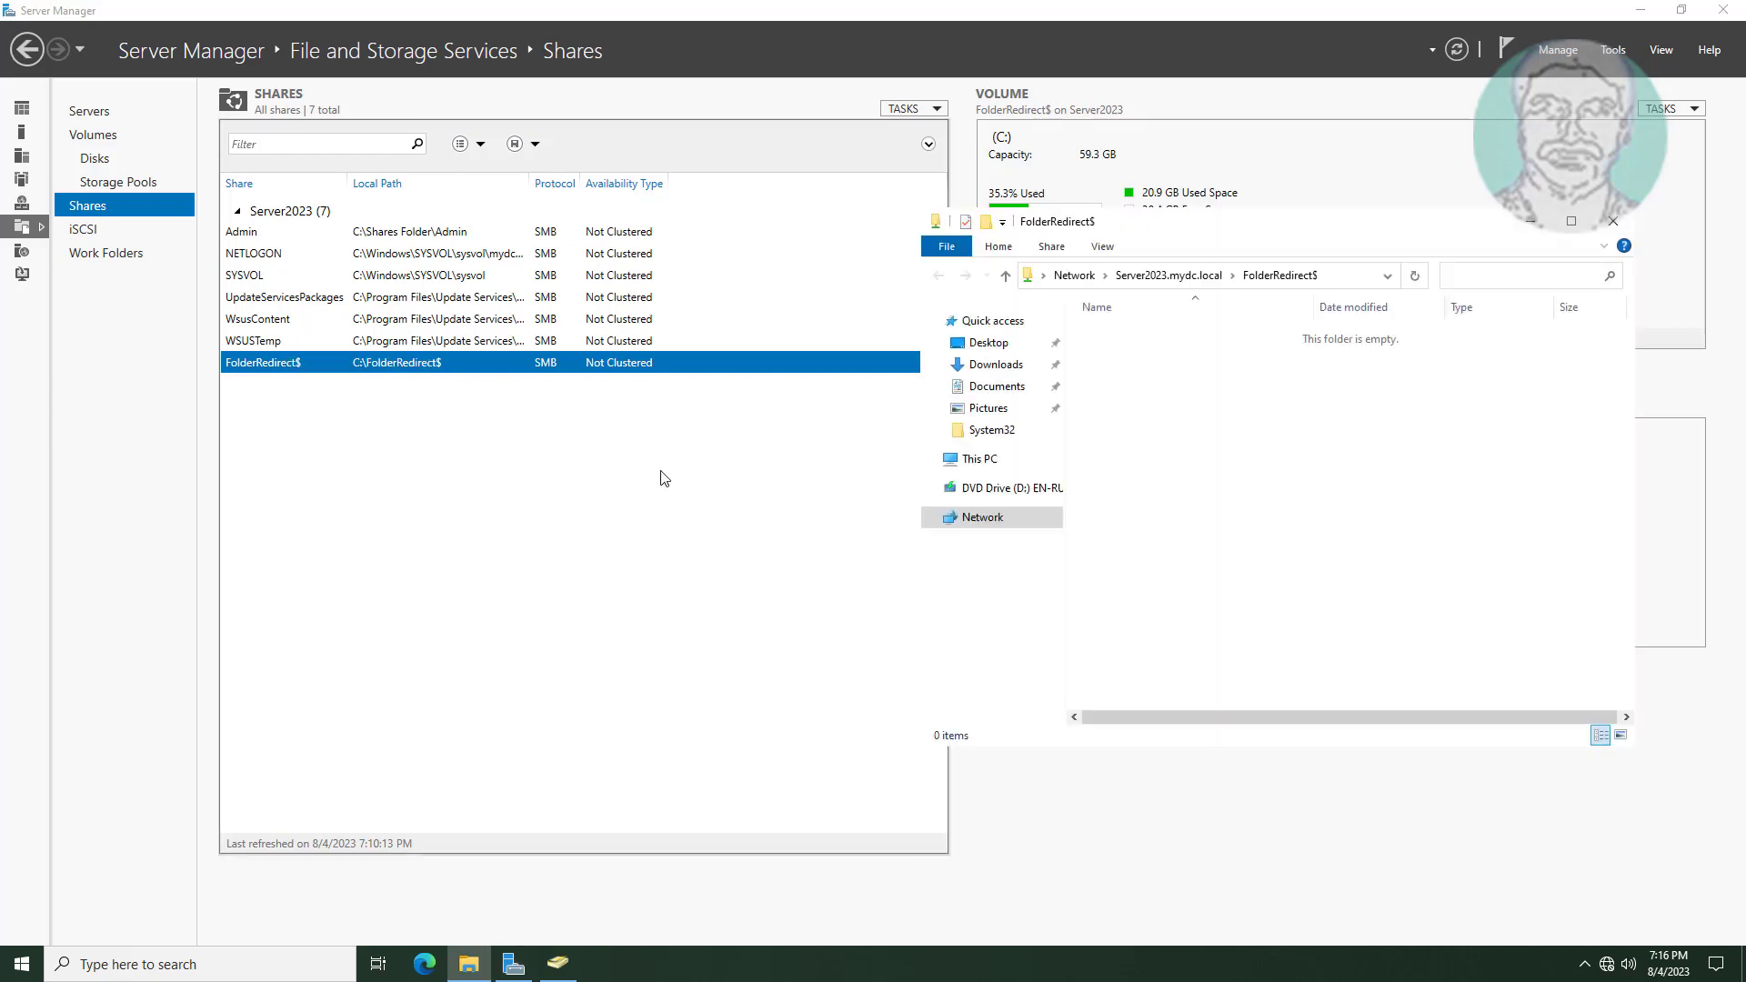
{"action": "left_click", "coordinate": [1339, 280]}
{"action": "right_click", "coordinate": [1243, 273]}
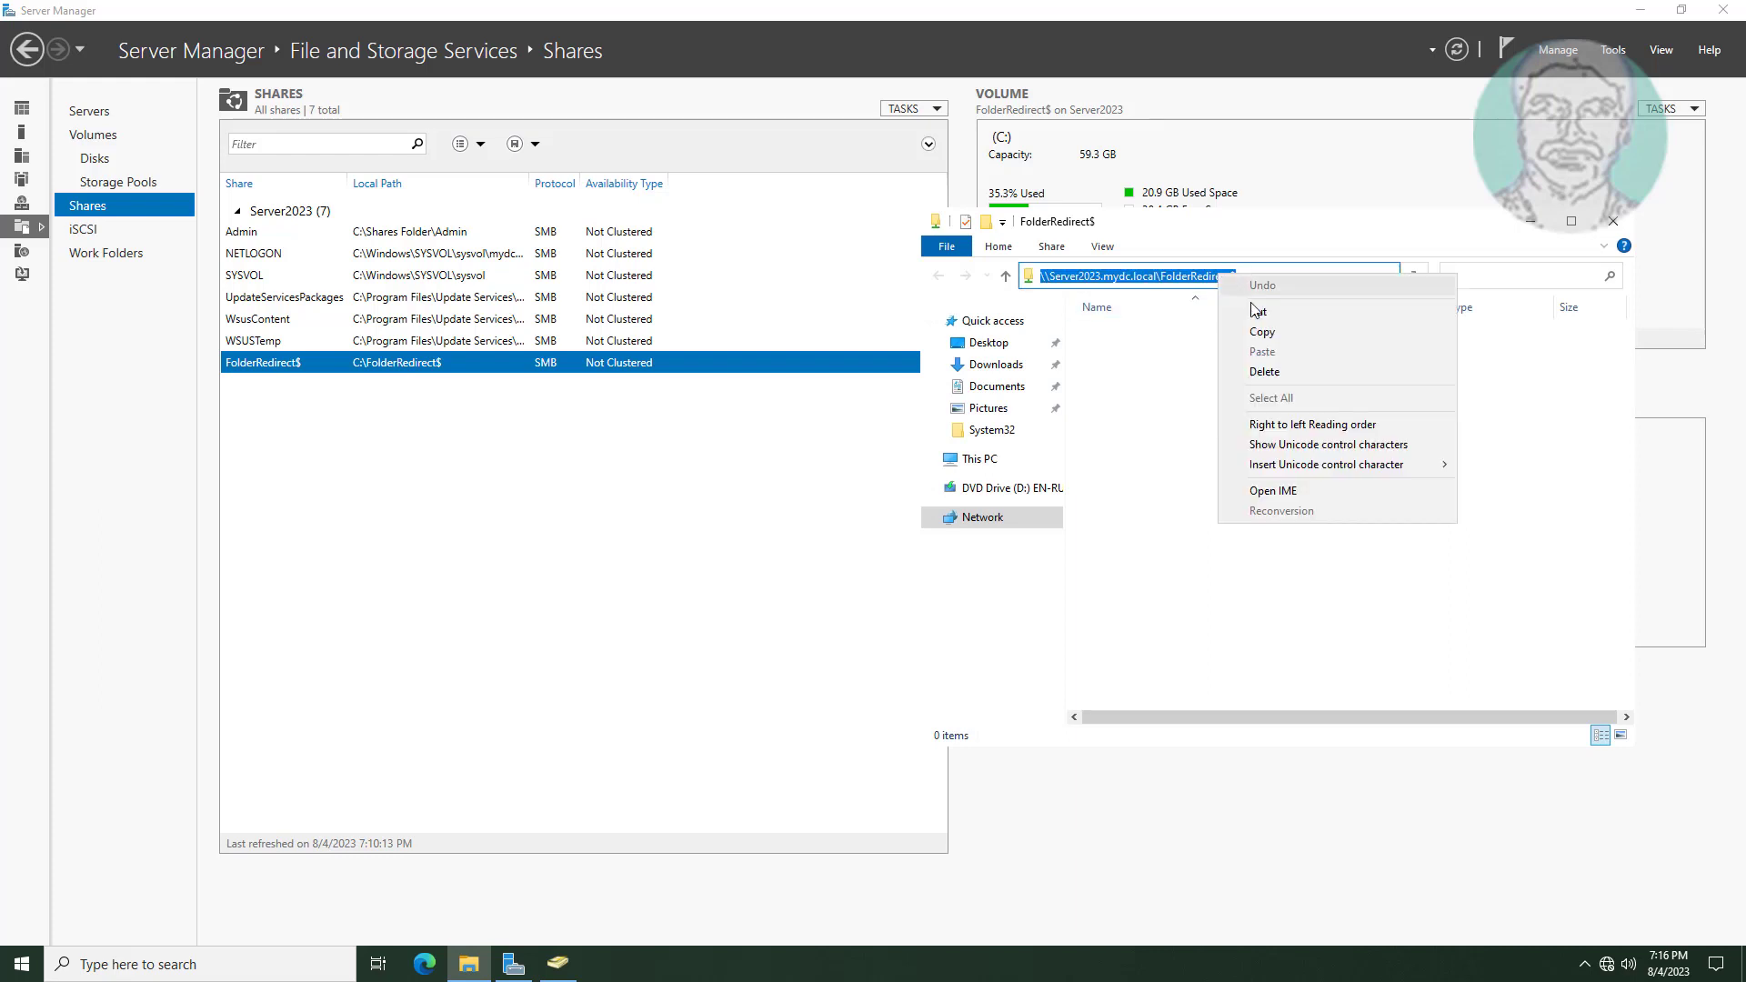
{"action": "left_click", "coordinate": [1266, 336]}
{"action": "left_click", "coordinate": [1530, 221]}
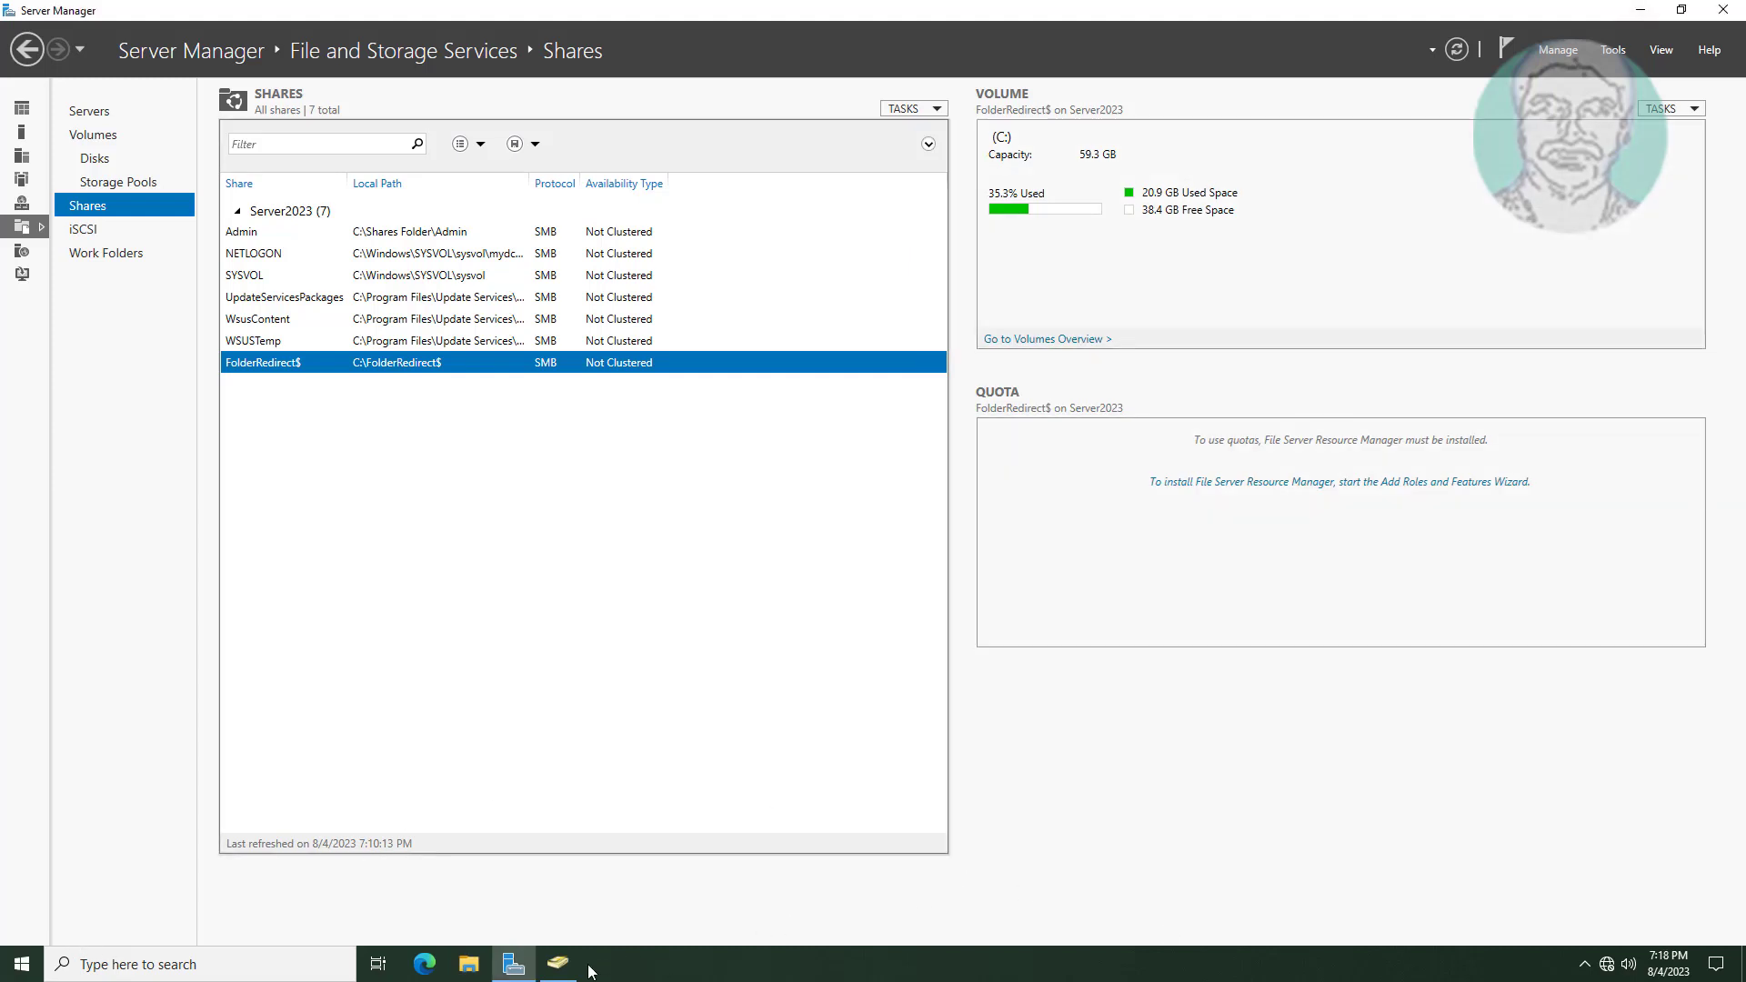
Bring Active Directory Users and Computers forward and maximize it over a cleared background.
{"action": "left_click", "coordinate": [559, 964]}
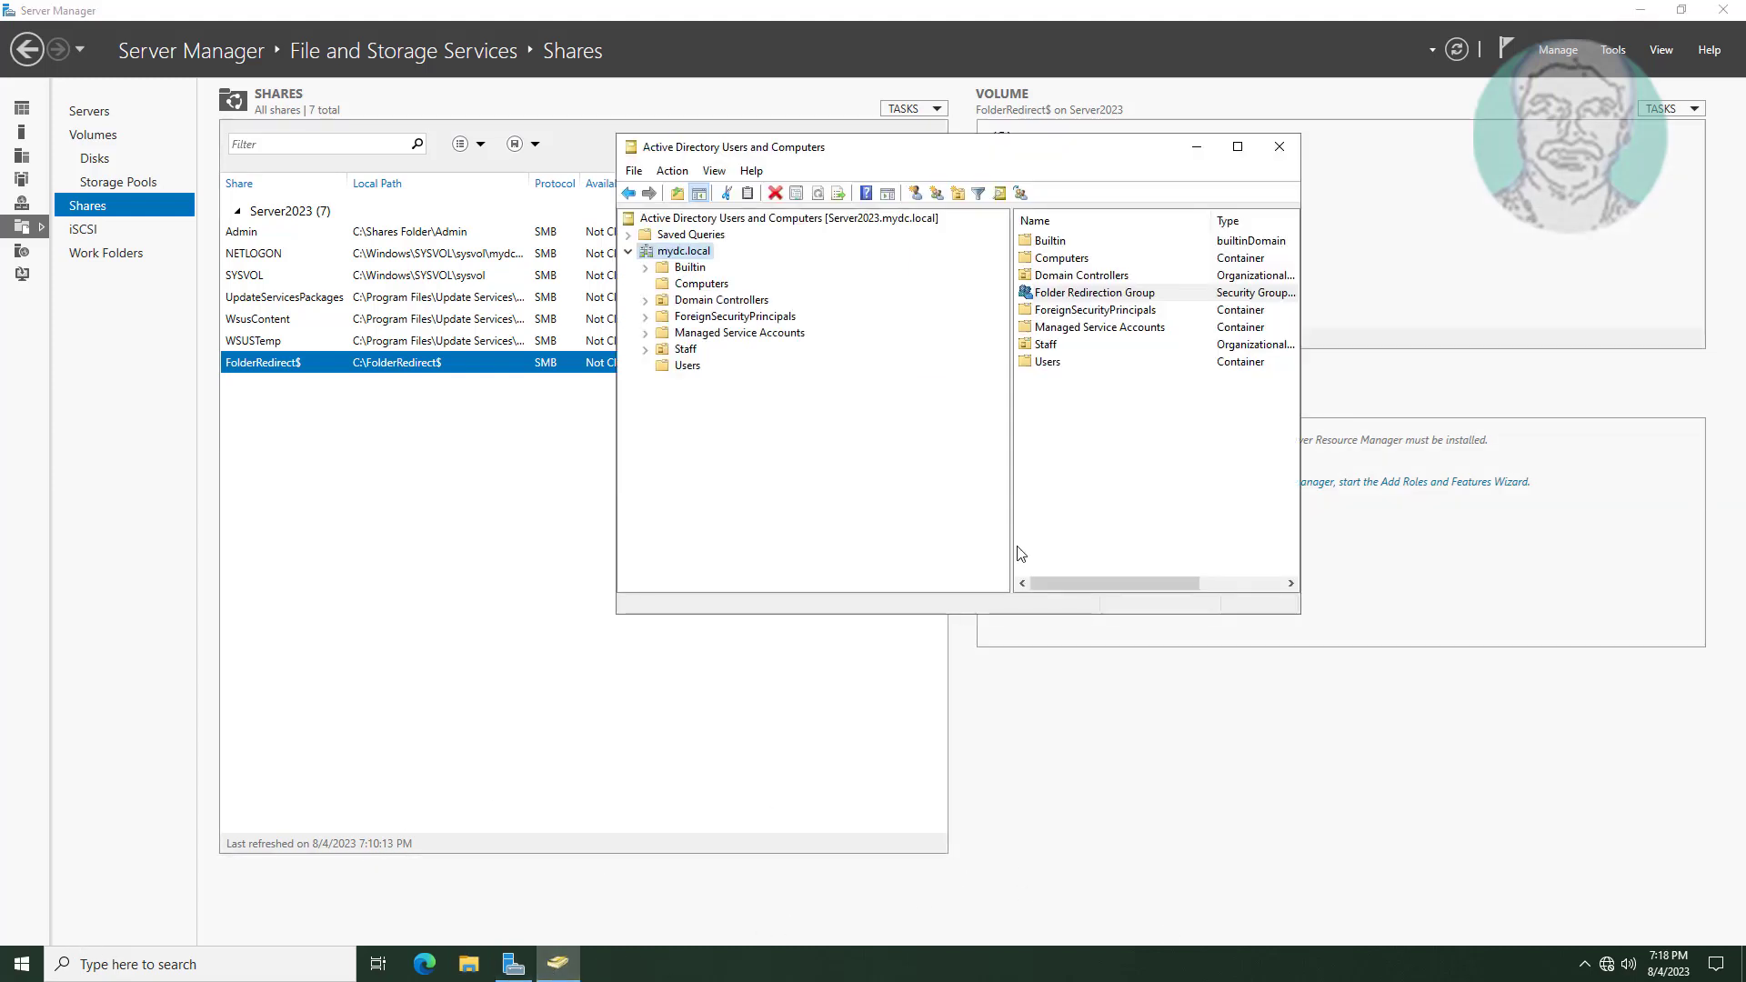
{"action": "left_click", "coordinate": [1639, 10]}
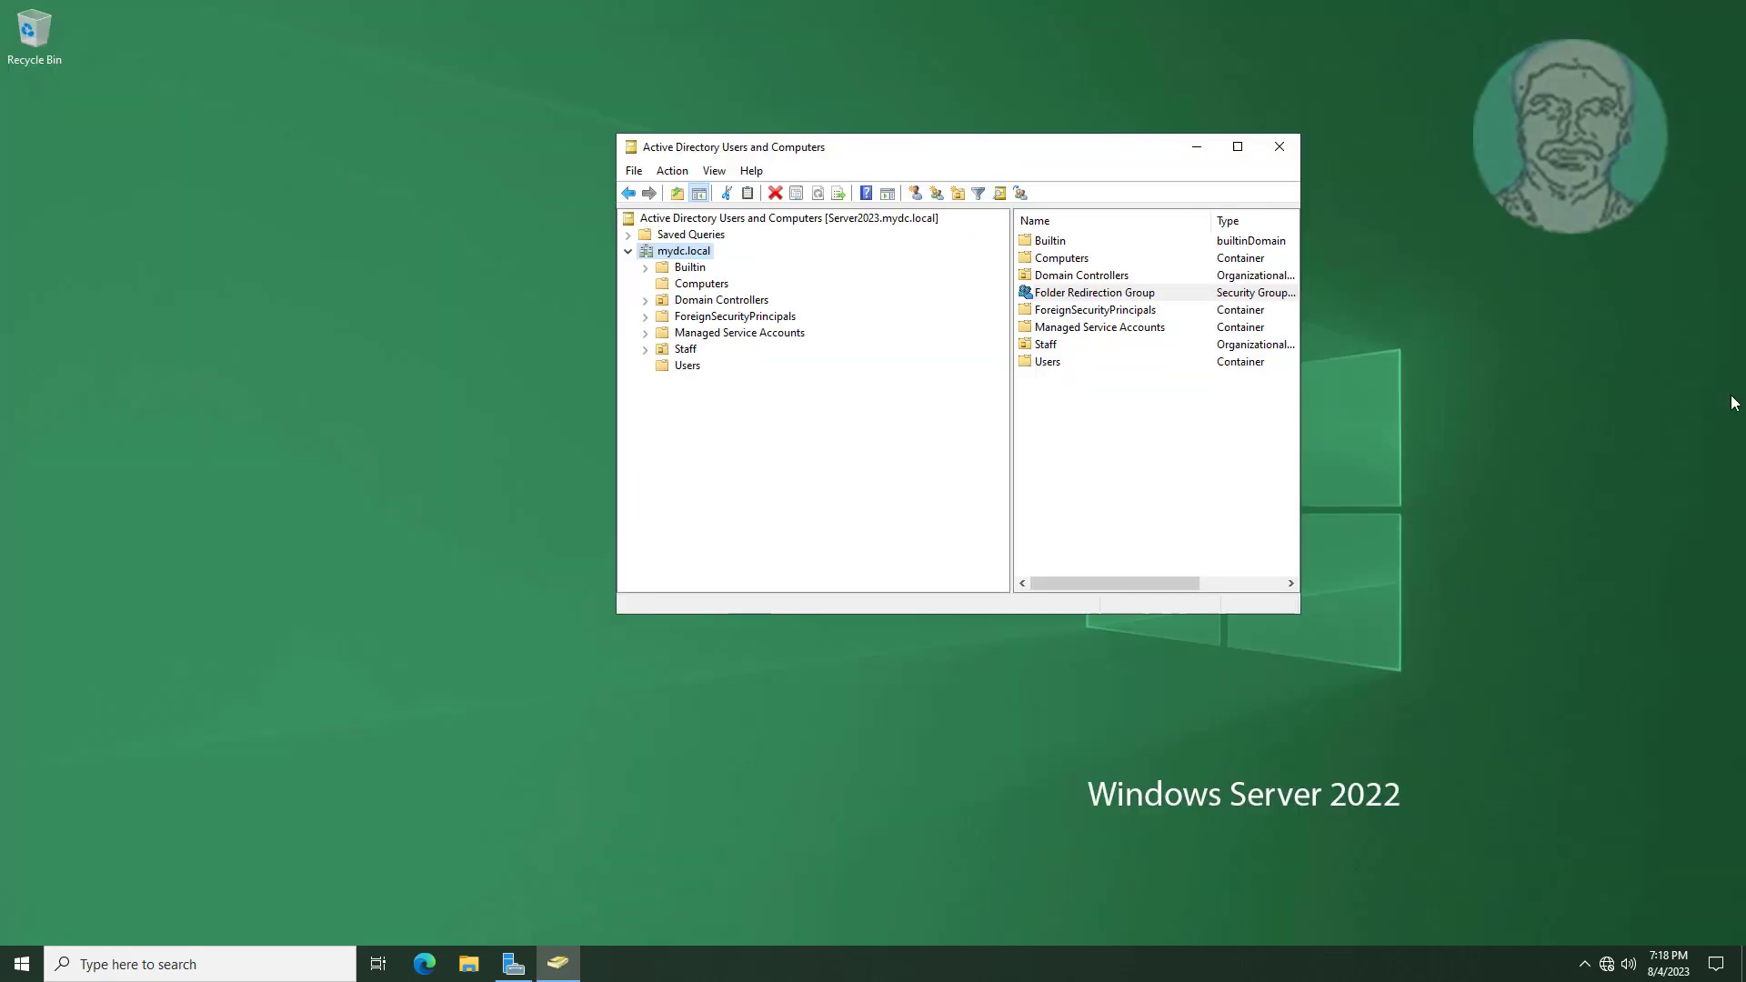
{"action": "left_click", "coordinate": [1237, 148]}
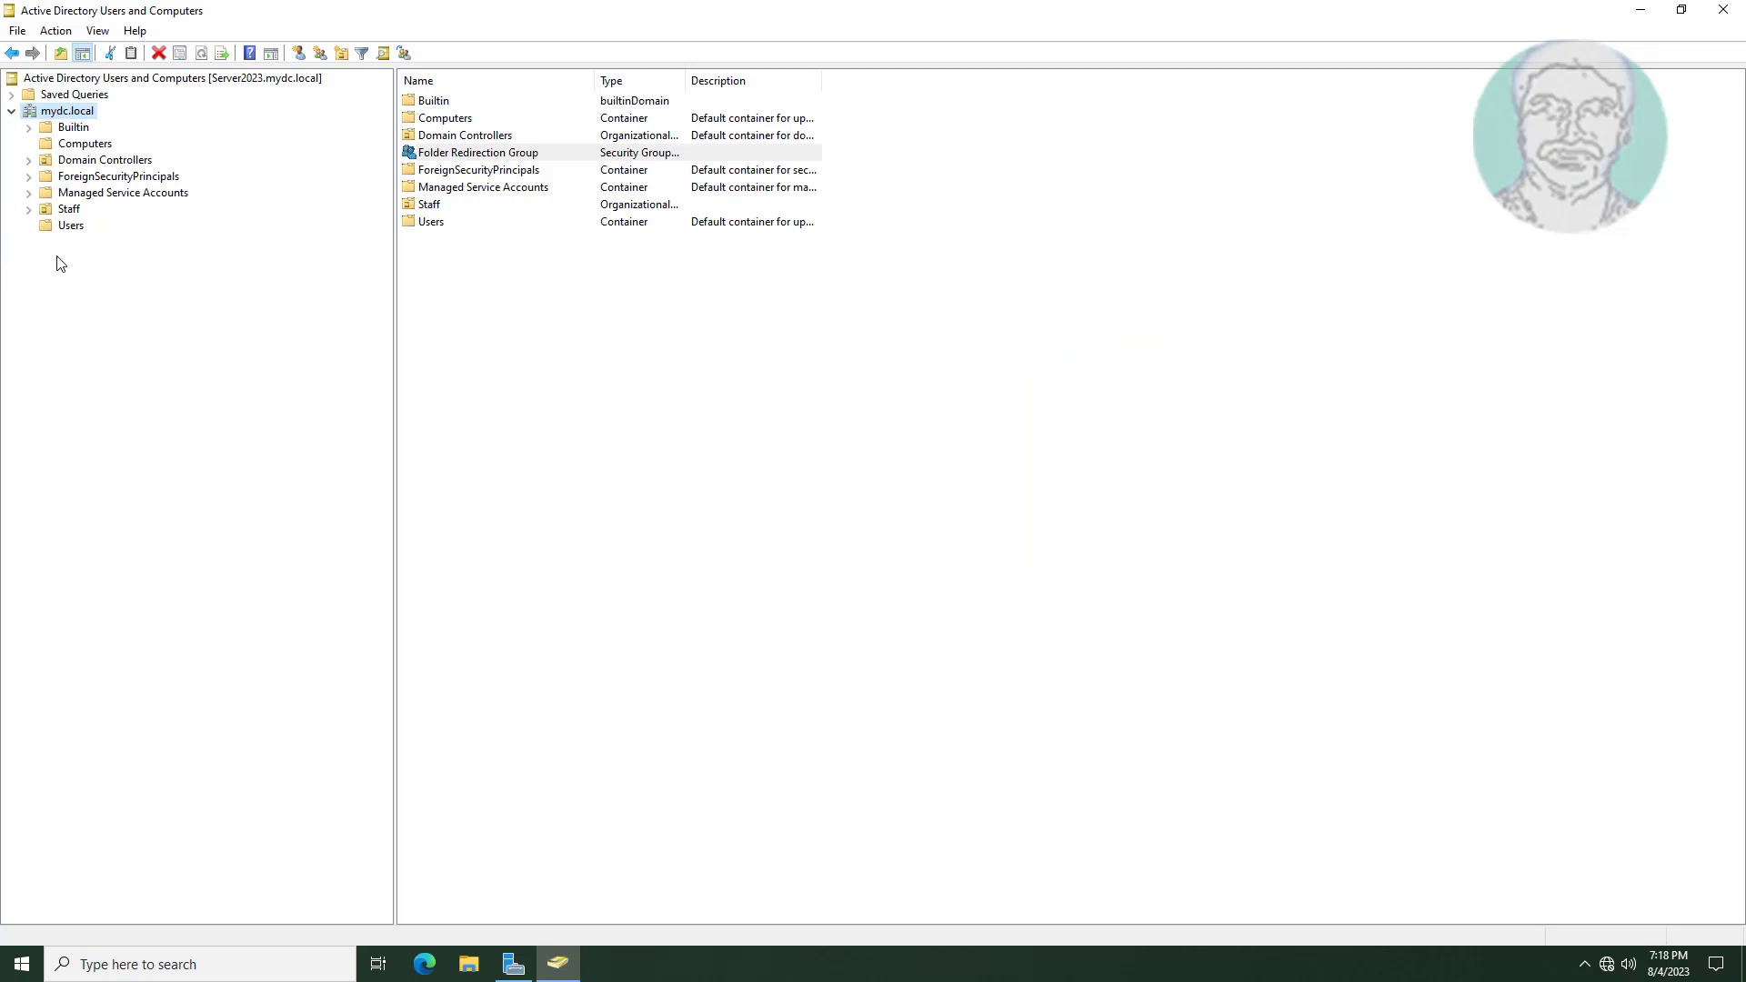
Create the FolderRedirect organizational unit under mydc.local, then minimize the window.
{"action": "right_click", "coordinate": [82, 111]}
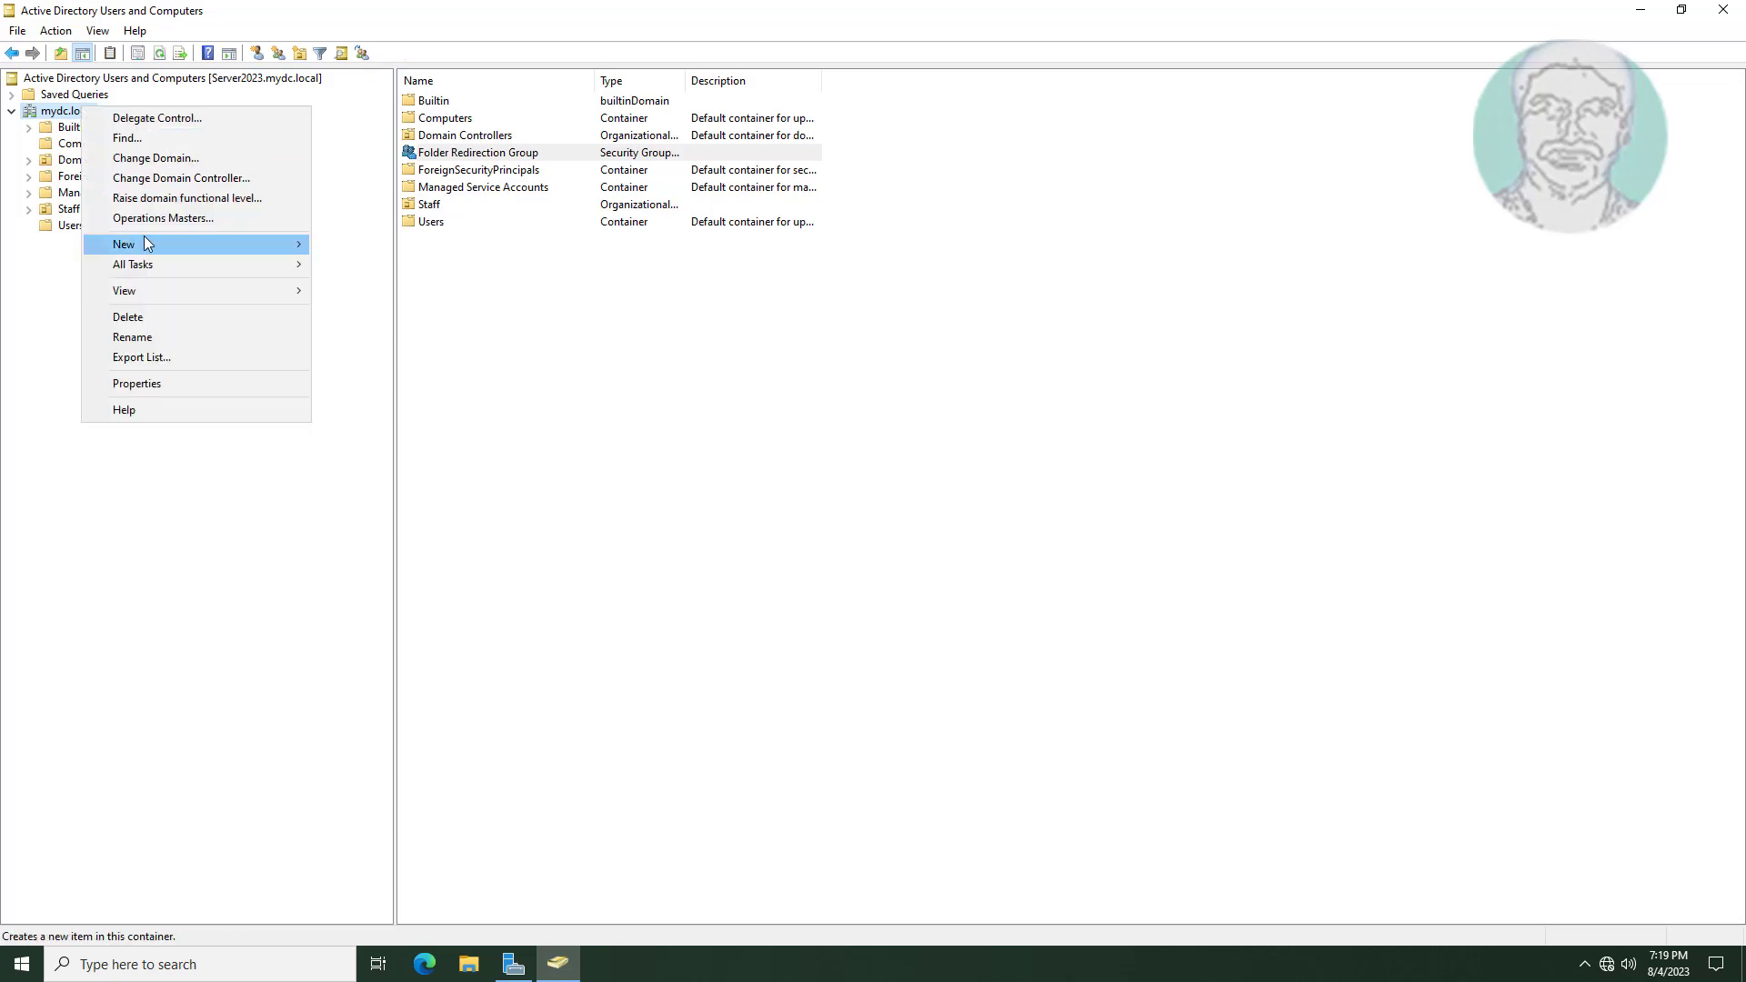
{"action": "mouse_move", "coordinate": [140, 240]}
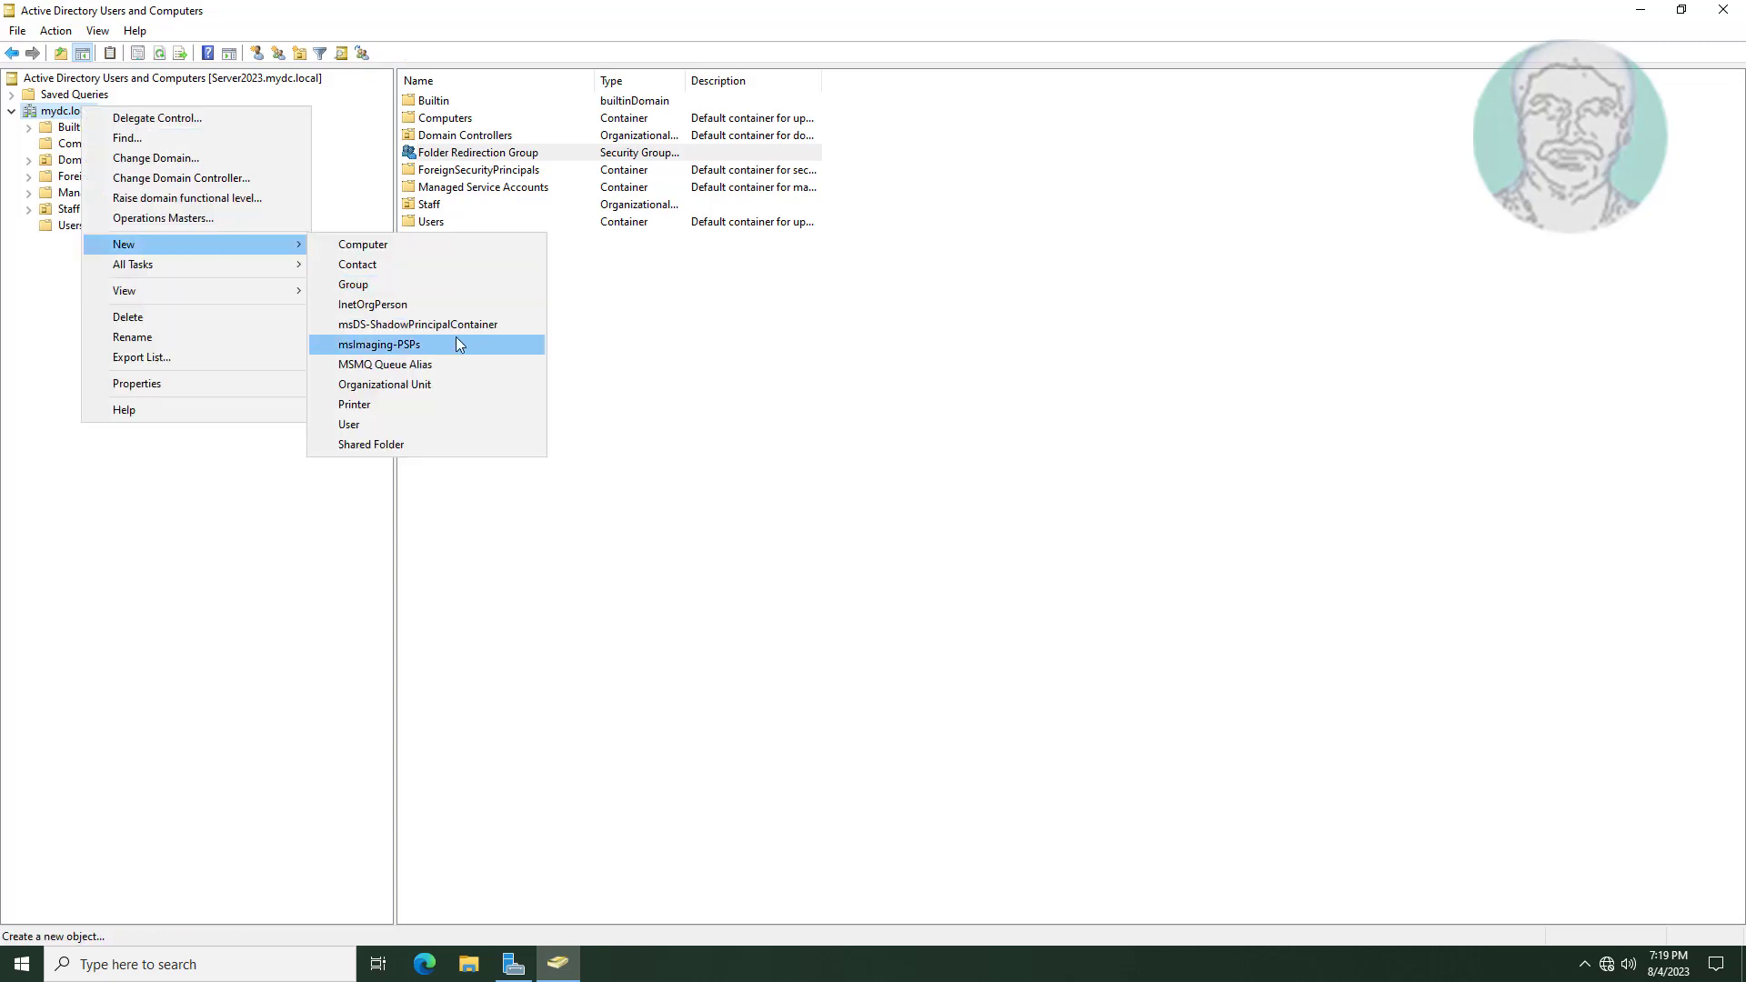
{"action": "left_click", "coordinate": [408, 385]}
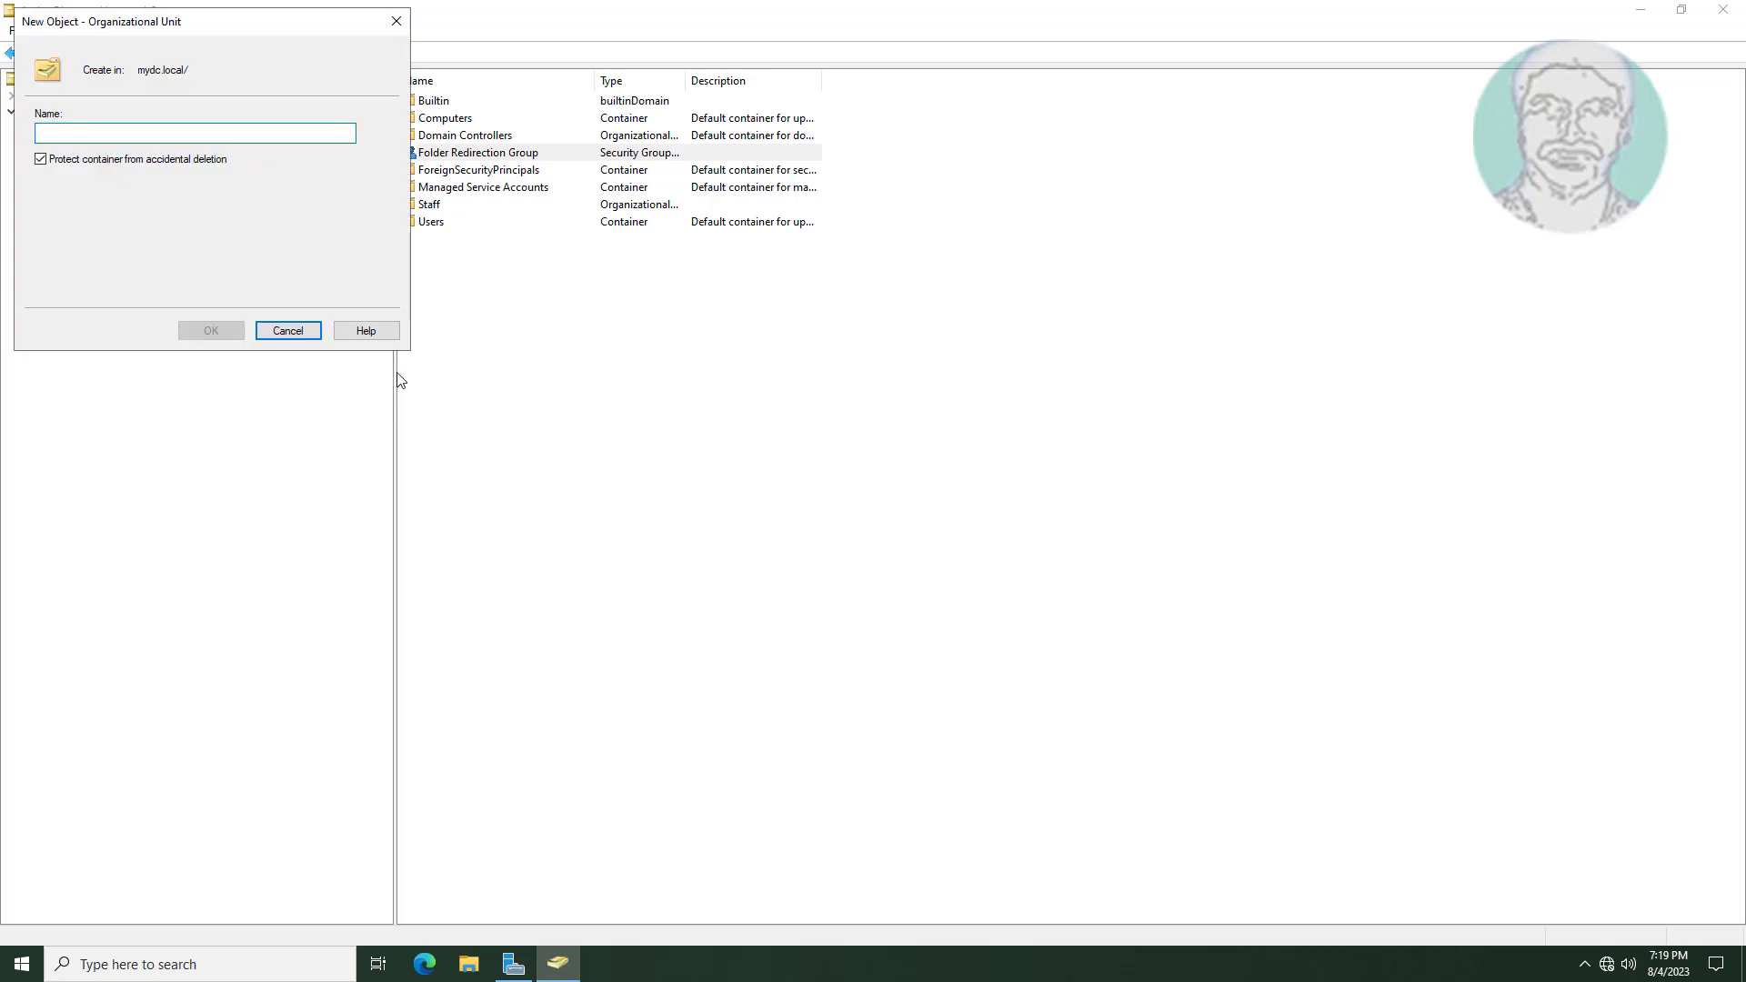
{"action": "type", "text": "FolderRe"}
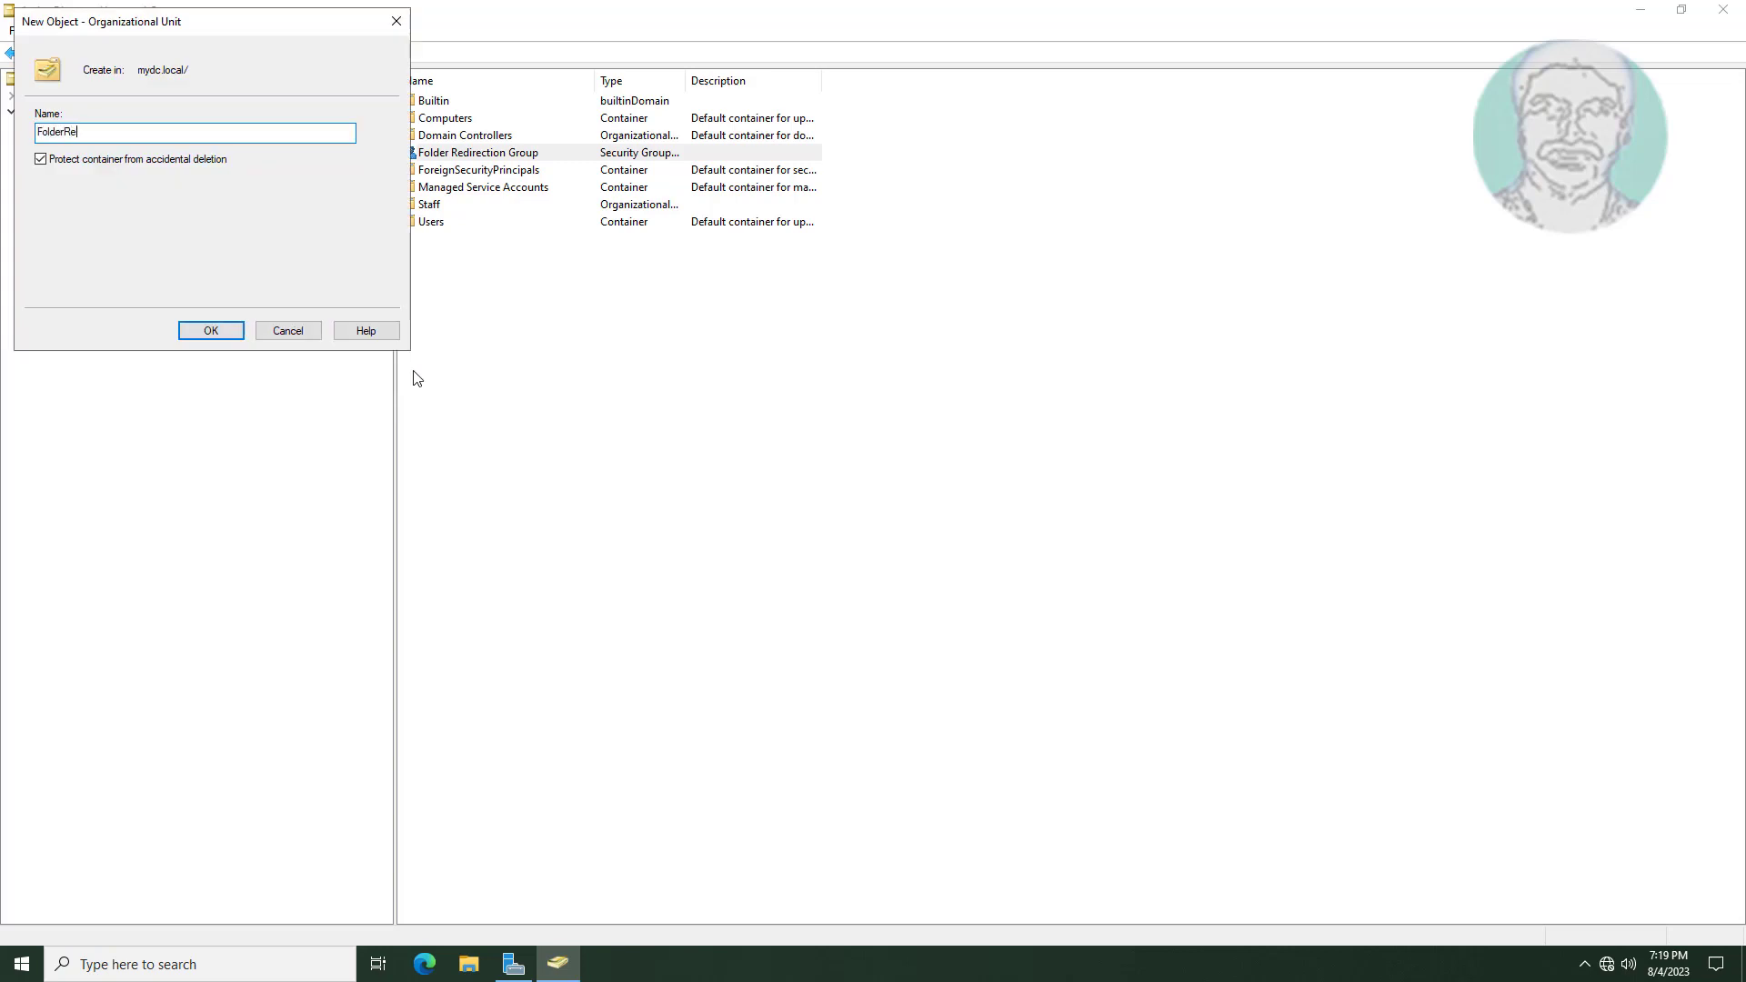
{"action": "type", "text": "direct"}
{"action": "left_click", "coordinate": [234, 331]}
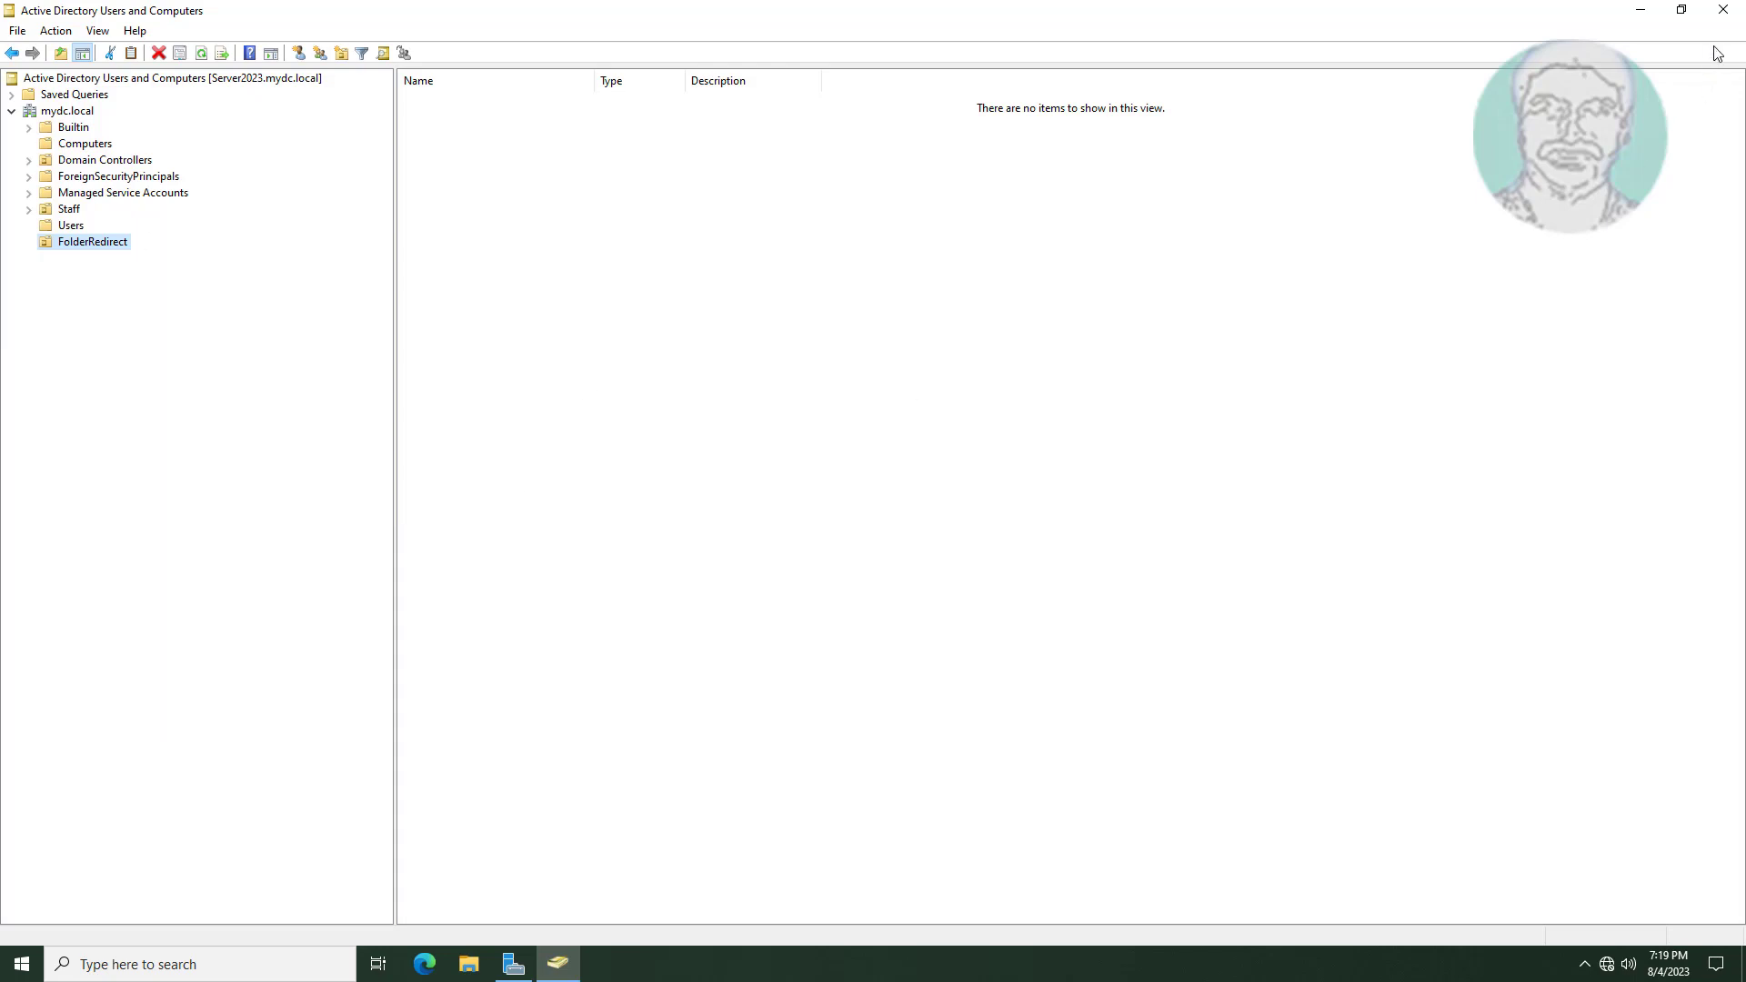
{"action": "left_click", "coordinate": [1644, 13]}
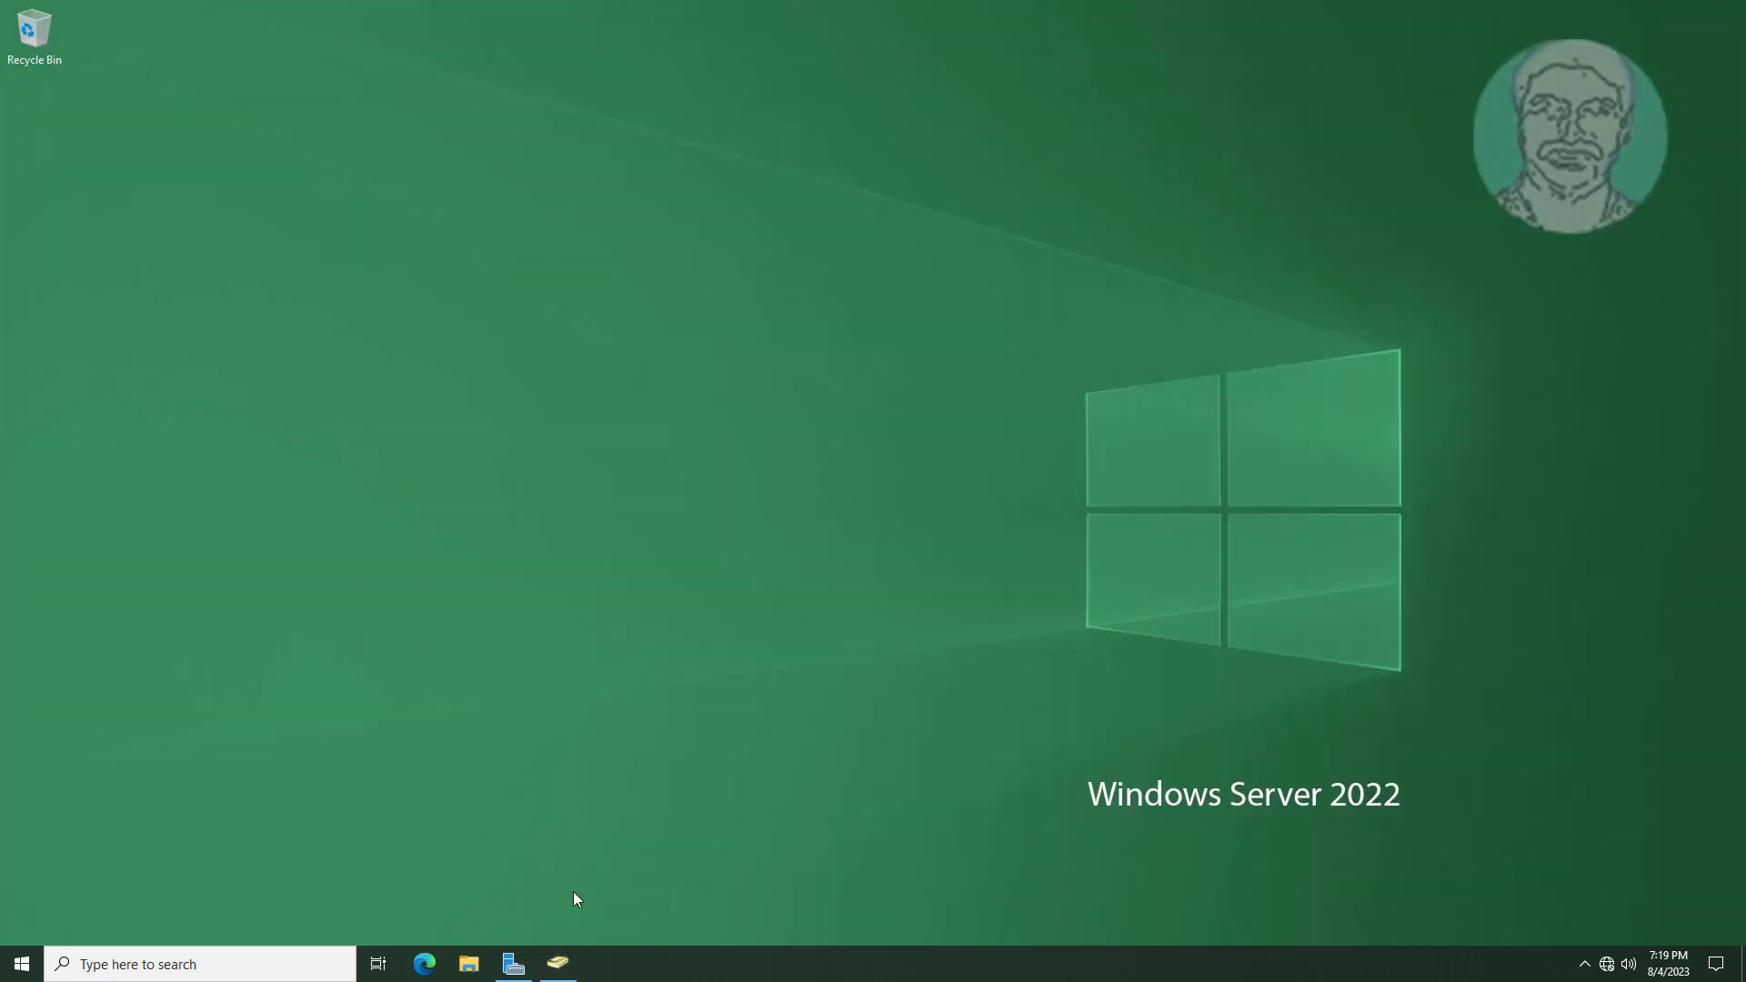
Launch Group Policy Management from Server Manager's tools and bring it to the front.
{"action": "left_click", "coordinate": [515, 962]}
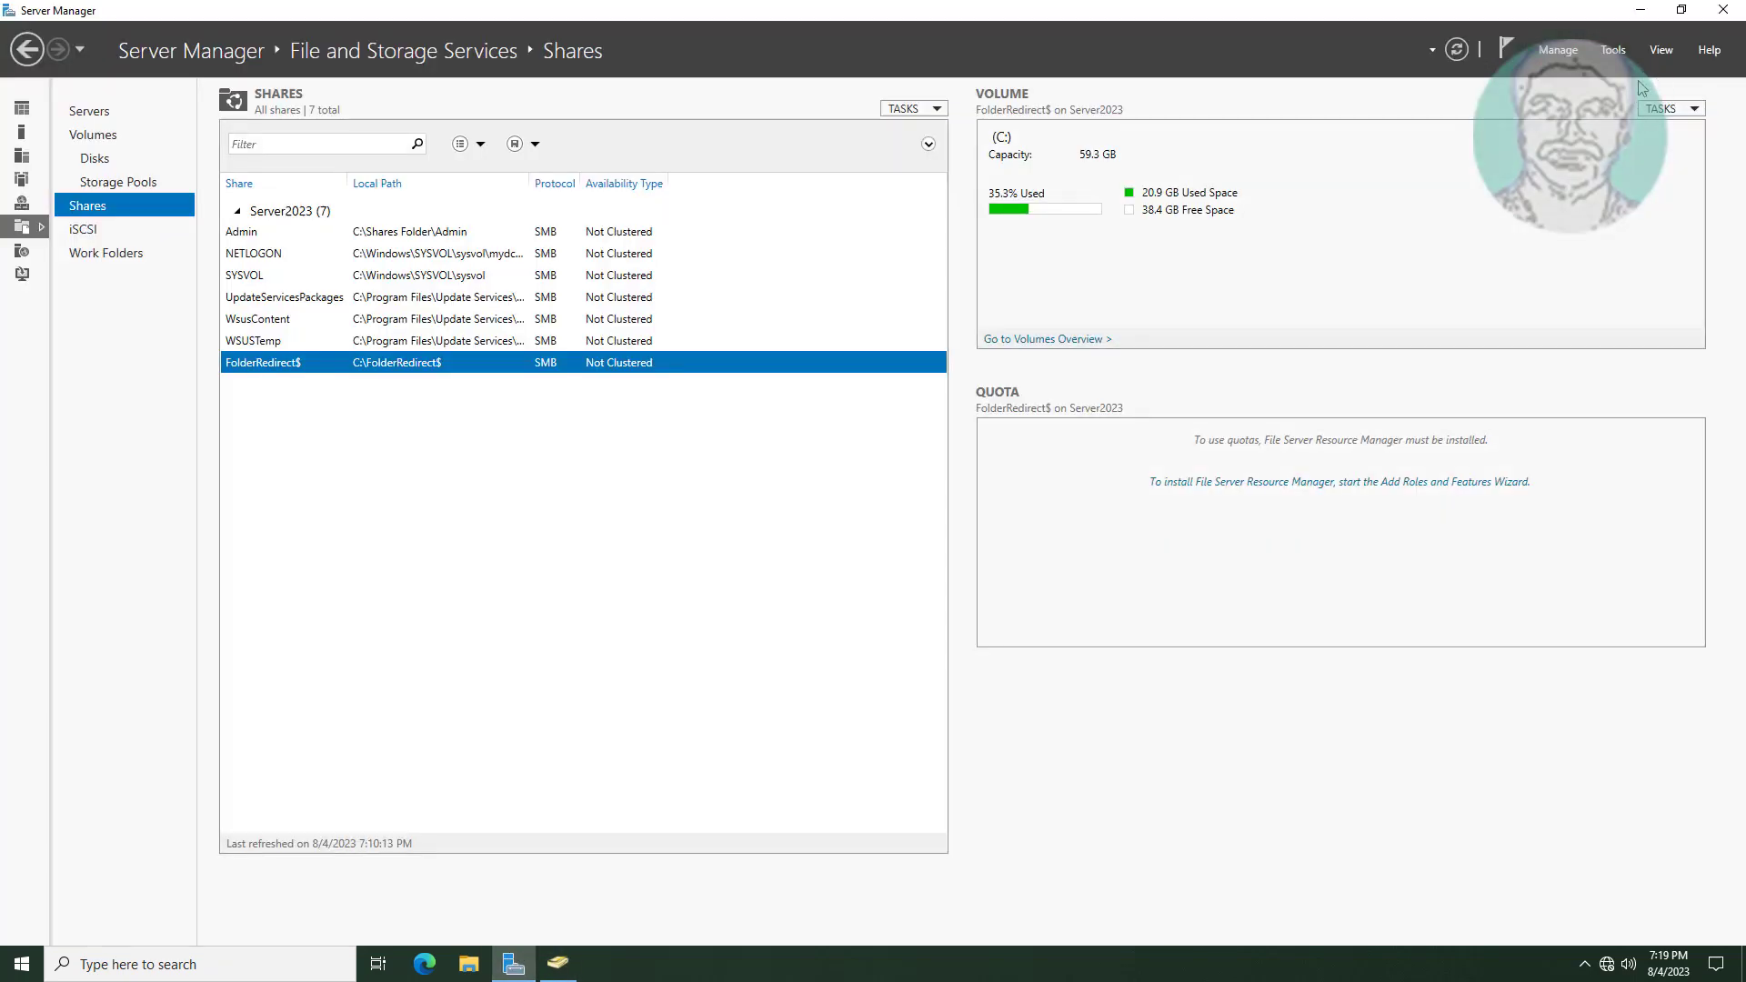
{"action": "left_click", "coordinate": [1609, 51]}
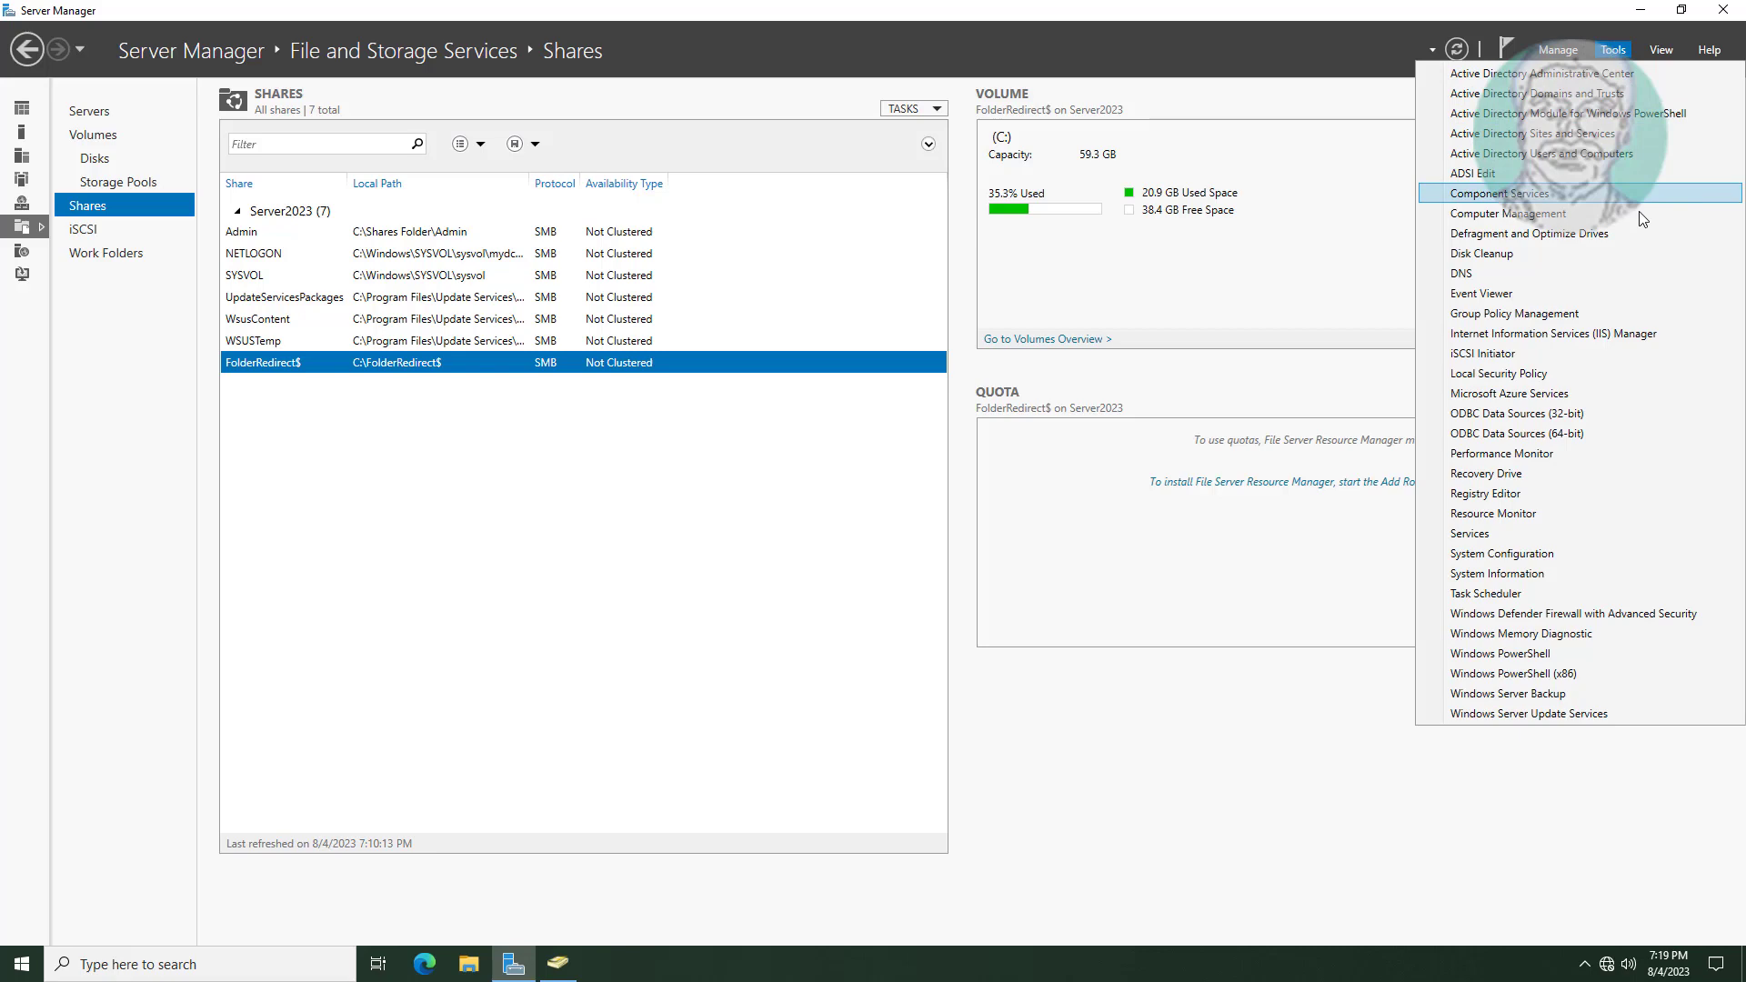
{"action": "left_click", "coordinate": [1551, 314]}
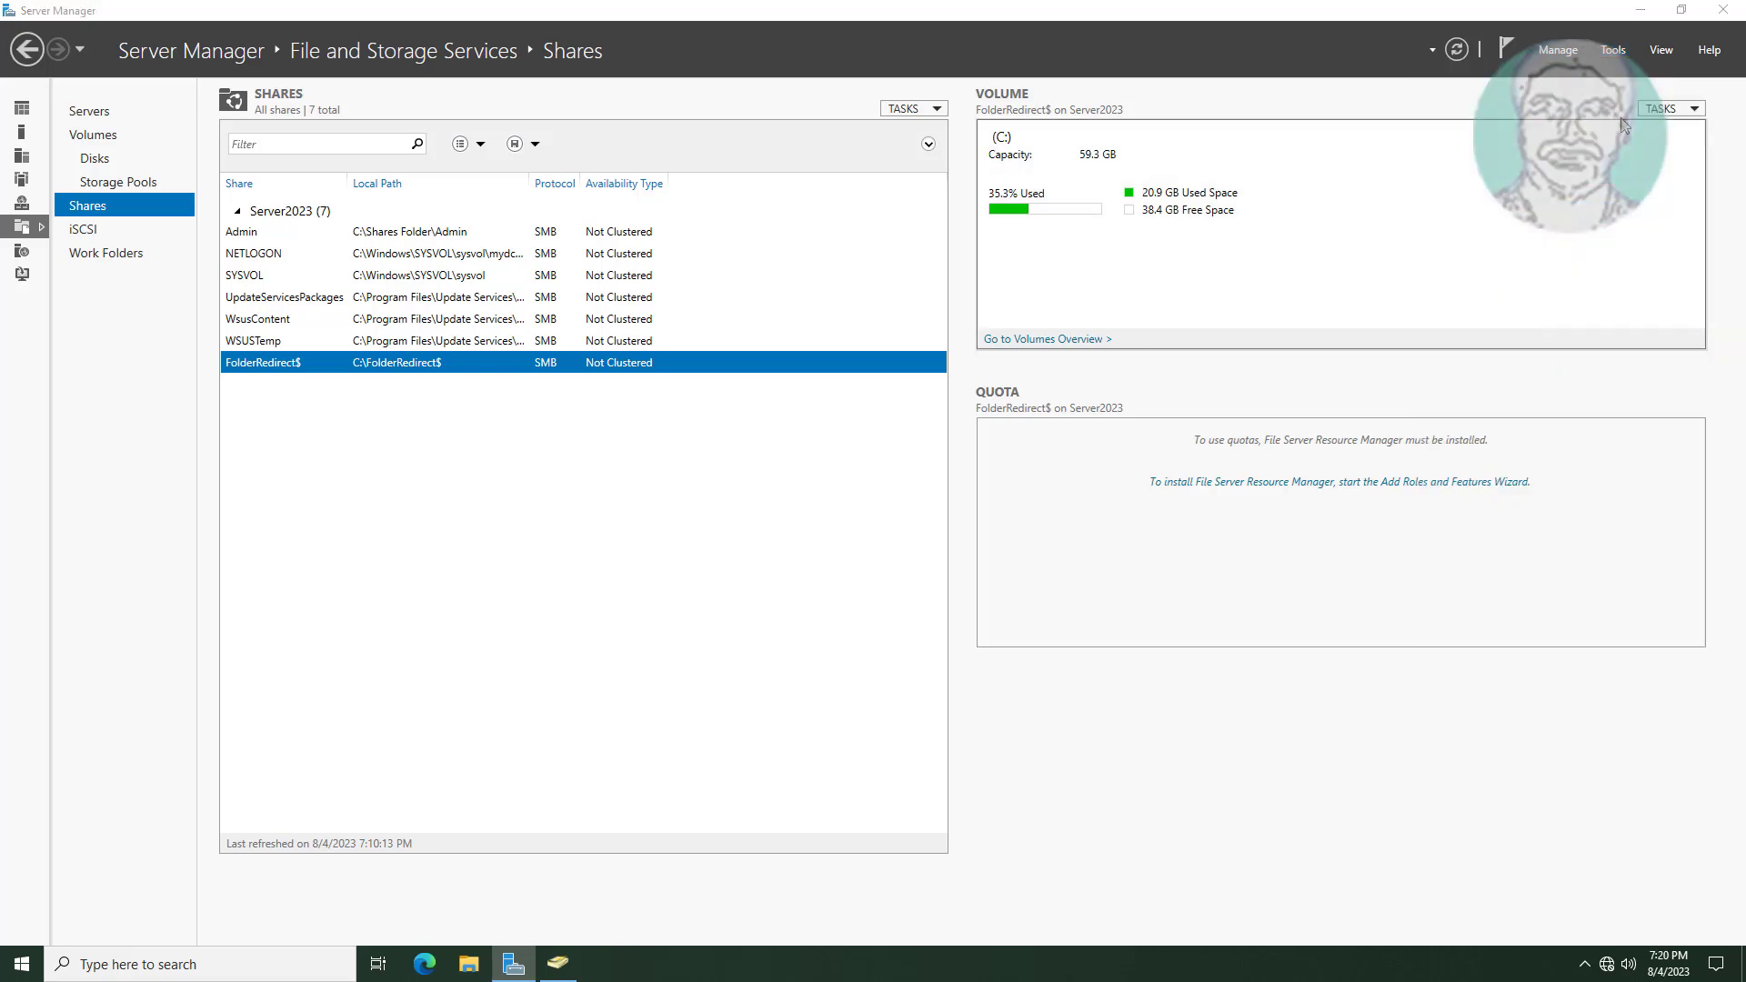
{"action": "key", "text": "alt+Tab"}
{"action": "left_click", "coordinate": [1640, 10]}
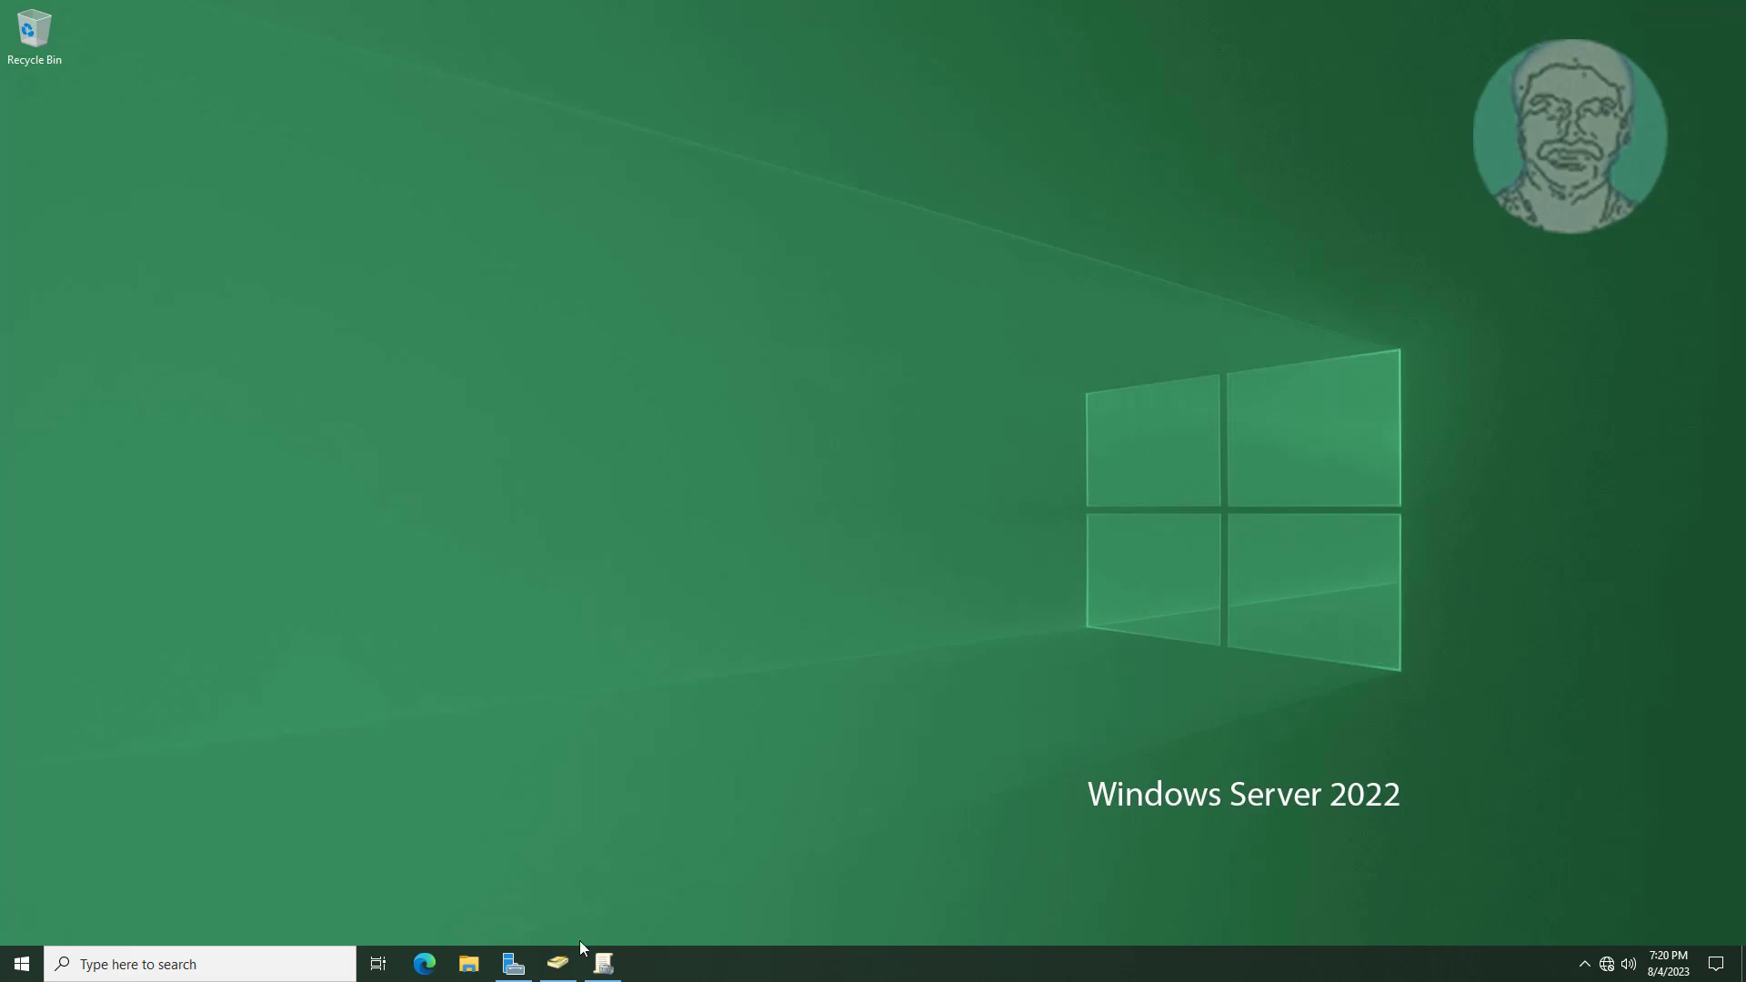
{"action": "left_click", "coordinate": [601, 962]}
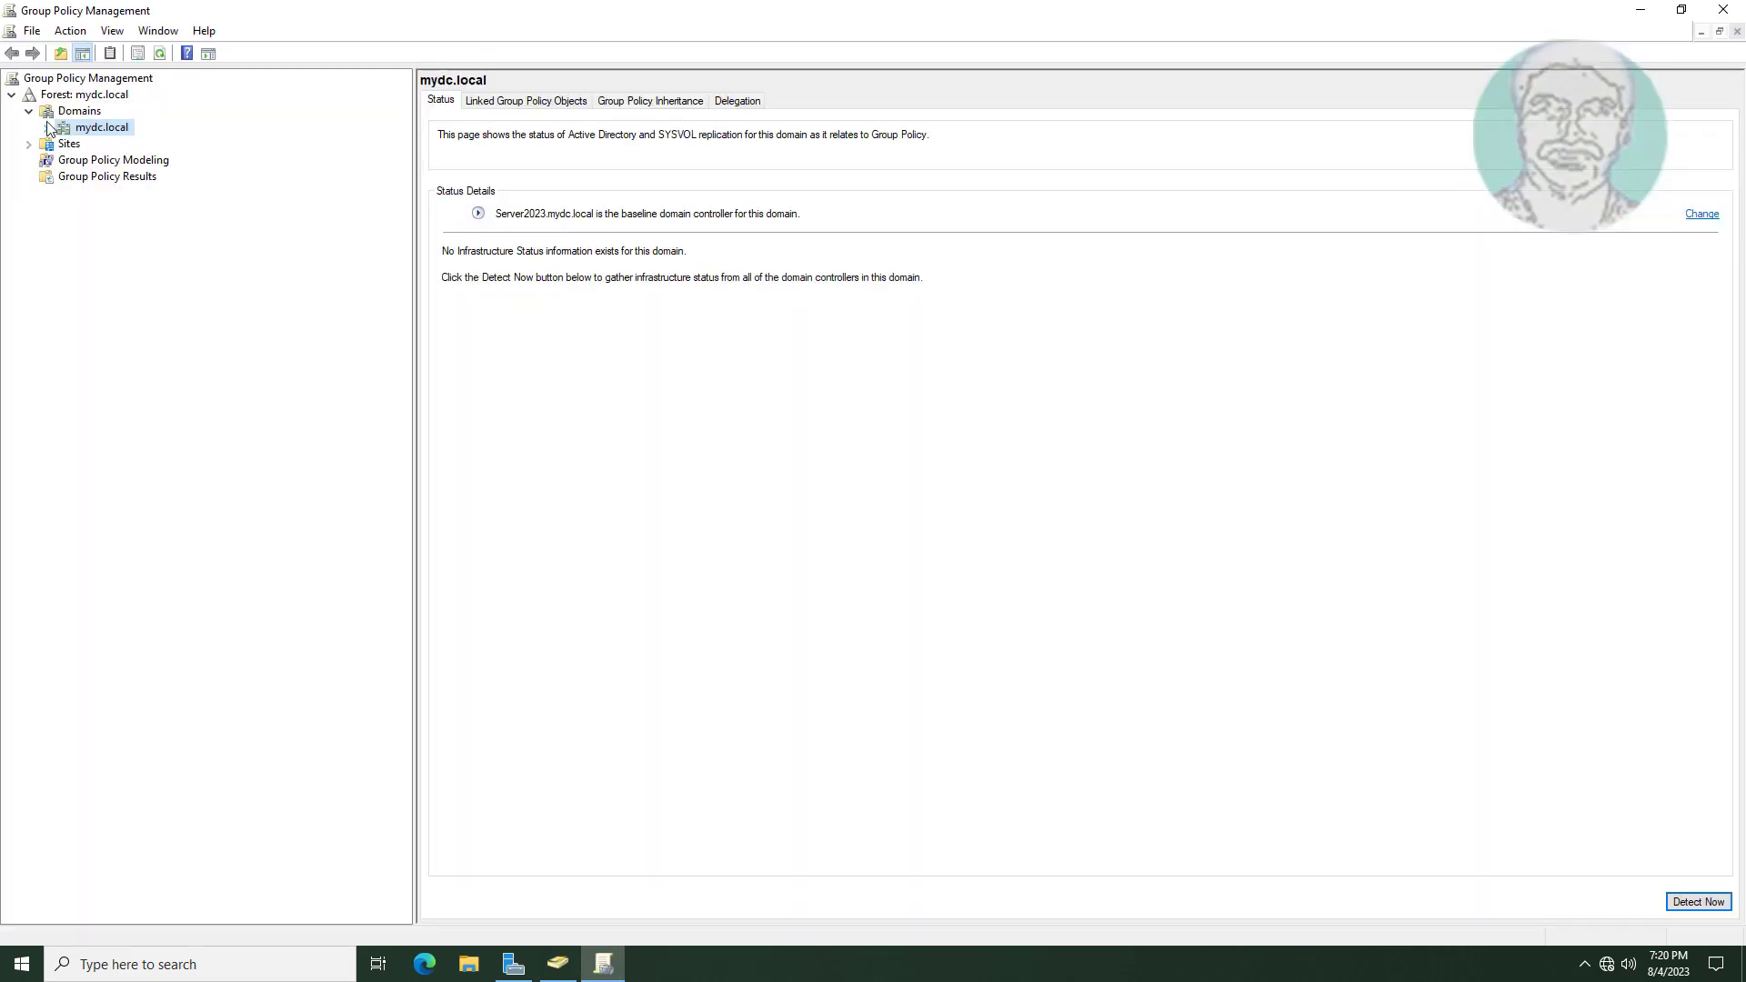
Expand Domains > mydc.local and select the FolderRedirect OU to see its linked GPOs.
{"action": "left_click", "coordinate": [28, 111]}
{"action": "left_click", "coordinate": [28, 111]}
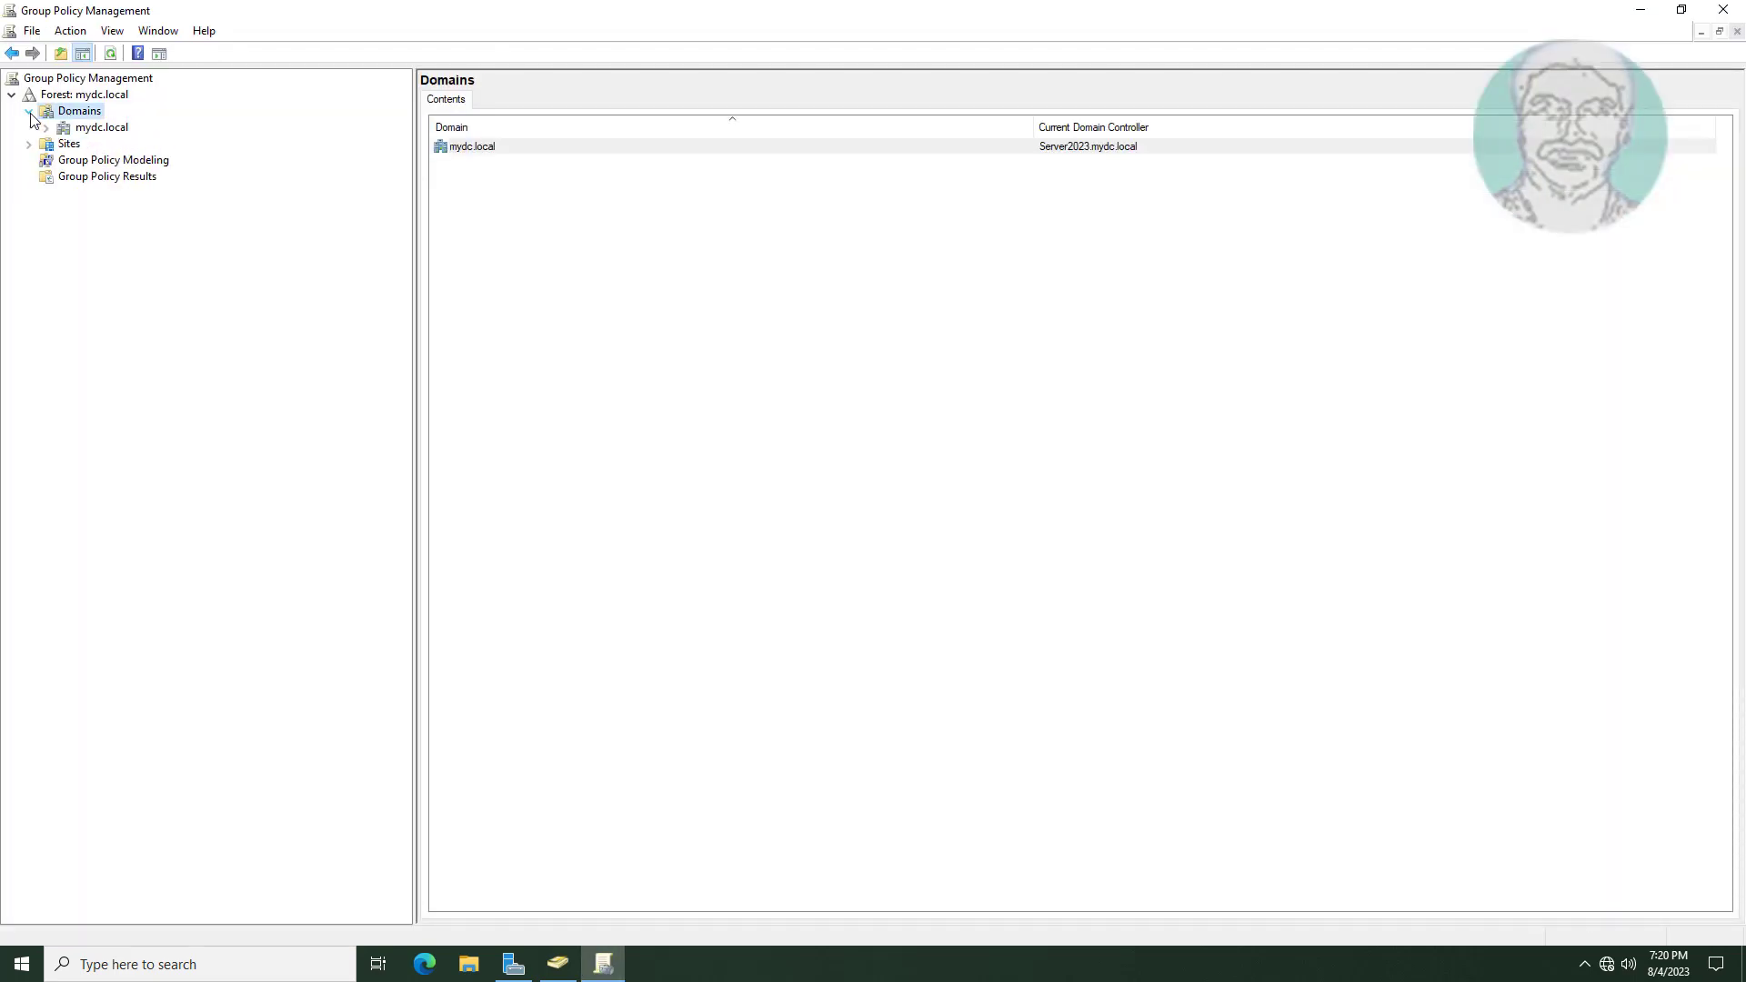
{"action": "left_click", "coordinate": [89, 128]}
{"action": "left_click", "coordinate": [48, 129]}
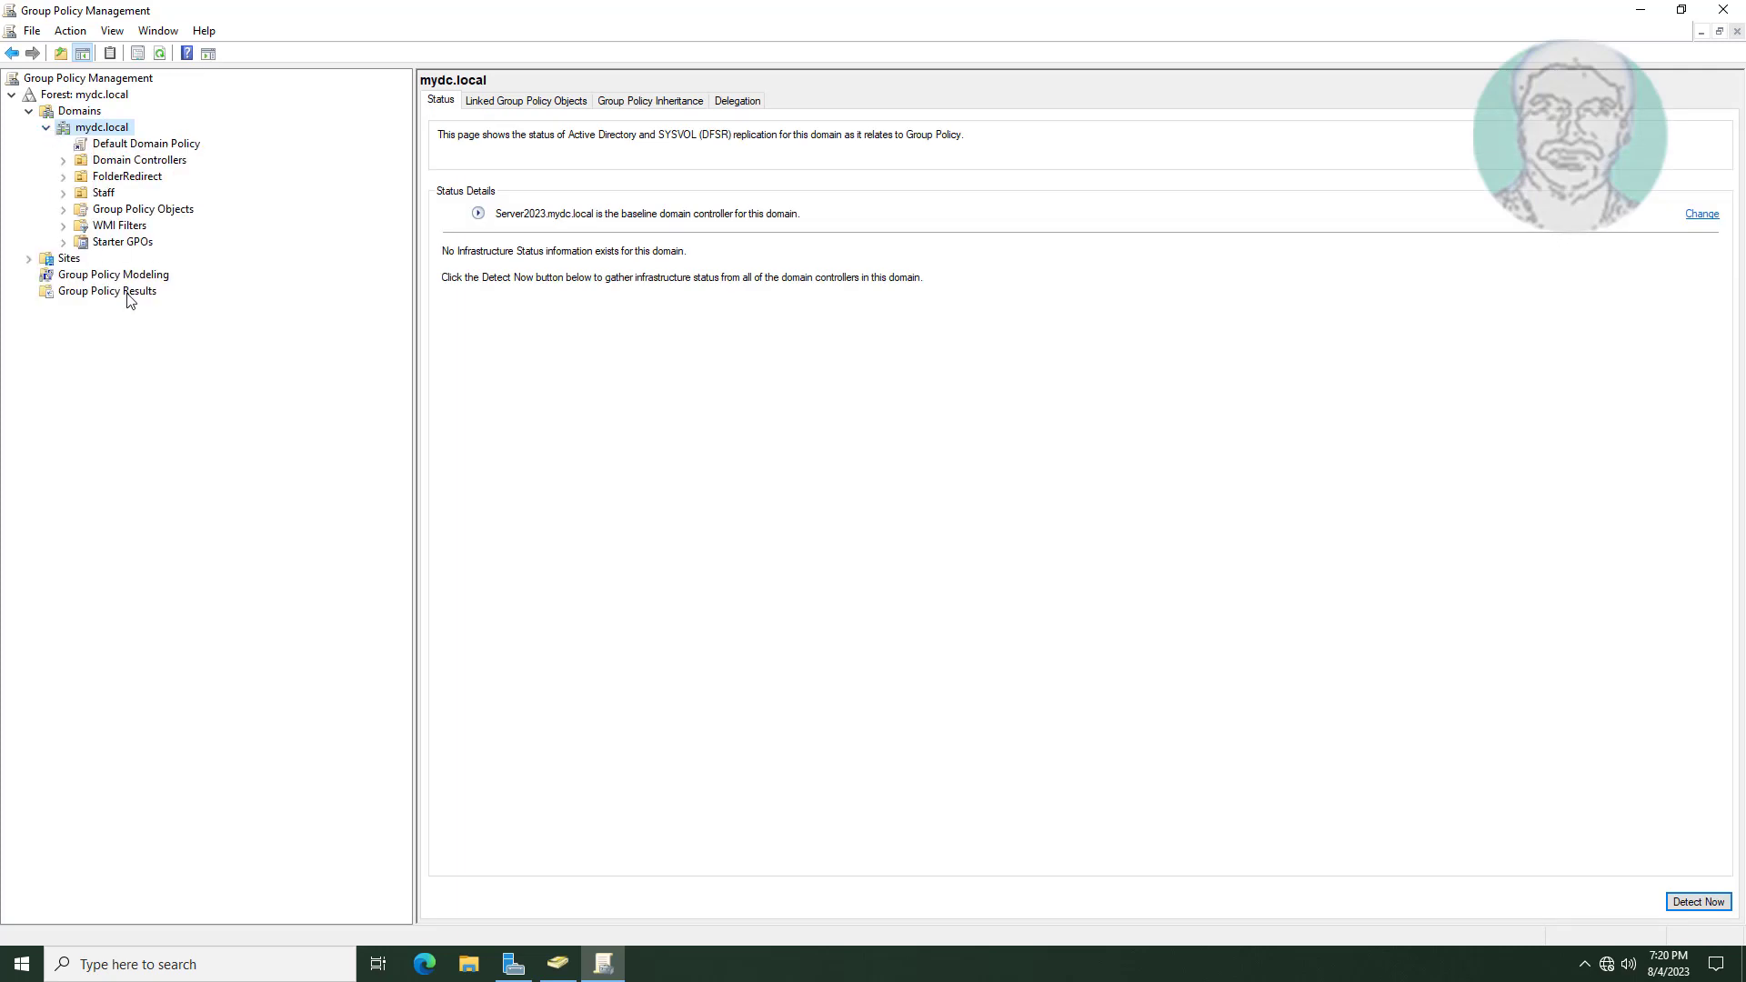
{"action": "left_click", "coordinate": [146, 177]}
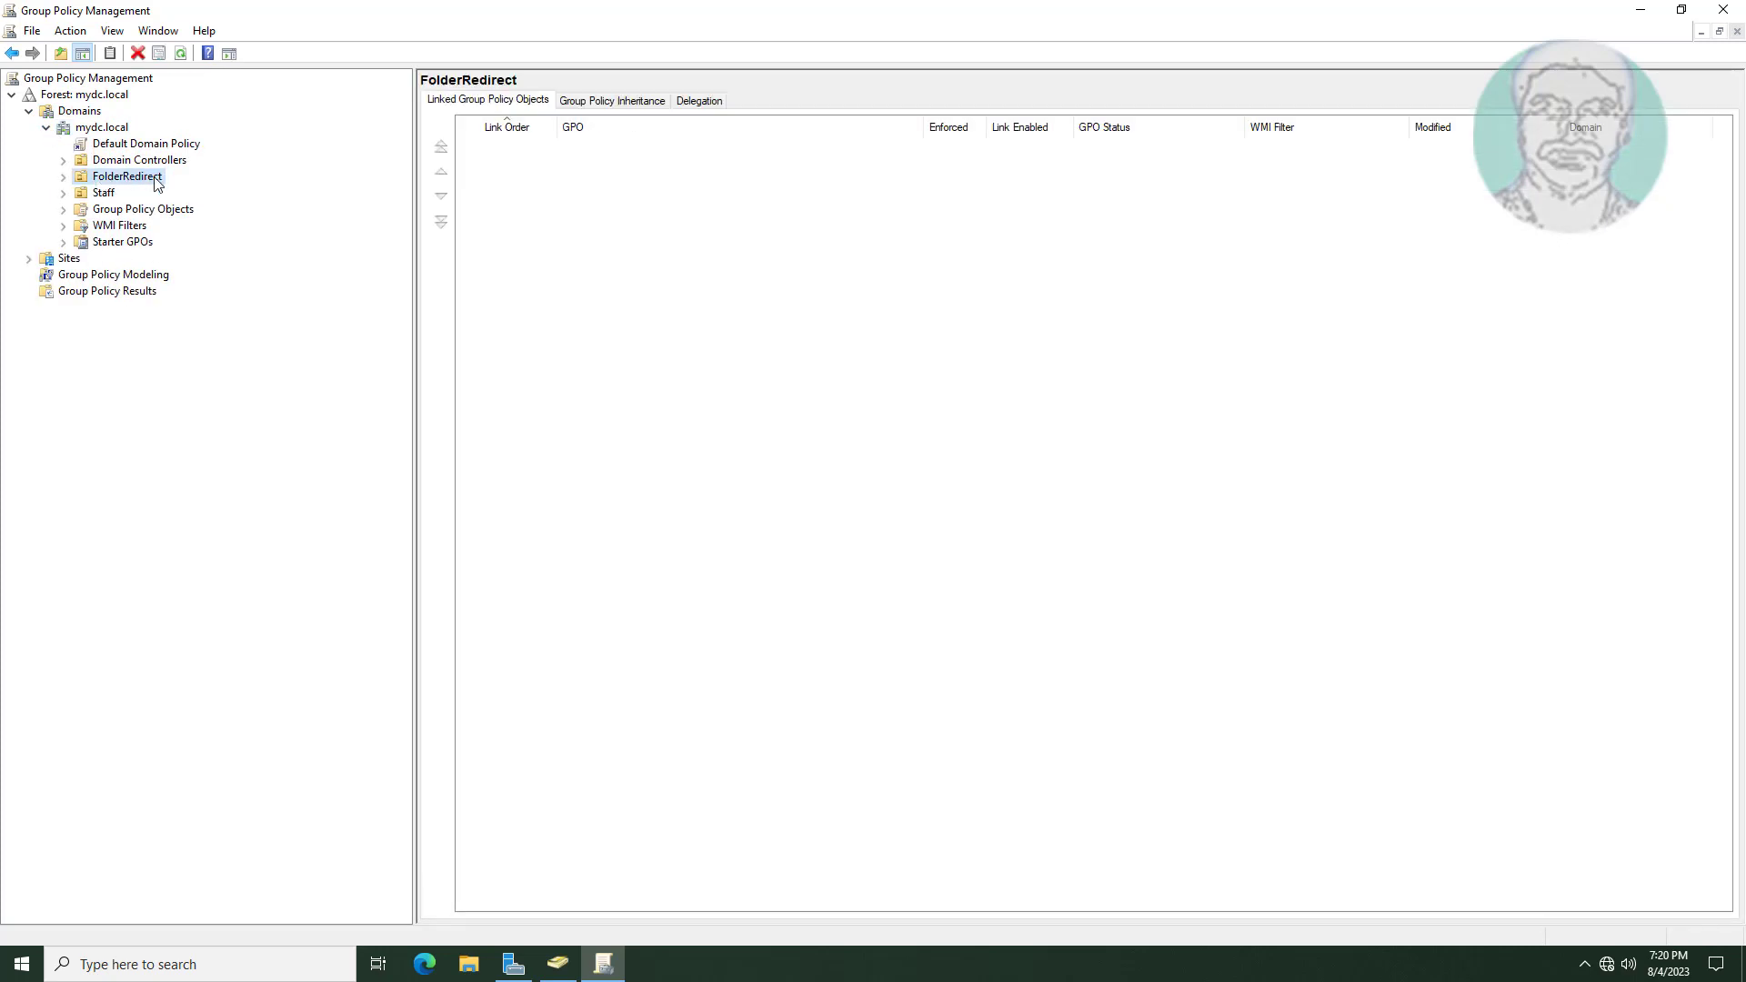
Create a GPO named FolderRedirectGroupPolicy linked to the FolderRedirect OU and select it.
{"action": "right_click", "coordinate": [106, 173]}
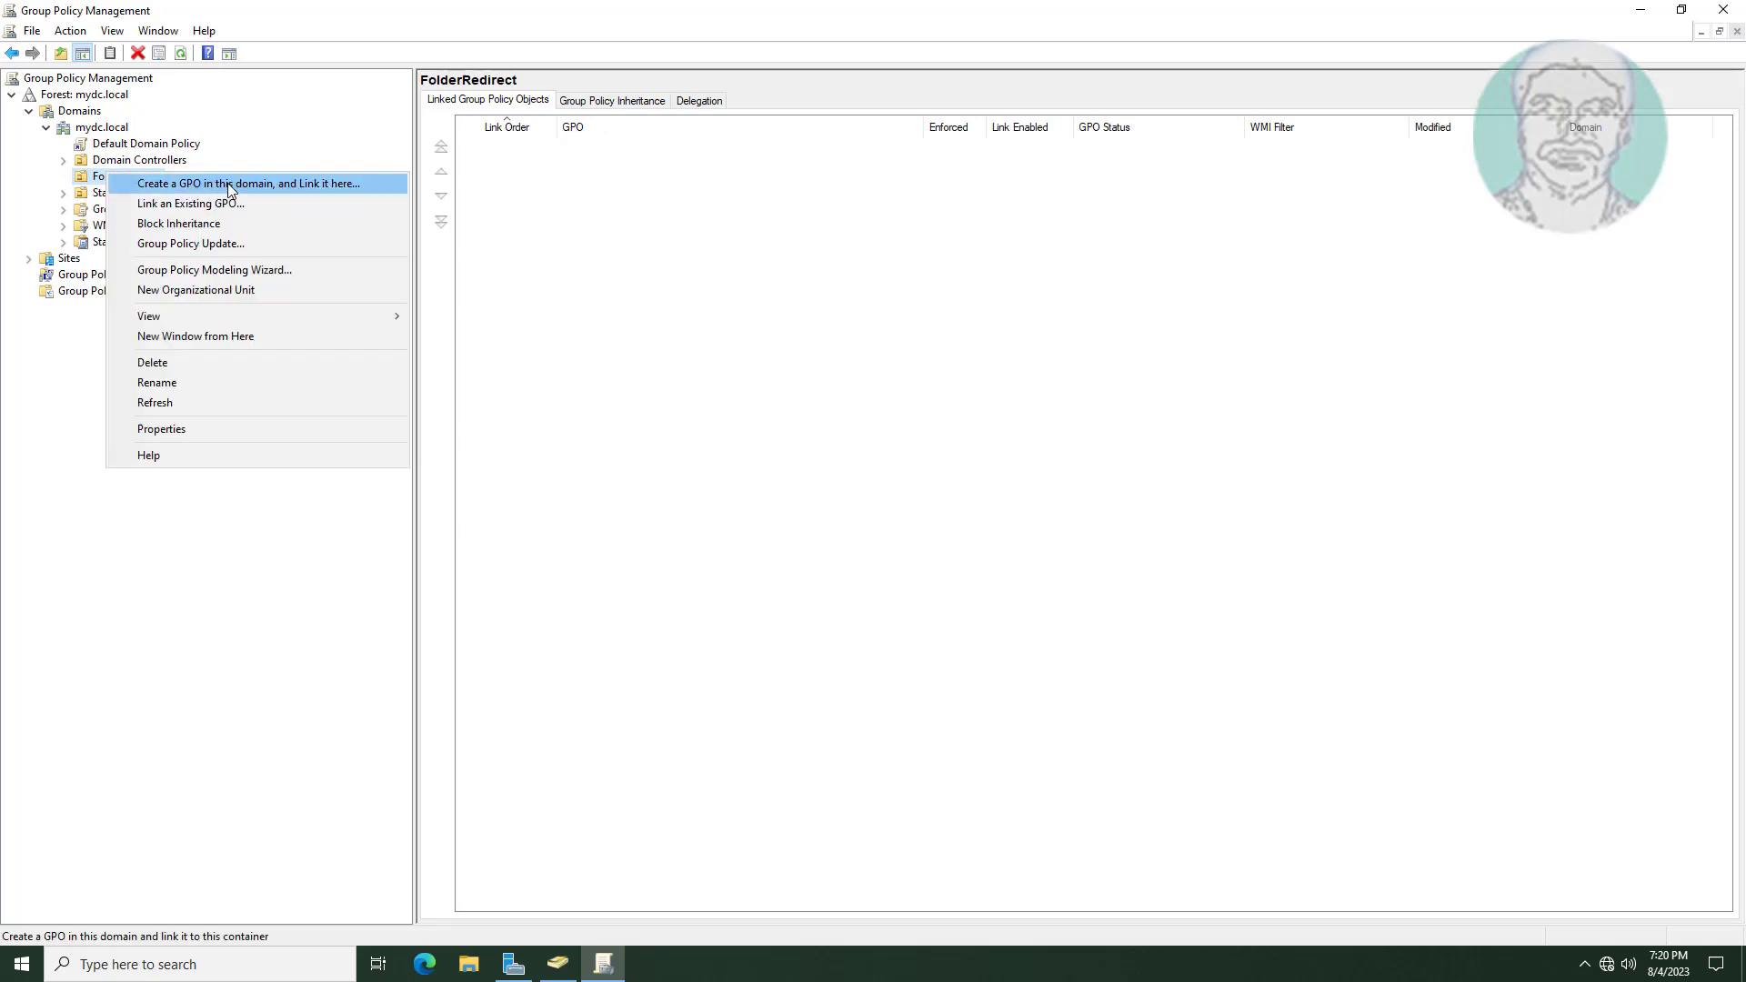
{"action": "left_click", "coordinate": [329, 184]}
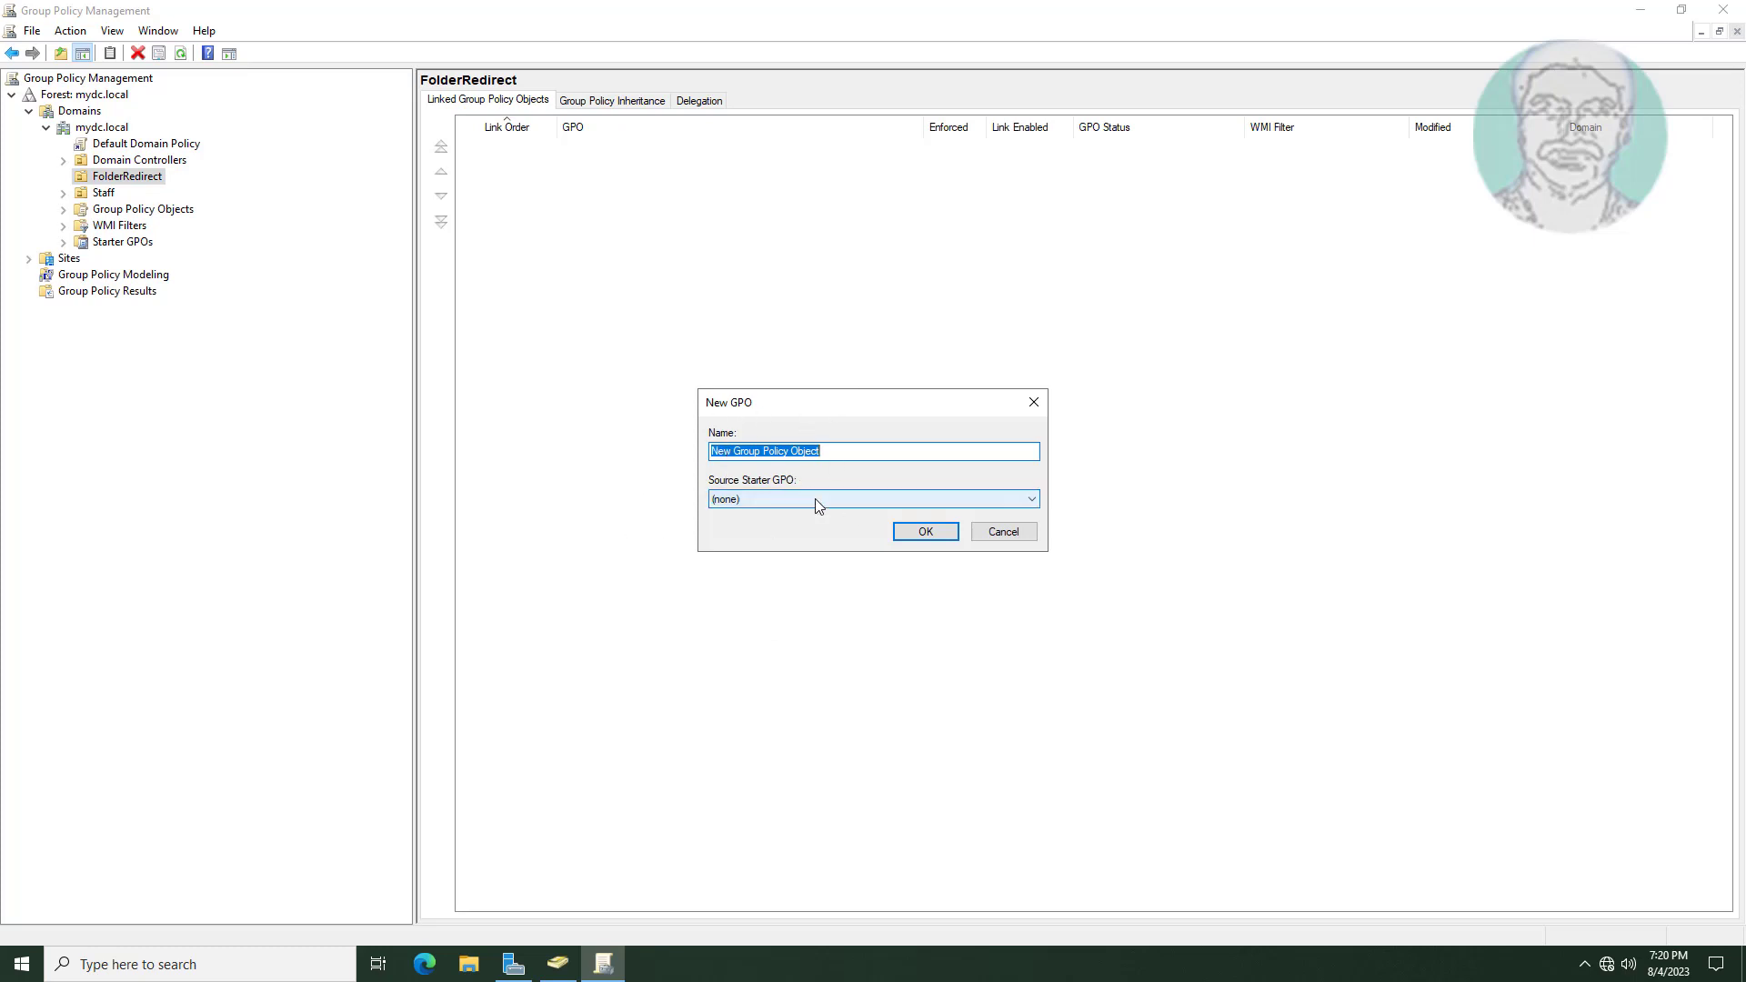
{"action": "type", "text": "Folder"}
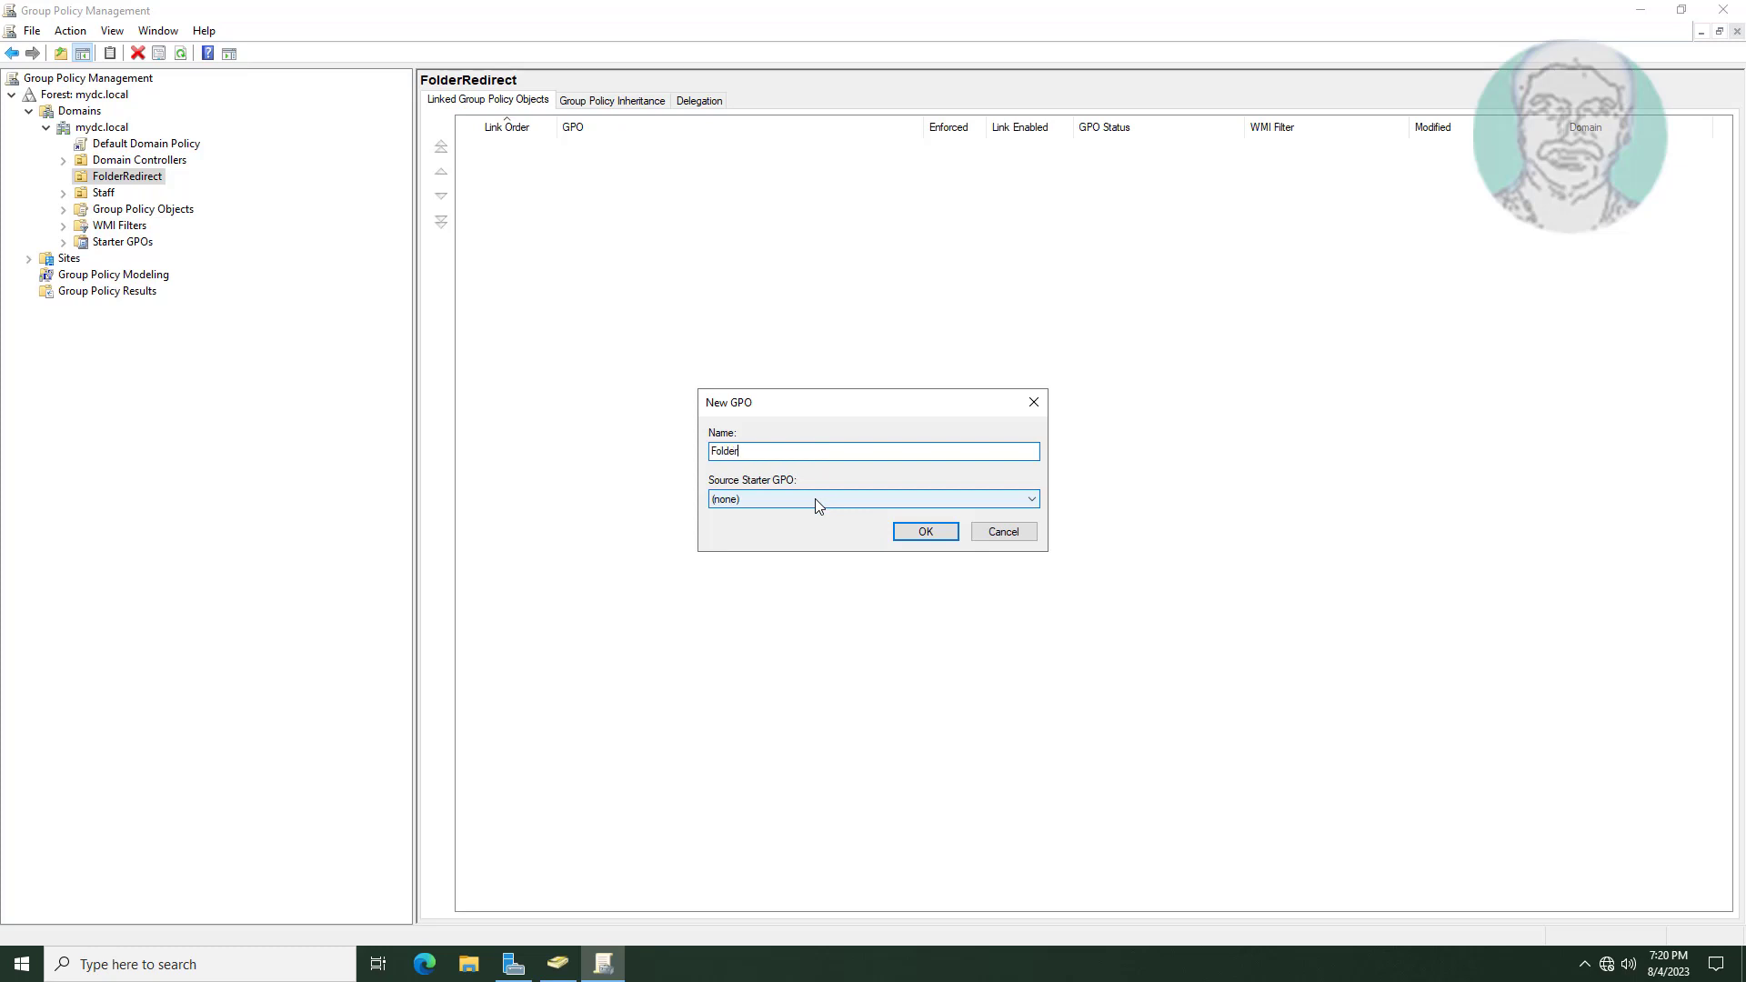
{"action": "type", "text": "RedirectGr"}
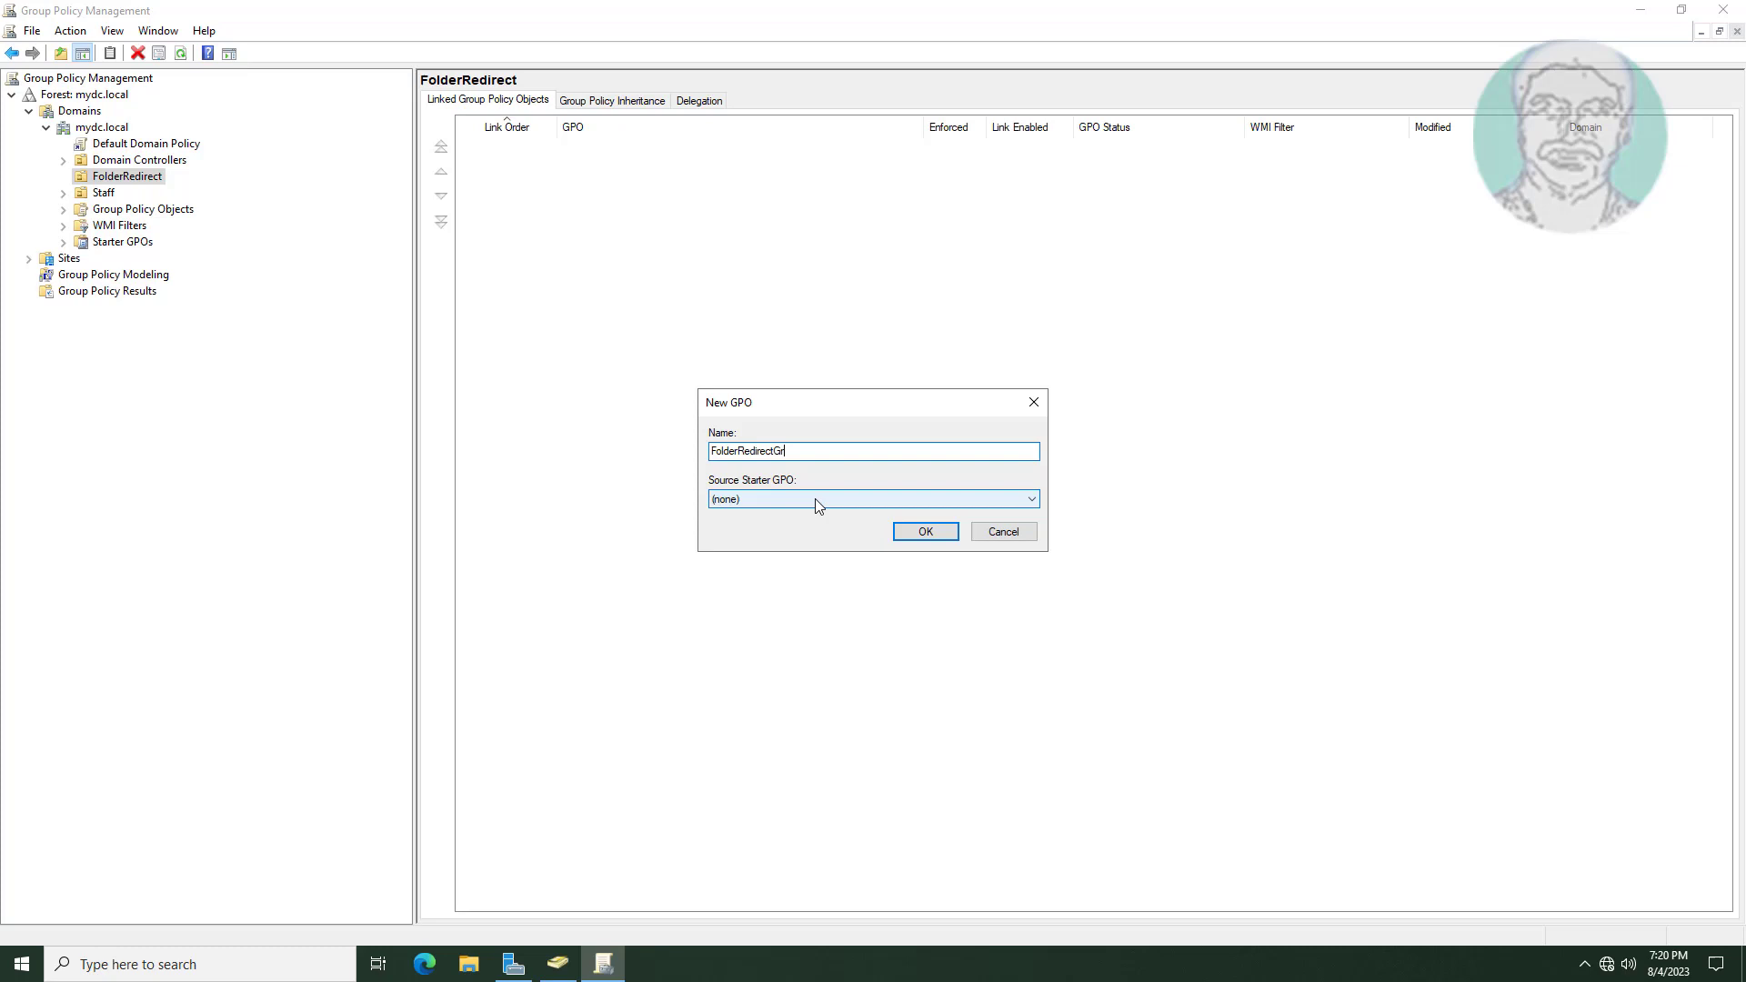
{"action": "key", "text": "BackSpace"}
{"action": "key", "text": "BackSpace"}
{"action": "left_click", "coordinate": [947, 540]}
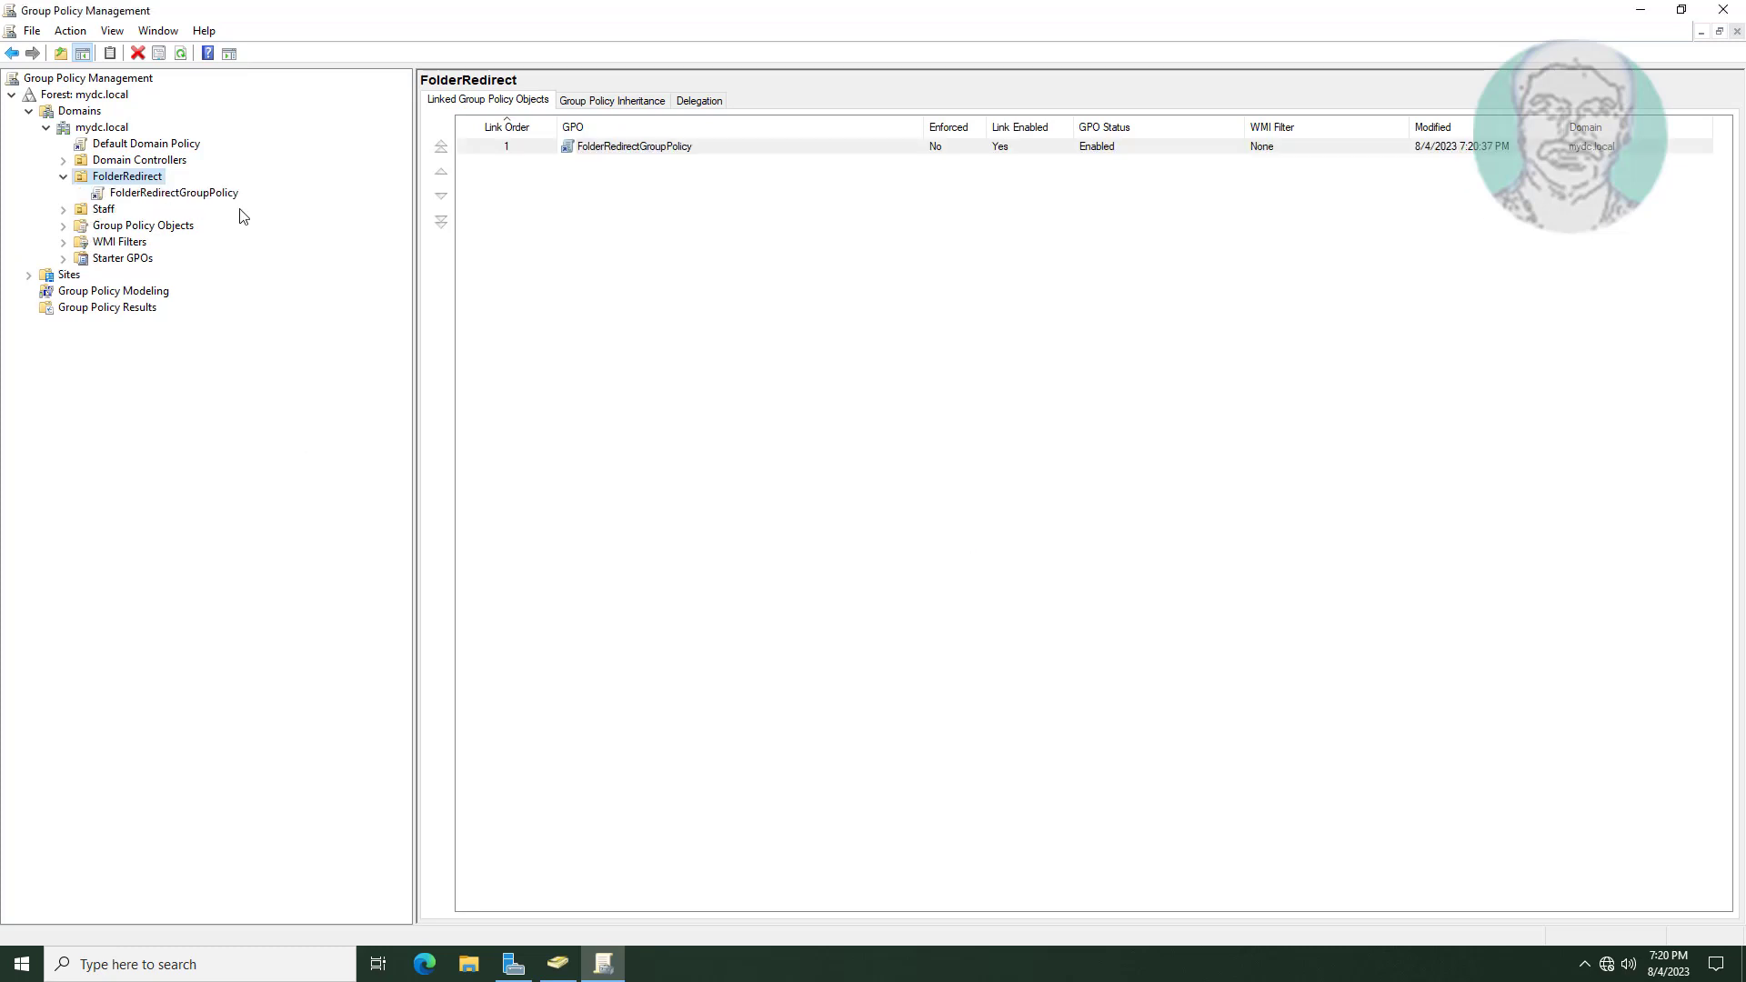
{"action": "left_click", "coordinate": [225, 197]}
Open FolderRedirectGroupPolicy for editing in a maximized Group Policy Management Editor.
{"action": "left_click", "coordinate": [997, 514]}
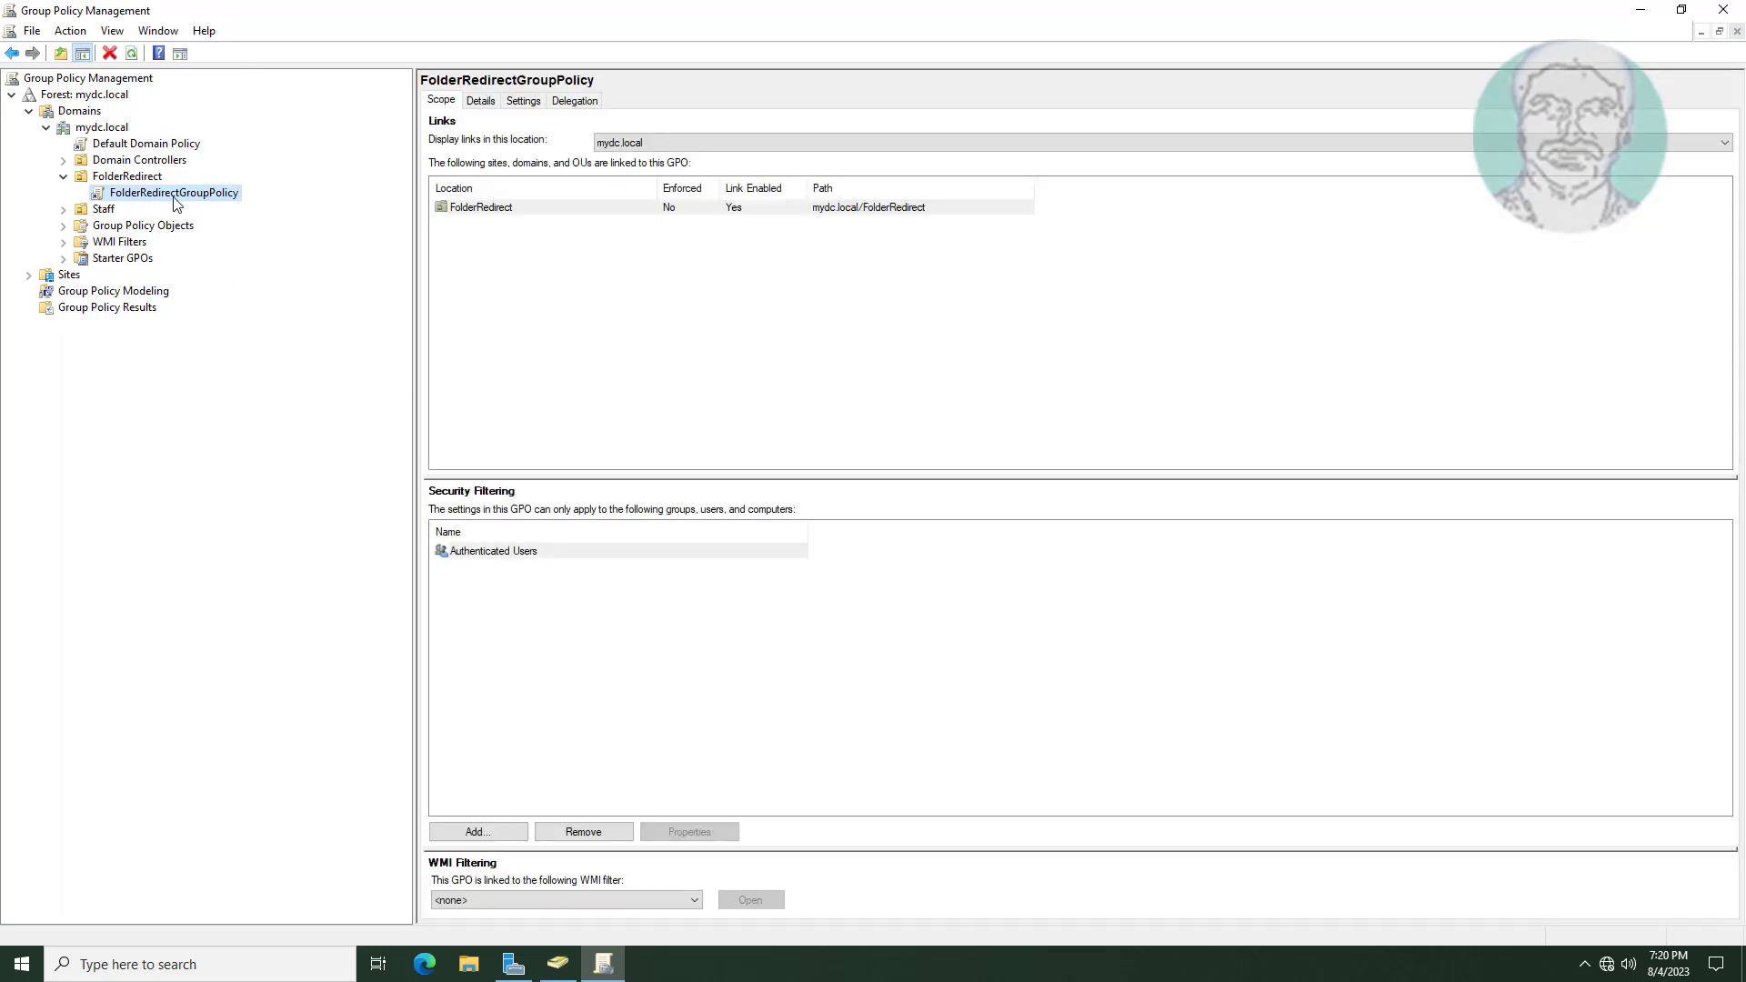
{"action": "right_click", "coordinate": [175, 202]}
{"action": "left_click", "coordinate": [205, 202]}
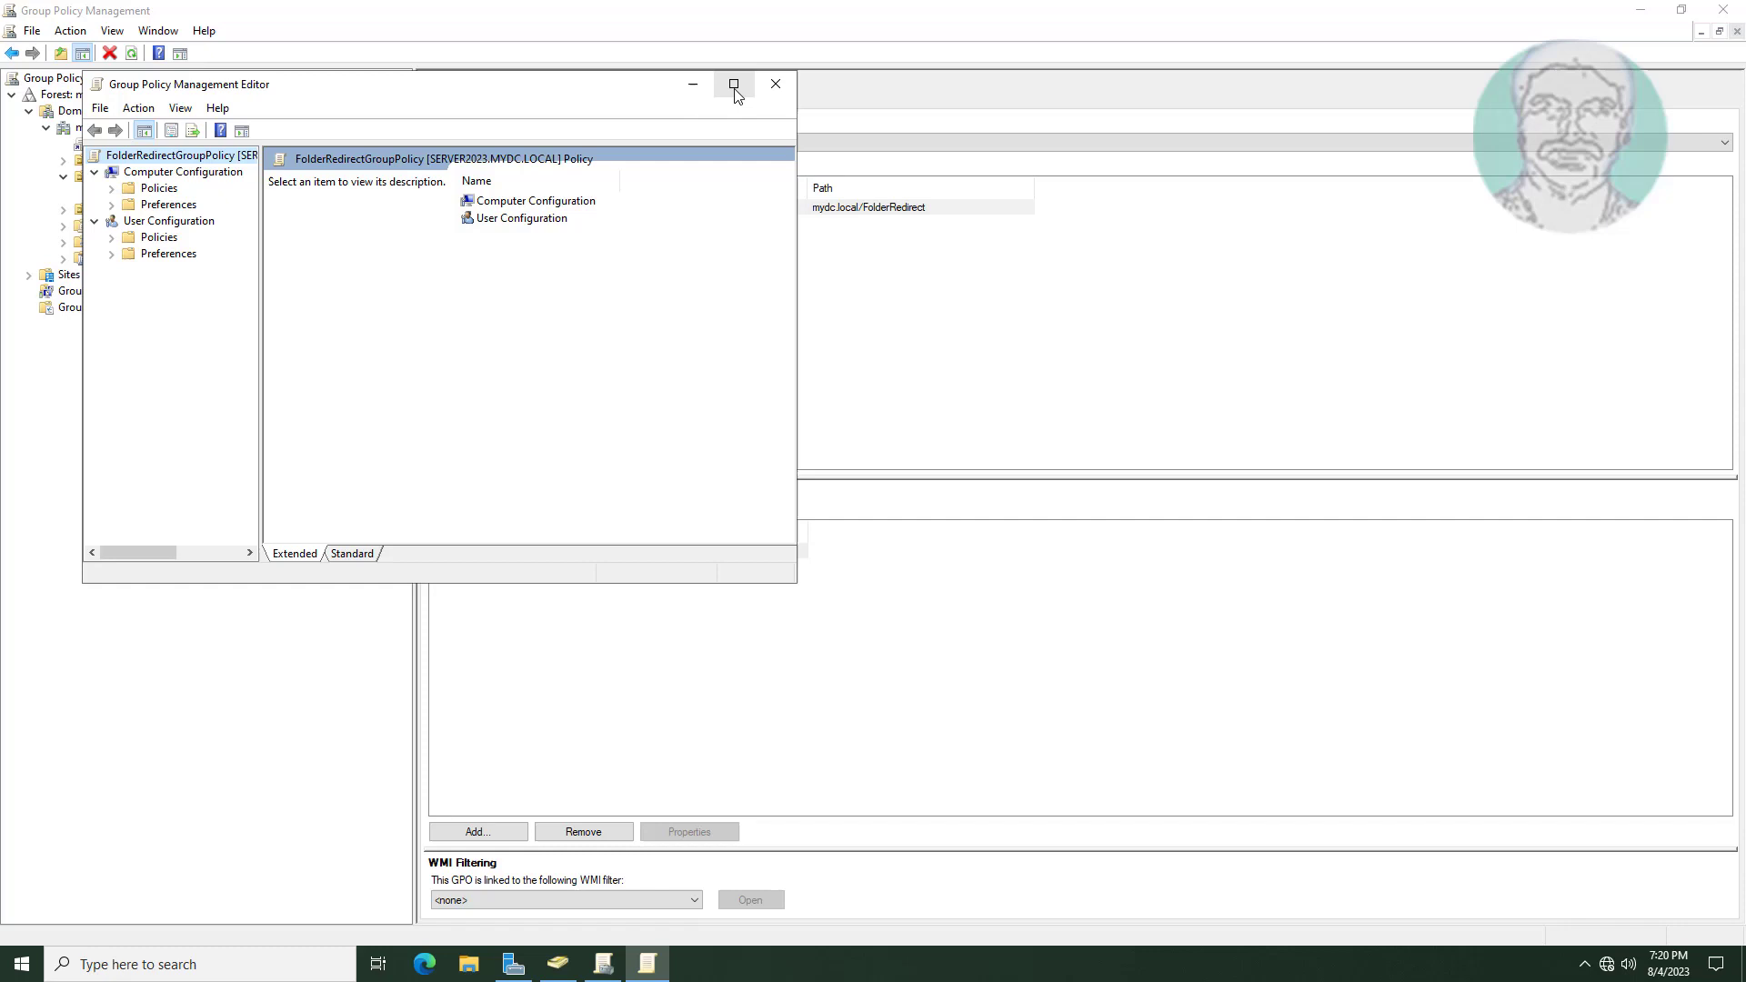
{"action": "left_click", "coordinate": [732, 81]}
Navigate User Configuration > Policies > Windows Settings > Folder Redirection to the Desktop folder.
{"action": "left_click_drag", "start_coordinate": [177, 387], "coordinate": [319, 389]}
{"action": "double_click", "coordinate": [76, 159]}
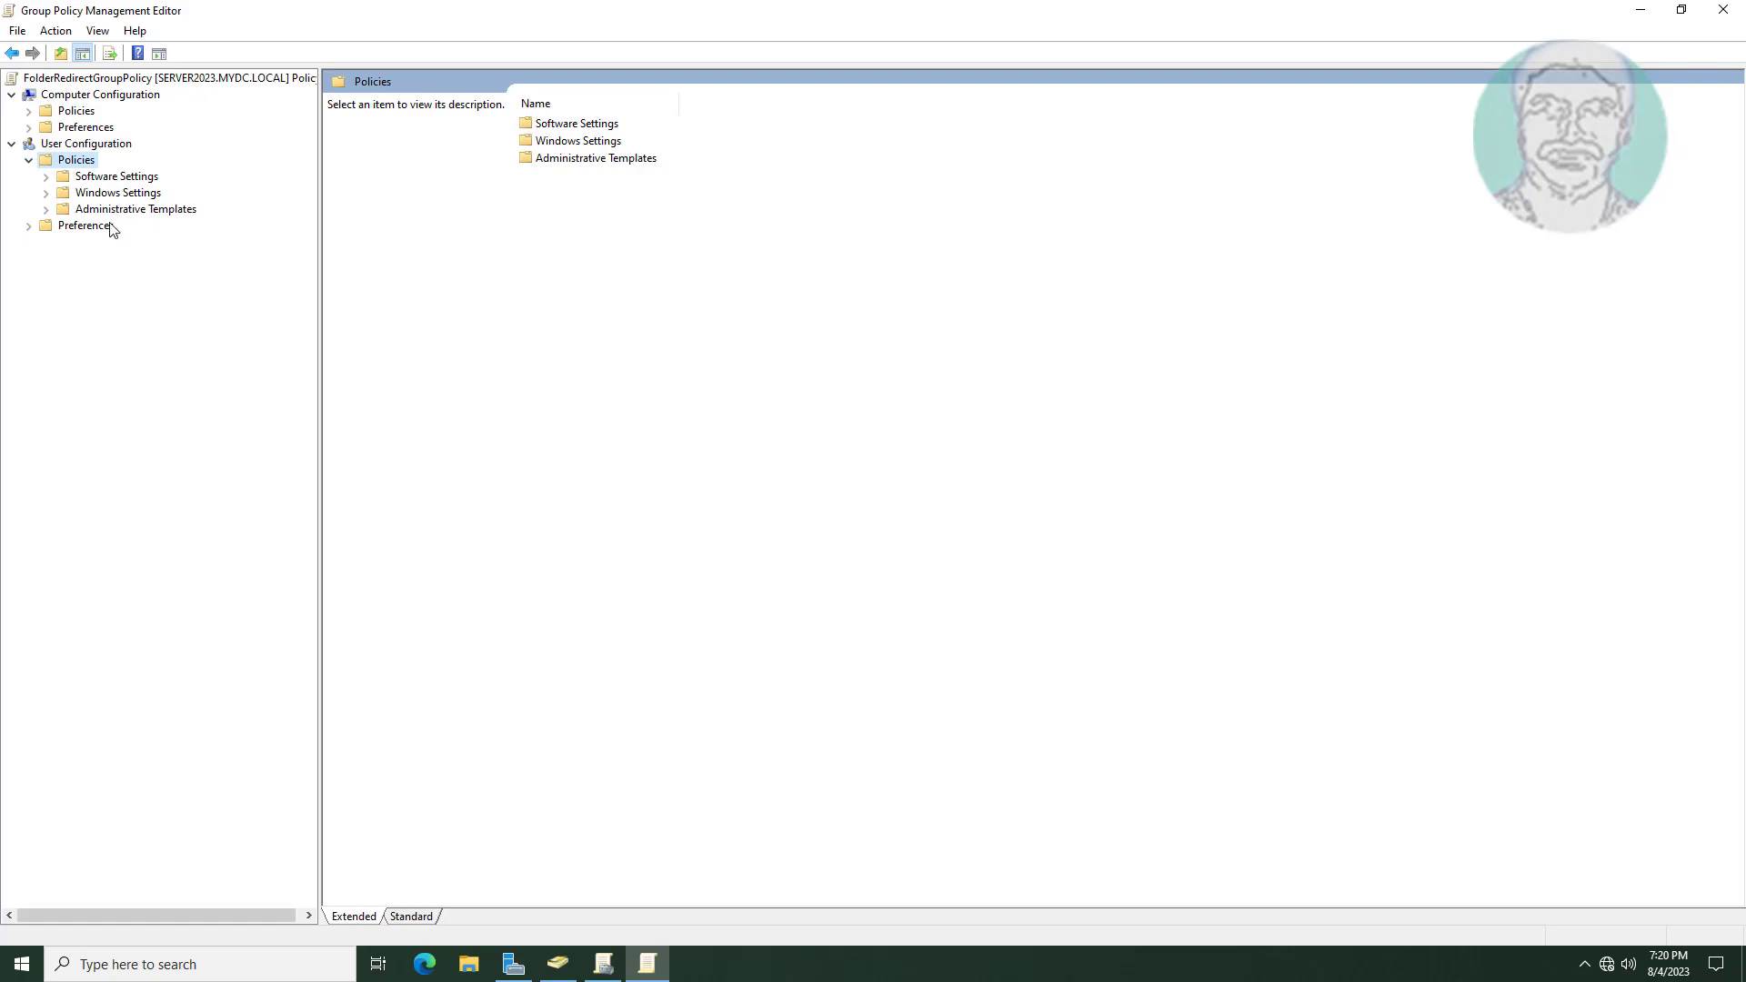
{"action": "double_click", "coordinate": [115, 194]}
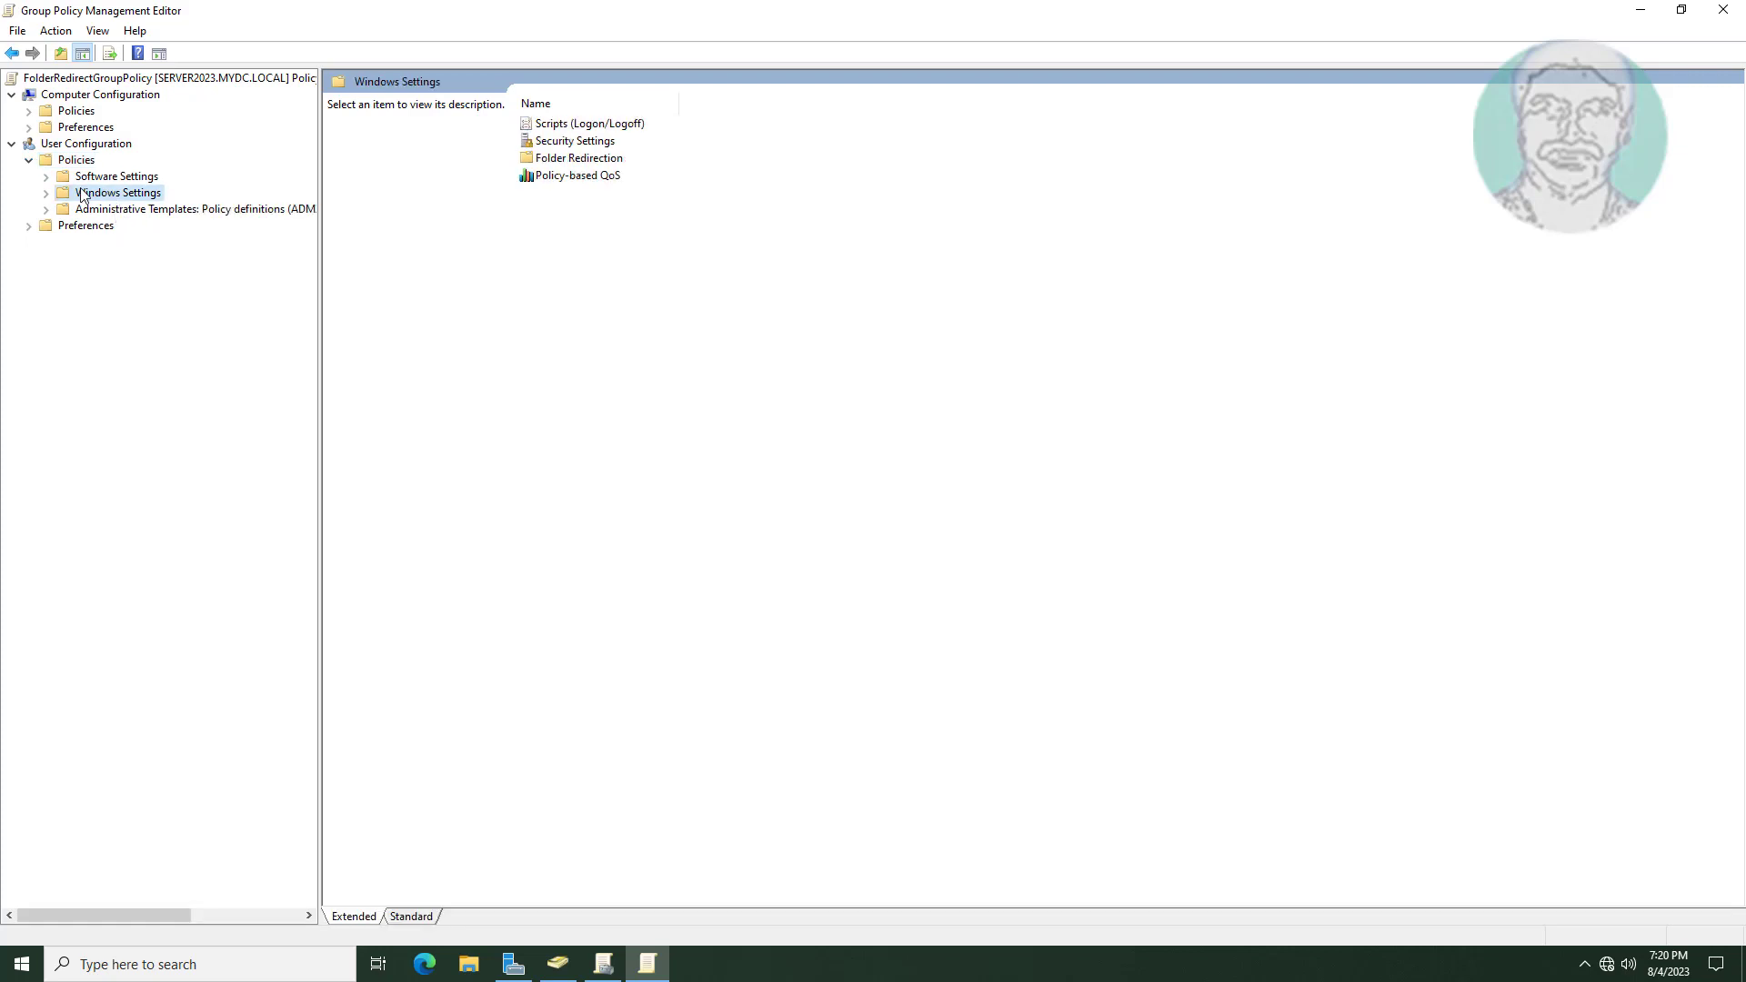
{"action": "left_click", "coordinate": [129, 243]}
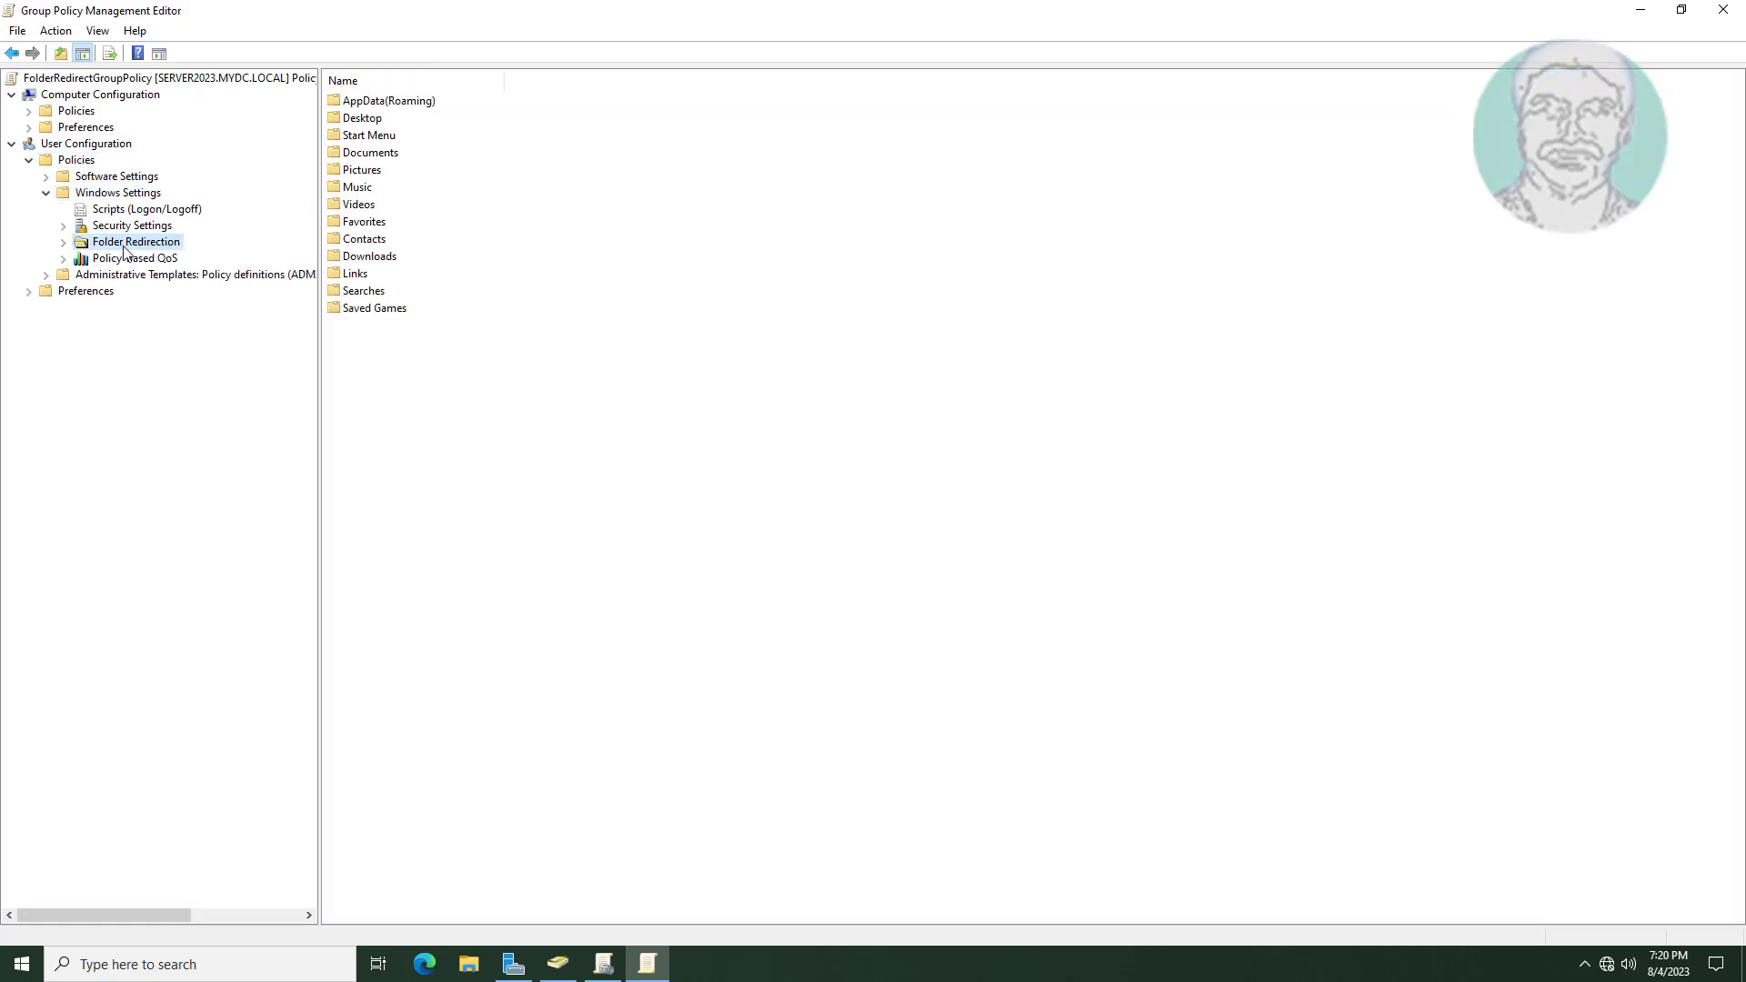
{"action": "left_click", "coordinate": [65, 243]}
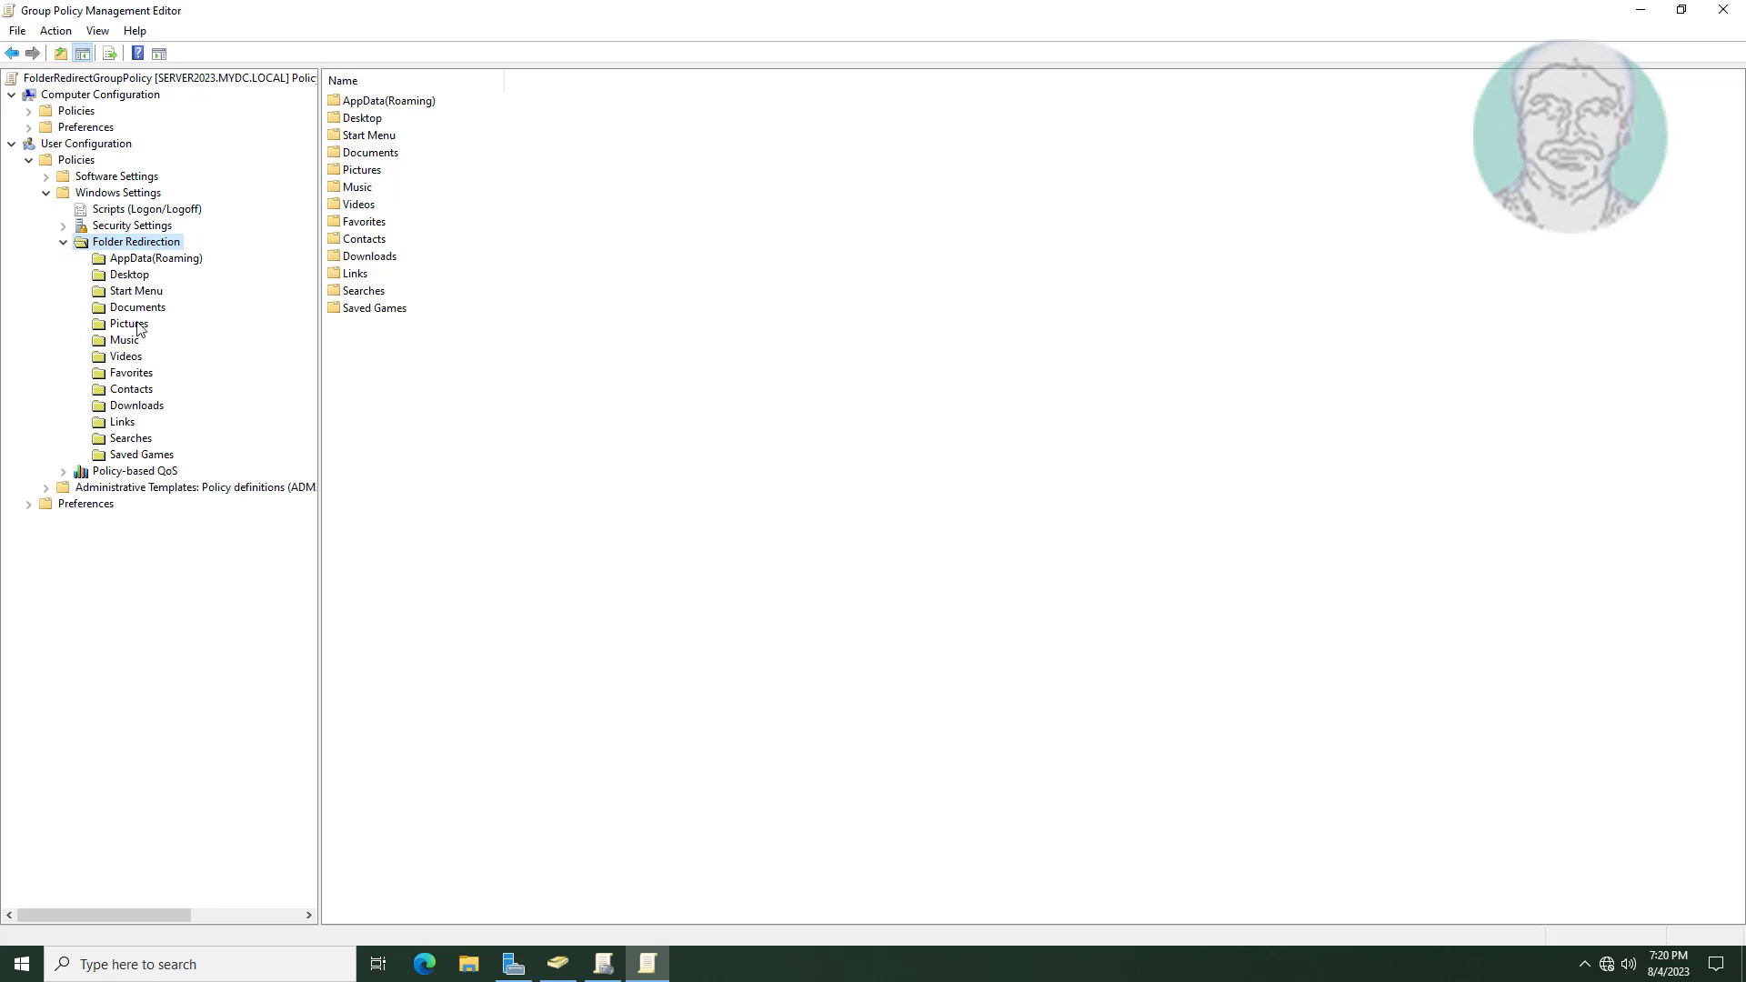
{"action": "left_click", "coordinate": [130, 275]}
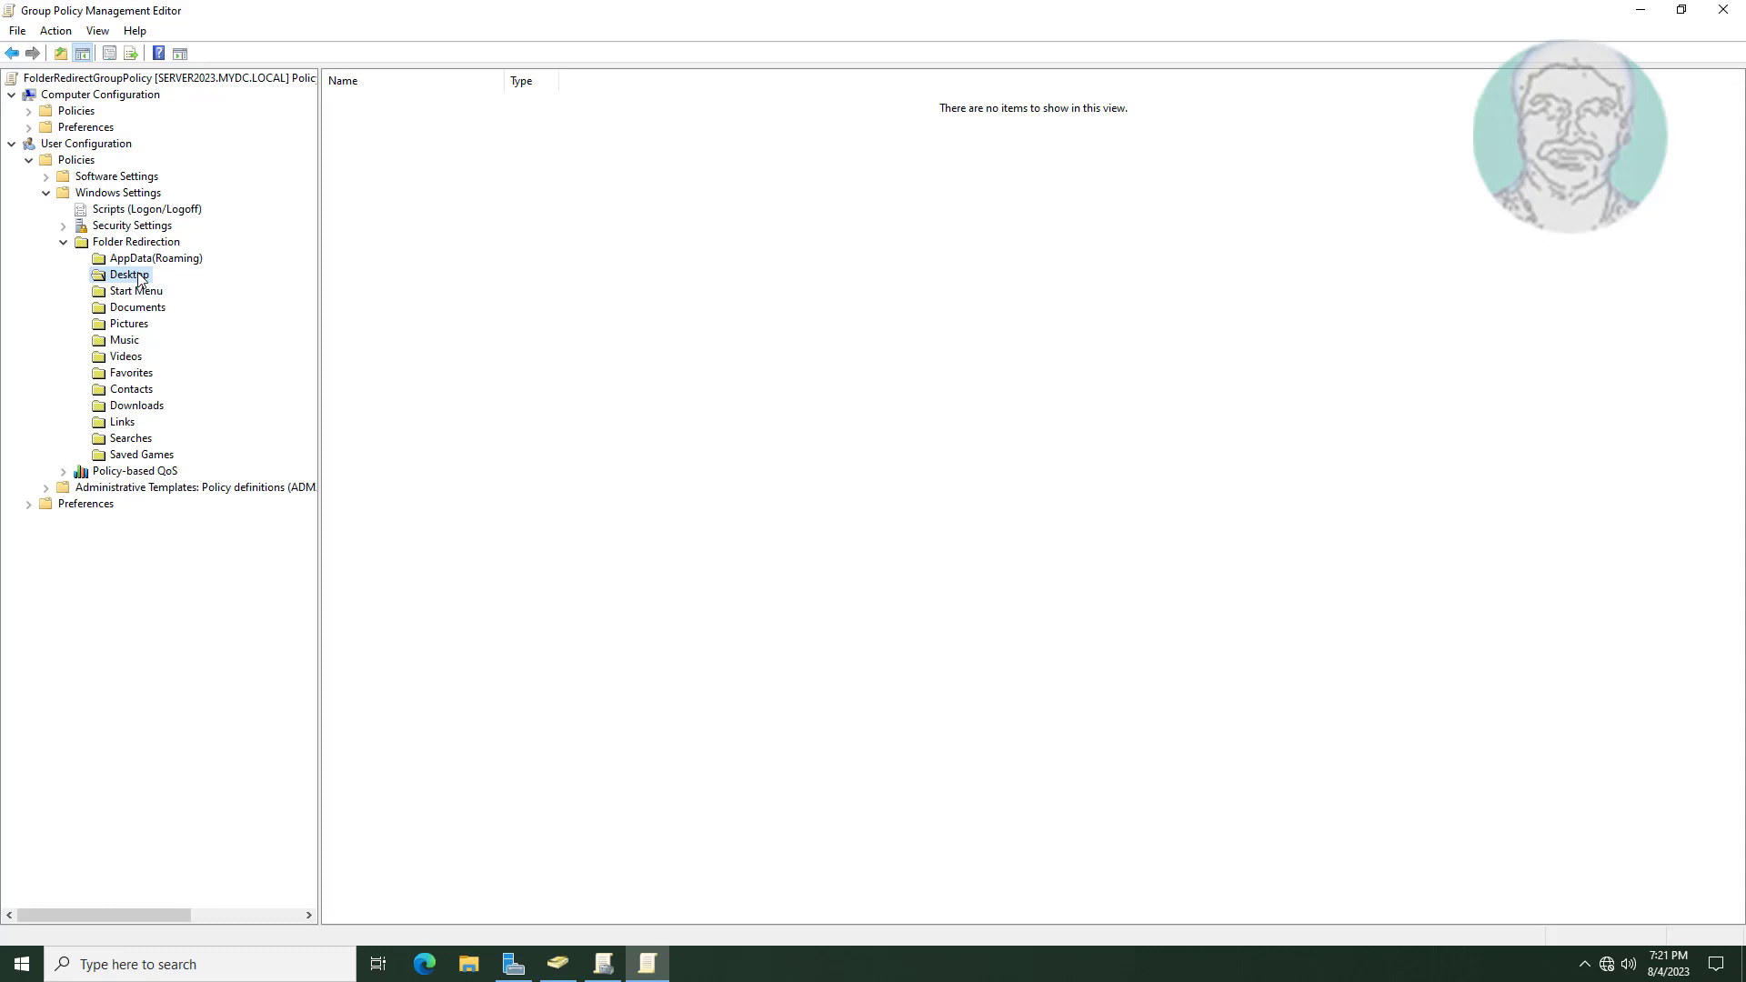
Set Desktop to Basic redirection with per-user folders under \\Server2023.mydc.local\FolderRedirect$.
{"action": "right_click", "coordinate": [140, 278]}
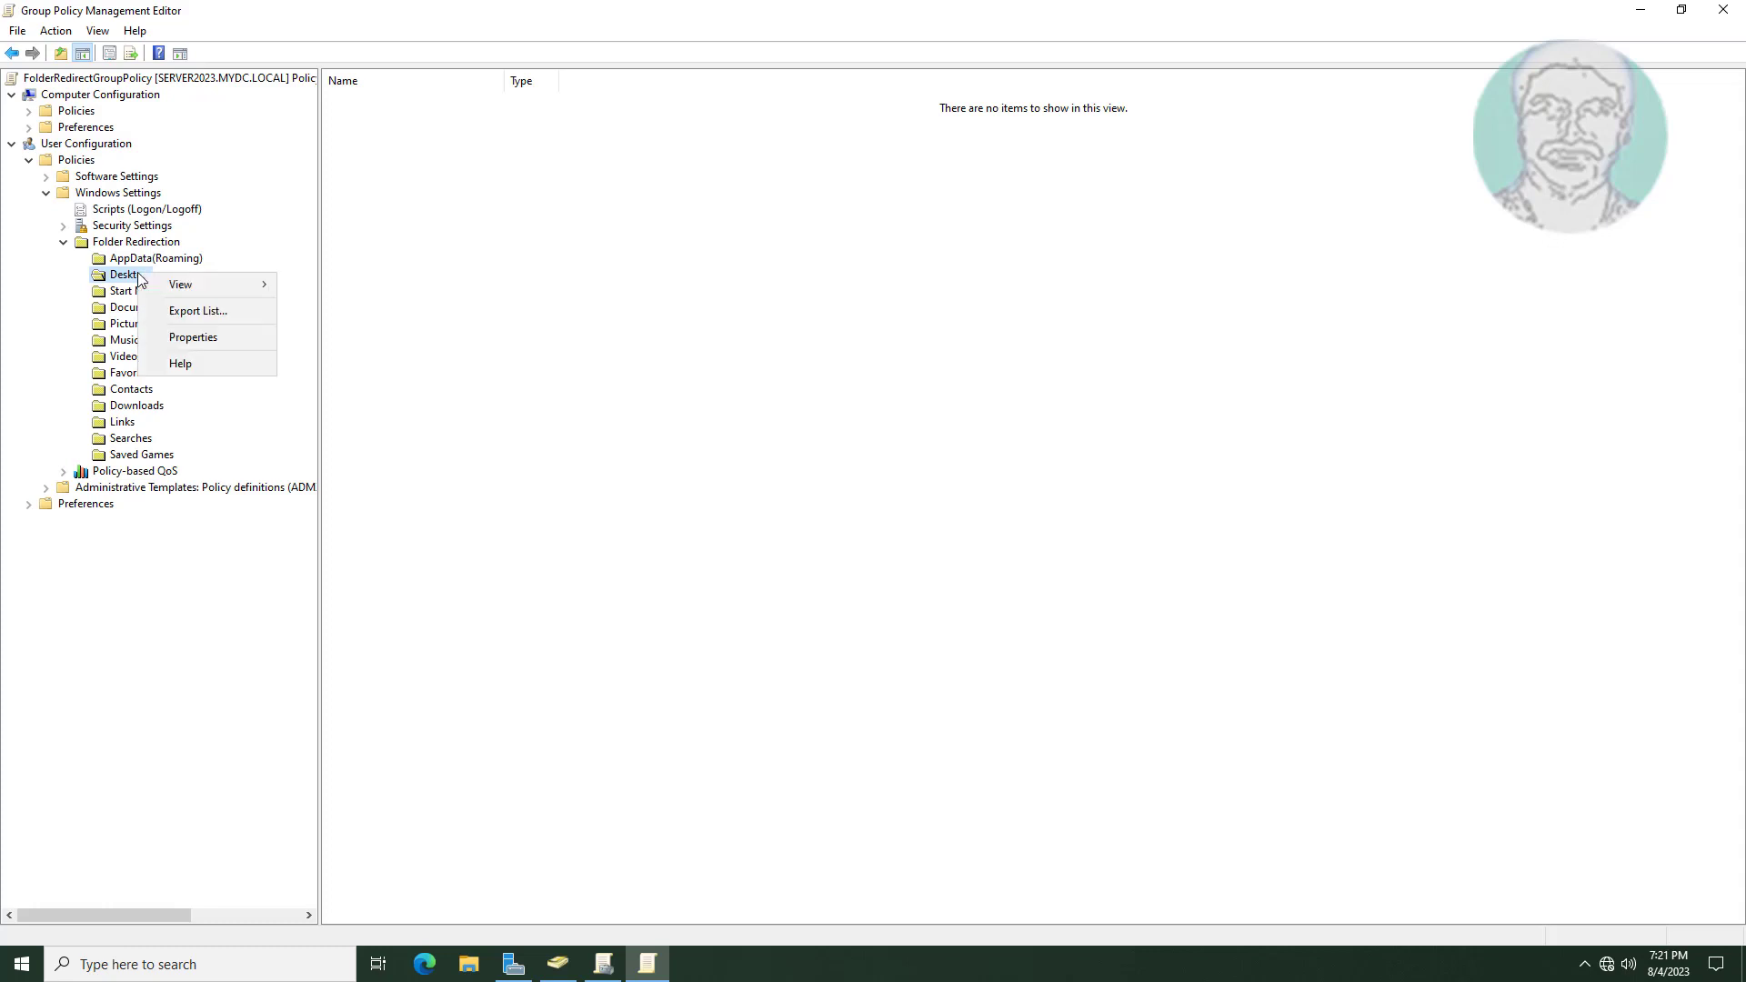
{"action": "left_click", "coordinate": [202, 338]}
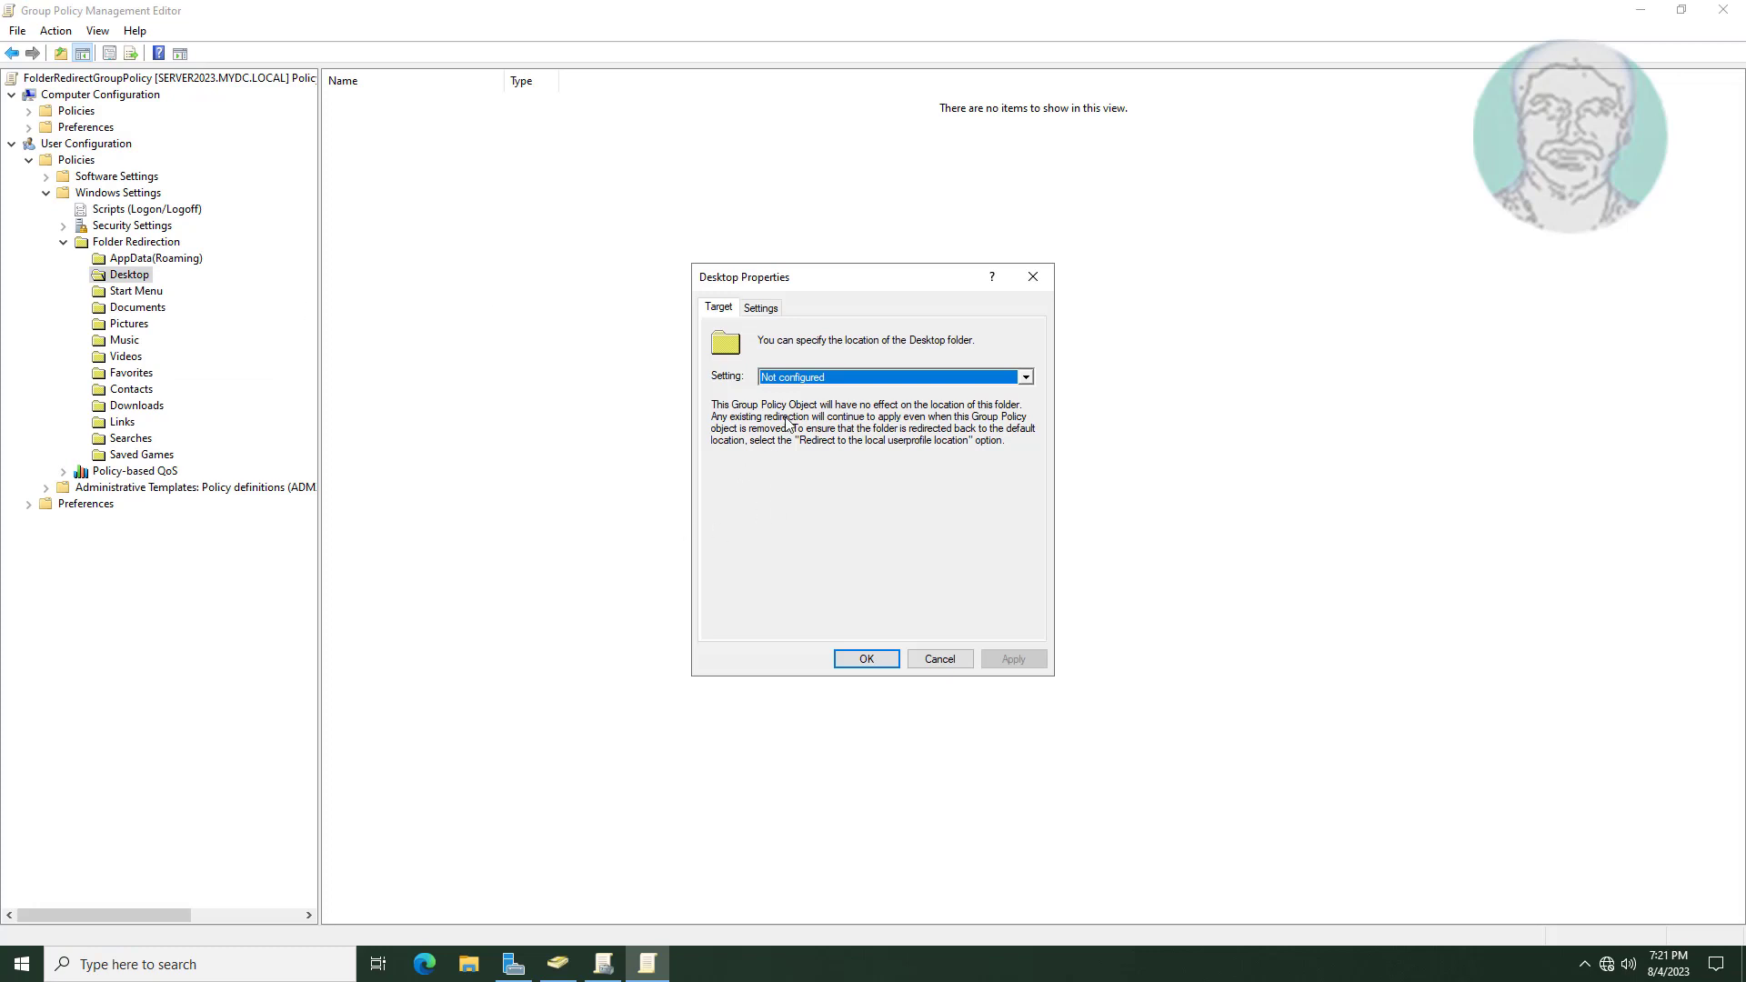
{"action": "left_click", "coordinate": [870, 377]}
{"action": "left_click", "coordinate": [807, 394]}
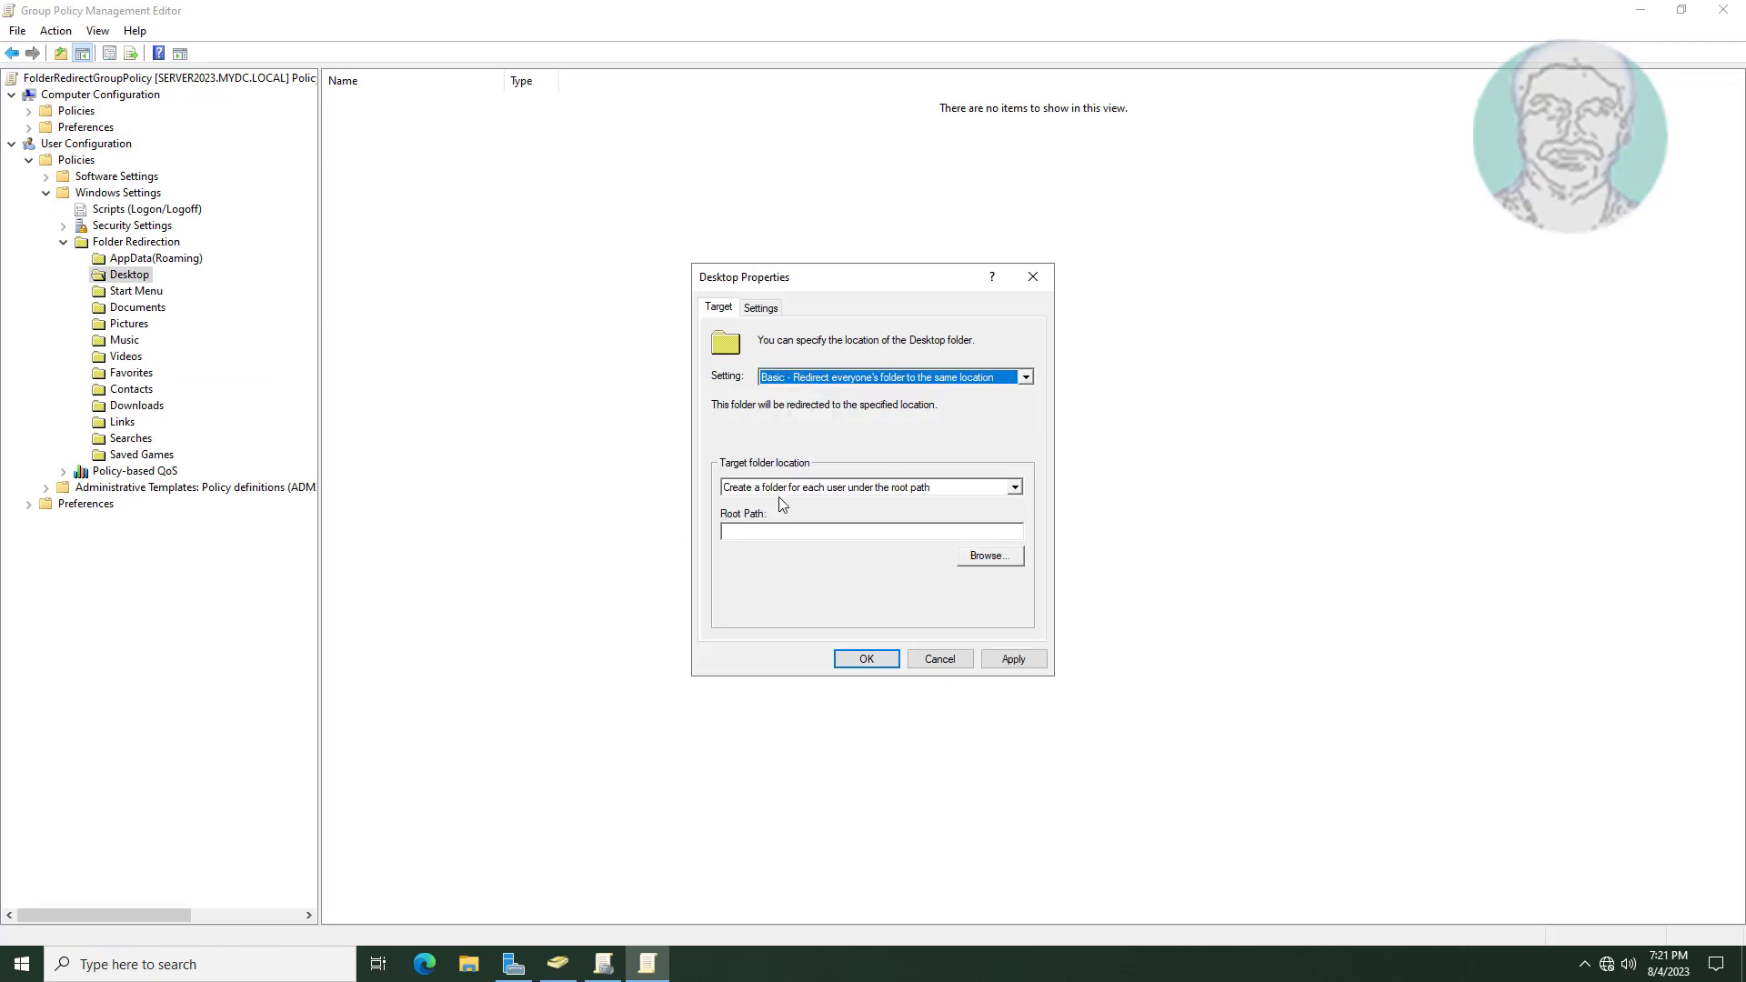
{"action": "left_click", "coordinate": [809, 488]}
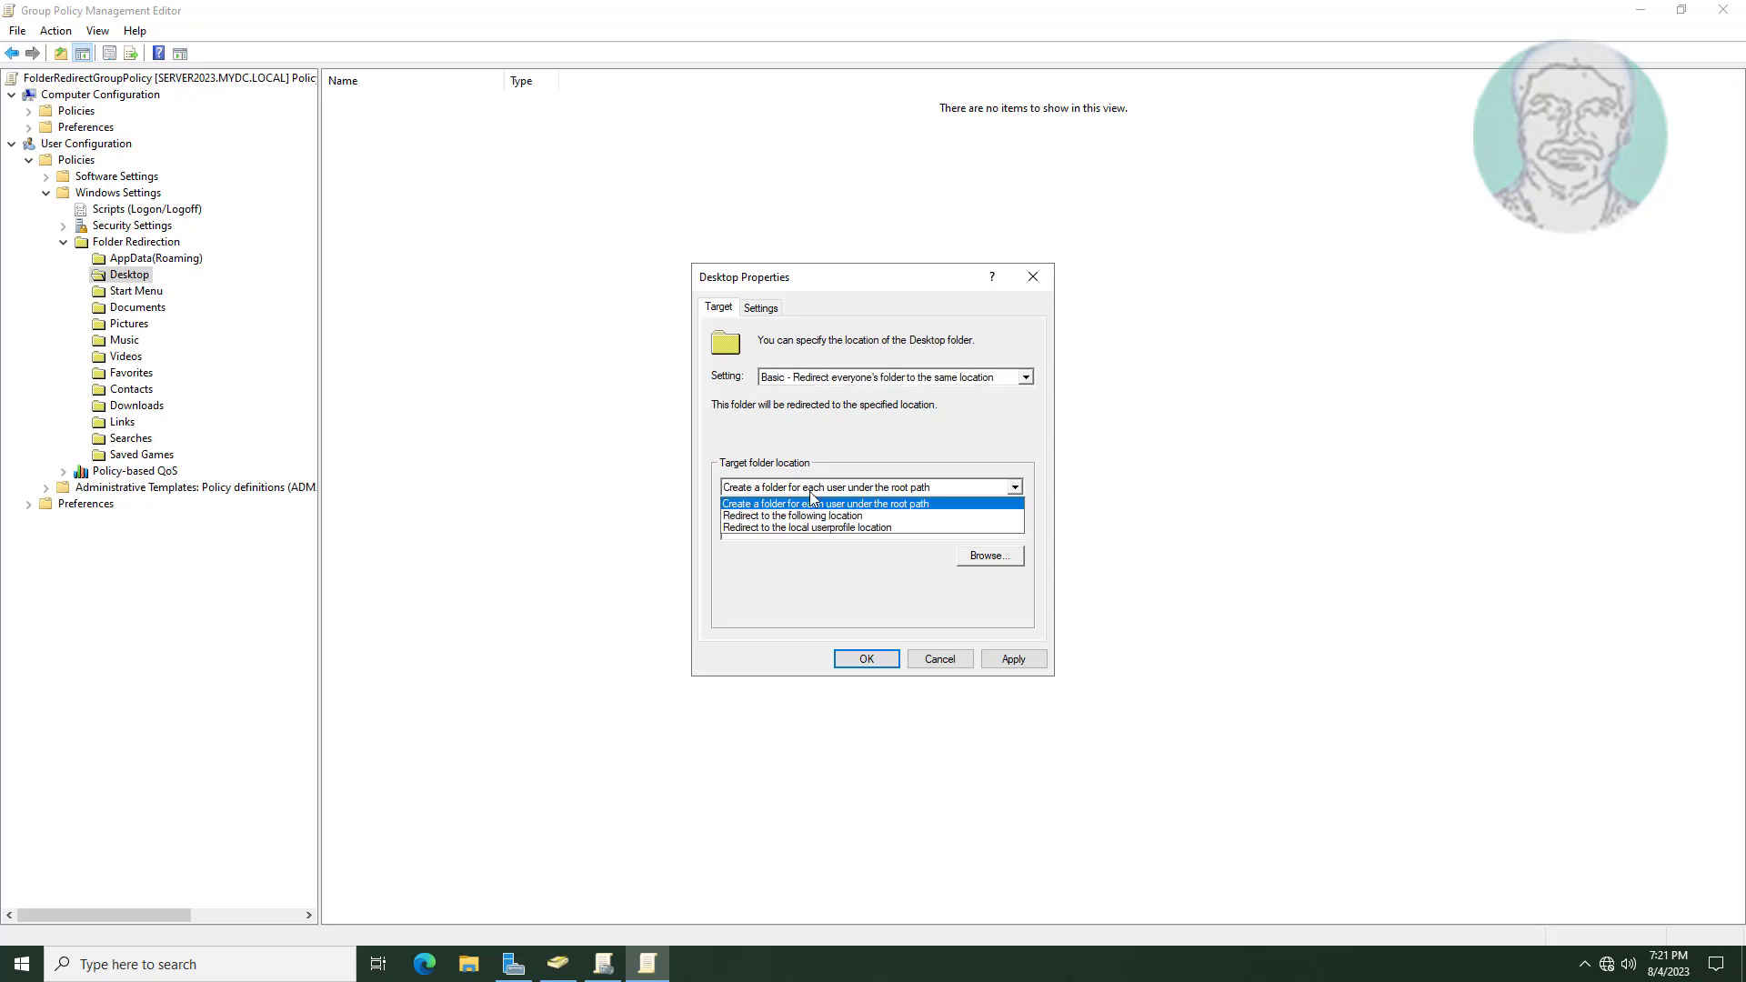
{"action": "left_click", "coordinate": [812, 501]}
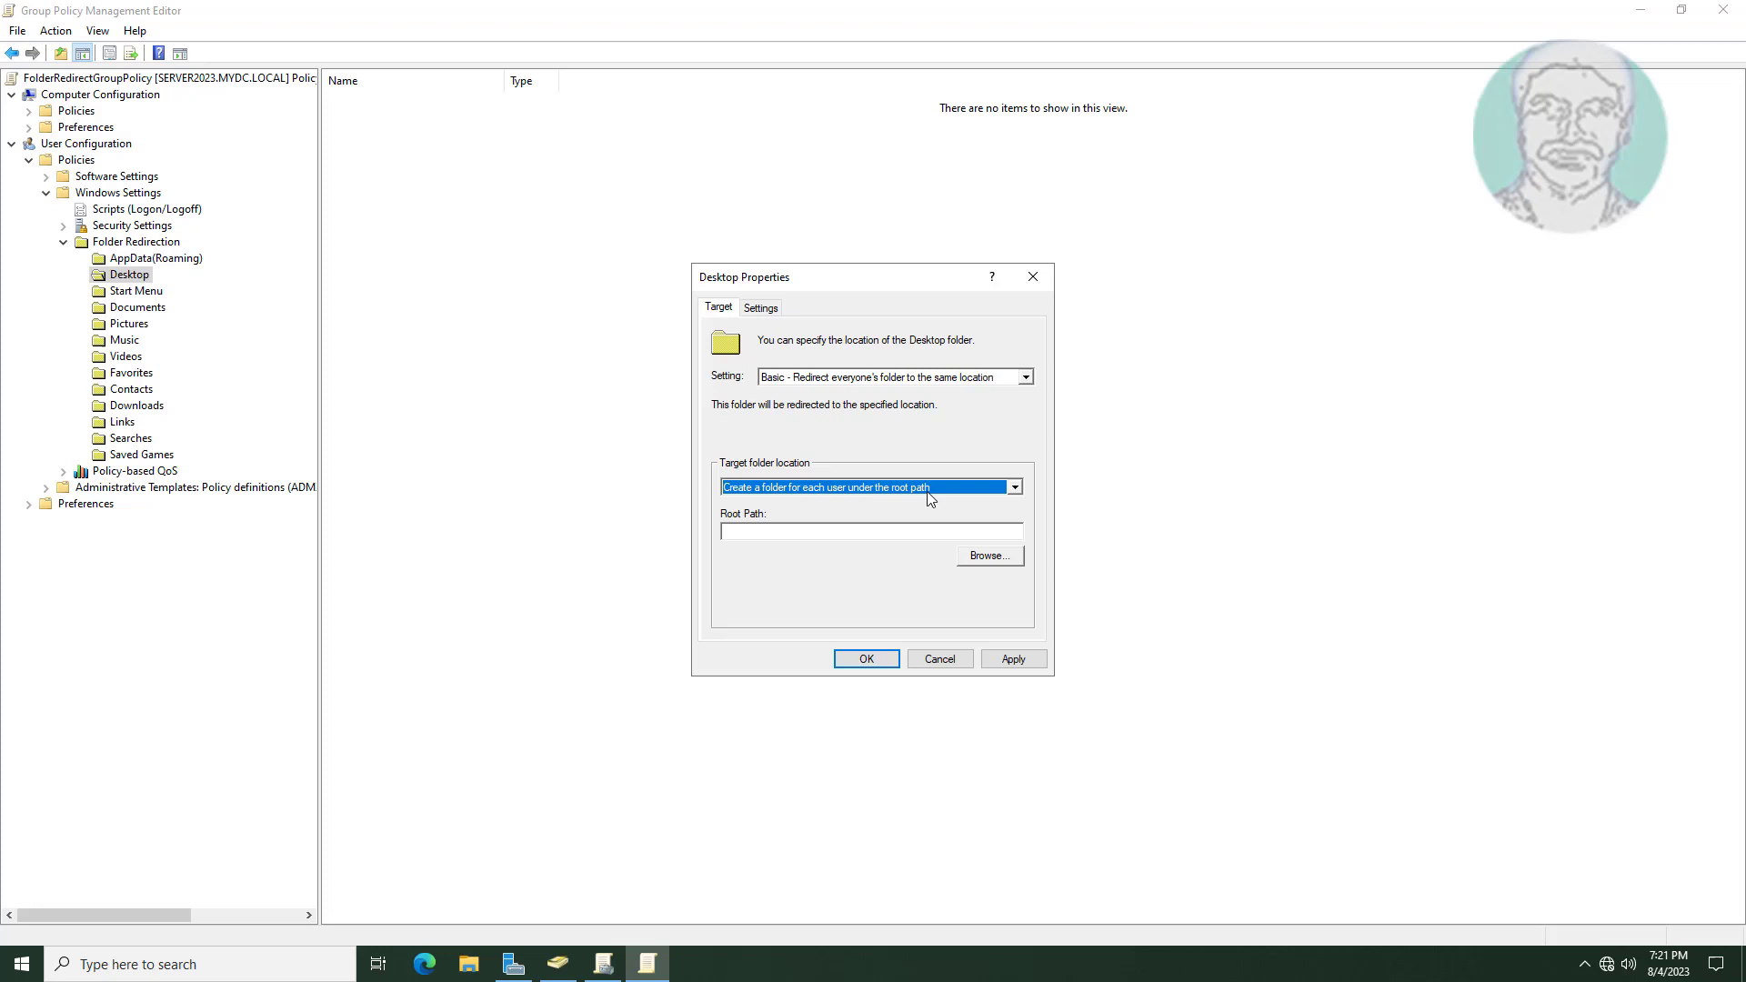
{"action": "right_click", "coordinate": [757, 530]}
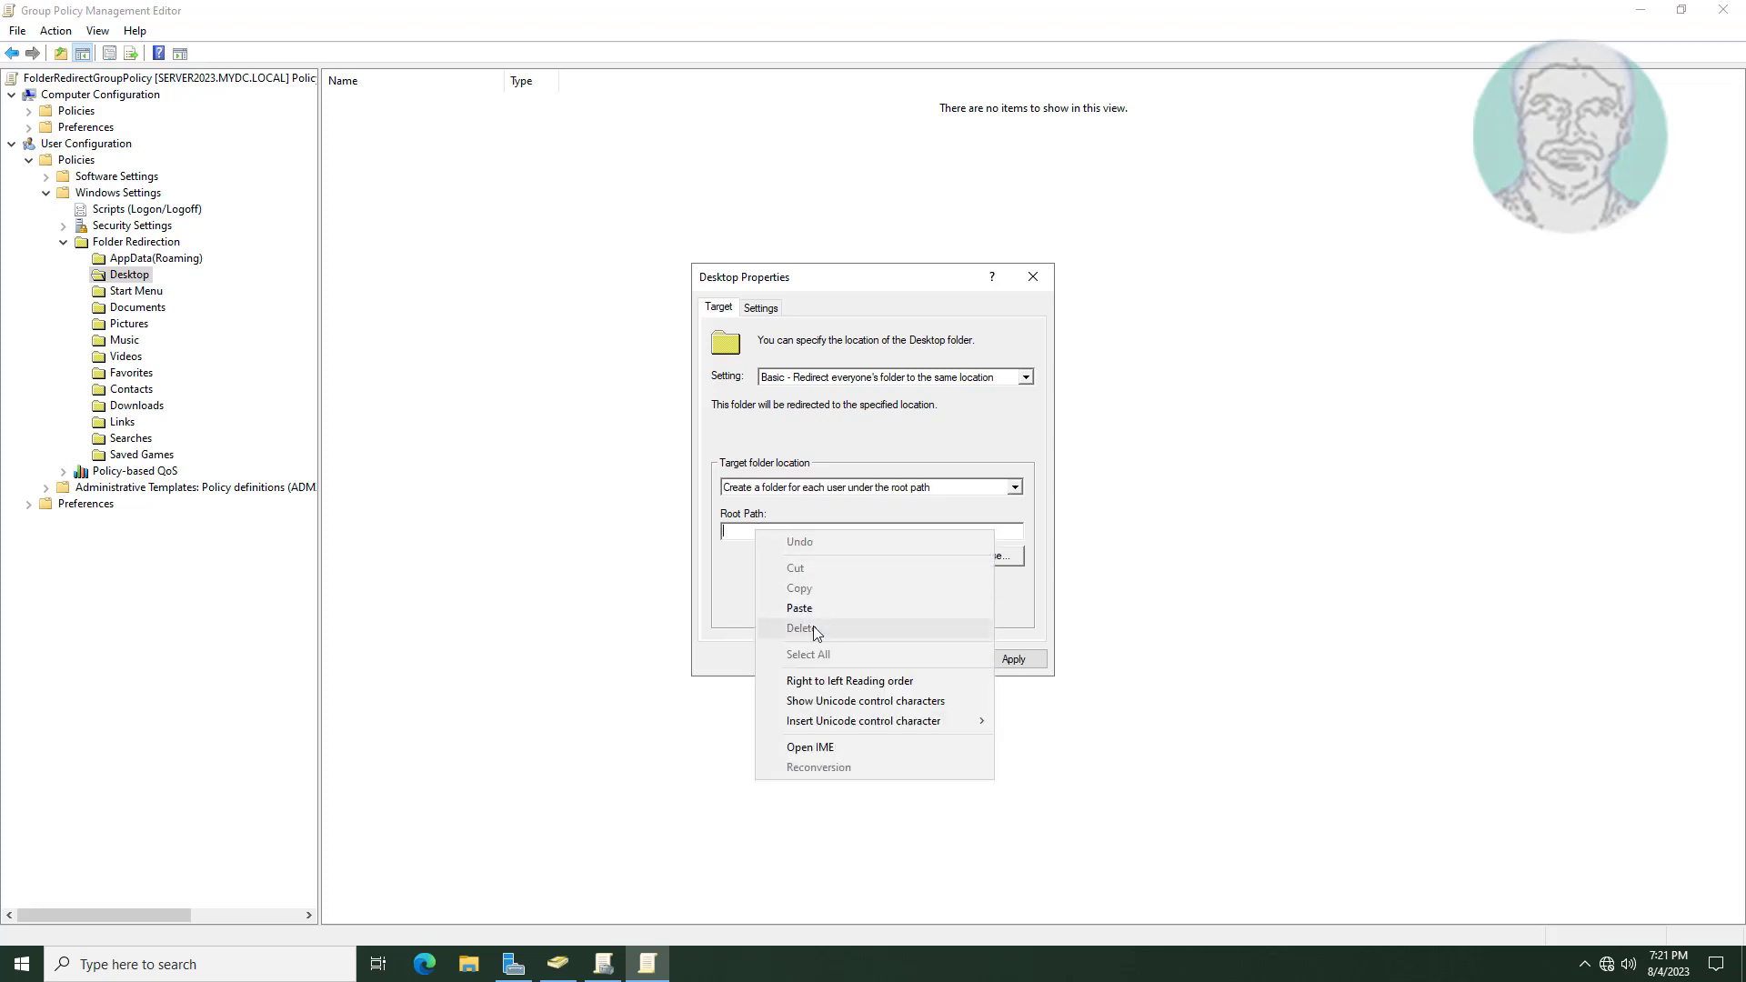
{"action": "left_click", "coordinate": [805, 609]}
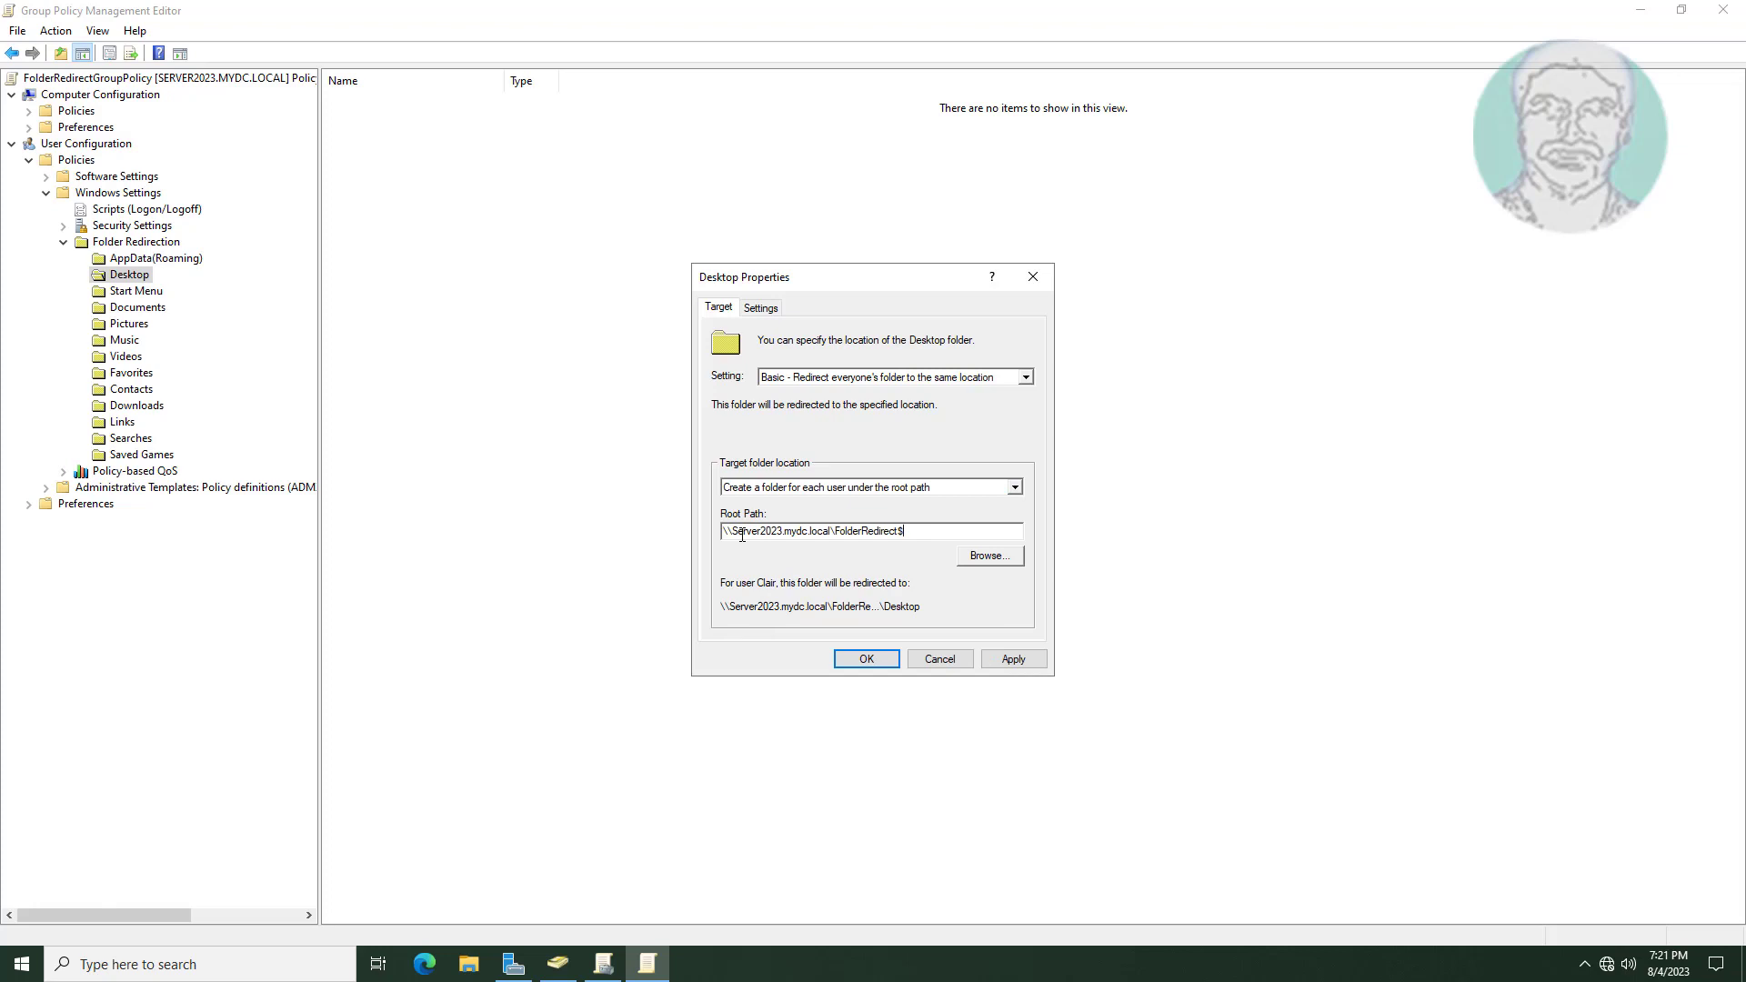
Make Desktop revert to the local profile on policy removal, then apply and accept the warning.
{"action": "left_click", "coordinate": [773, 308]}
{"action": "left_click", "coordinate": [739, 551]}
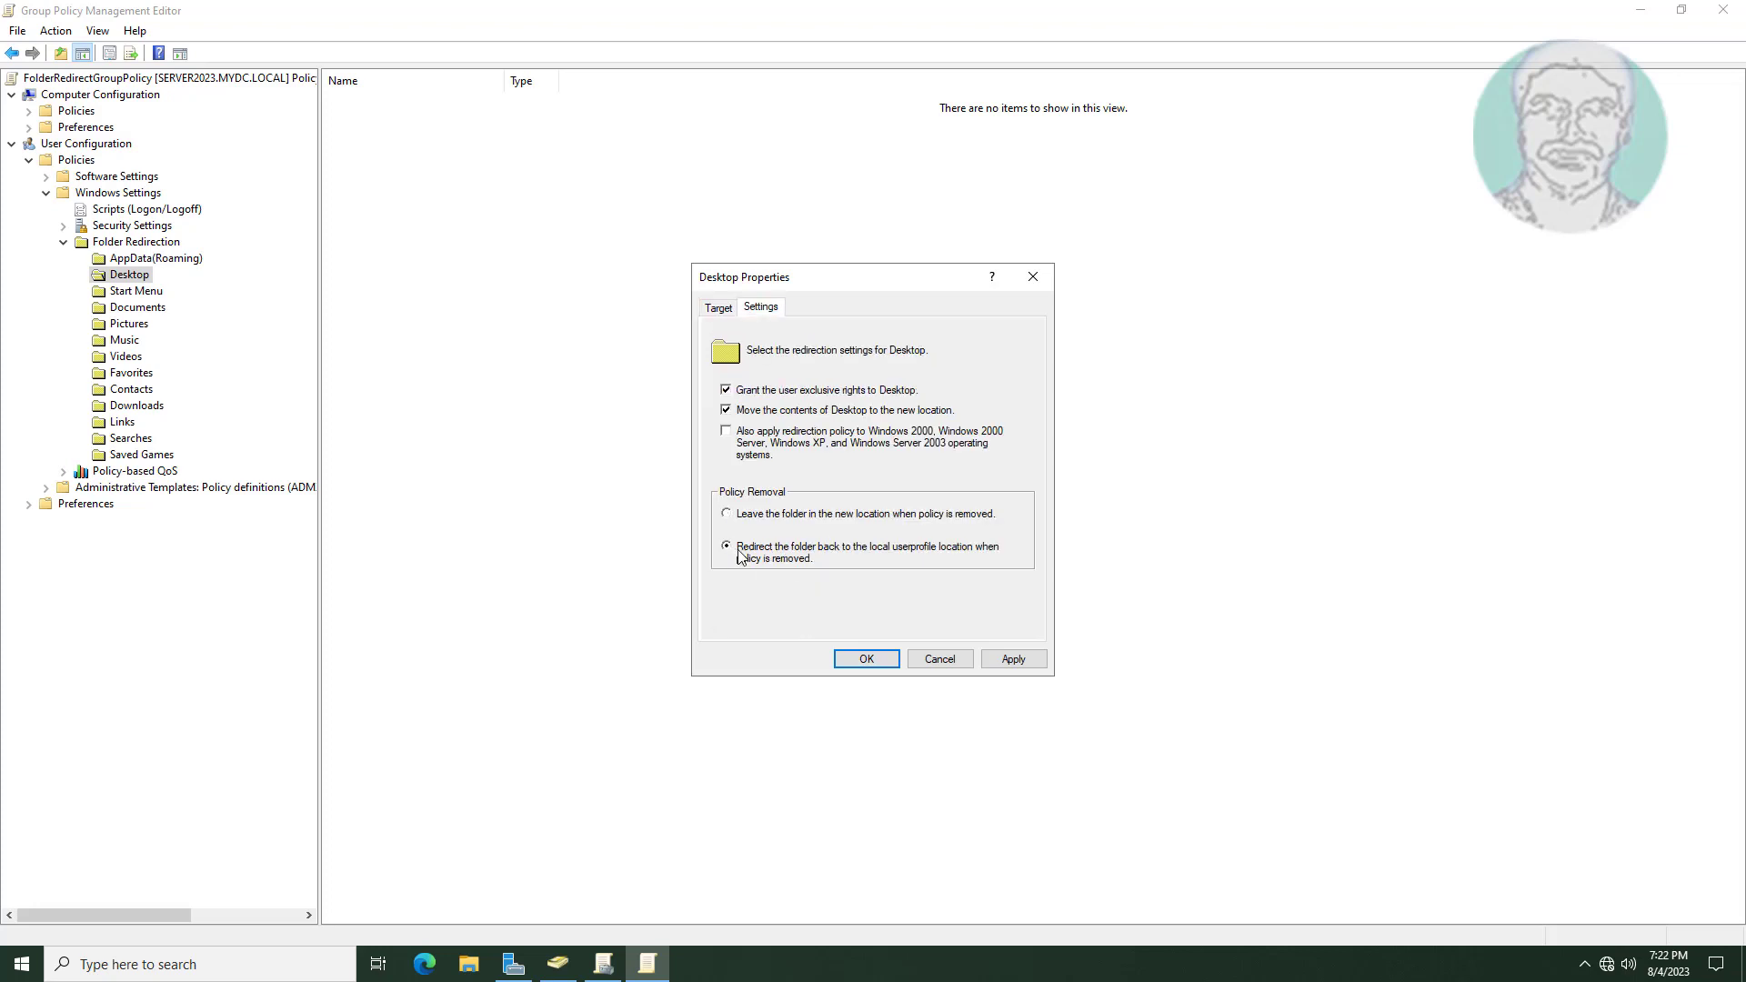
{"action": "left_click", "coordinate": [1013, 659]}
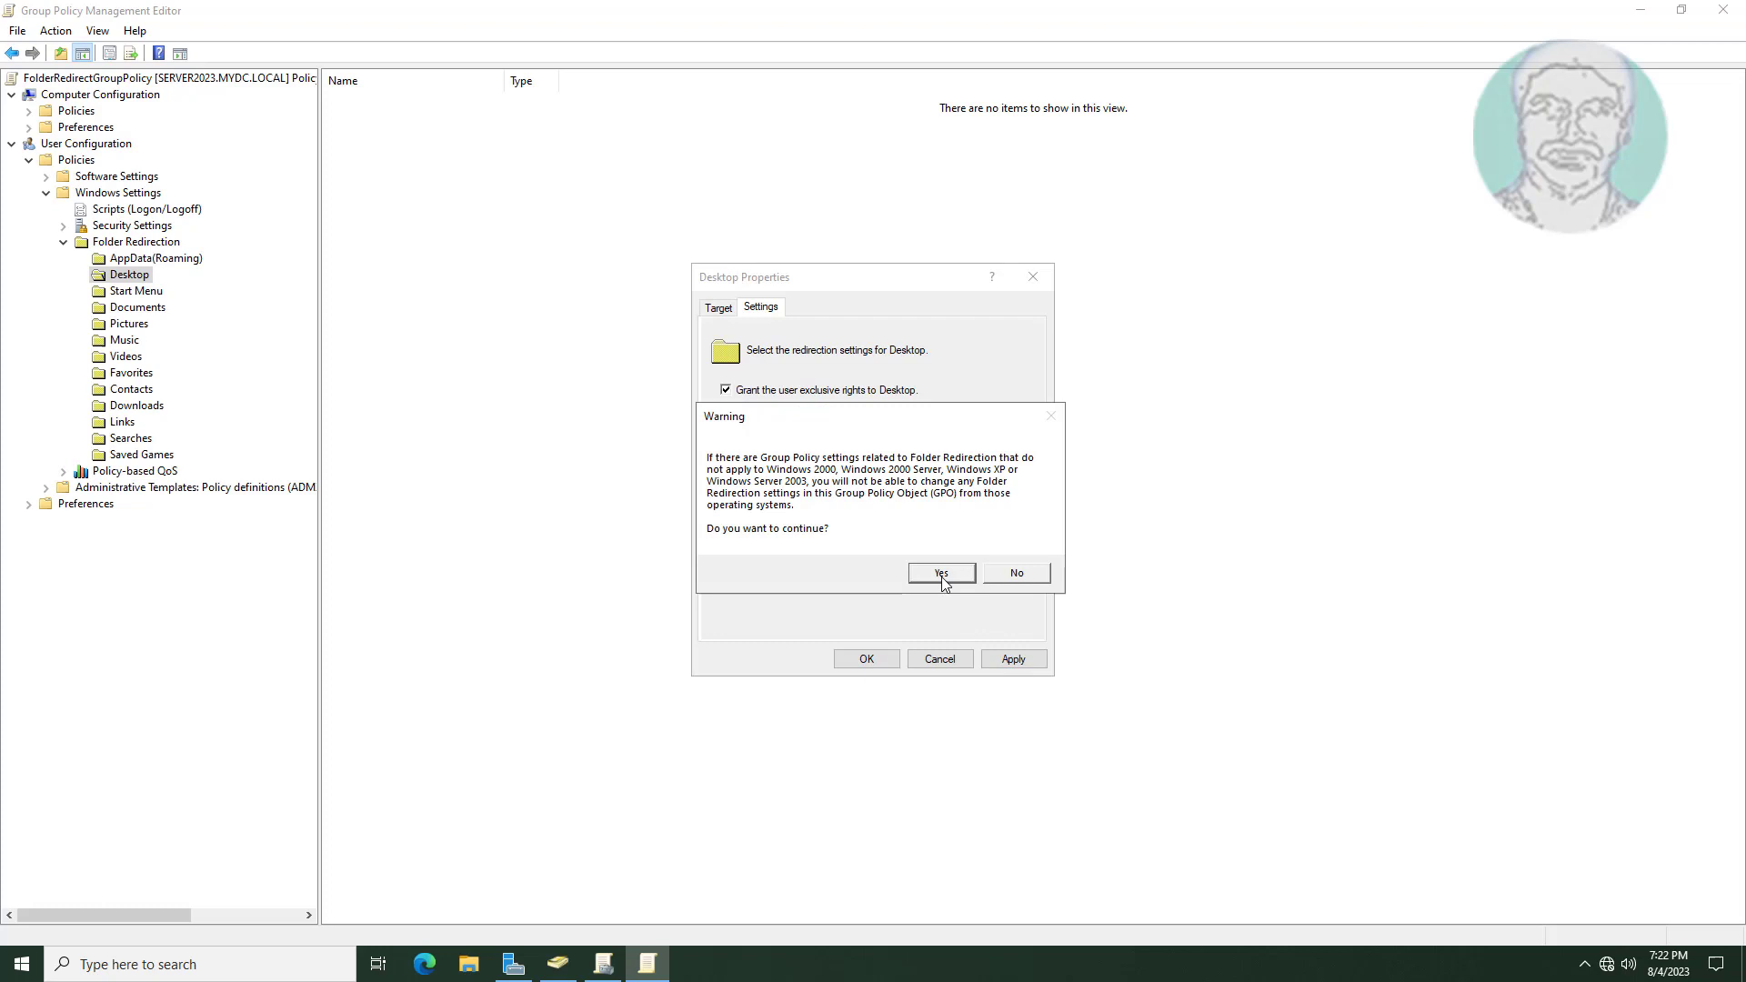
{"action": "left_click", "coordinate": [942, 575]}
{"action": "left_click", "coordinate": [719, 309]}
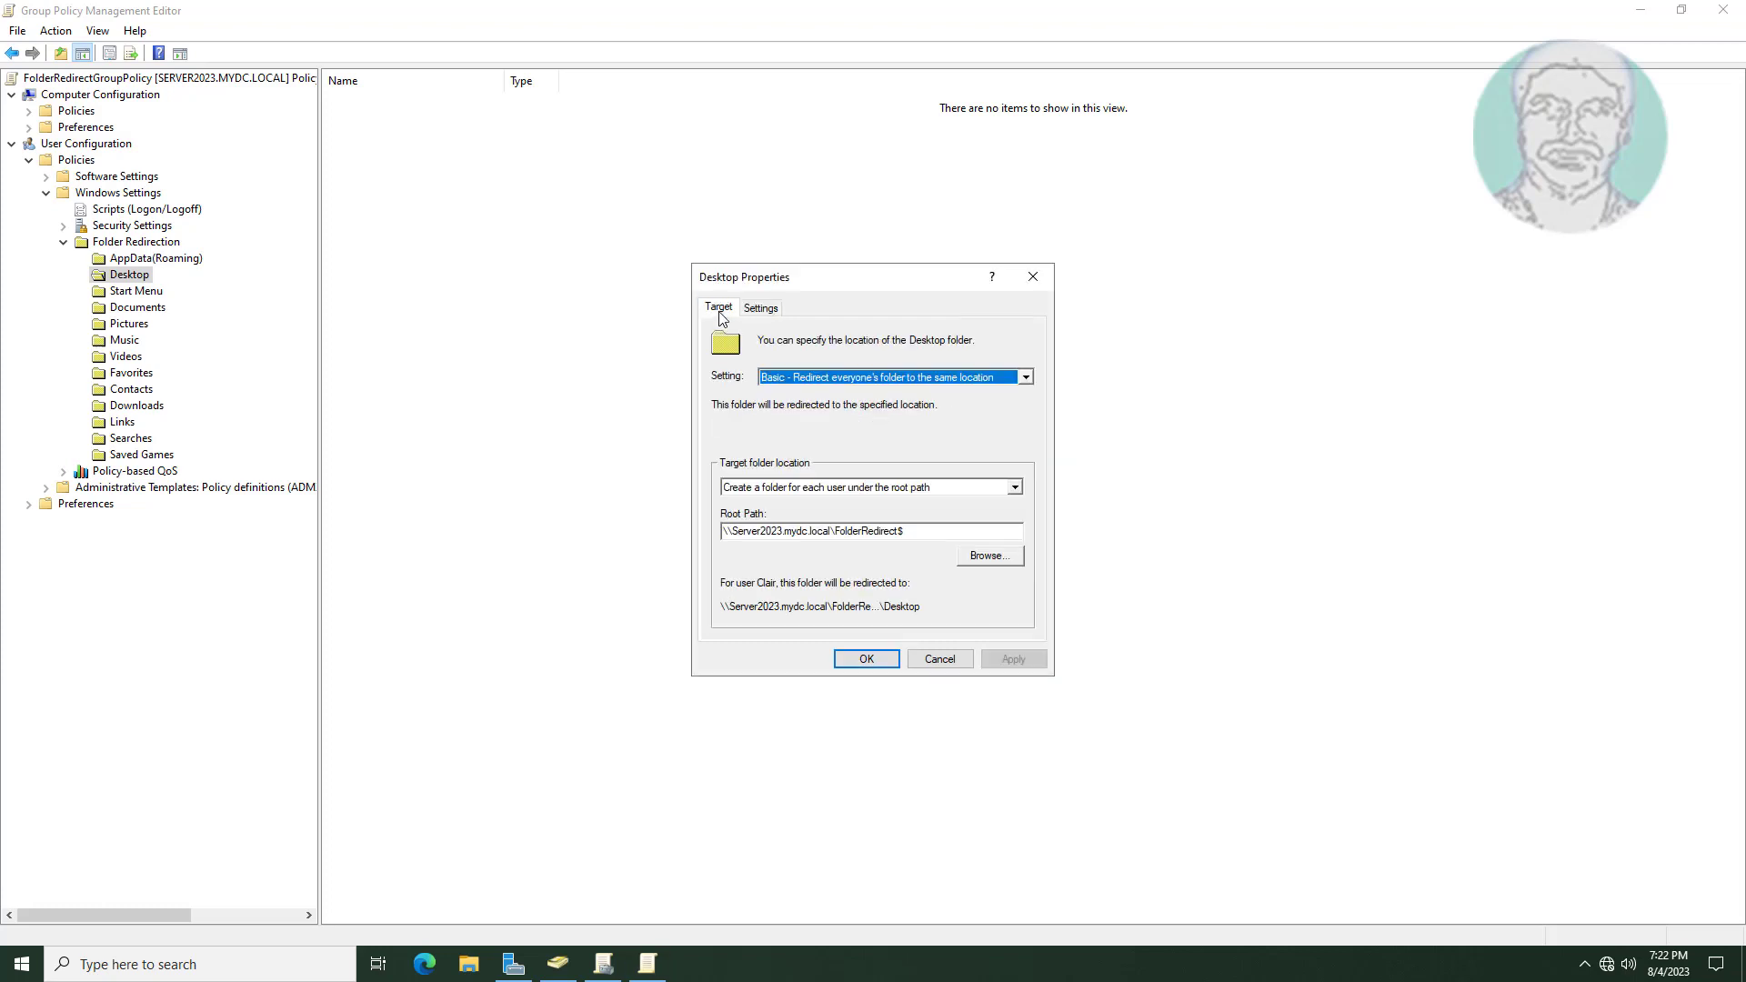
{"action": "left_click", "coordinate": [867, 659]}
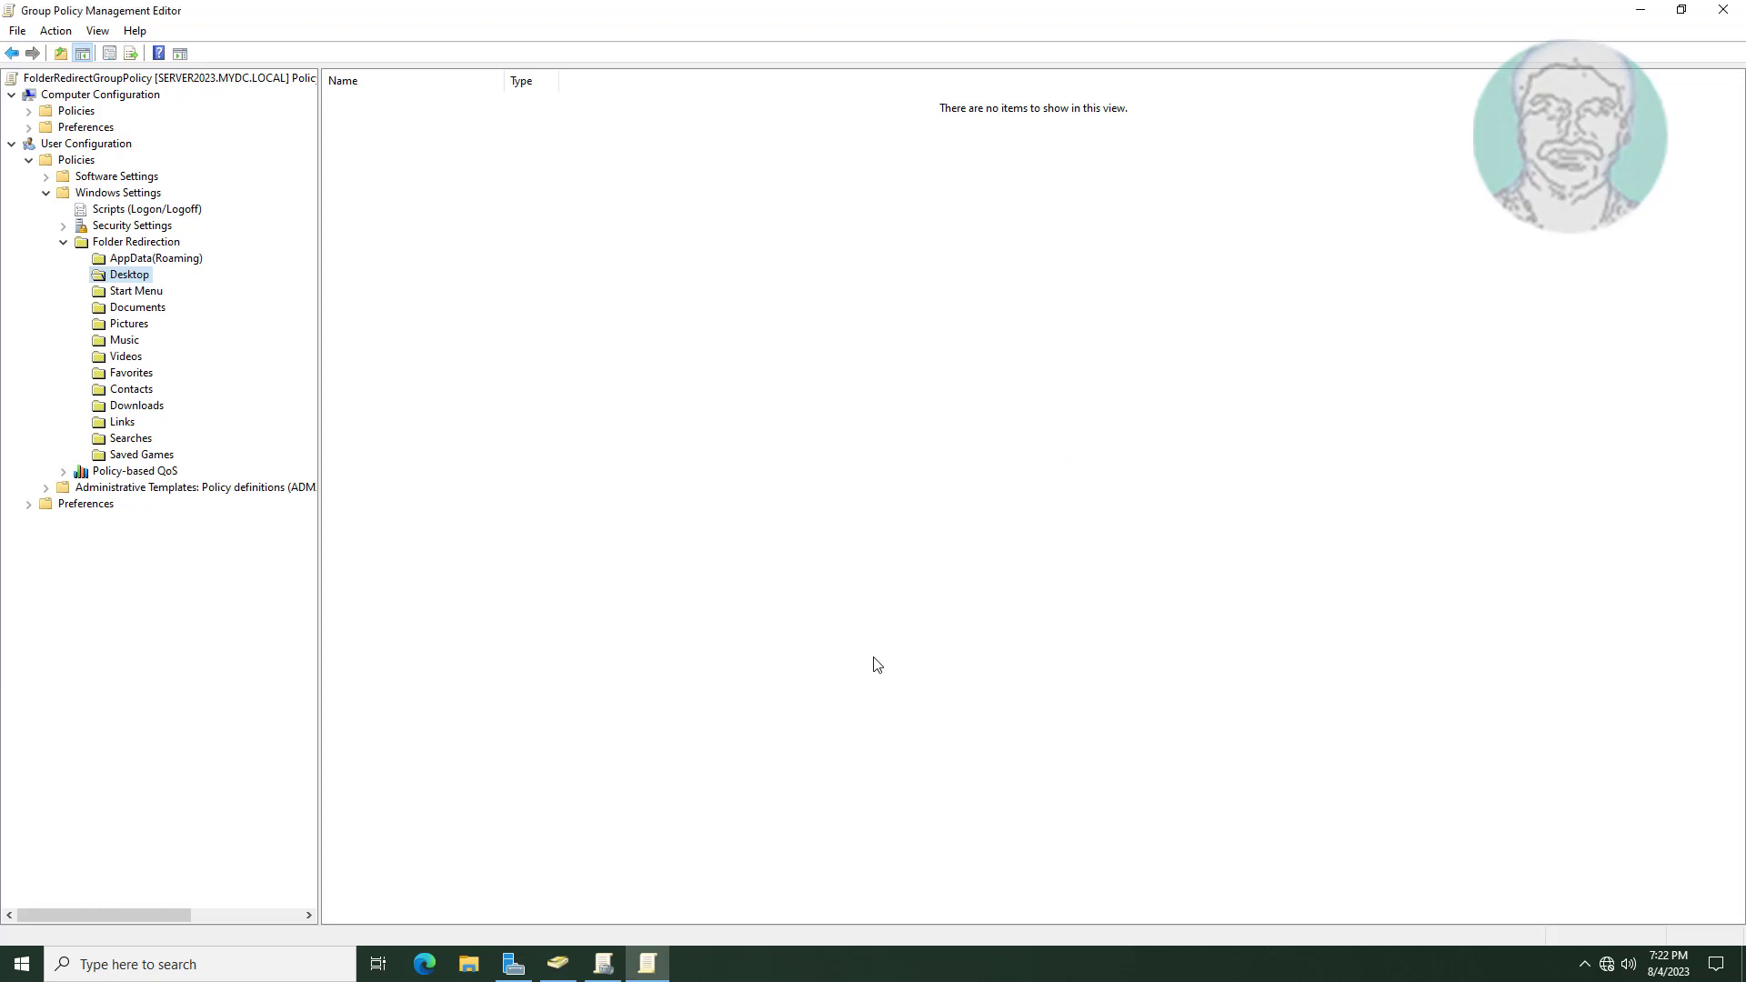
{"action": "left_click", "coordinate": [146, 309]}
Set Documents to Basic redirection with per-user folders under \\Server2023.mydc.local\FolderRedirect$ and apply.
{"action": "right_click", "coordinate": [165, 309]}
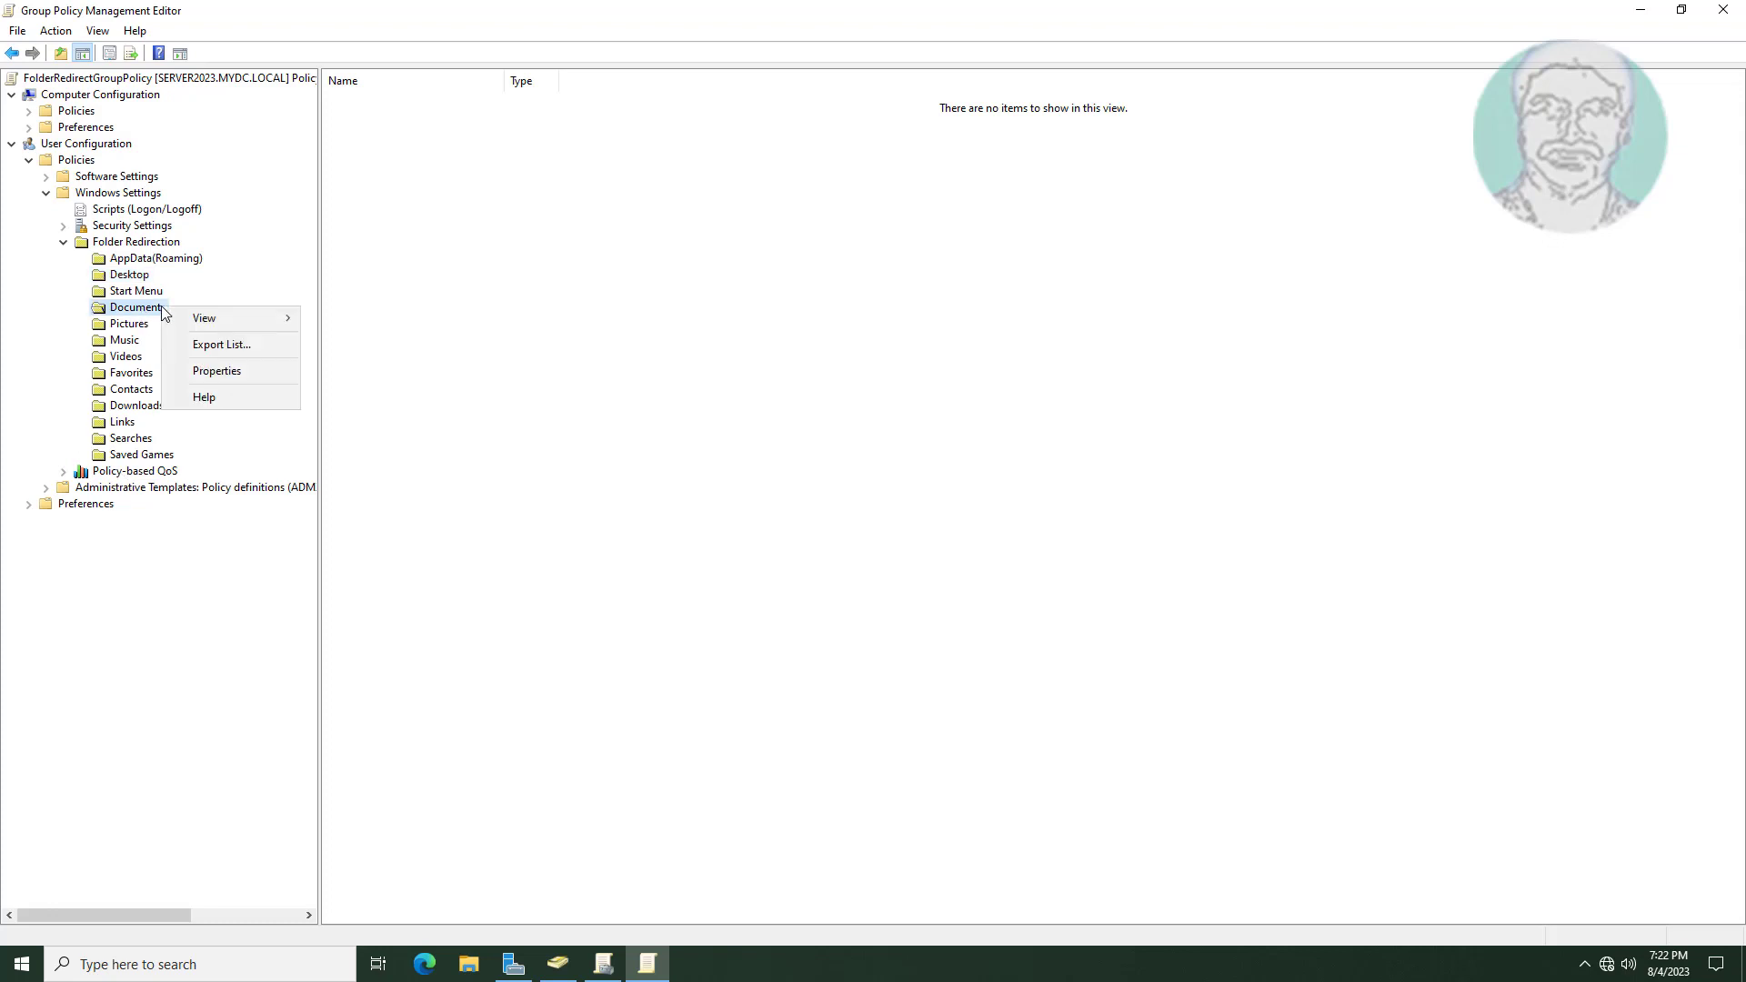
{"action": "left_click", "coordinate": [218, 371]}
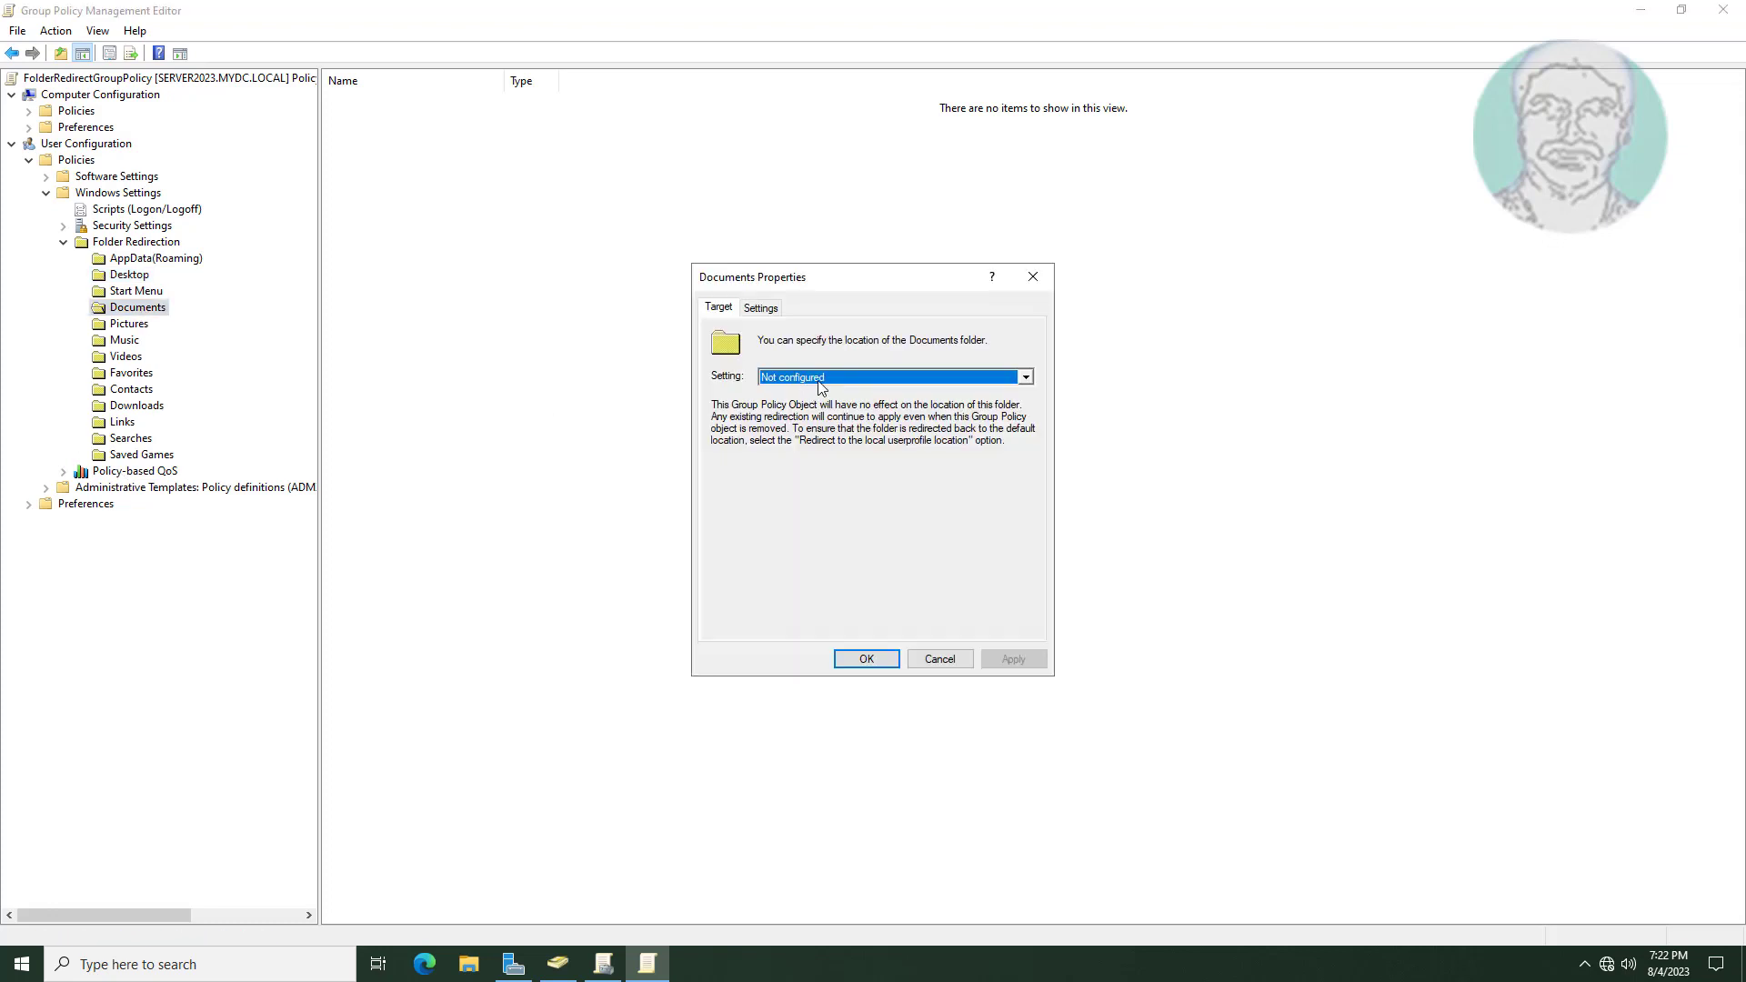
{"action": "left_click", "coordinate": [821, 382]}
{"action": "left_click", "coordinate": [823, 393]}
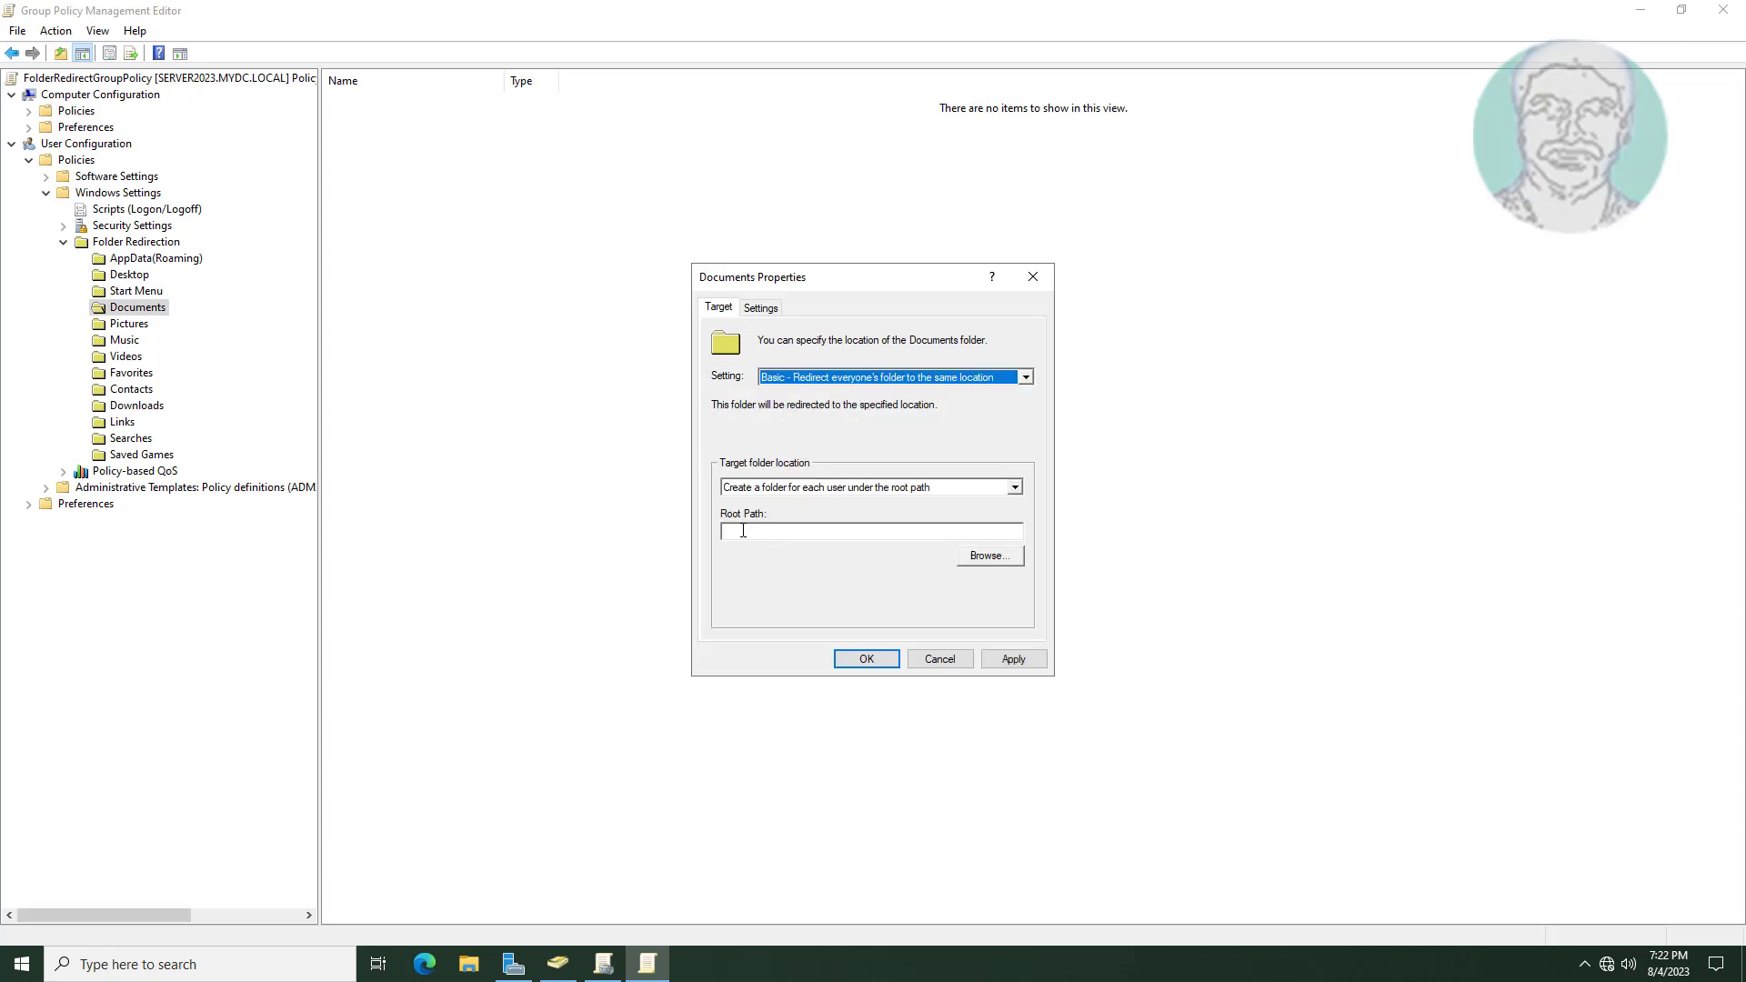
{"action": "left_click", "coordinate": [779, 491]}
{"action": "left_click", "coordinate": [778, 494]}
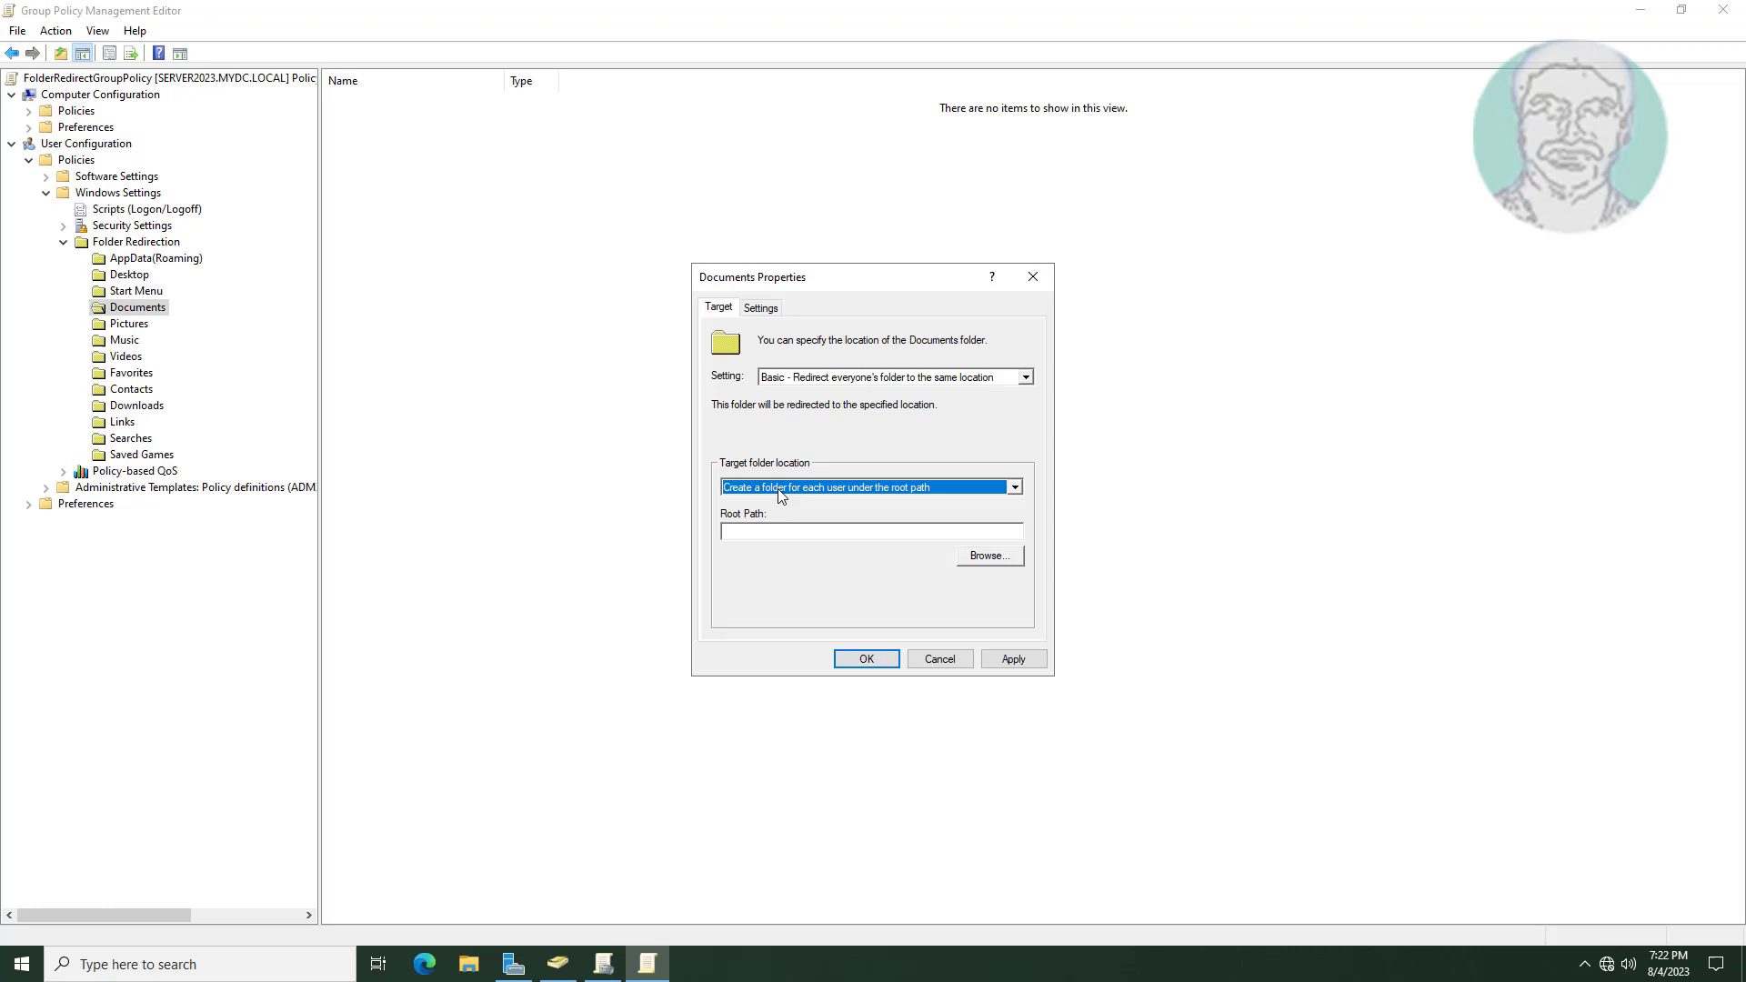
{"action": "left_click", "coordinate": [756, 528]}
{"action": "right_click", "coordinate": [755, 528]}
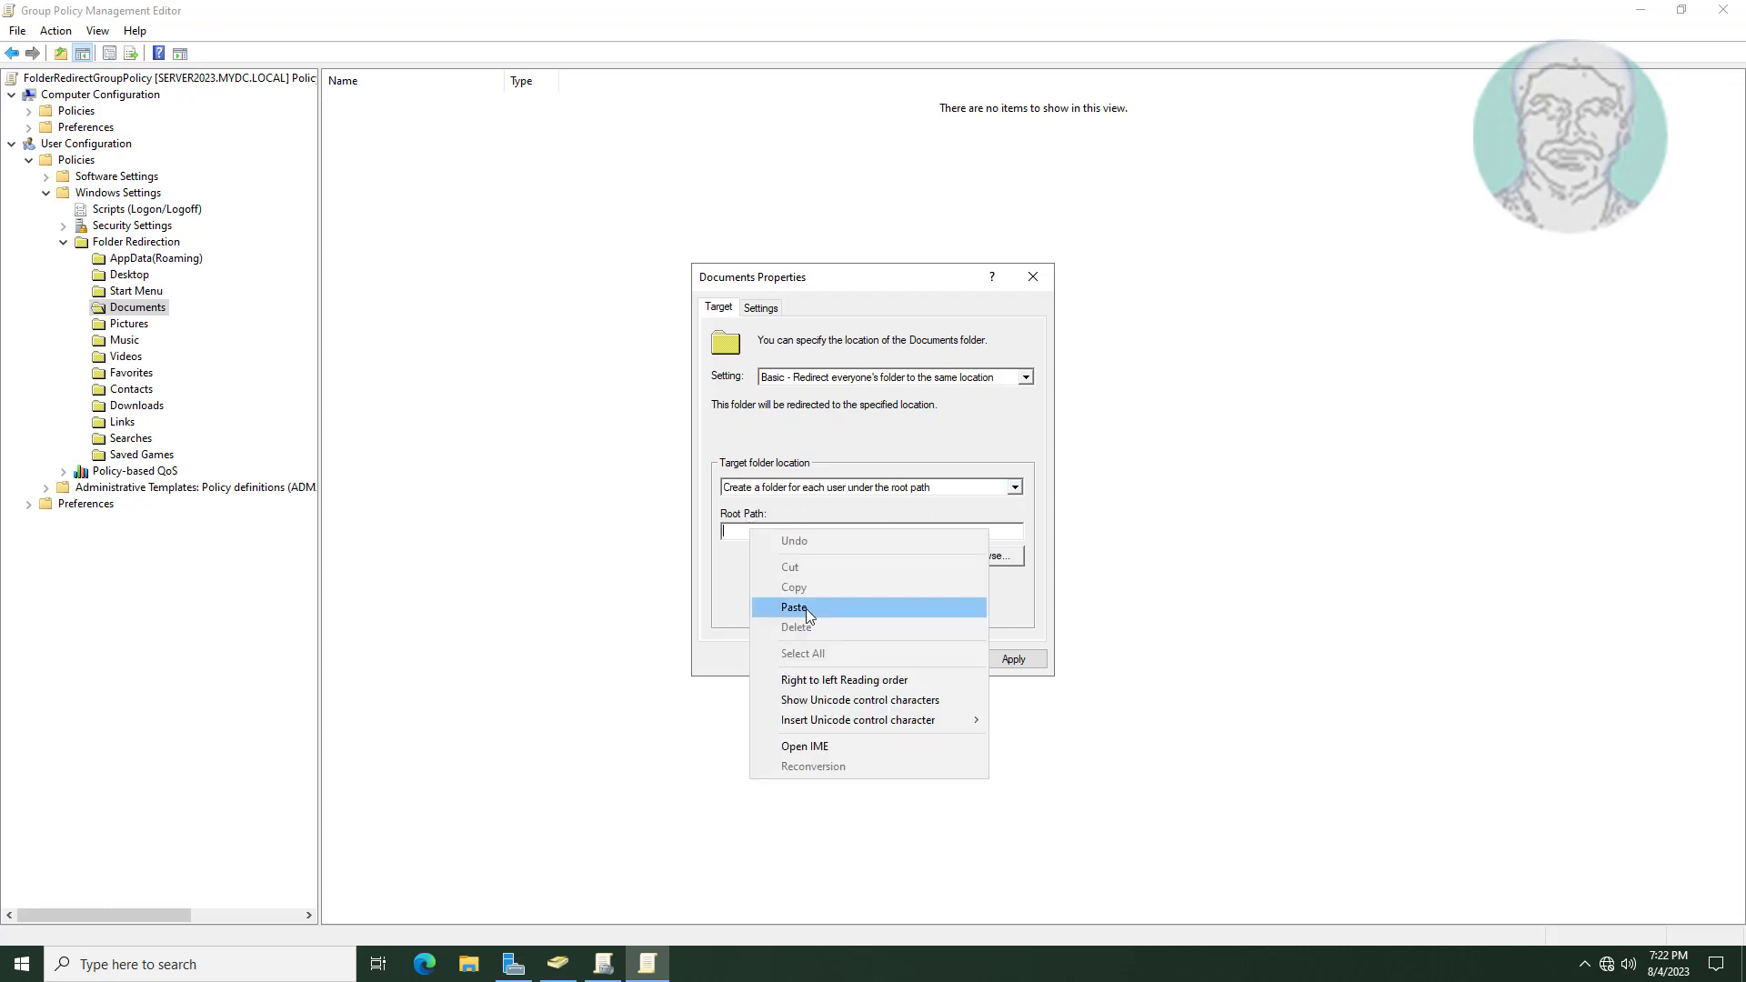
{"action": "left_click", "coordinate": [802, 616]}
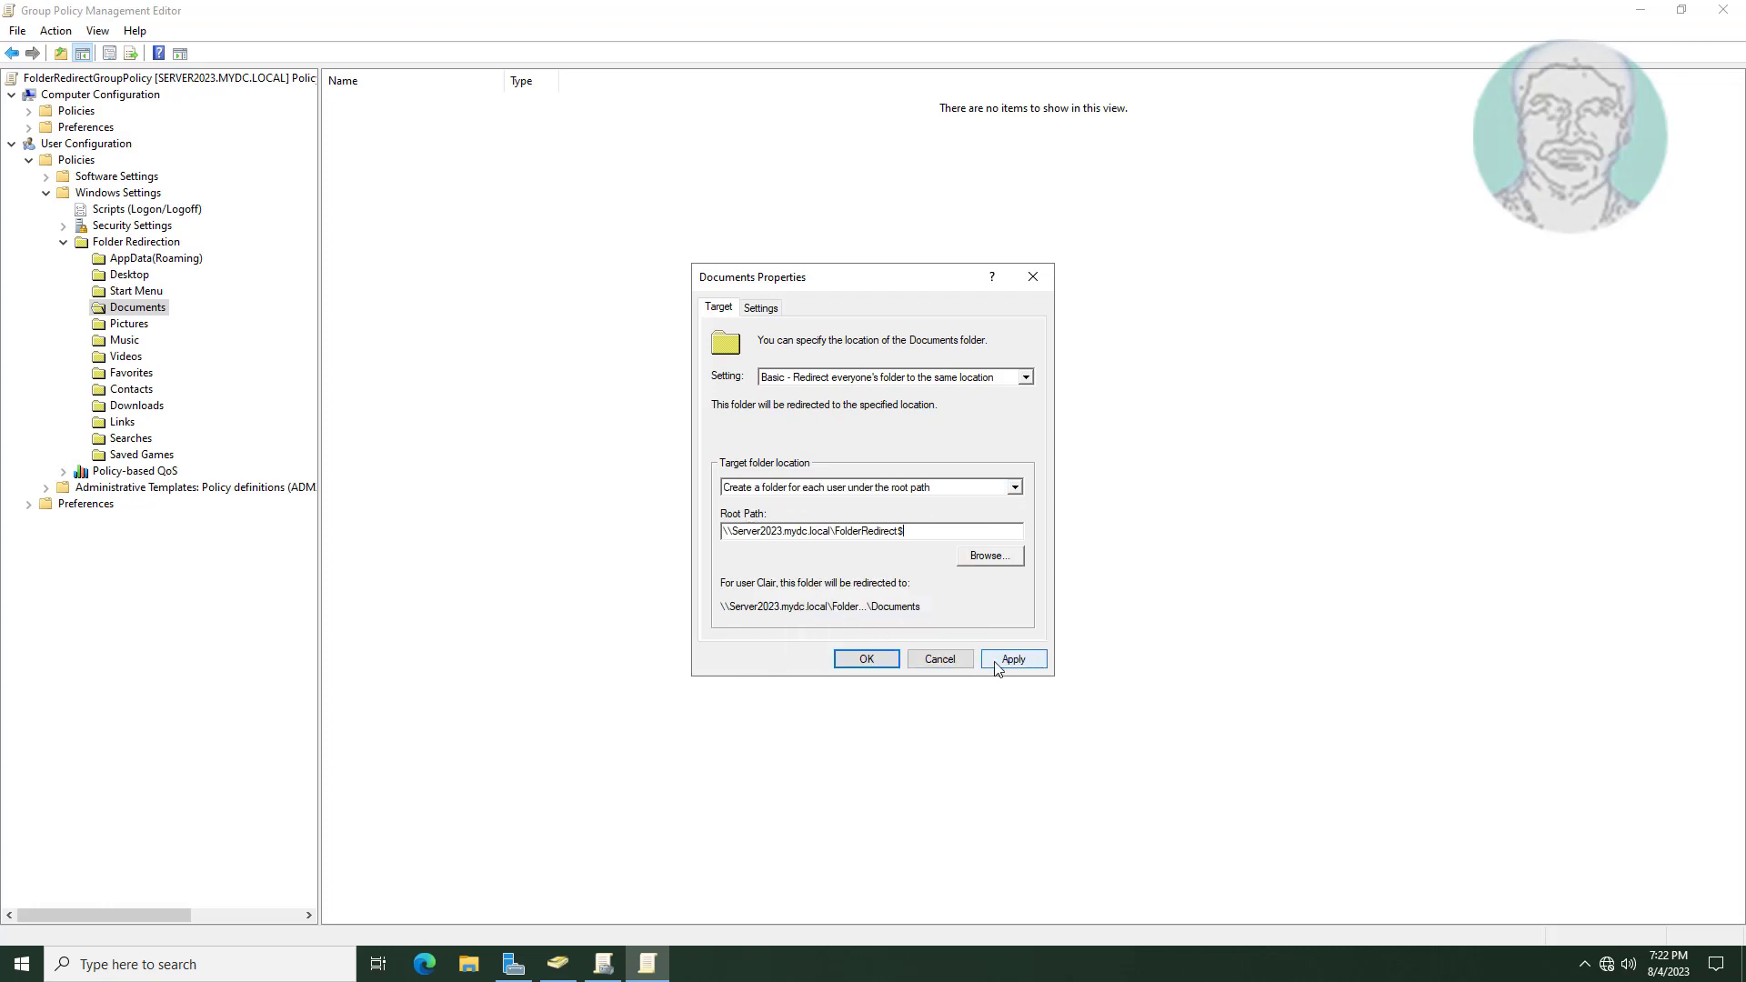
{"action": "left_click", "coordinate": [1022, 660]}
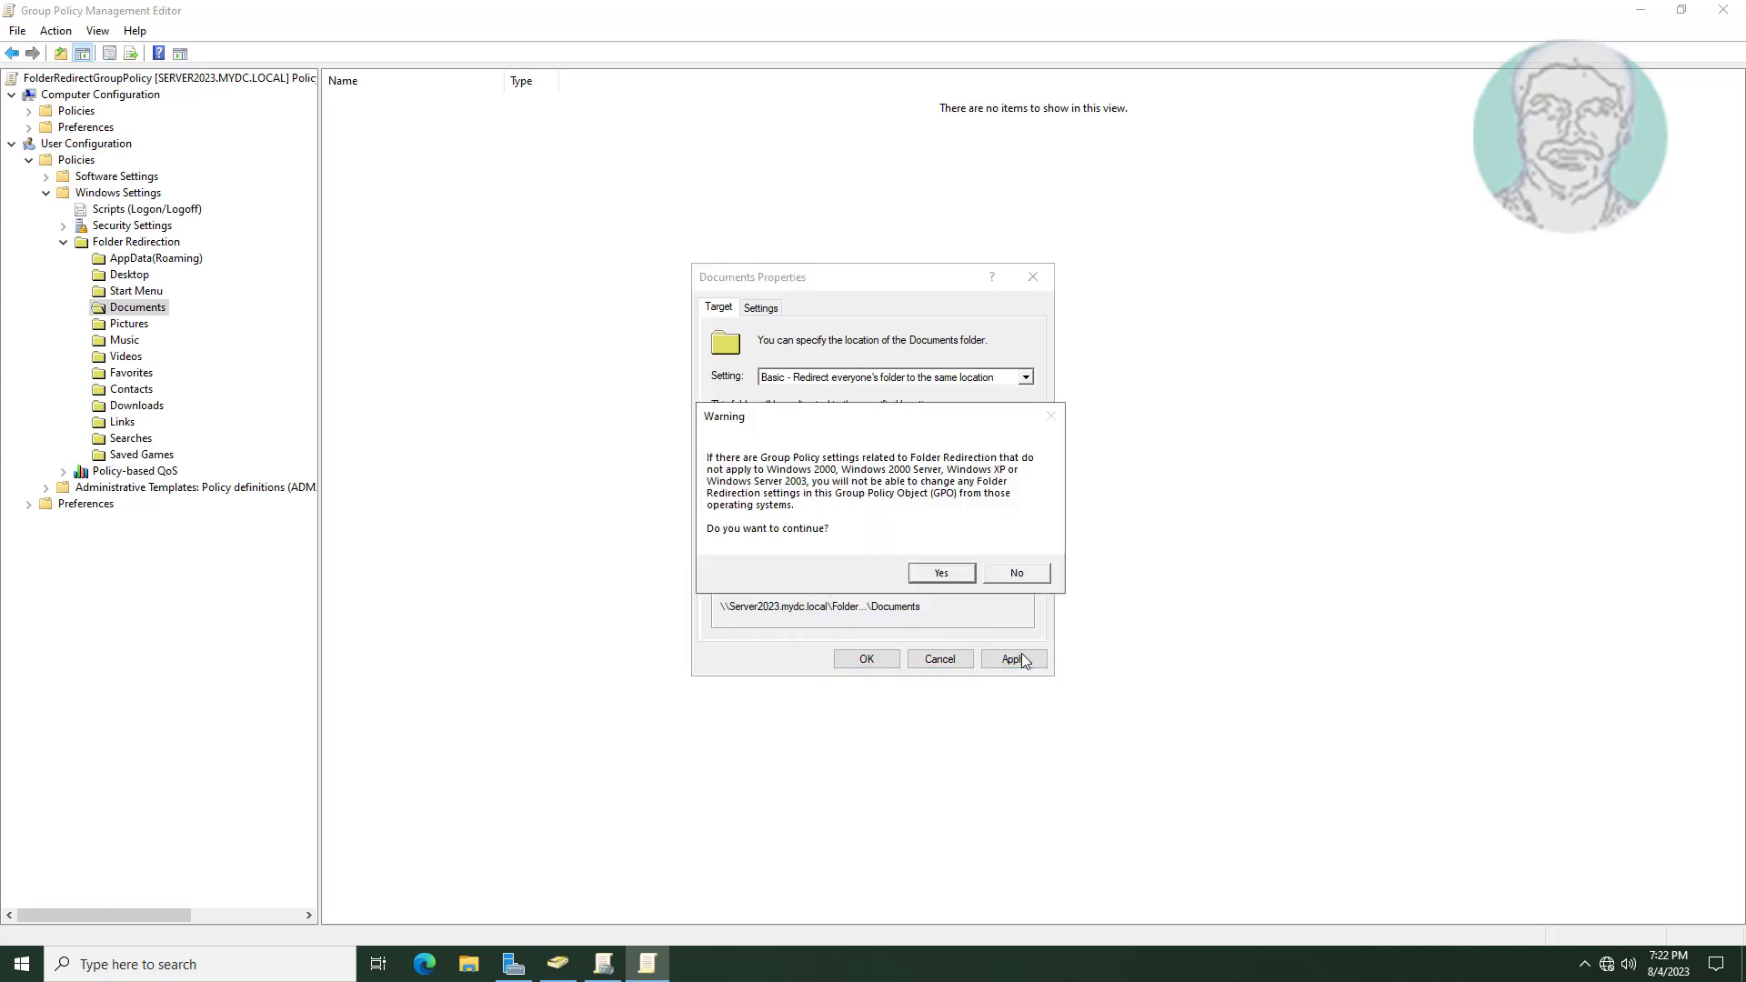
{"action": "left_click", "coordinate": [927, 575]}
Redirect Documents back to the local profile when the policy is removed, apply, and close.
{"action": "left_click", "coordinate": [761, 310]}
{"action": "left_click", "coordinate": [727, 547]}
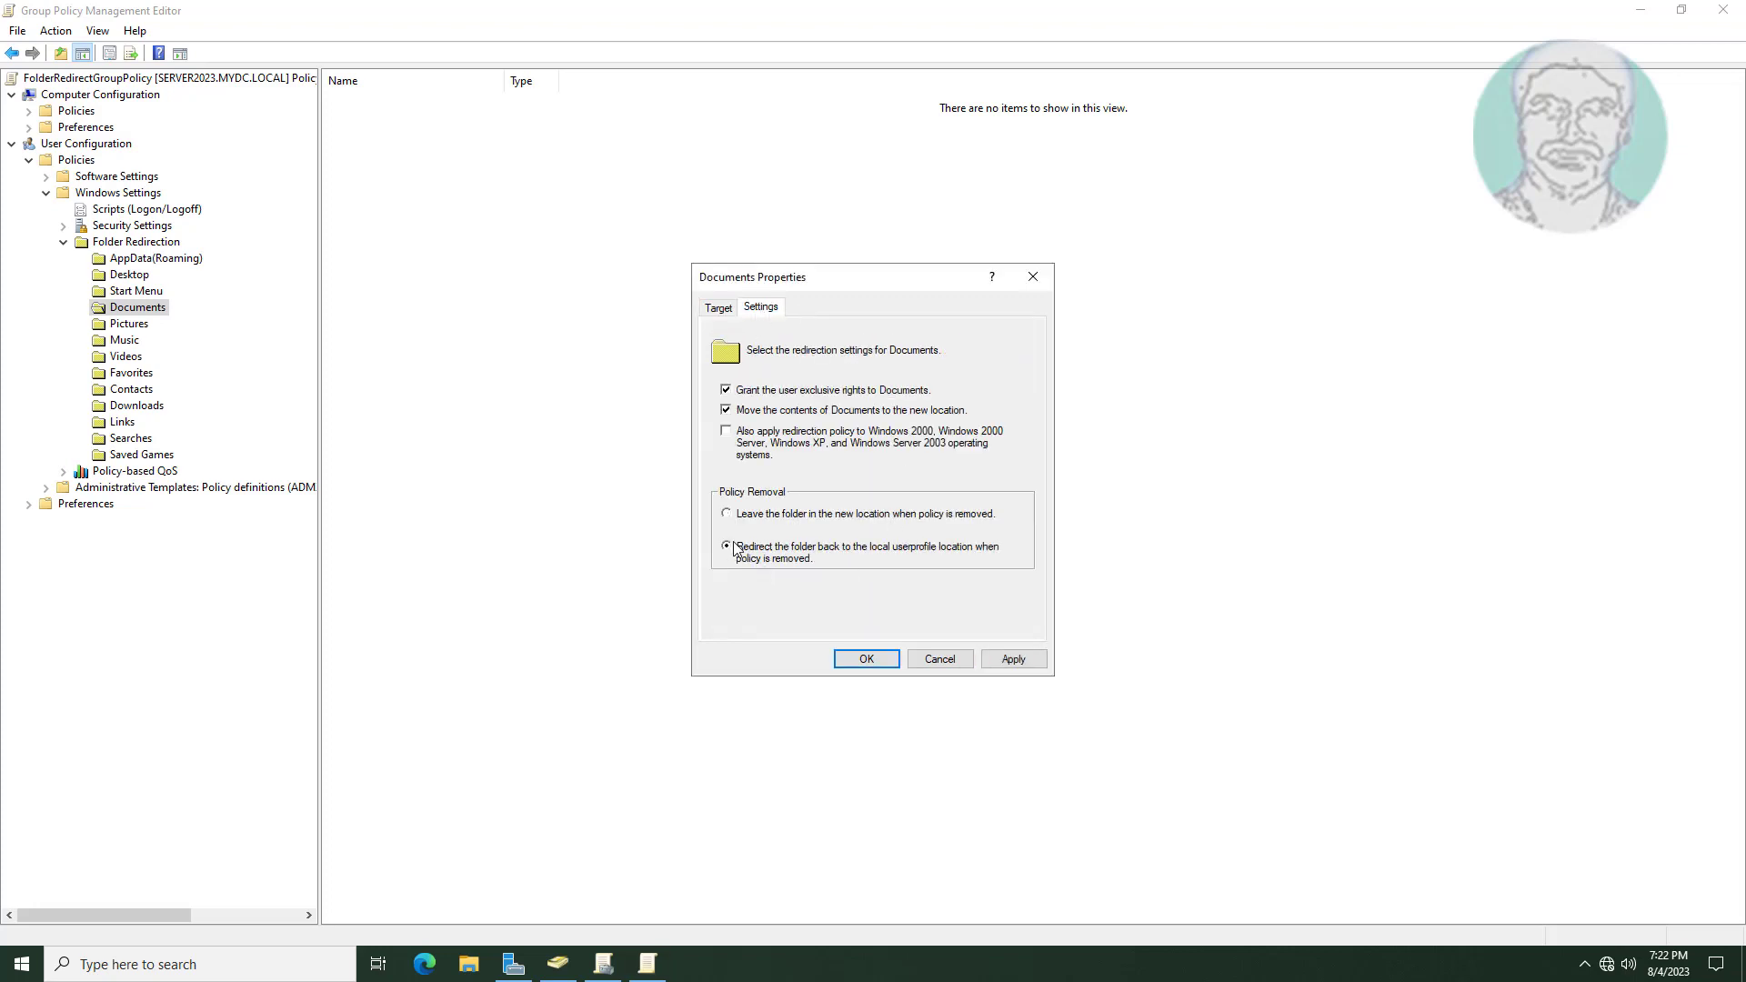
{"action": "left_click", "coordinate": [1021, 660]}
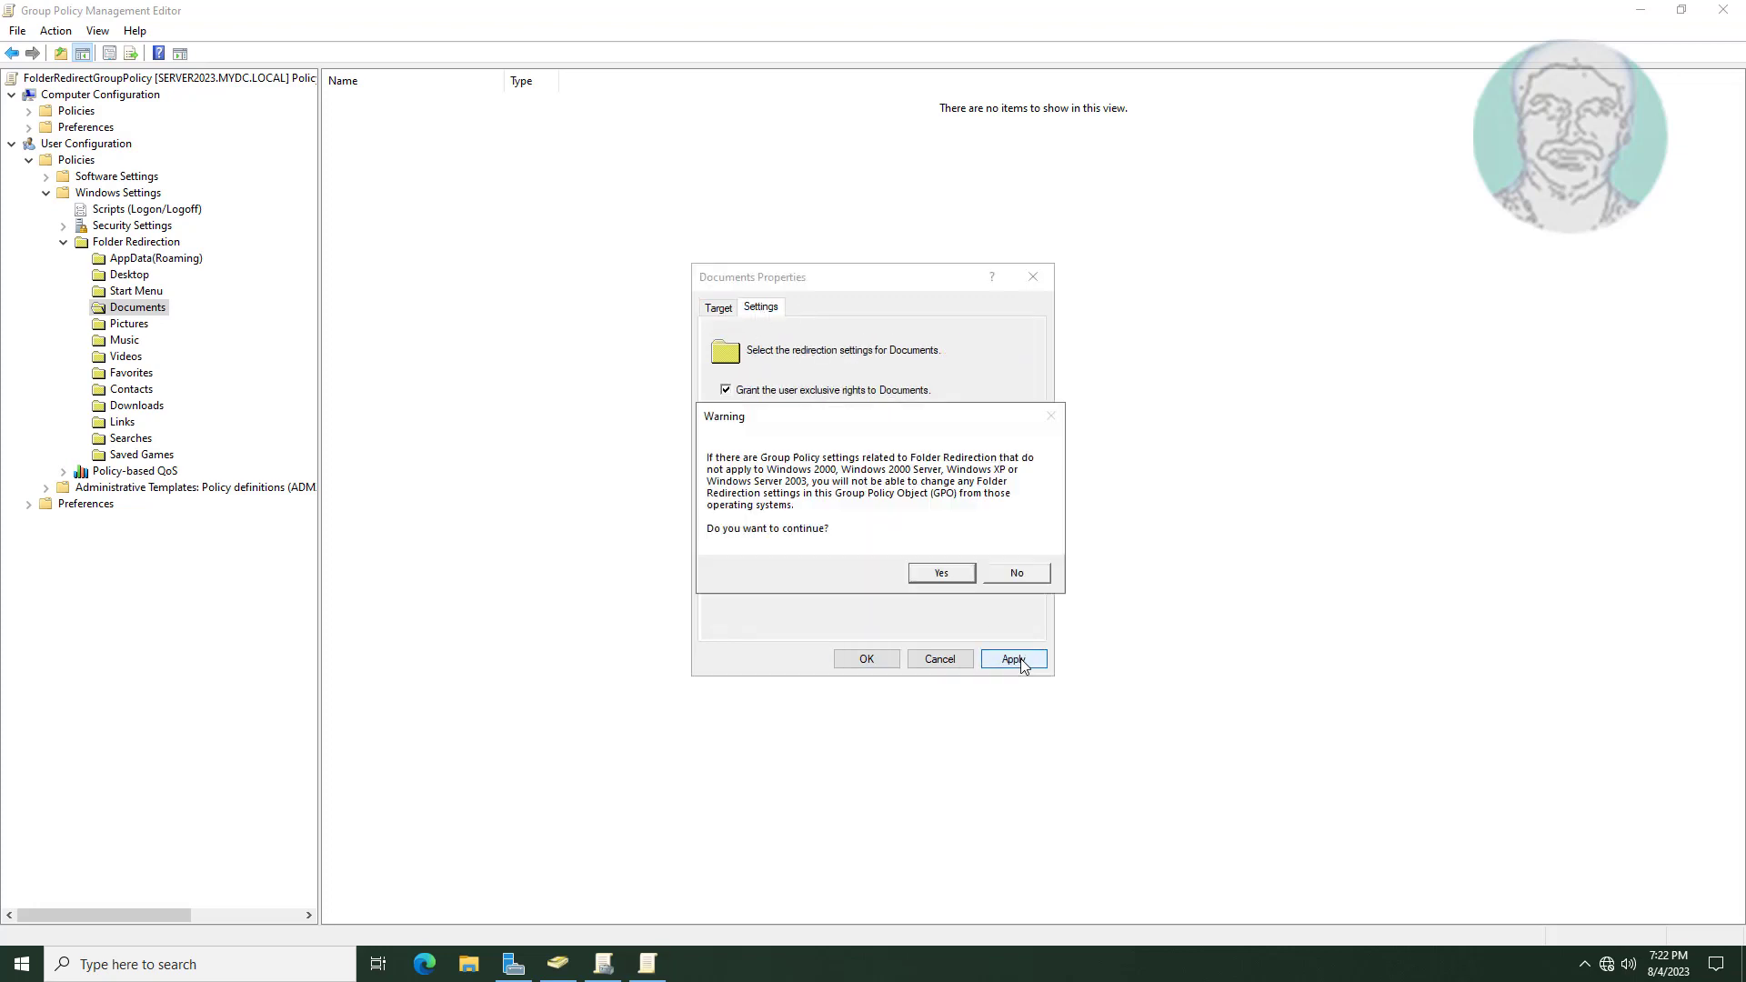
{"action": "left_click", "coordinate": [936, 574]}
{"action": "left_click", "coordinate": [869, 659]}
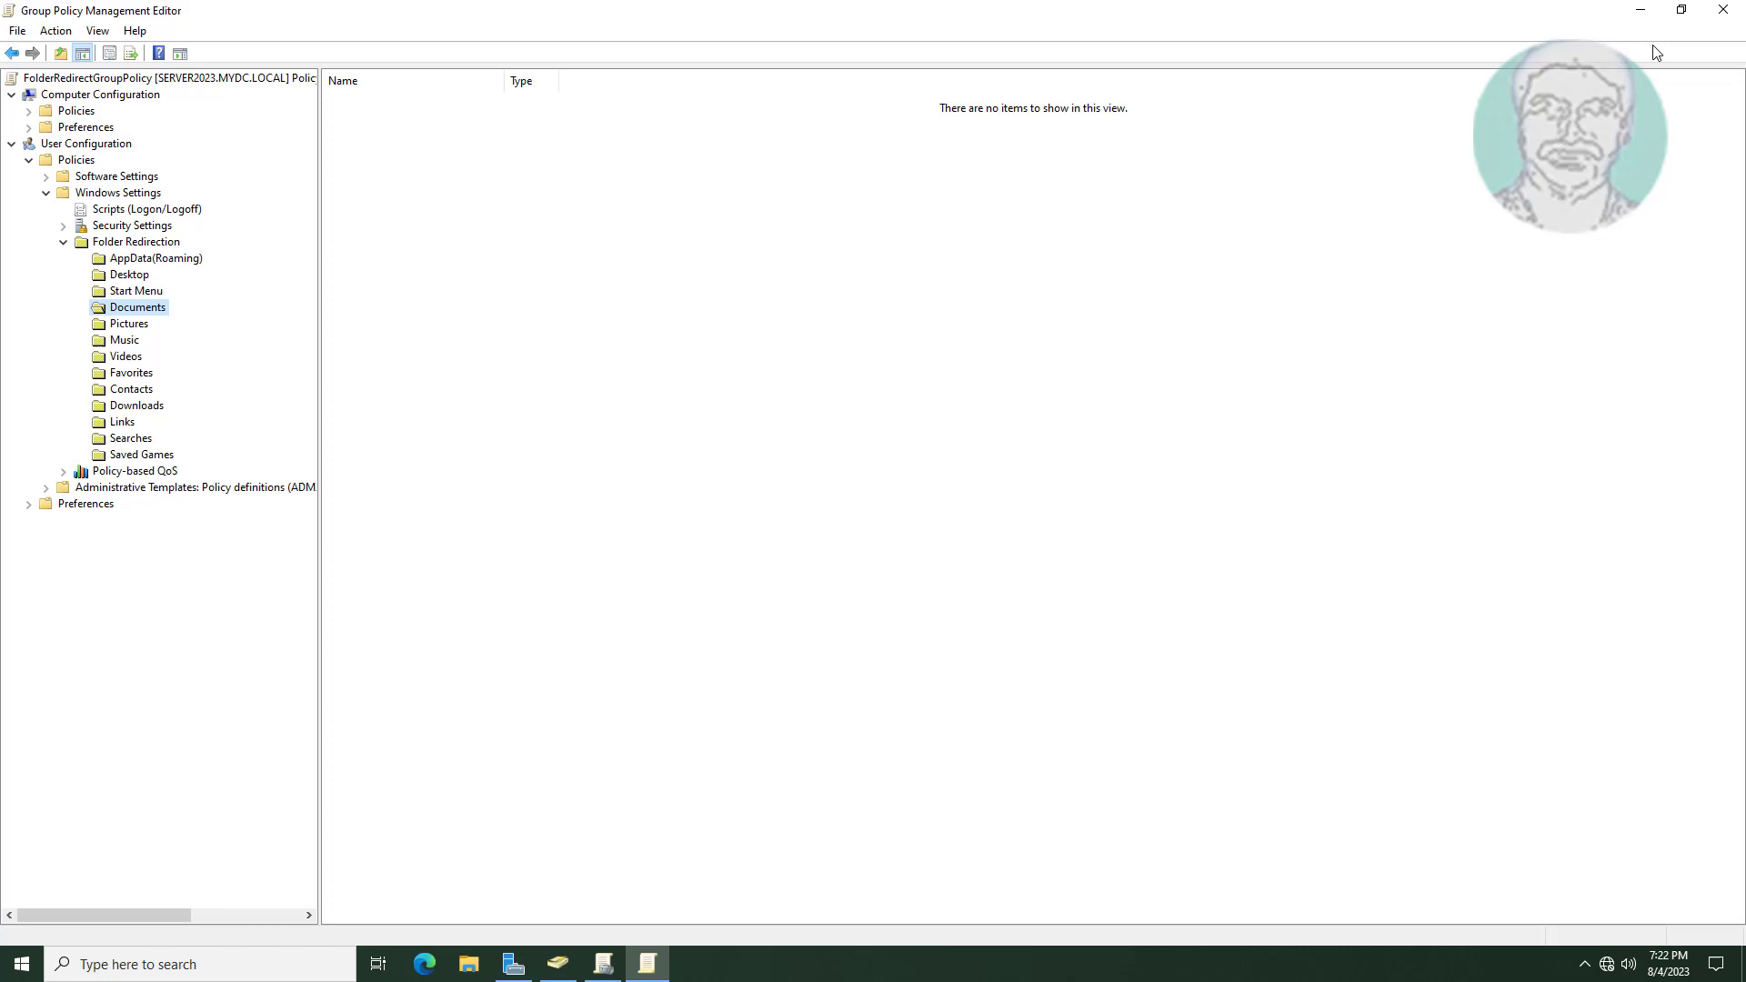
Minimize both policy windows and open FolderRedirect's actions in Active Directory Users and Computers.
{"action": "left_click", "coordinate": [1640, 11]}
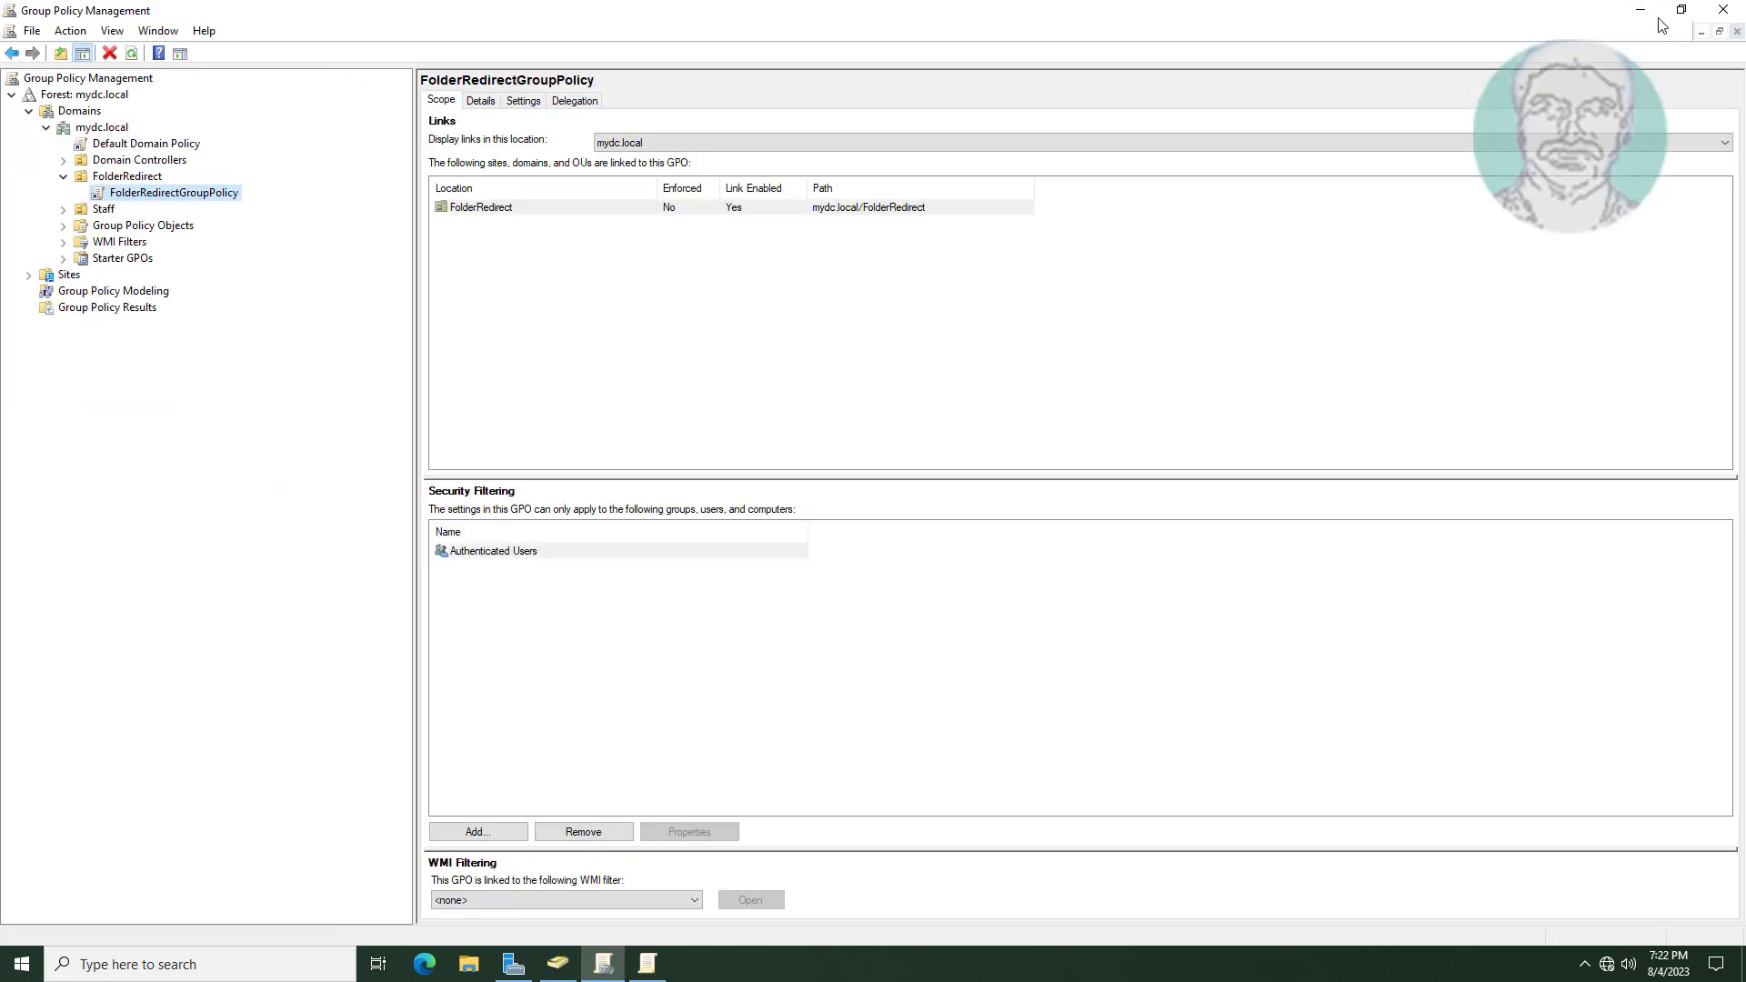
{"action": "left_click", "coordinate": [1640, 11]}
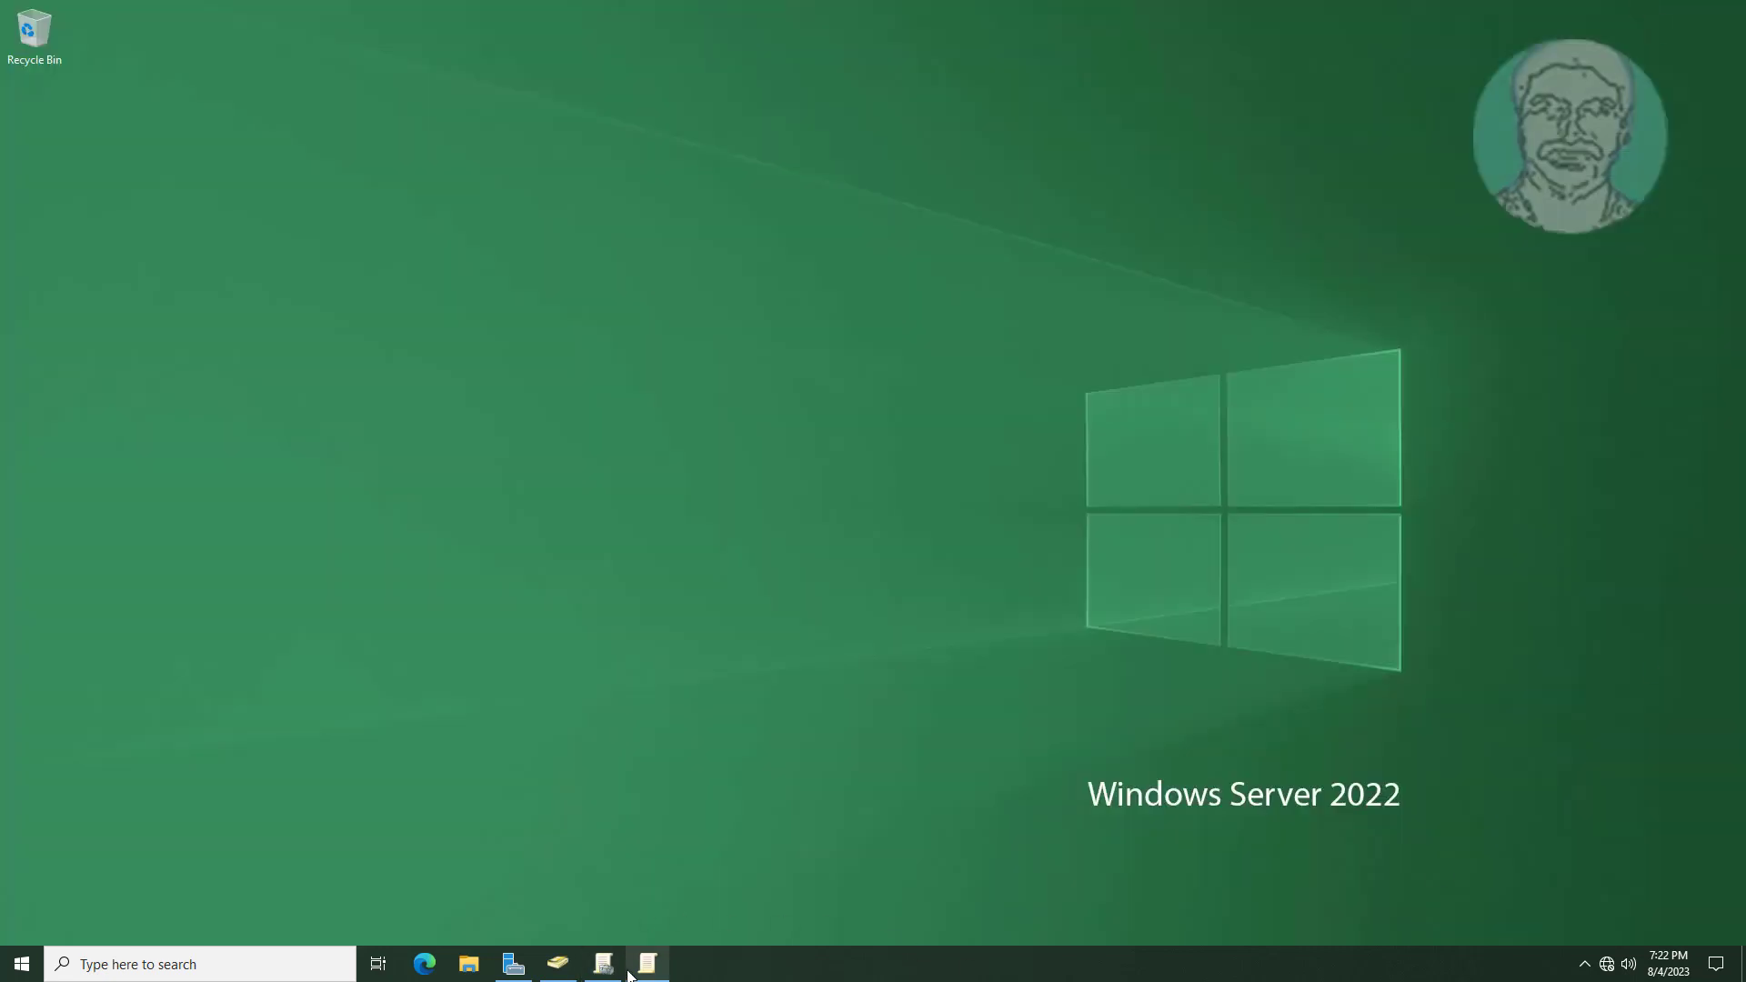
{"action": "left_click", "coordinate": [557, 964]}
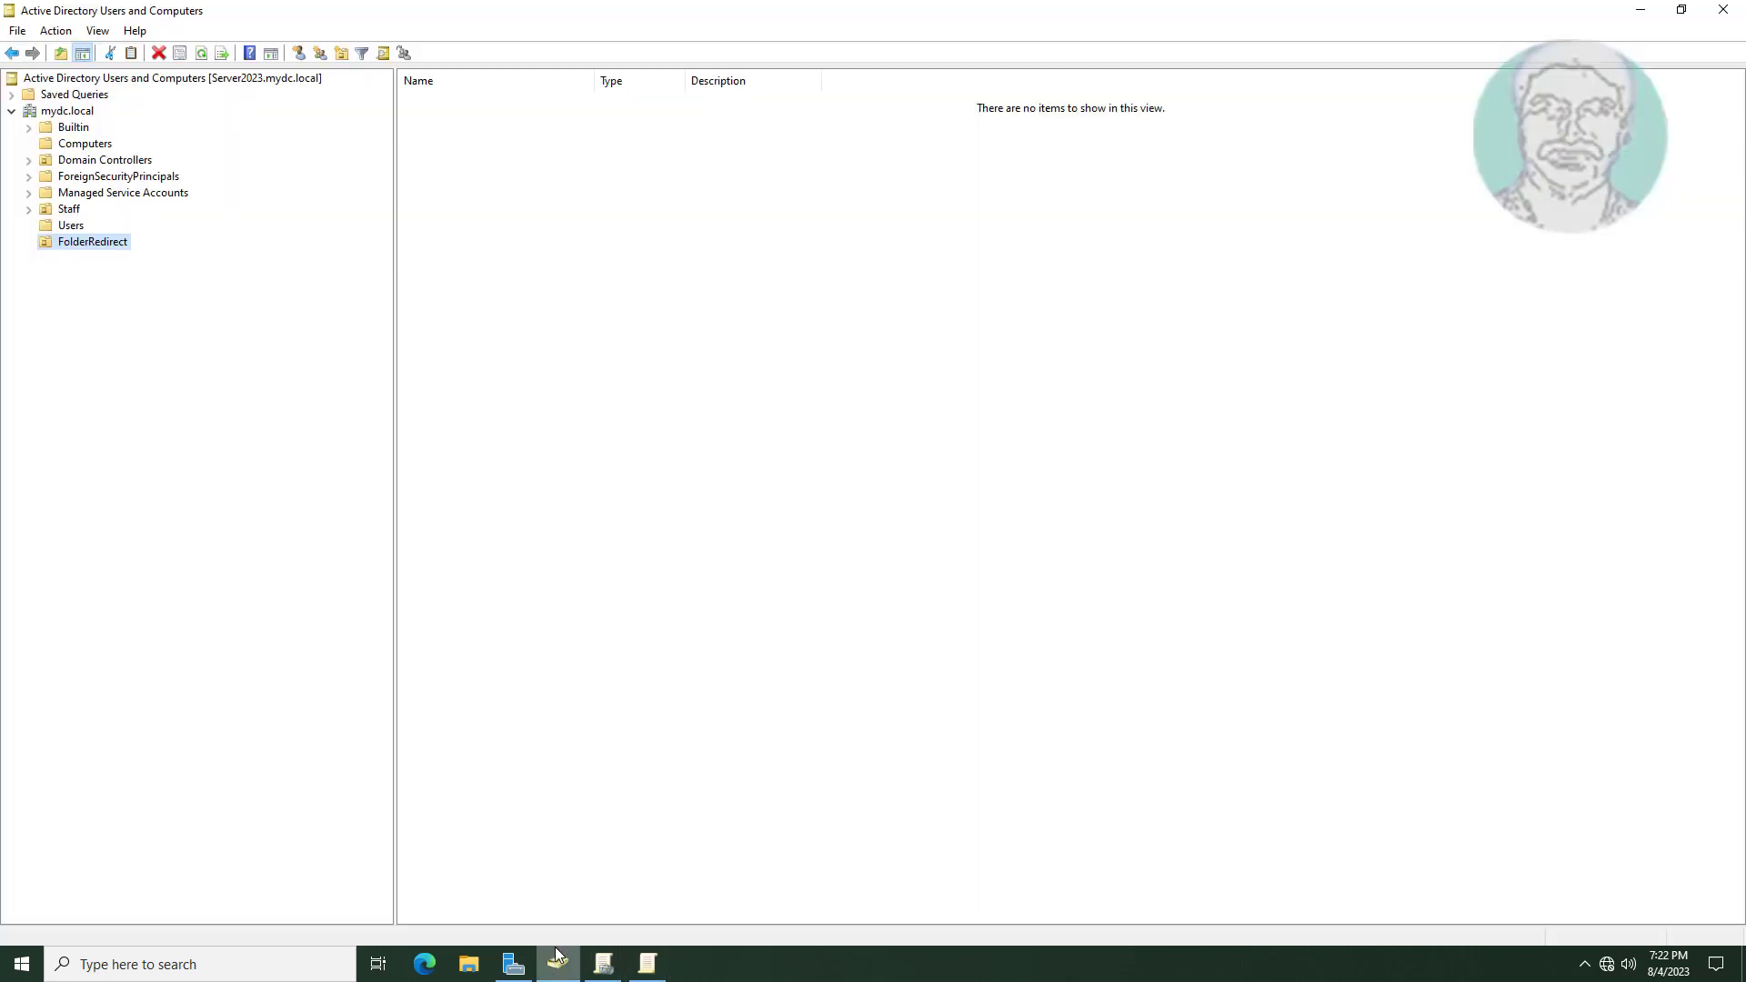
{"action": "right_click", "coordinate": [118, 244]}
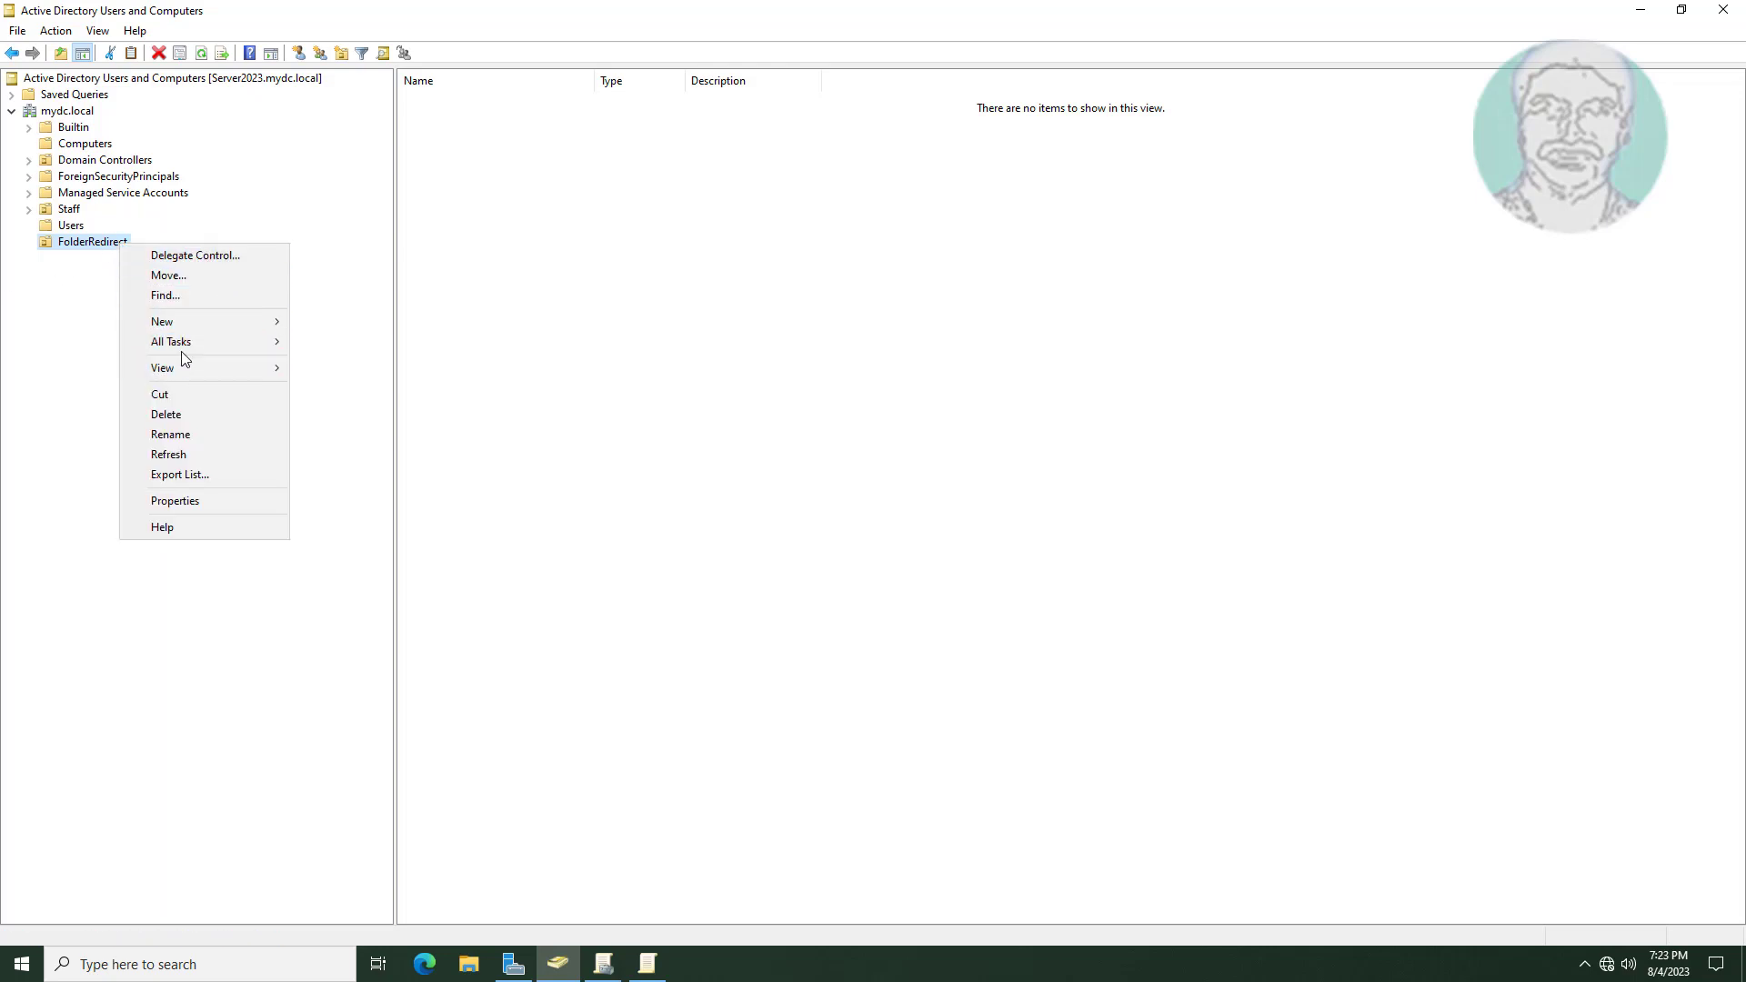
Start a new user in FolderRedirect named testuser1 with logon name testuser1.
{"action": "mouse_move", "coordinate": [191, 322]}
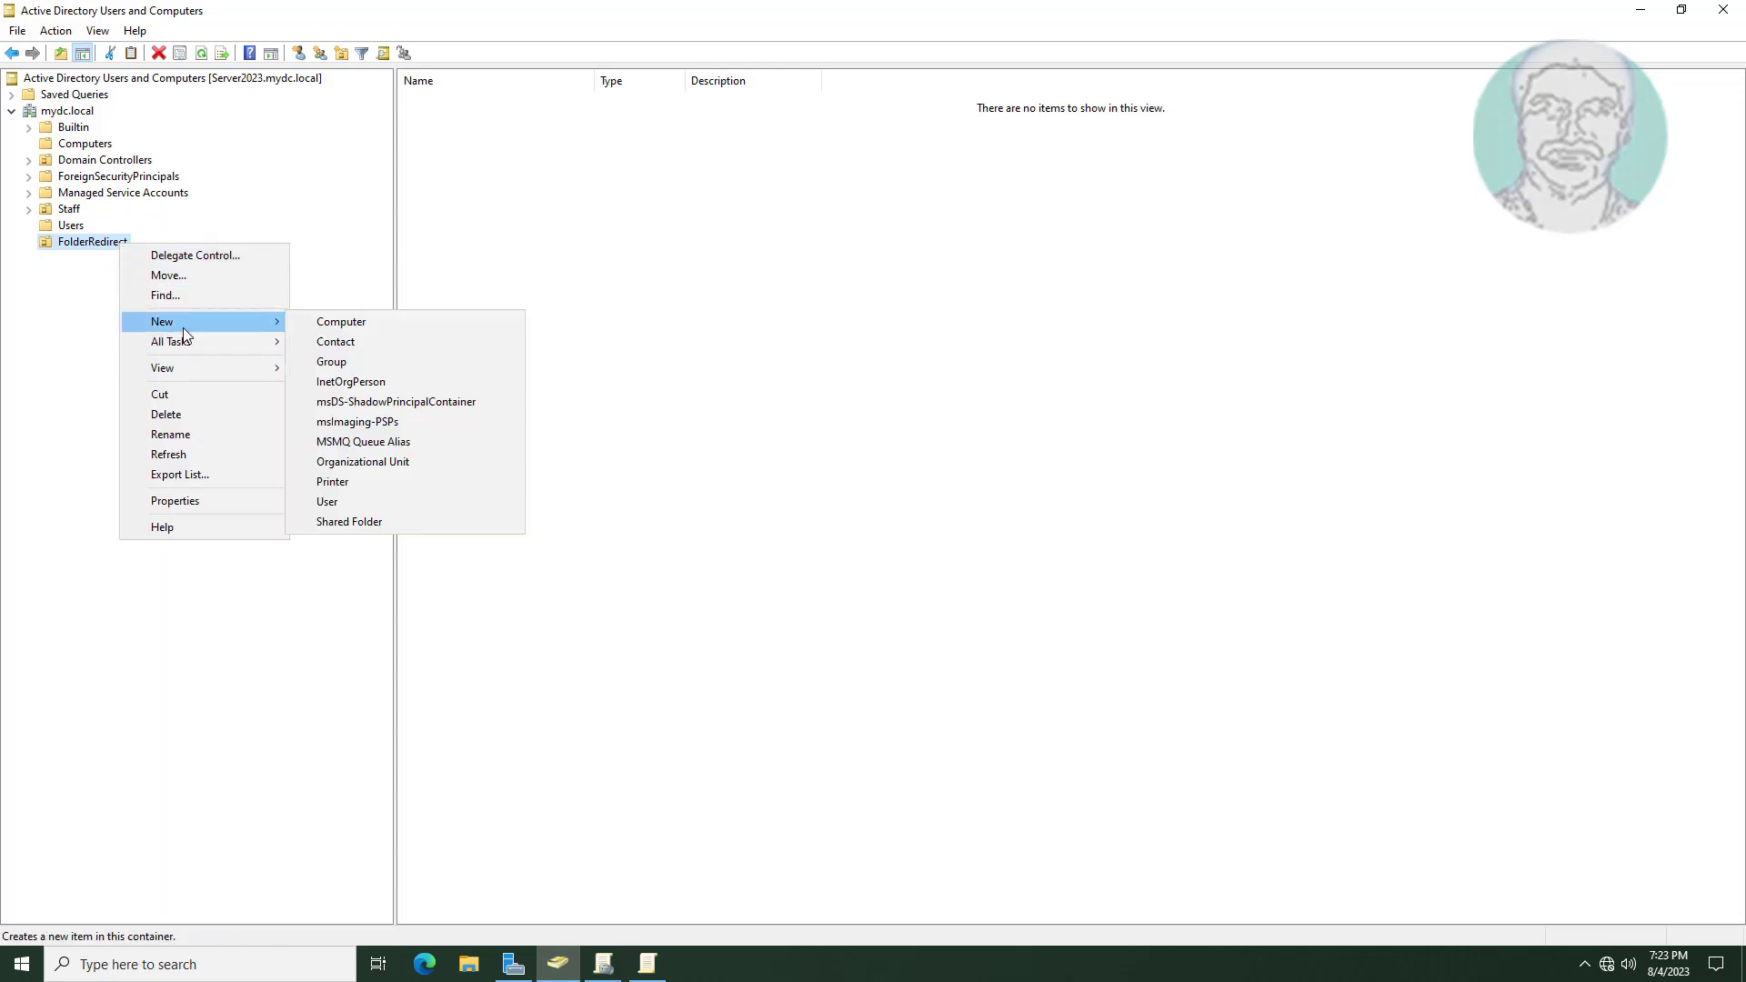
{"action": "left_click", "coordinate": [373, 501]}
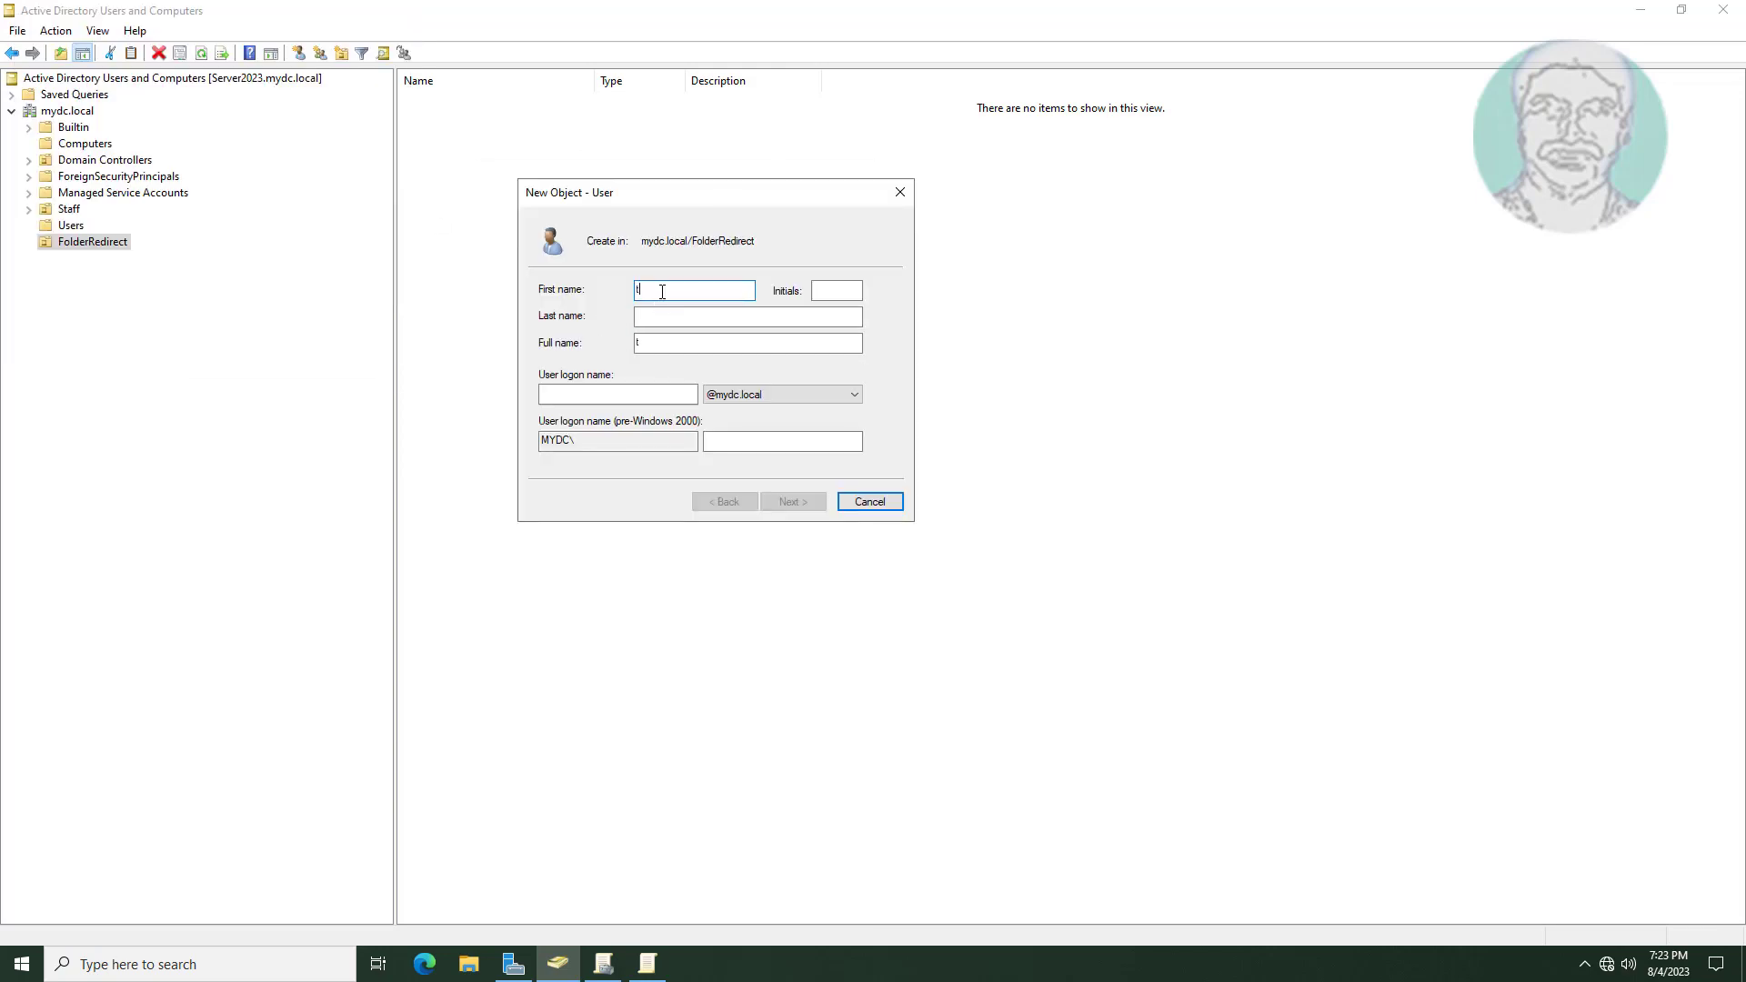
{"action": "type", "text": "testuser1"}
{"action": "left_click", "coordinate": [609, 395]}
{"action": "type", "text": "te"}
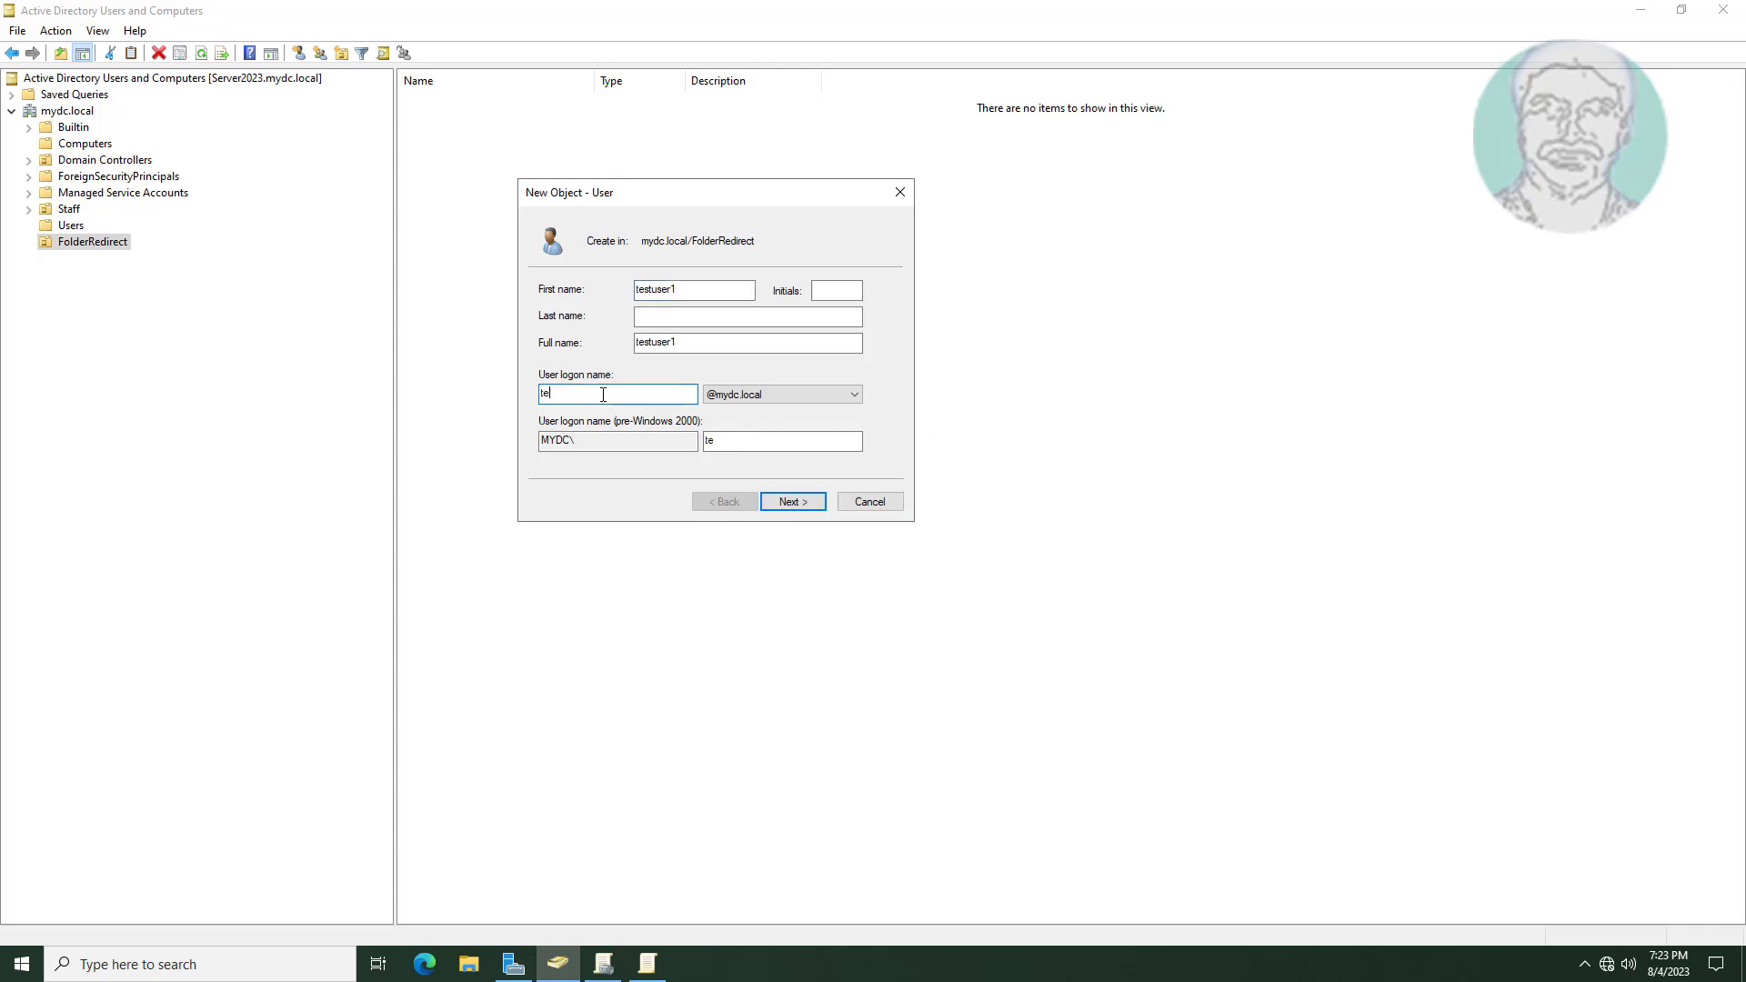
{"action": "type", "text": "stuser1"}
{"action": "left_click", "coordinate": [786, 498]}
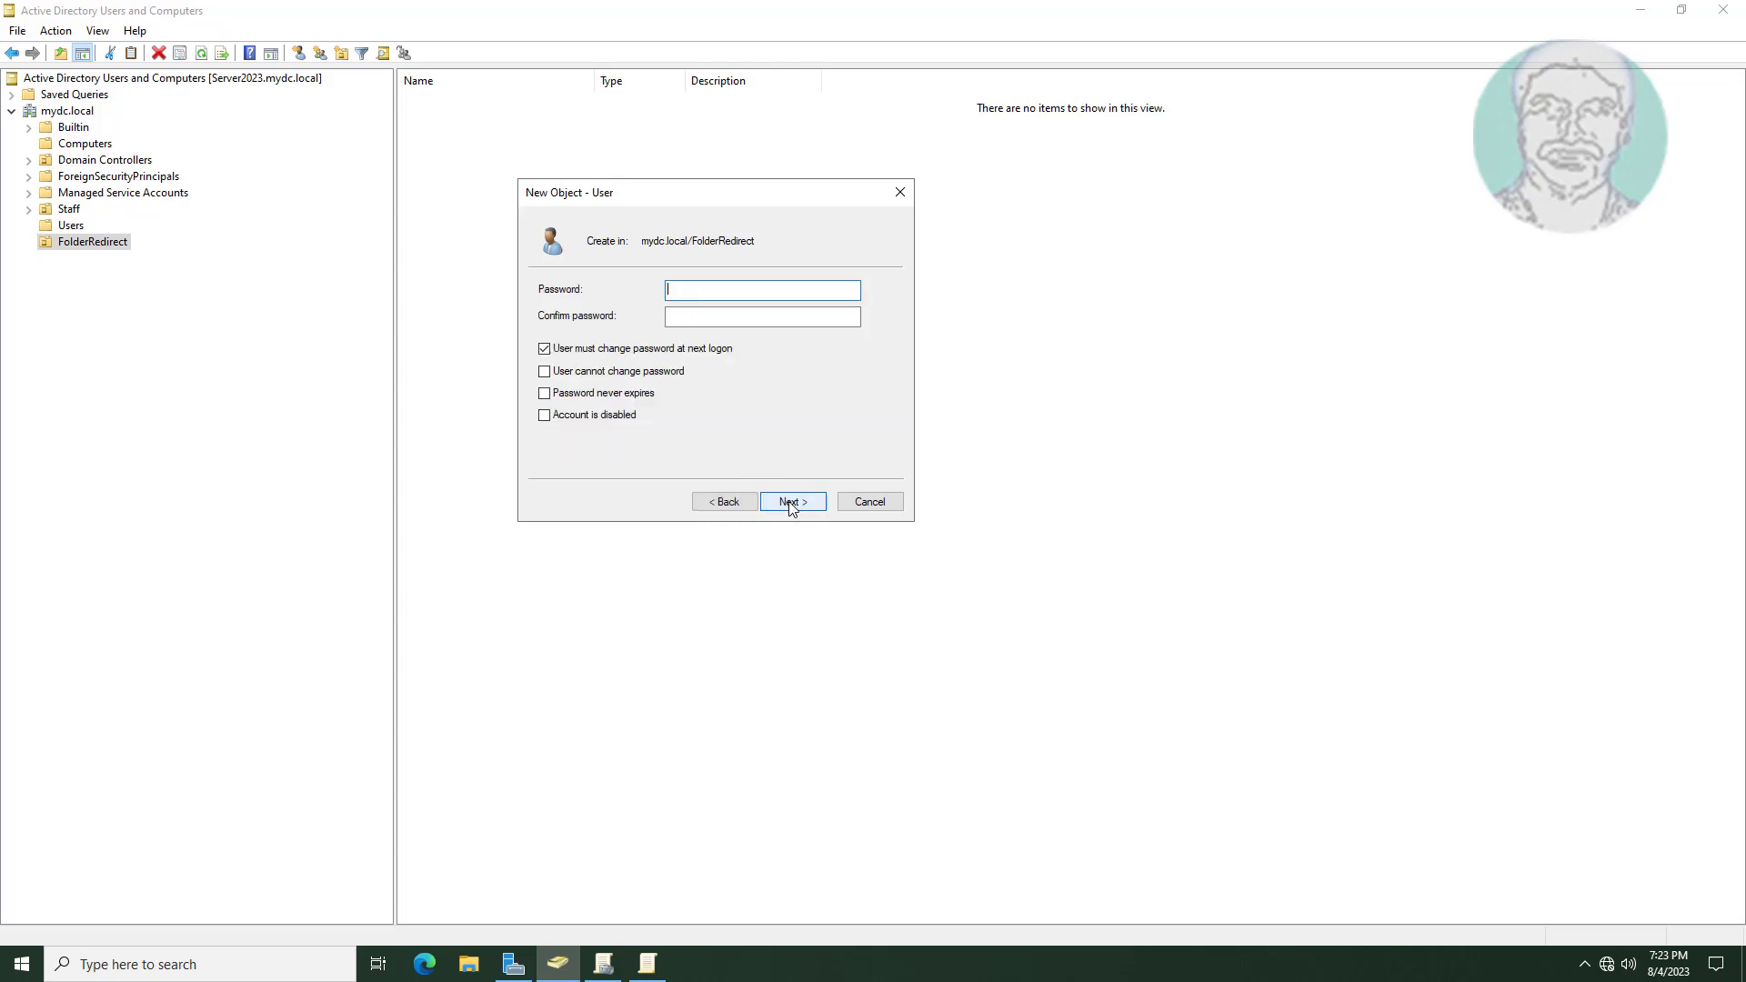
Enter the account password set to never expire, with no change required at logon, and finish.
{"action": "left_click", "coordinate": [544, 348]}
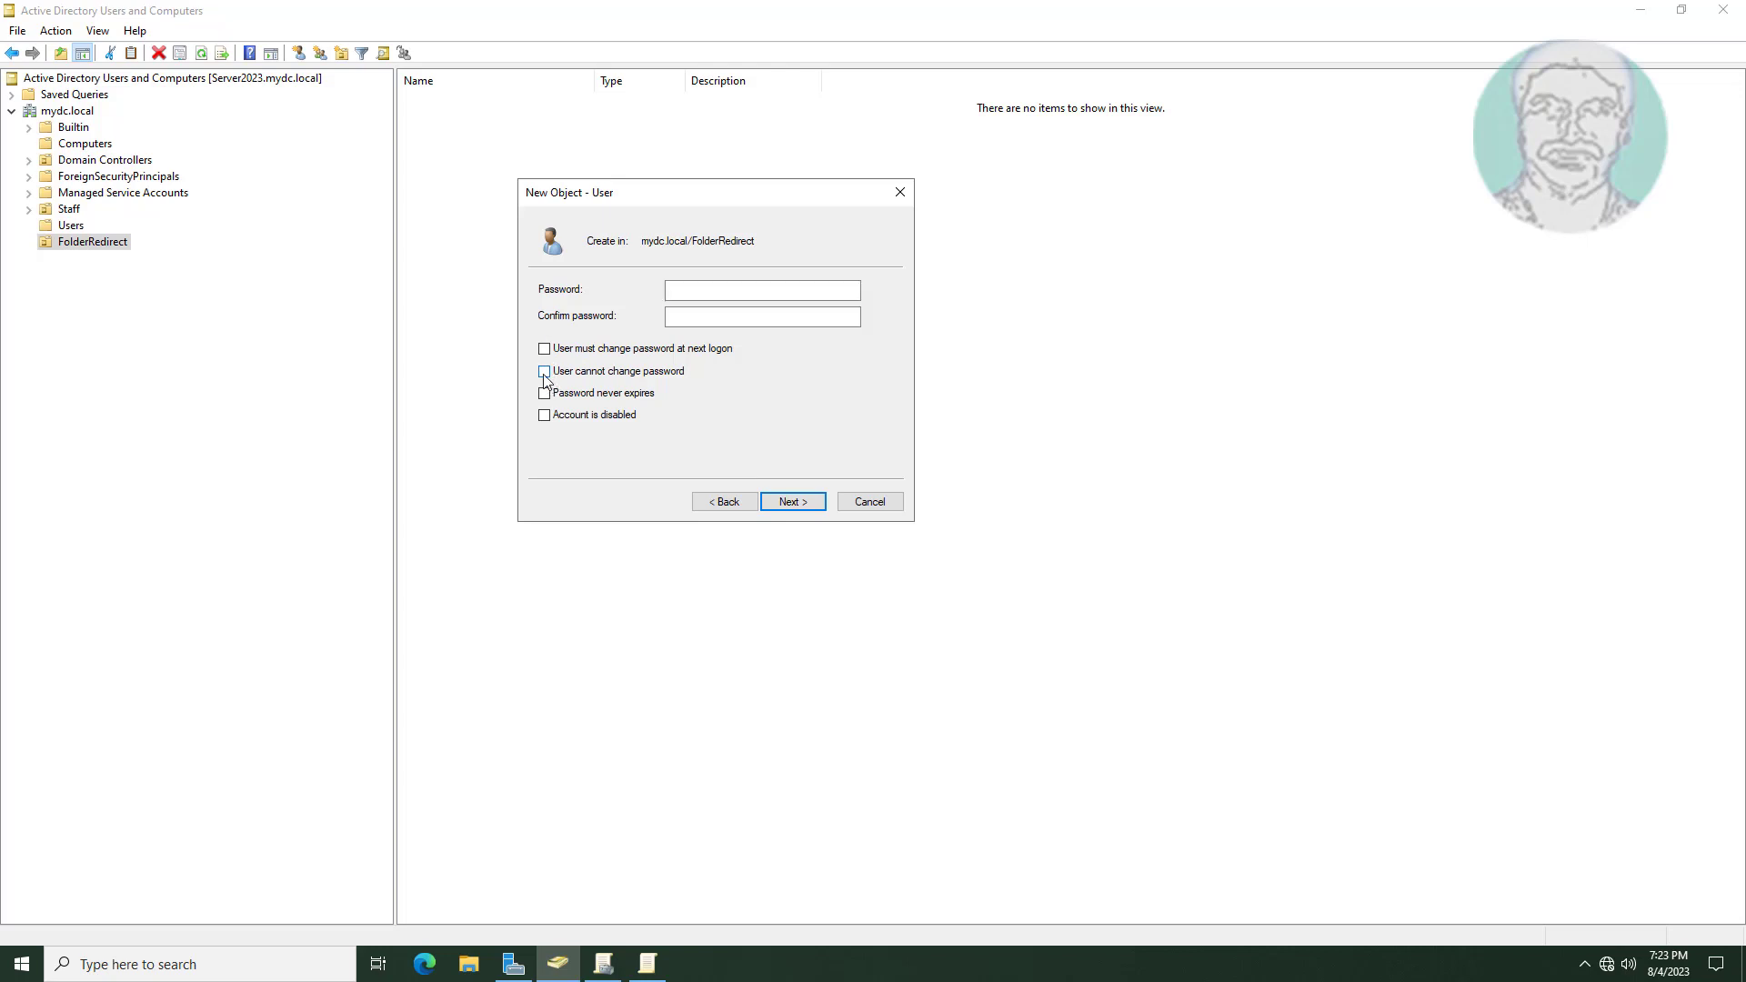
{"action": "left_click", "coordinate": [544, 394]}
{"action": "left_click", "coordinate": [729, 294]}
{"action": "left_click", "coordinate": [717, 294]}
{"action": "type", "text": "Passwo"}
{"action": "key", "text": "Tab"}
{"action": "type", "text": "Password"}
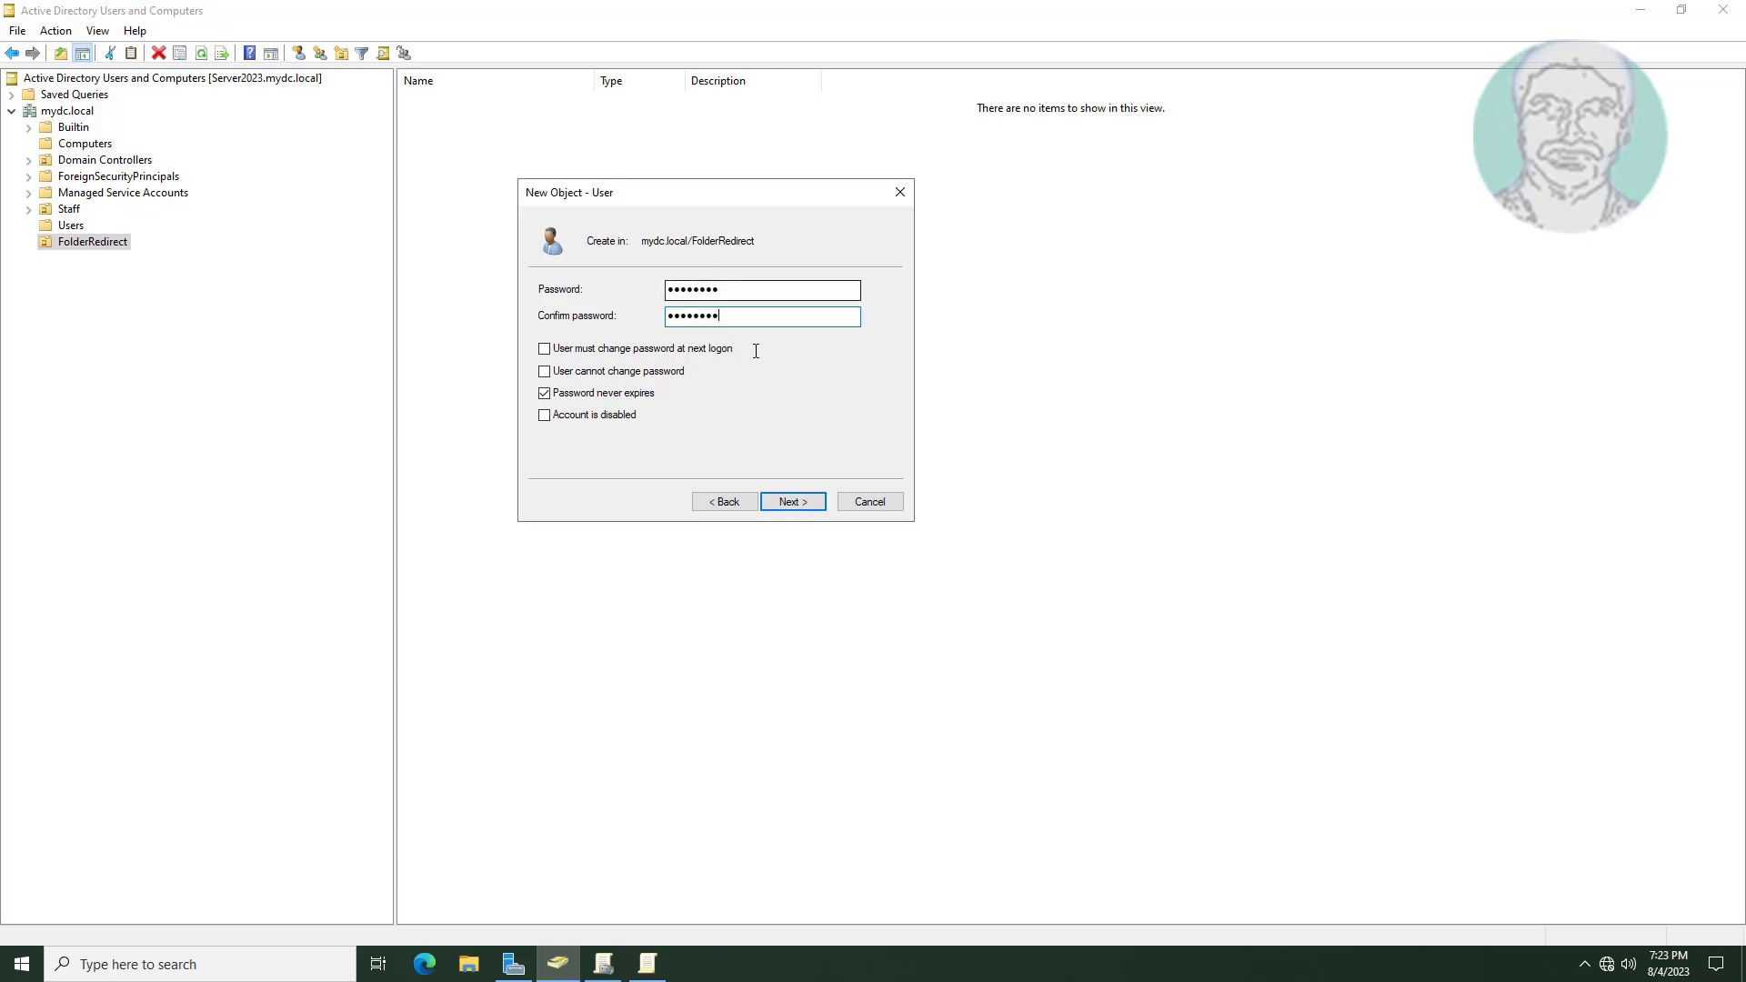
{"action": "left_click", "coordinate": [813, 504]}
{"action": "left_click", "coordinate": [809, 503]}
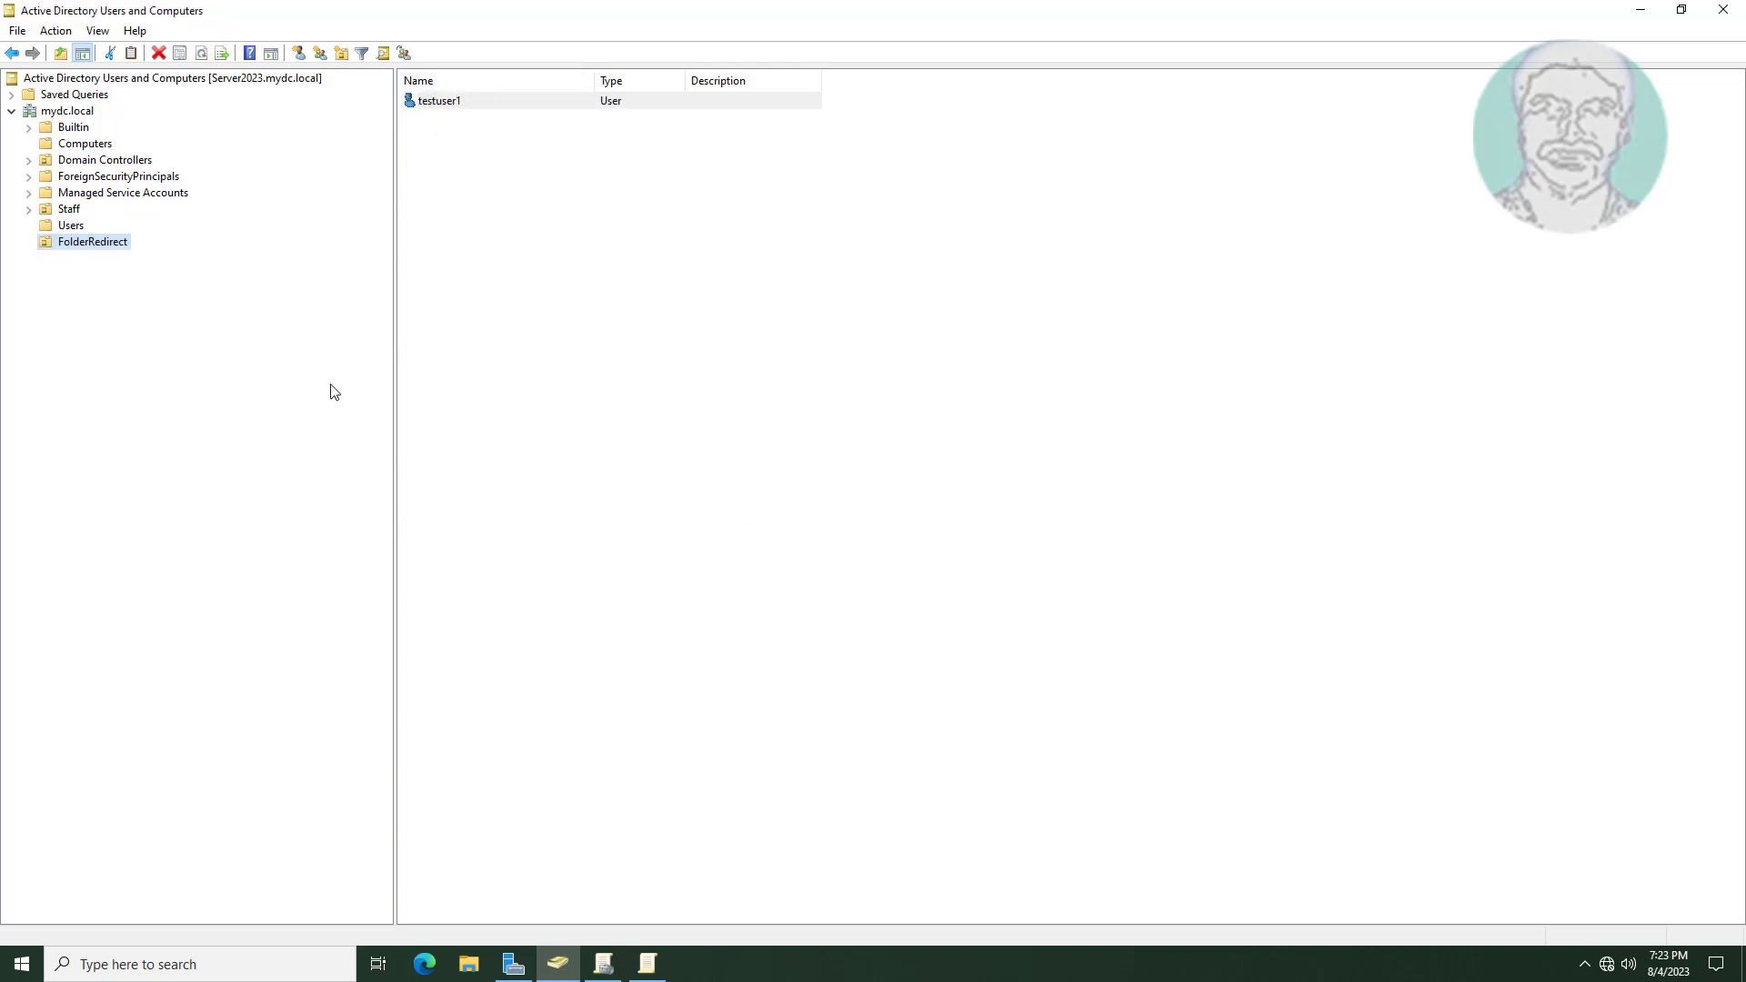
Open testuser1's properties and review its Member Of group memberships.
{"action": "double_click", "coordinate": [474, 103]}
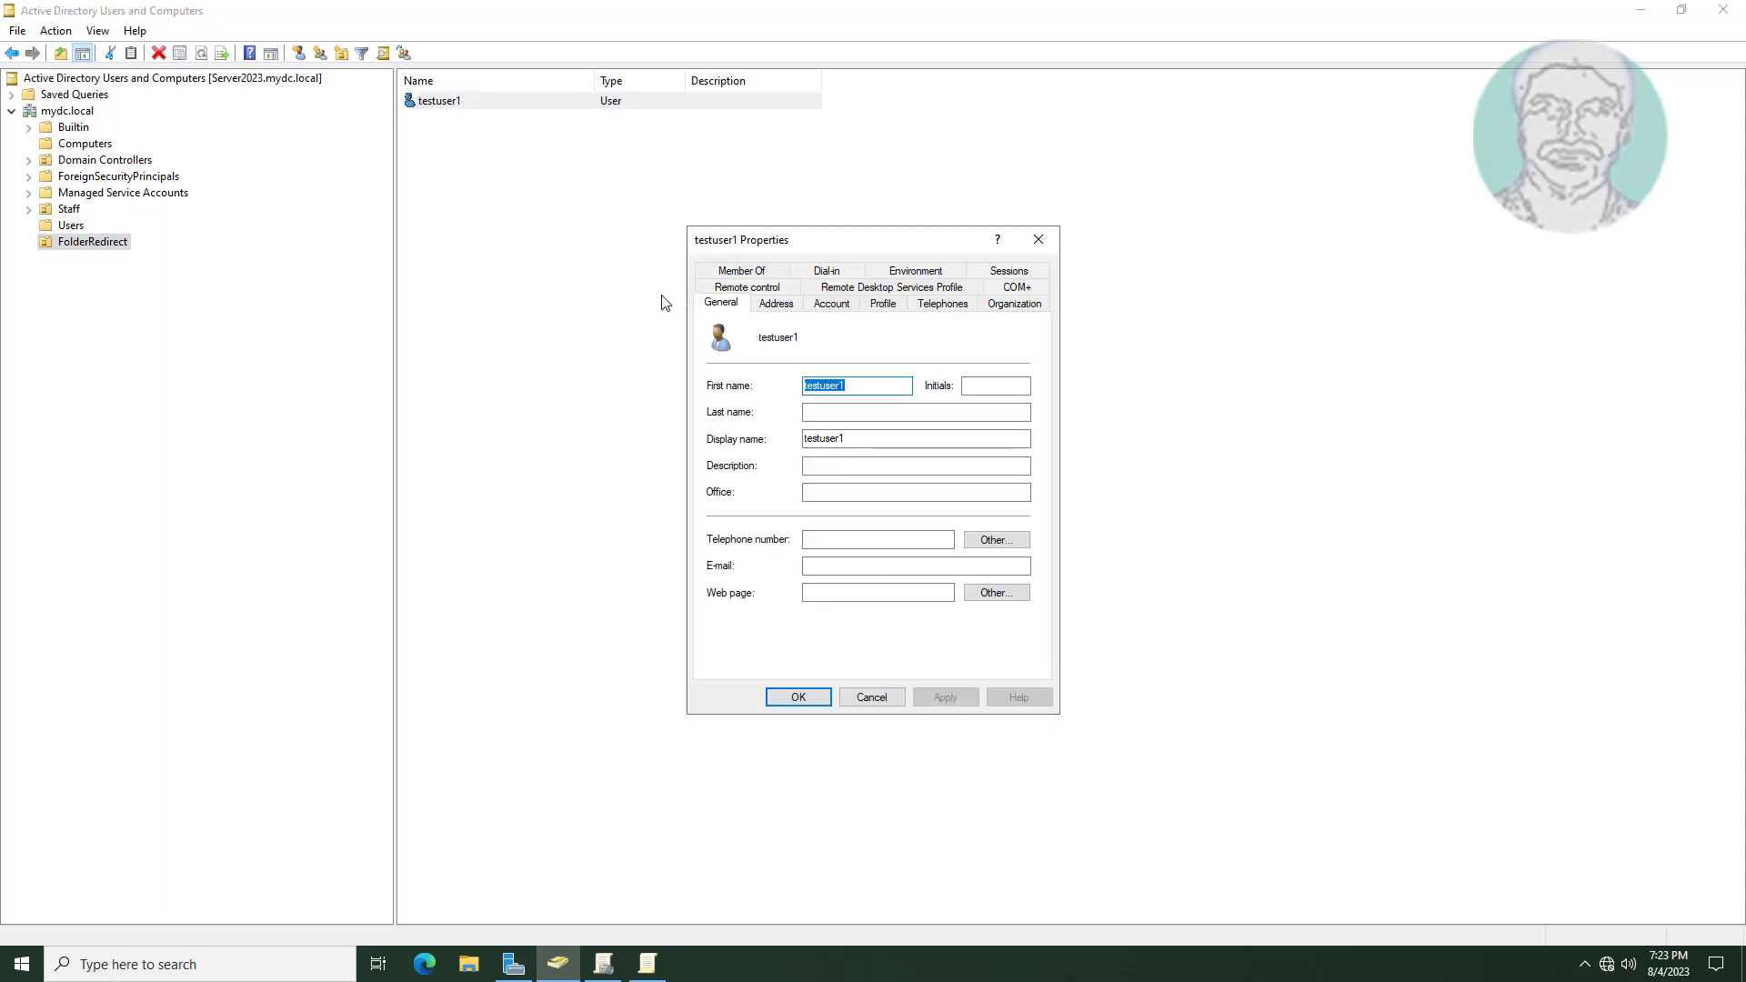
{"action": "left_click", "coordinate": [755, 270]}
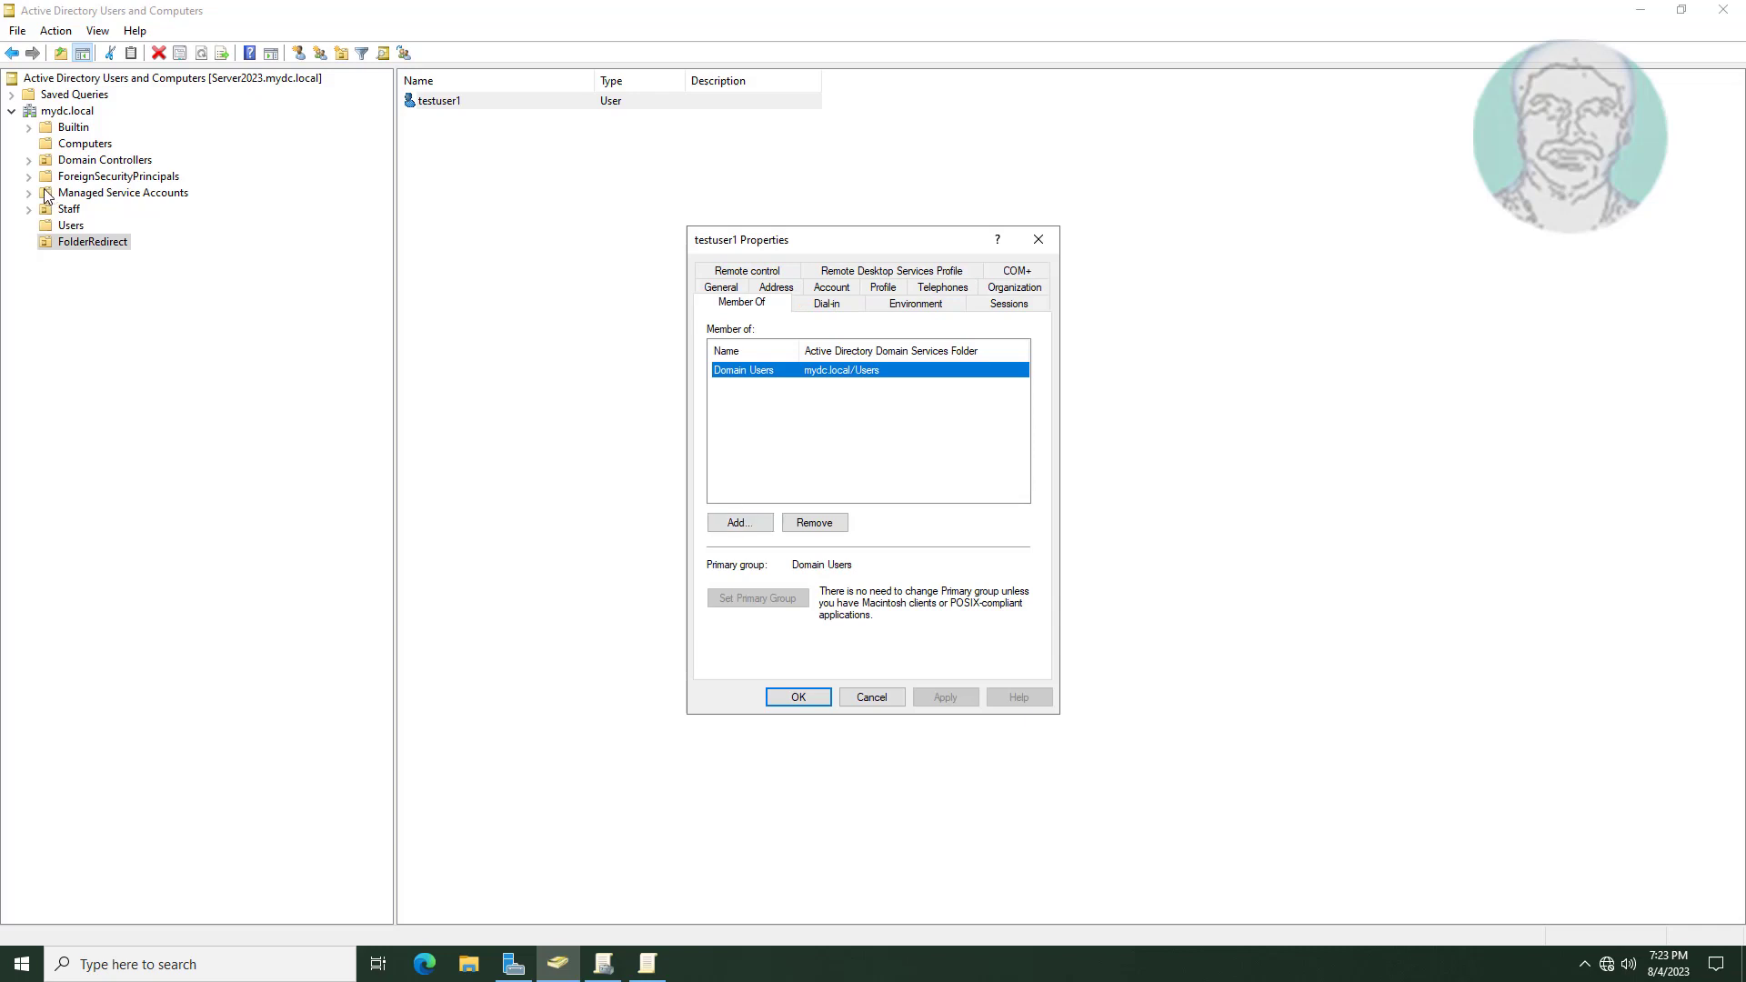
{"action": "left_click", "coordinate": [67, 110]}
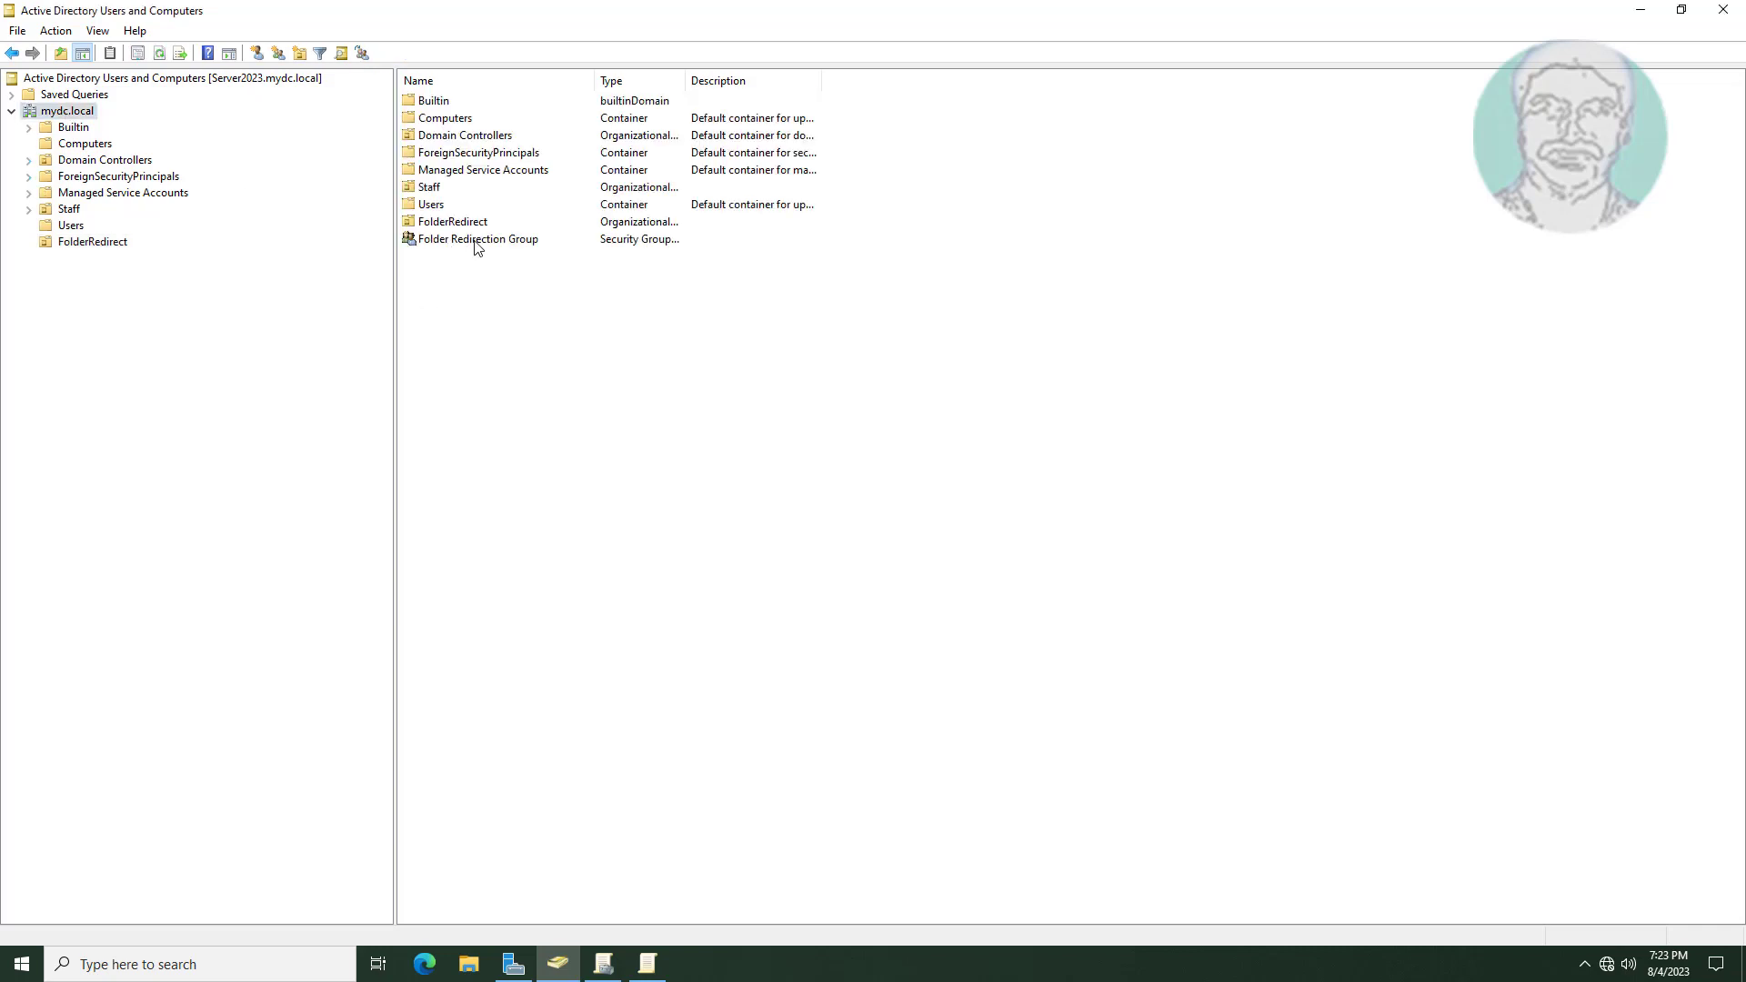
{"action": "left_click", "coordinate": [128, 241]}
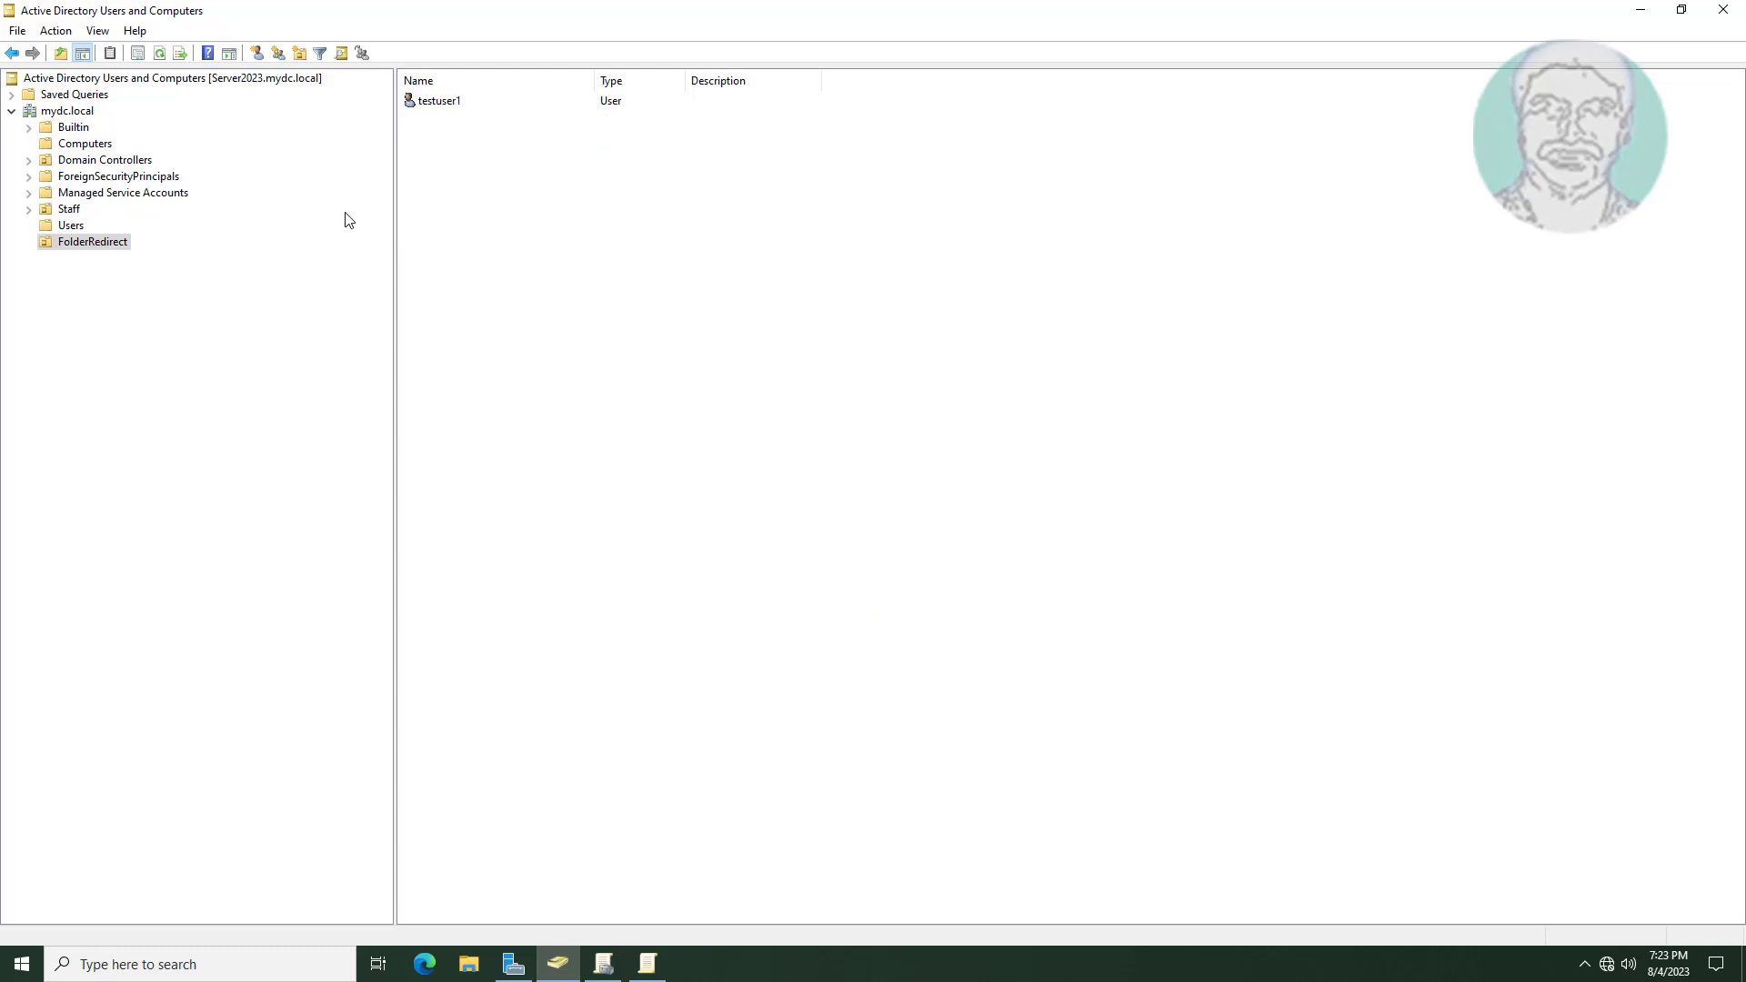
{"action": "double_click", "coordinate": [440, 106]}
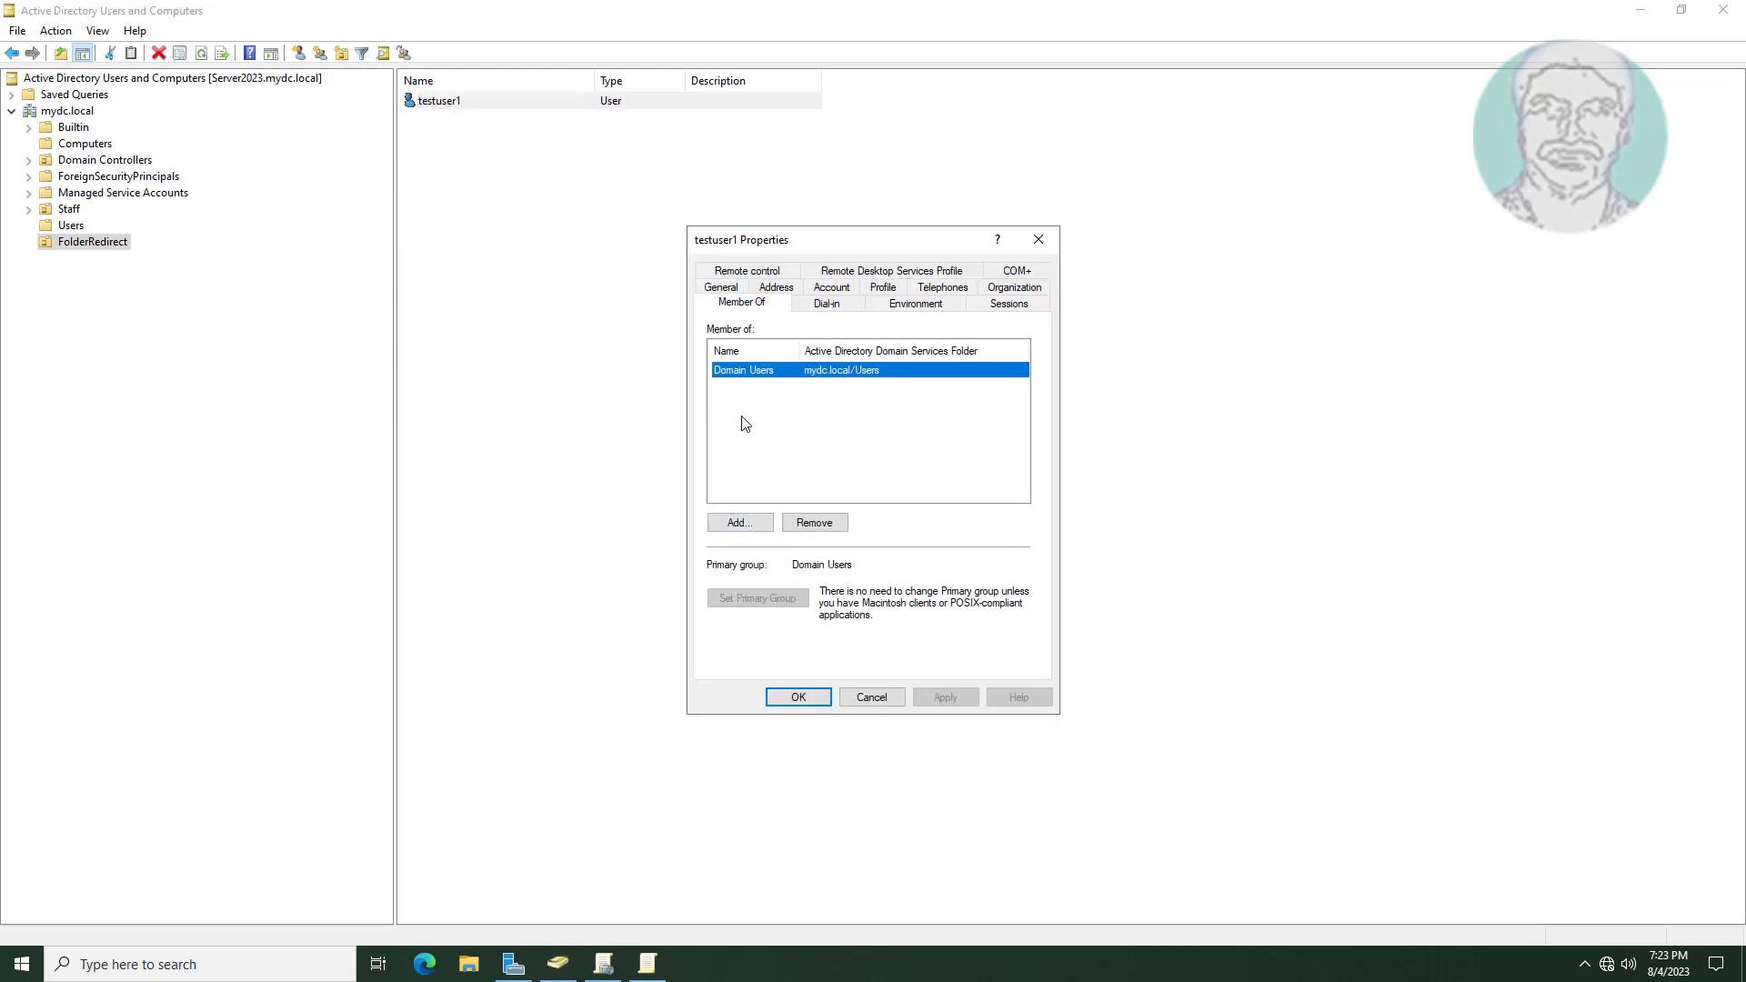
Add testuser1 to Folder Redirection Group and apply the change.
{"action": "left_click", "coordinate": [754, 525]}
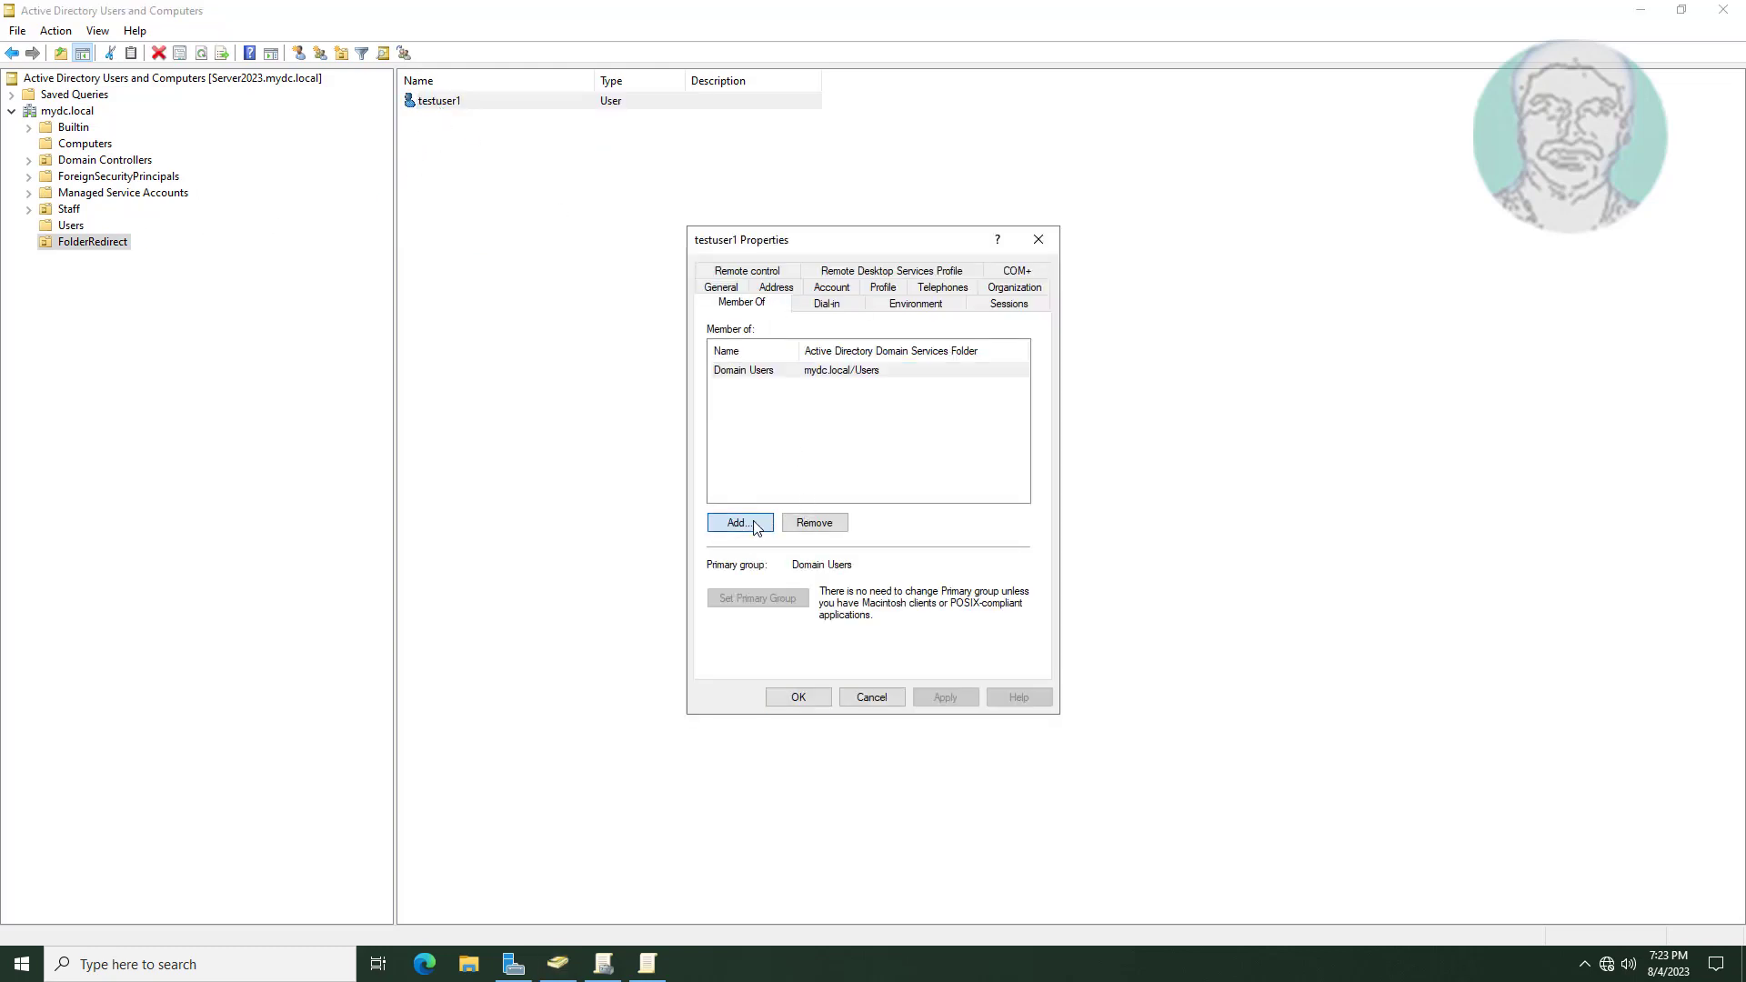
{"action": "type", "text": "folder red"}
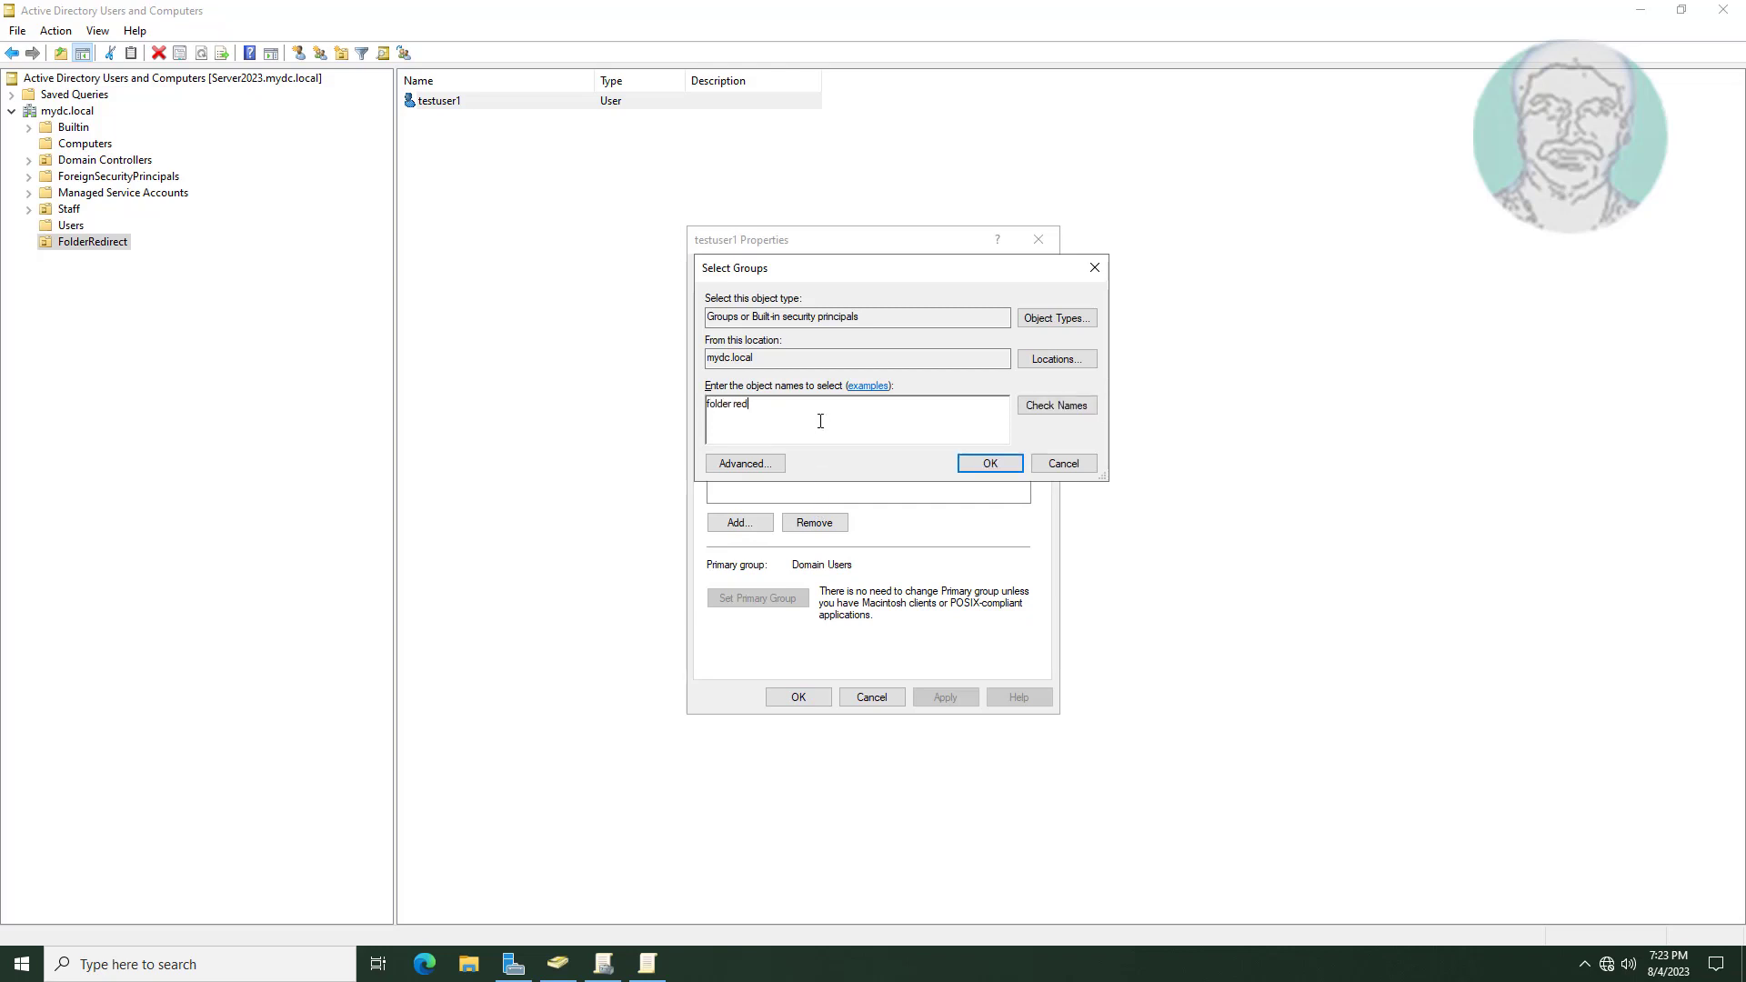
{"action": "type", "text": "irection grouop"}
{"action": "left_click", "coordinate": [1059, 406]}
{"action": "left_click", "coordinate": [986, 464]}
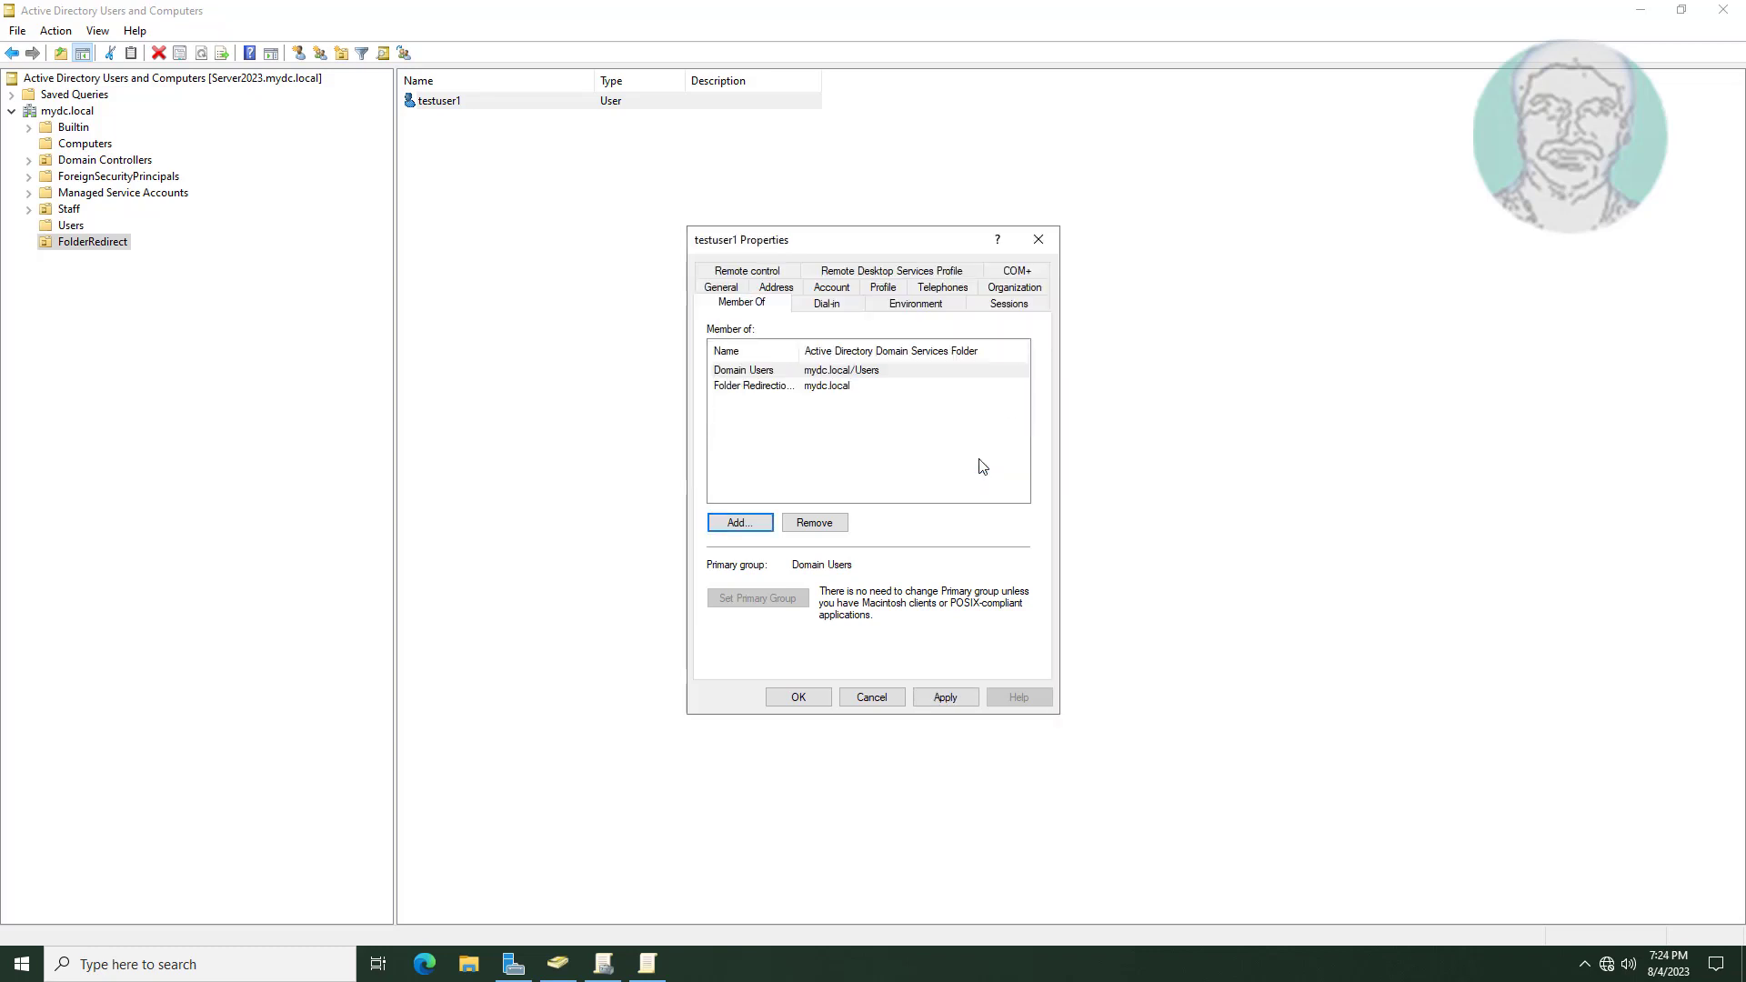
{"action": "left_click", "coordinate": [943, 699]}
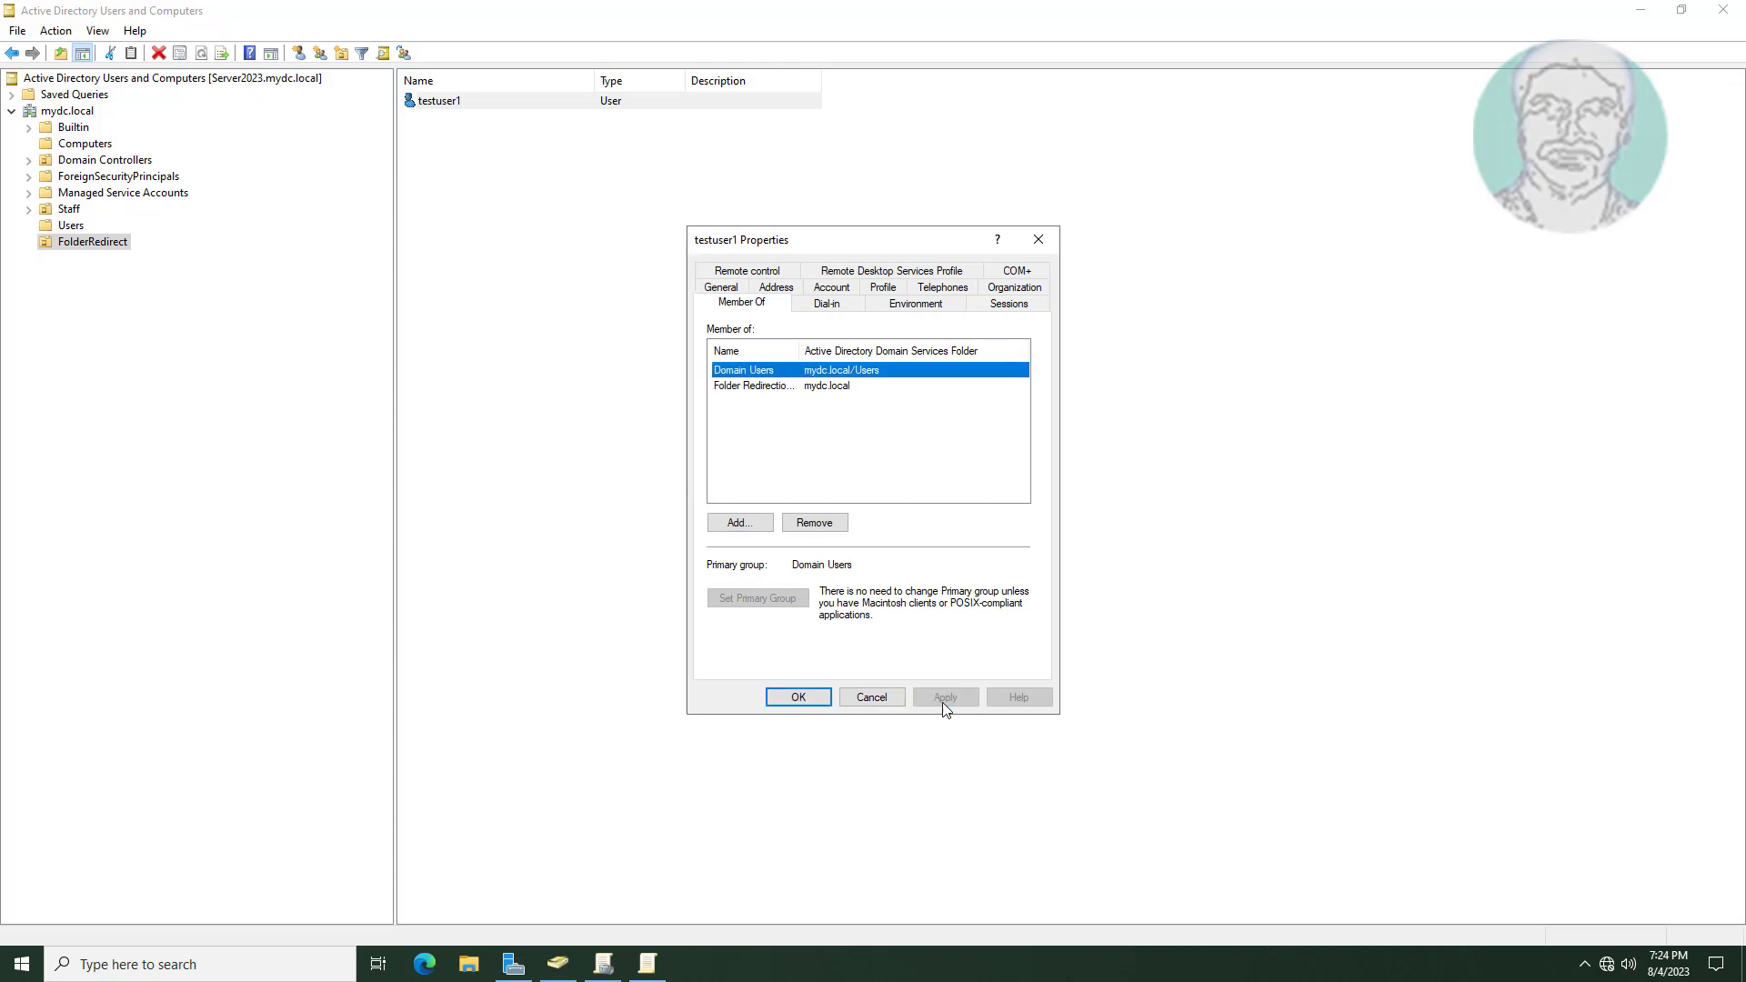
{"action": "left_click", "coordinate": [802, 699]}
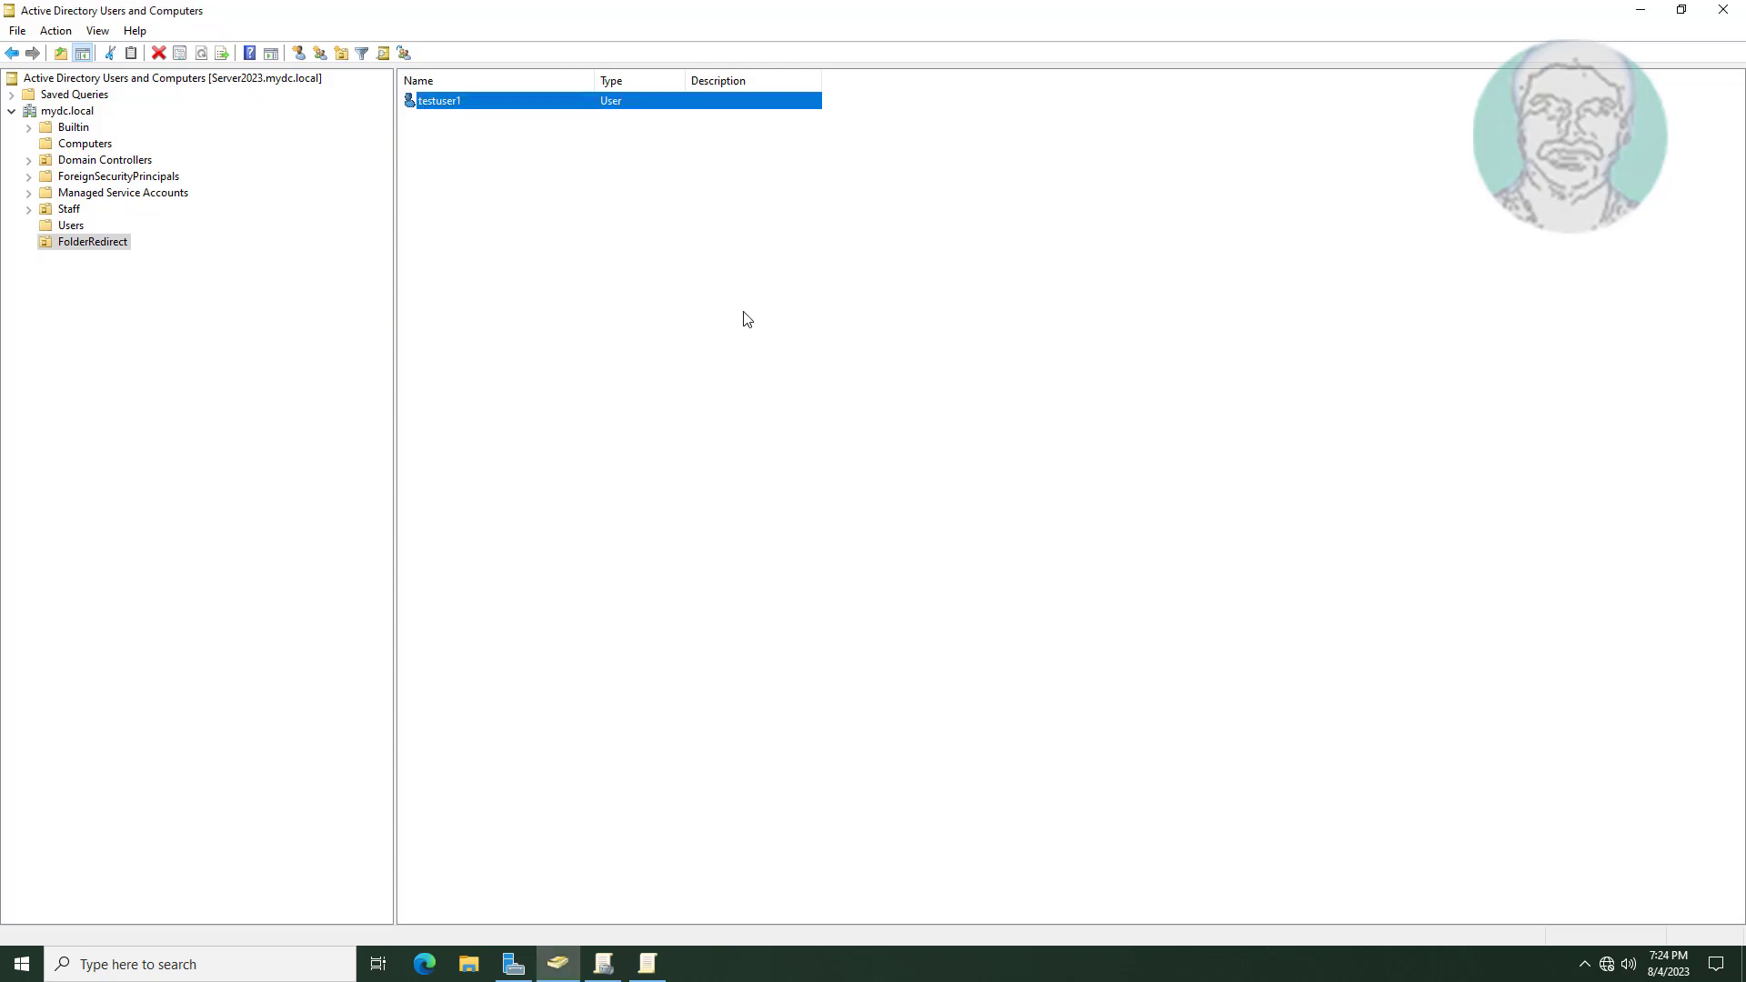
Minimize ADUC and launch Command Prompt as administrator via a cmd search.
{"action": "left_click", "coordinate": [1642, 12]}
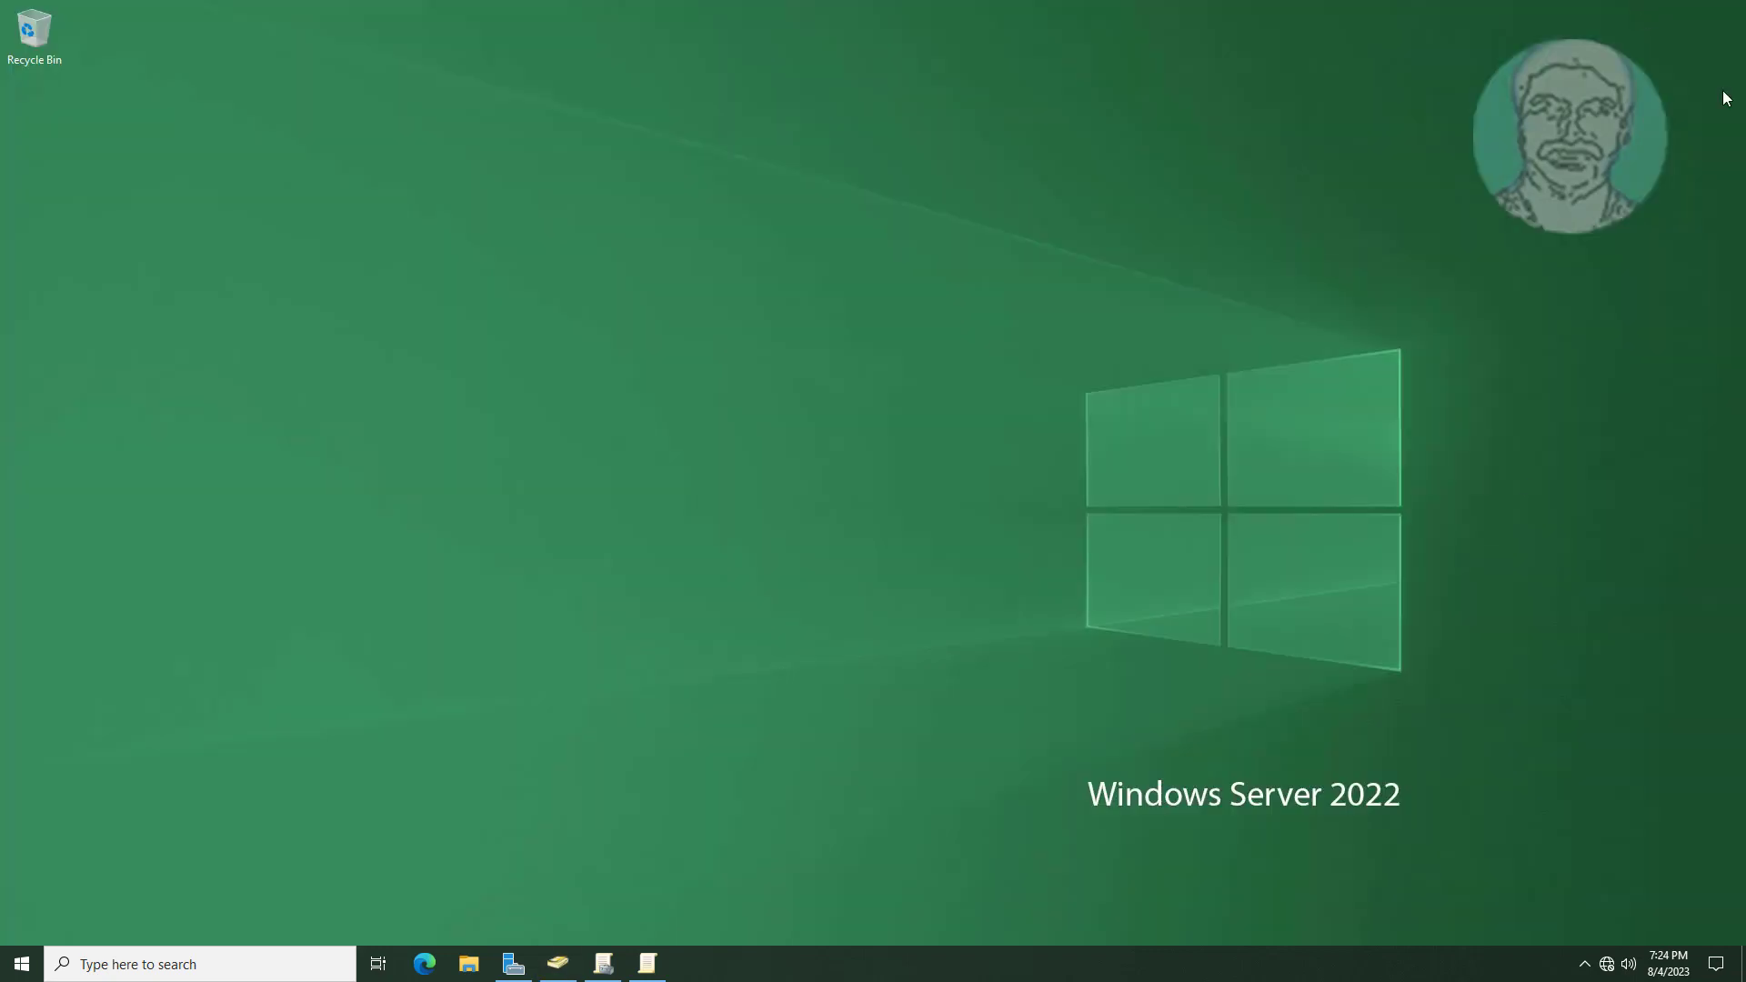
{"action": "left_click", "coordinate": [172, 968]}
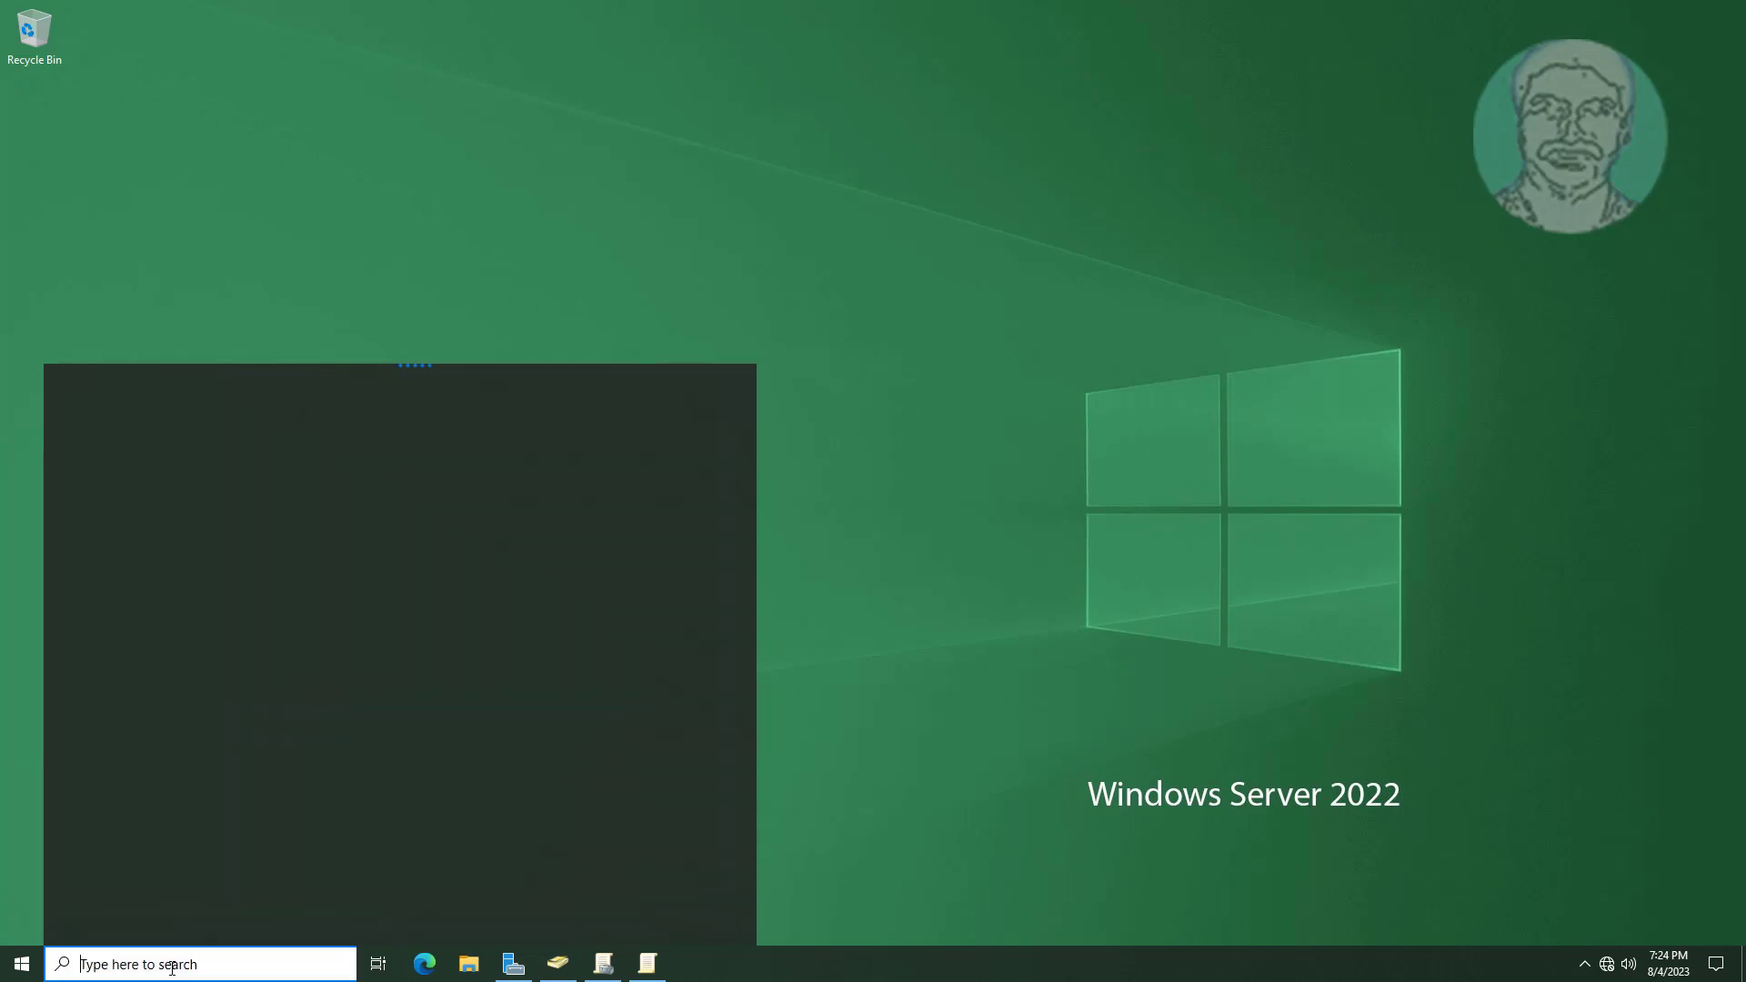
{"action": "type", "text": "cmd"}
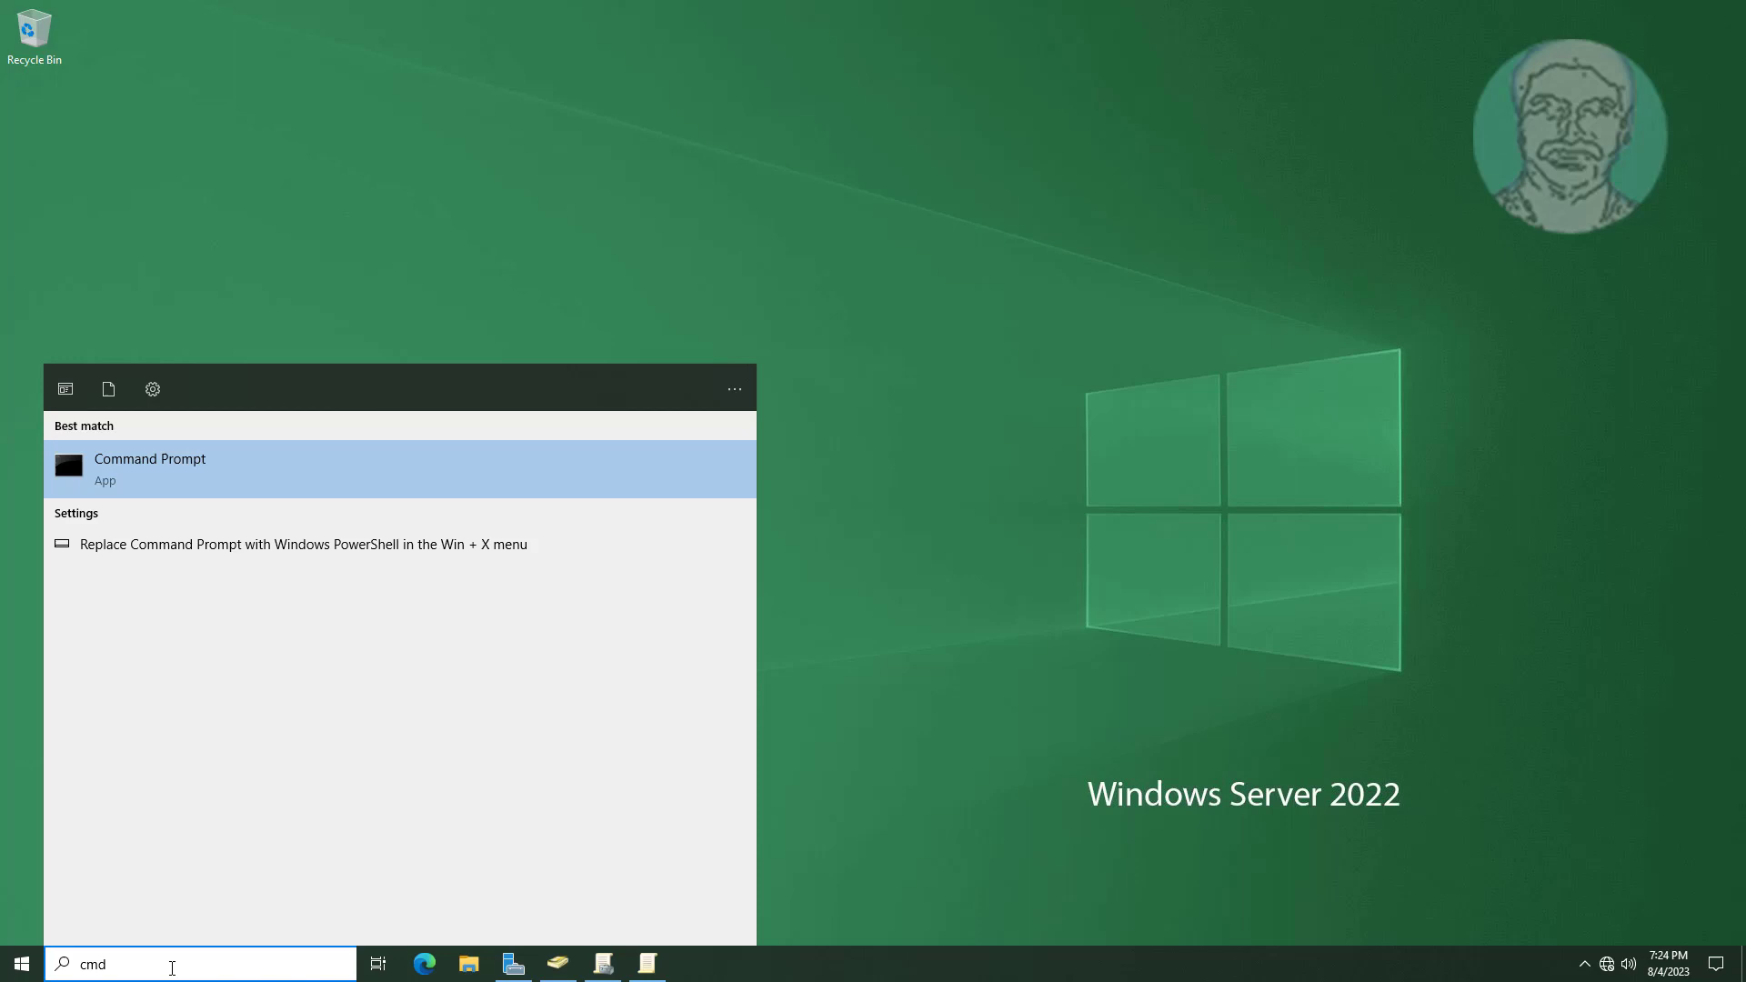
{"action": "right_click", "coordinate": [130, 469]}
{"action": "left_click", "coordinate": [168, 482]}
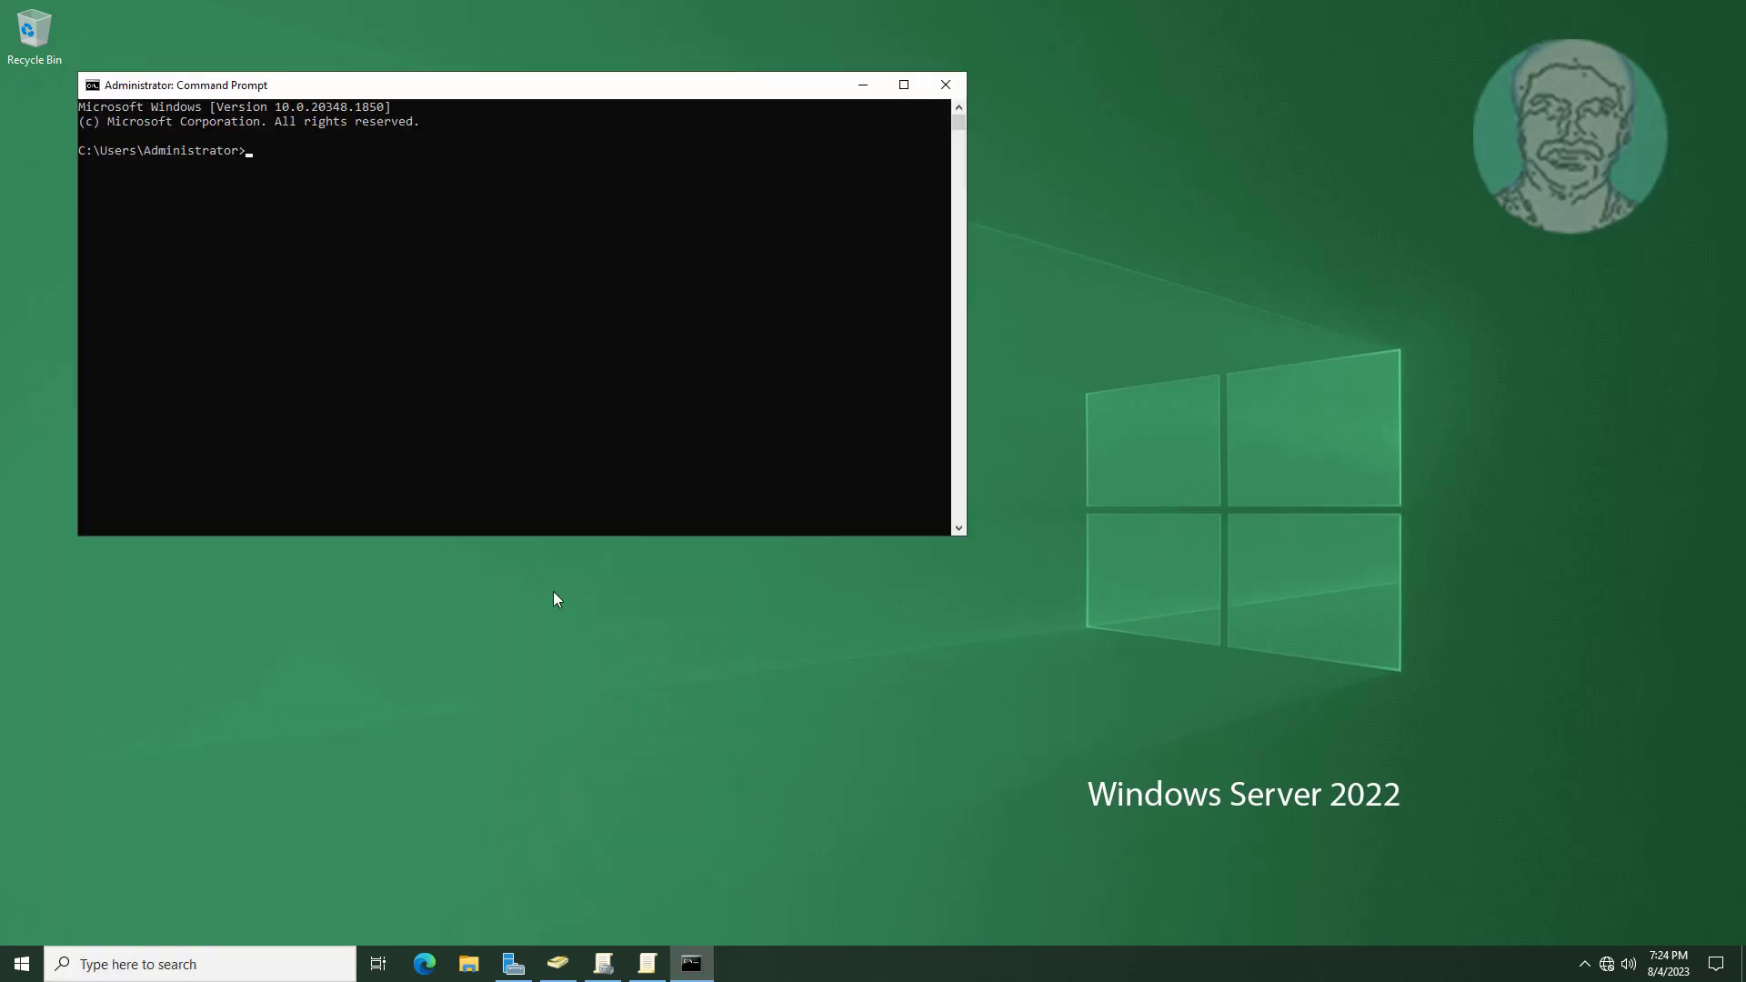
Run gpupdate /force until both policies update, then exit the console.
{"action": "type", "text": "gpupdate "}
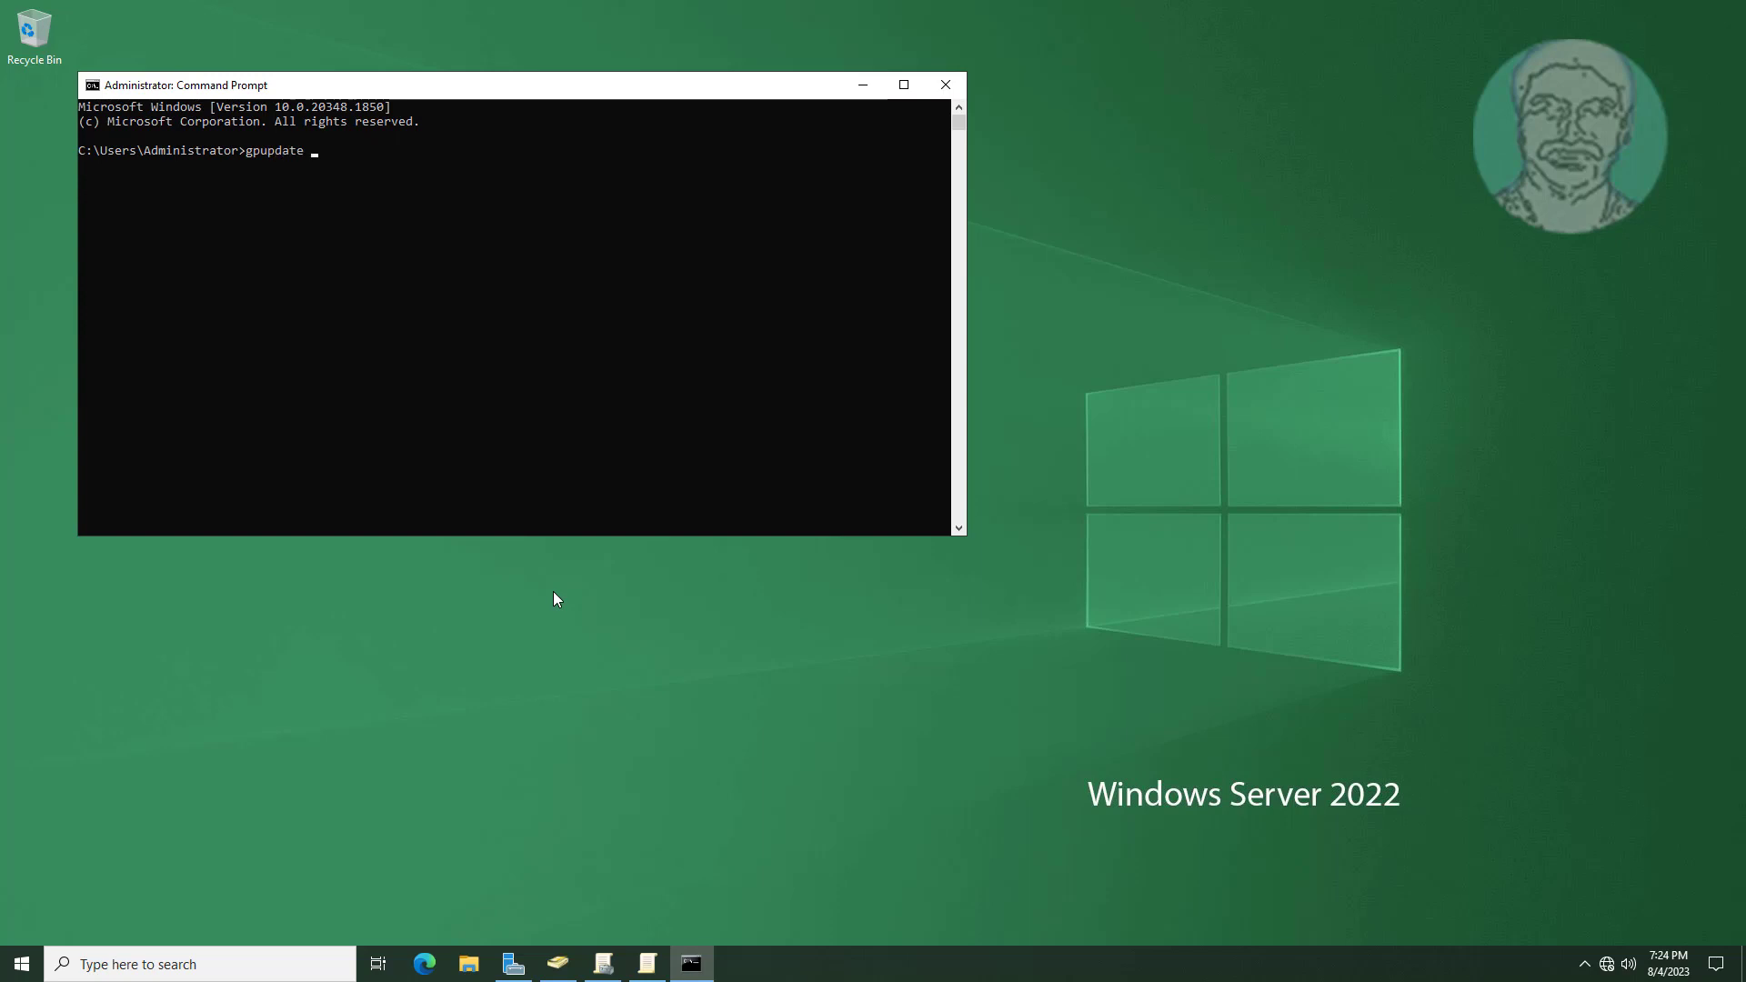
{"action": "type", "text": "/force"}
{"action": "key", "text": "Return"}
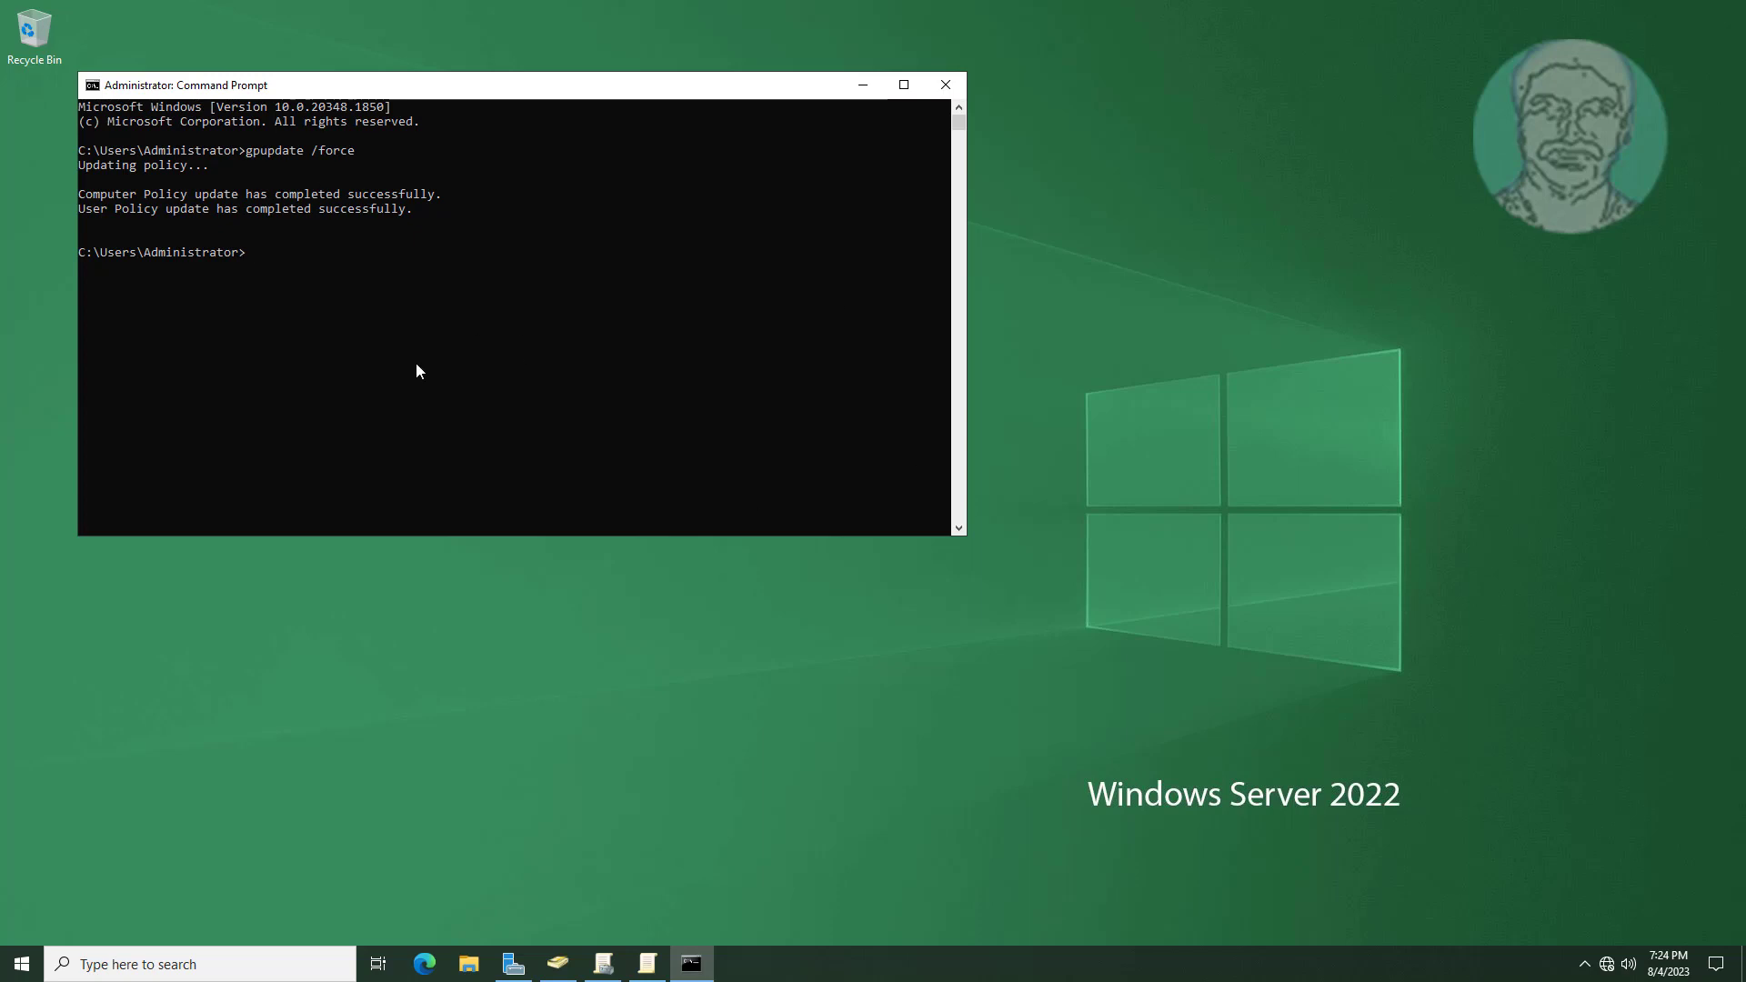
{"action": "type", "text": "exit"}
{"action": "key", "text": "Return"}
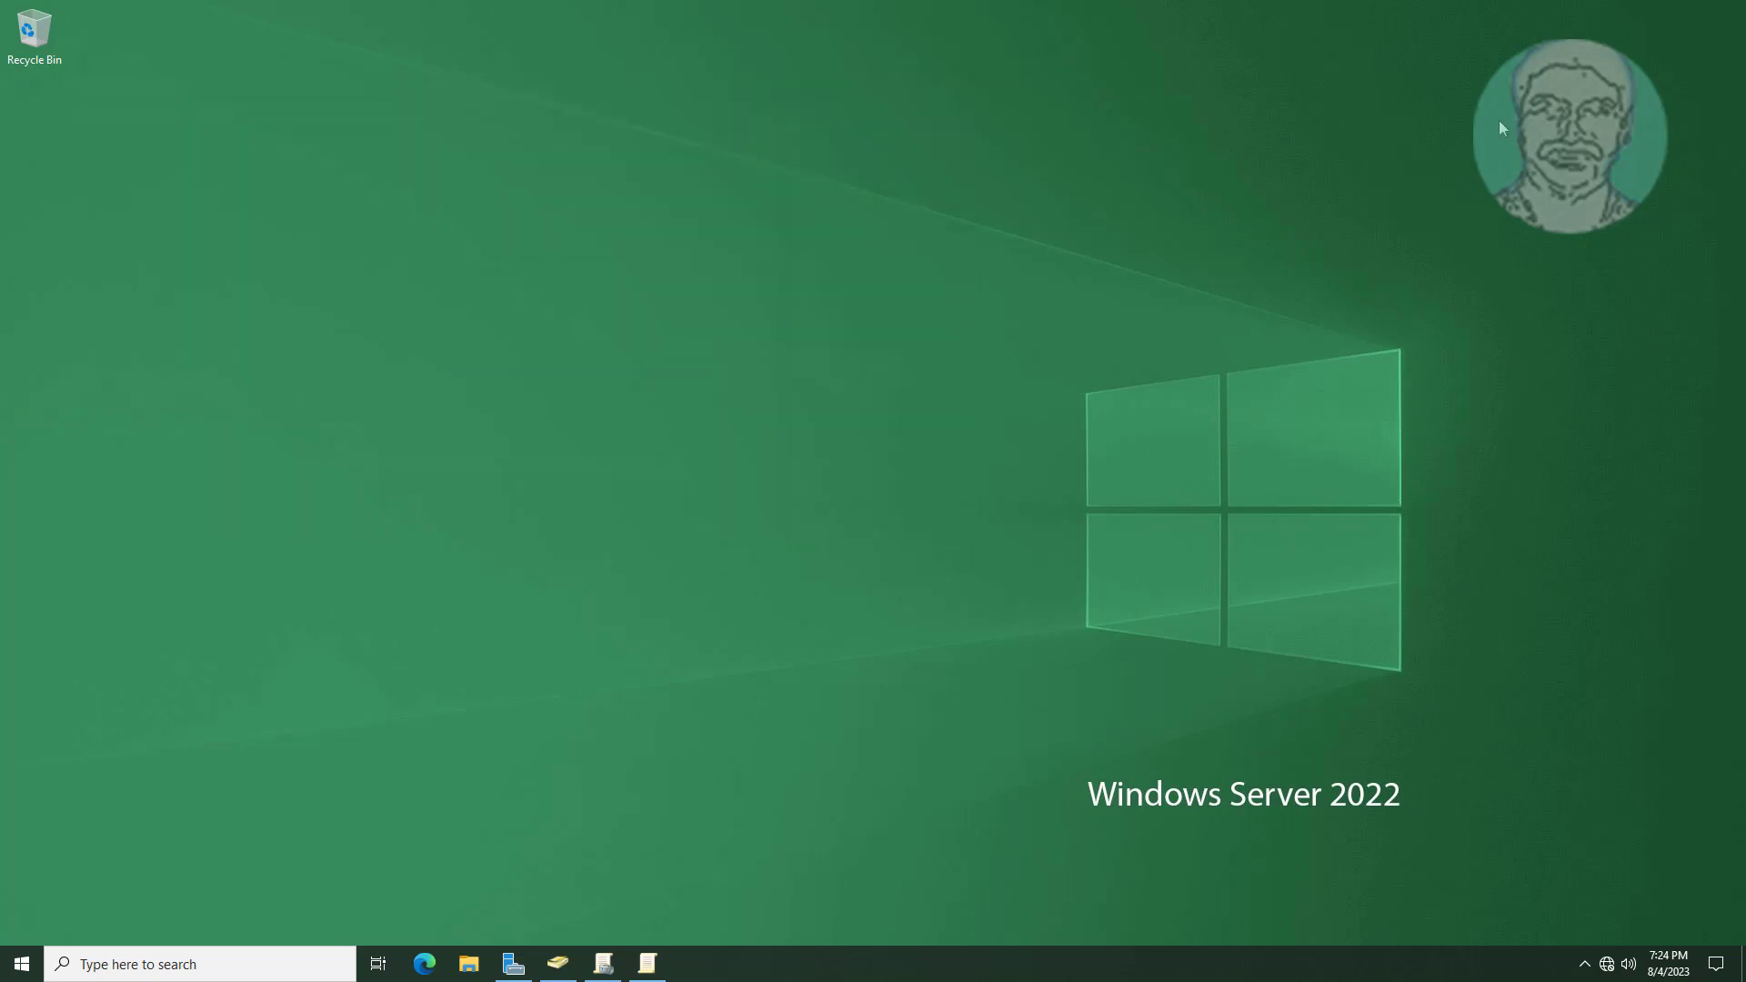
Lock the session, then sign in to MYDC as testuser1 with that user's password.
{"action": "key", "text": "super+l"}
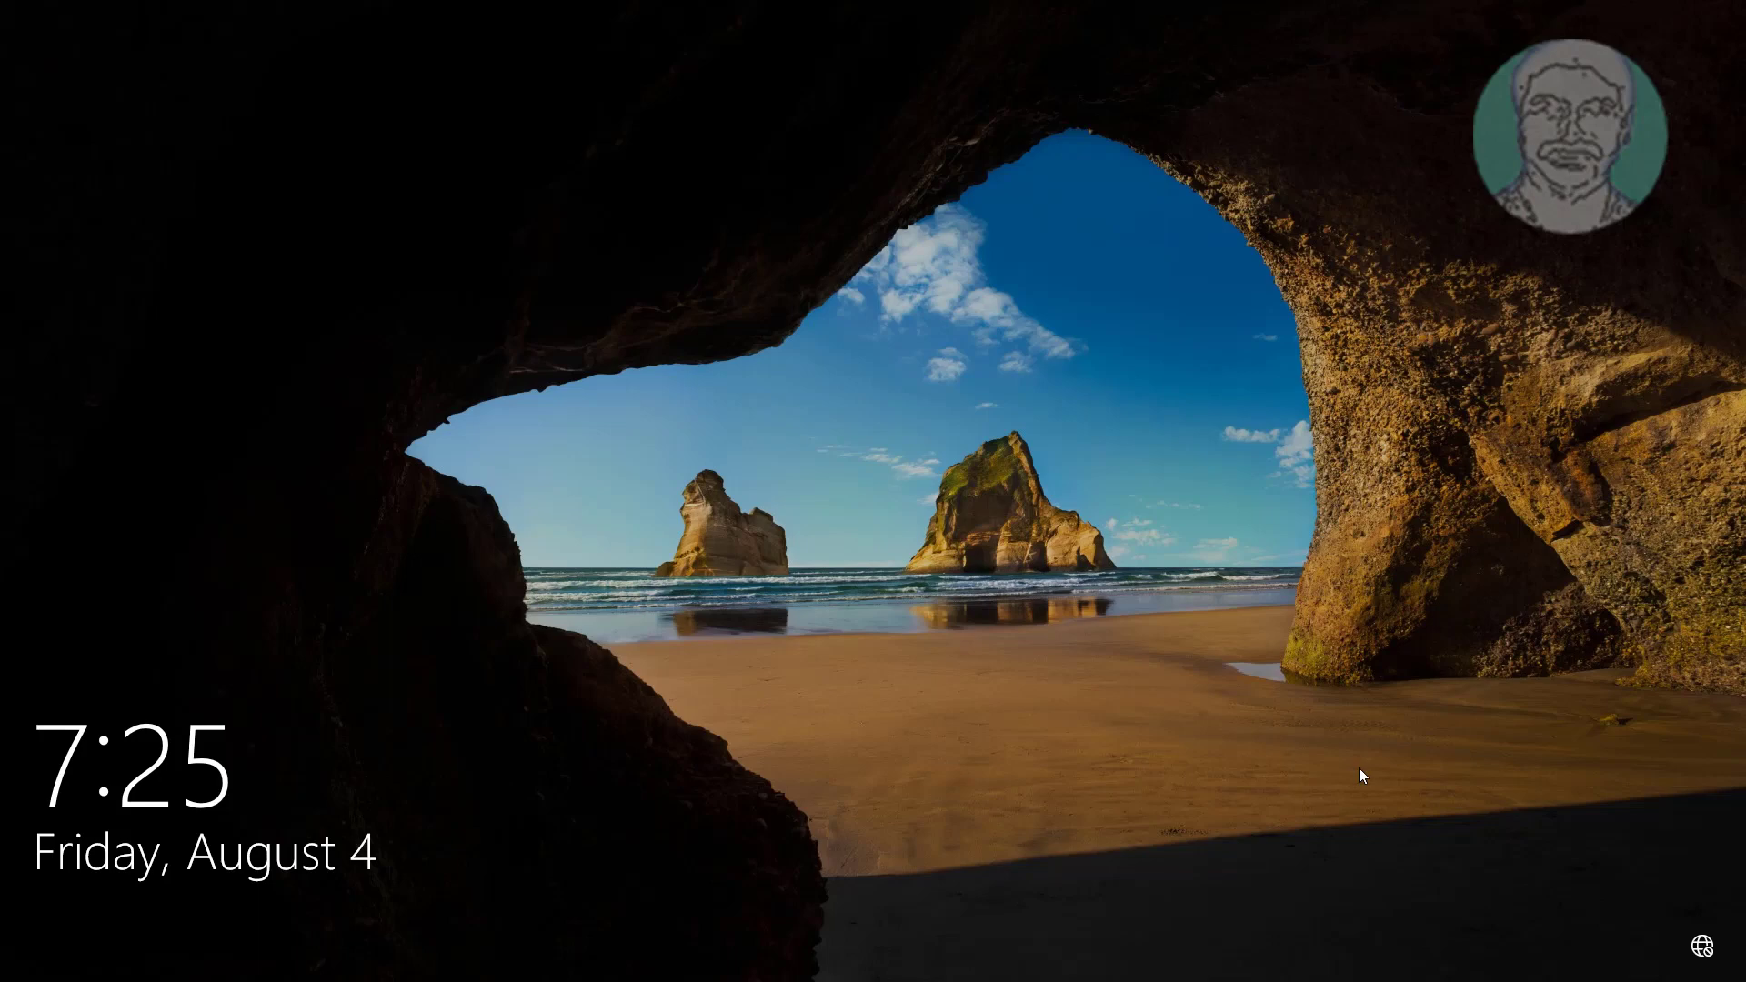
{"action": "left_click", "coordinate": [976, 769]}
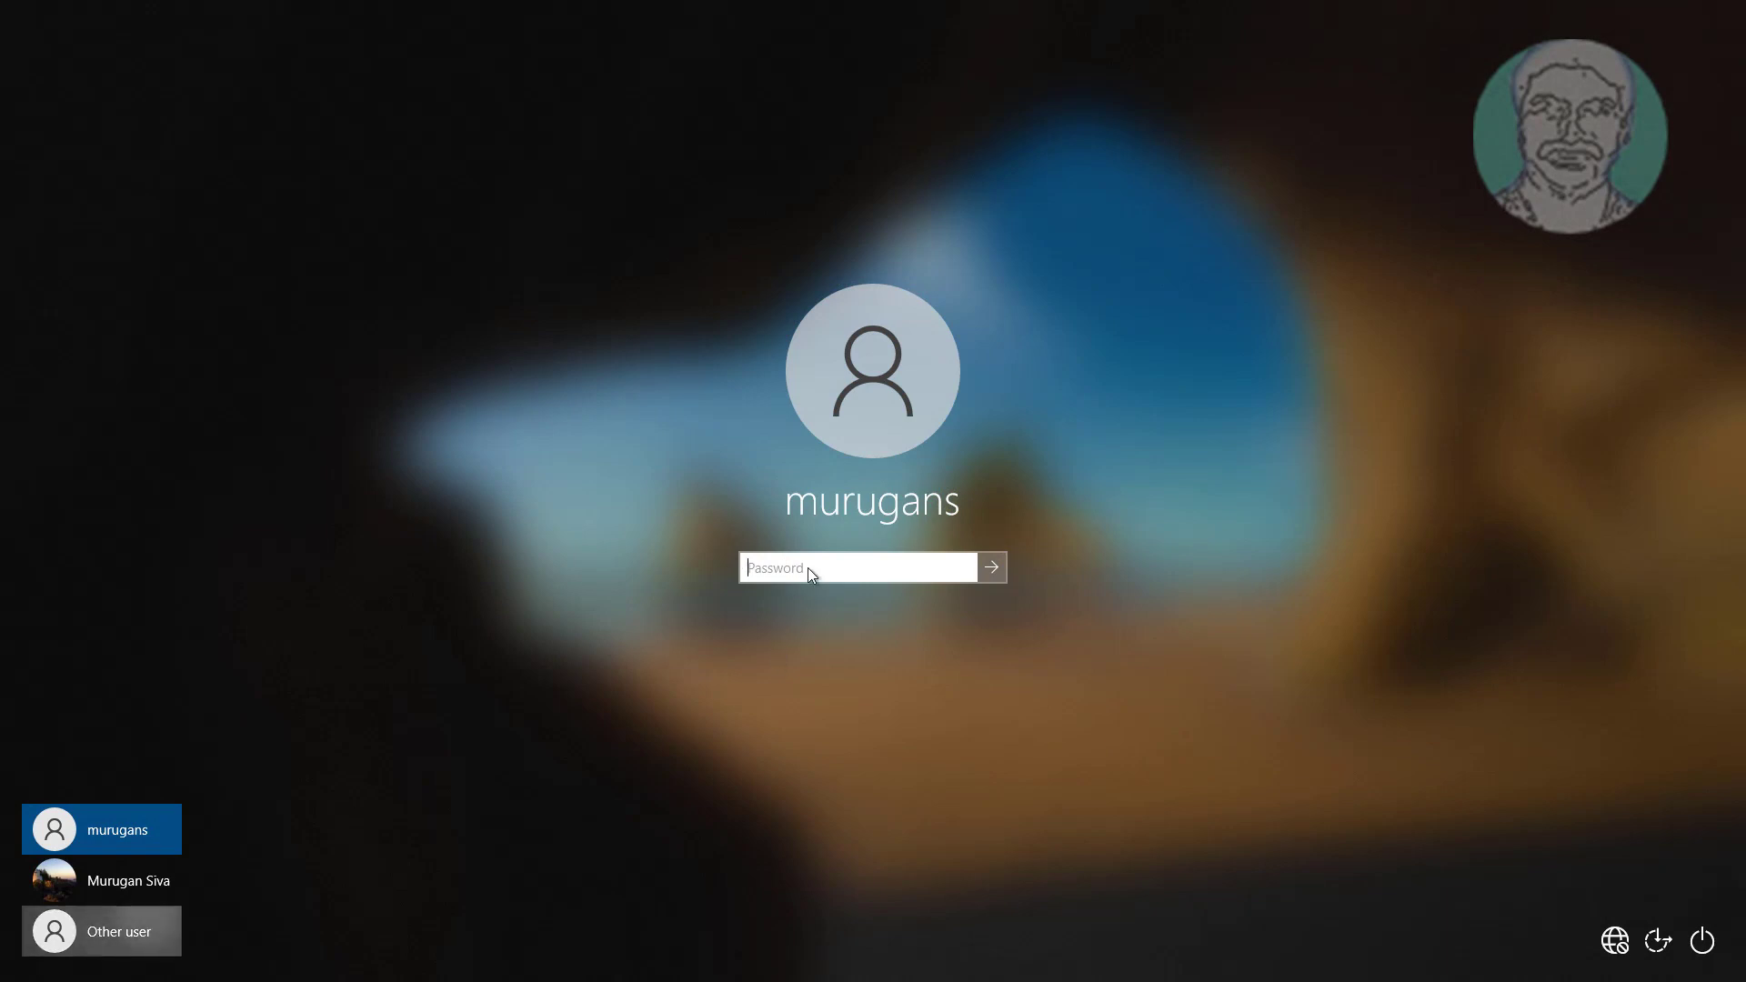
{"action": "left_click", "coordinate": [101, 931]}
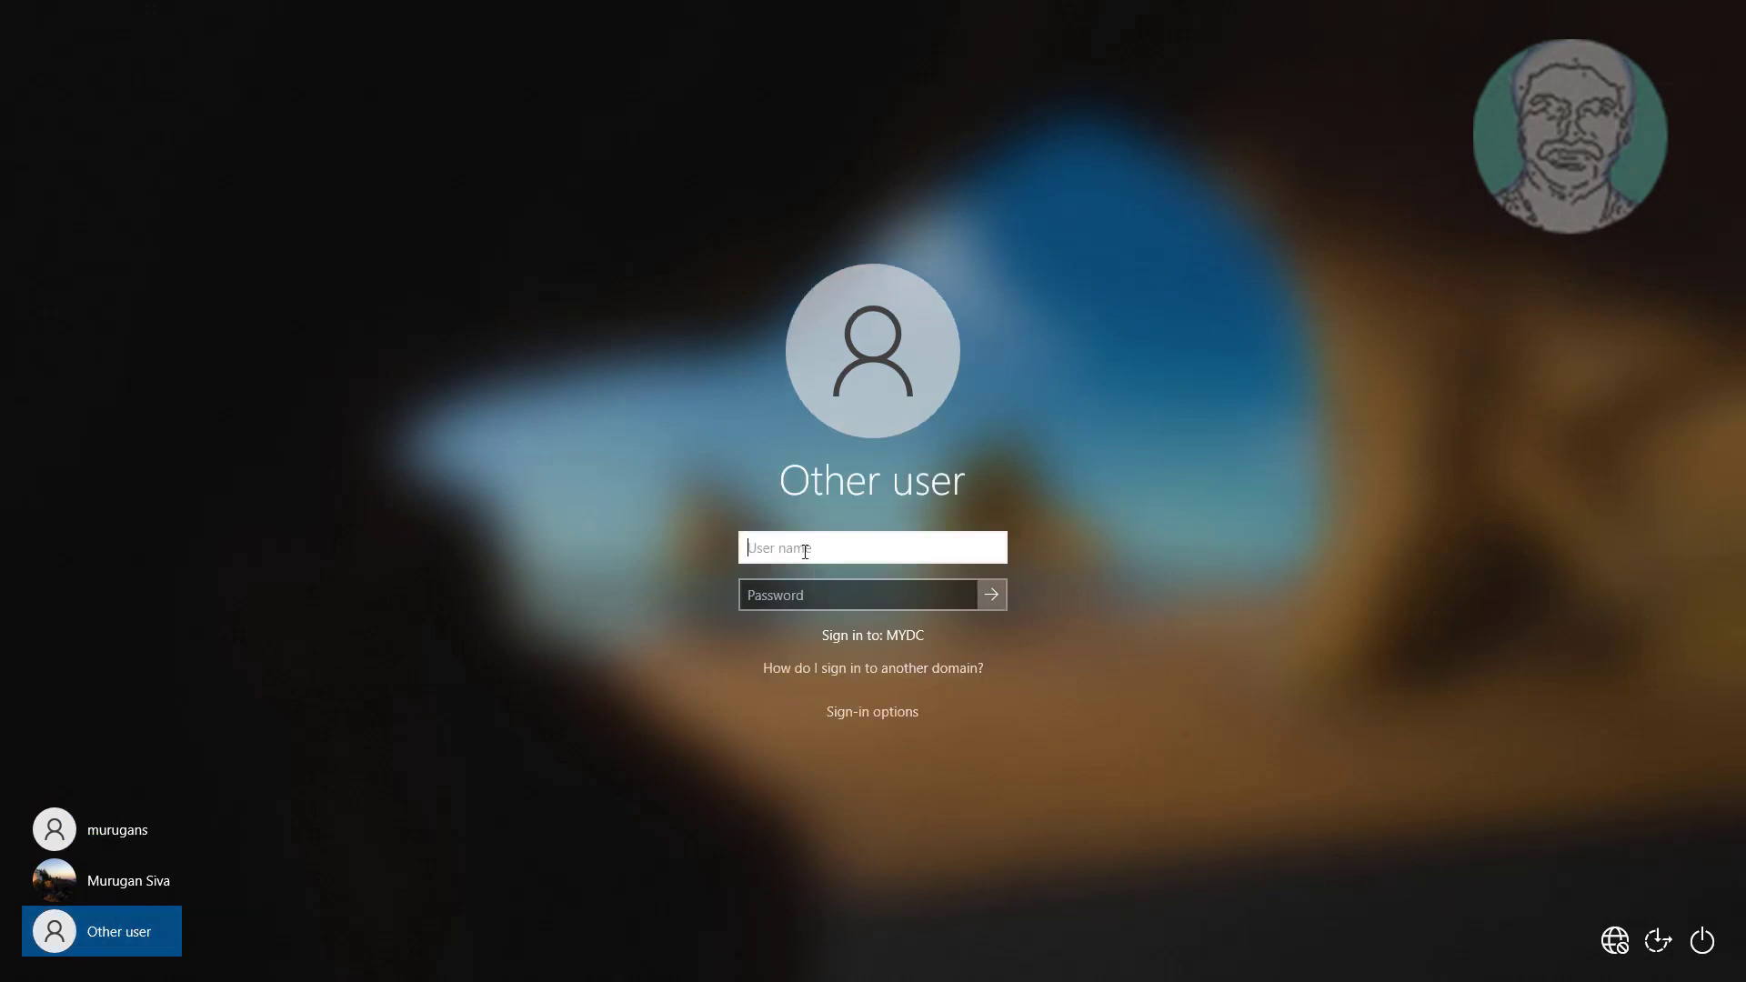
{"action": "type", "text": "testuser1"}
{"action": "key", "text": "Tab"}
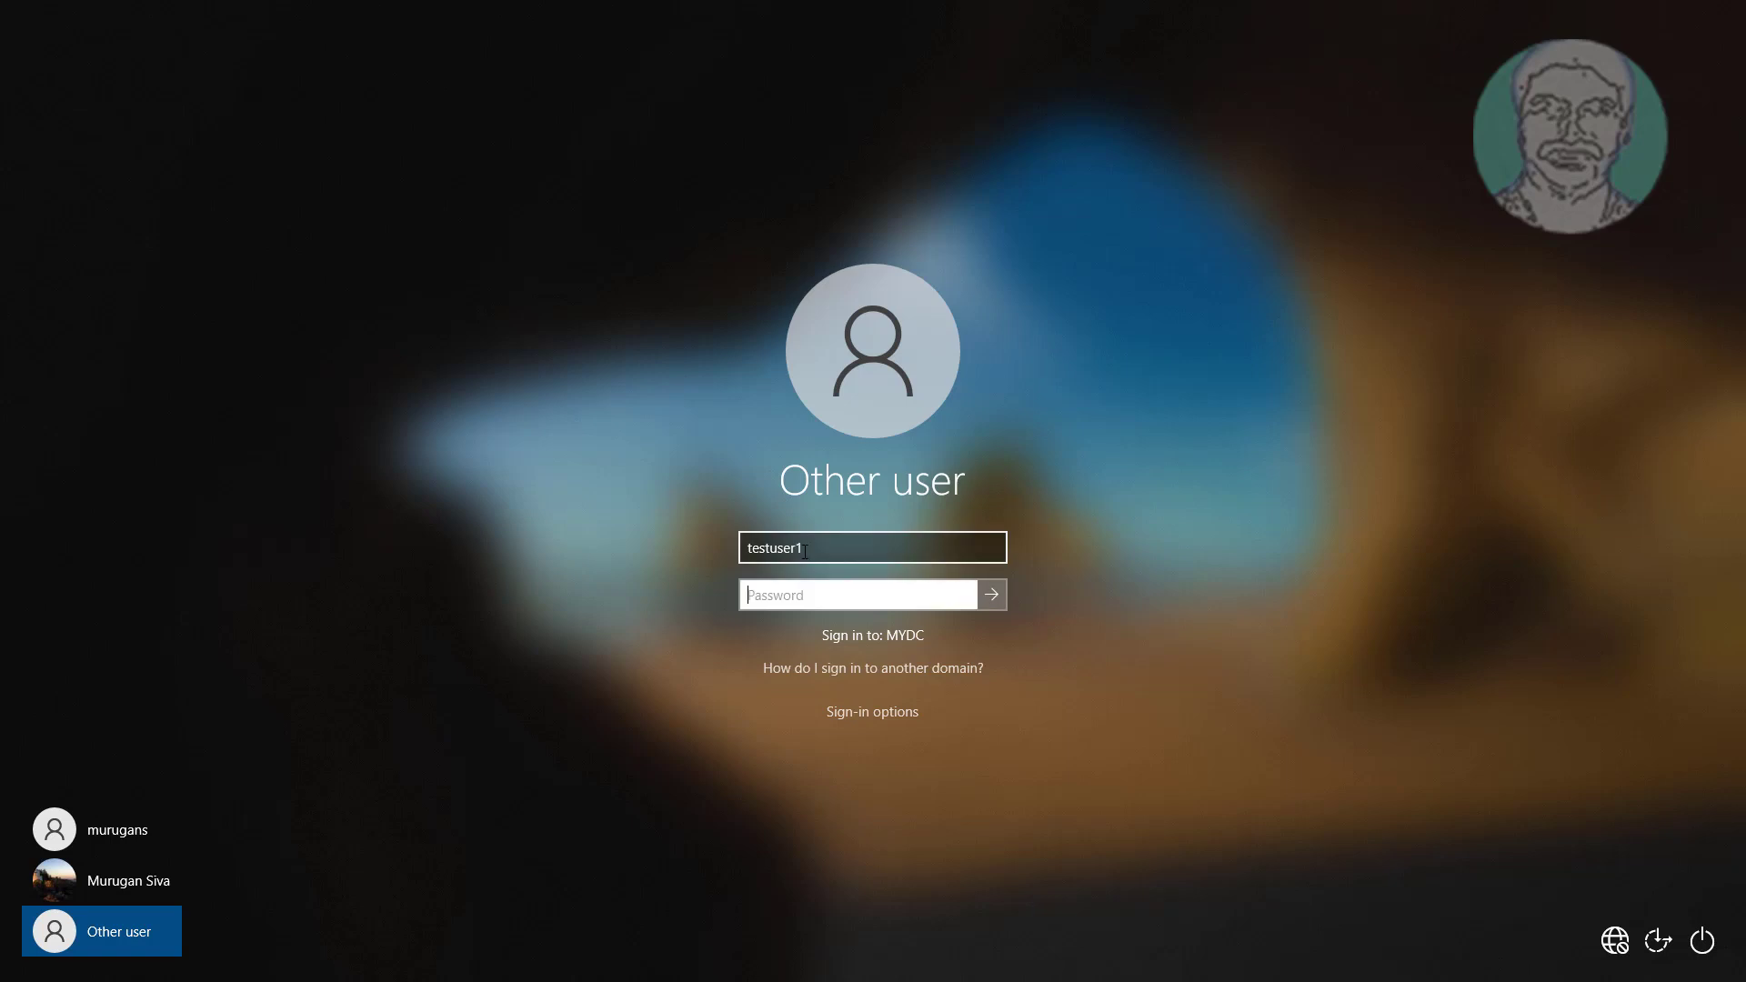
{"action": "type", "text": "Password1"}
{"action": "key", "text": "Return"}
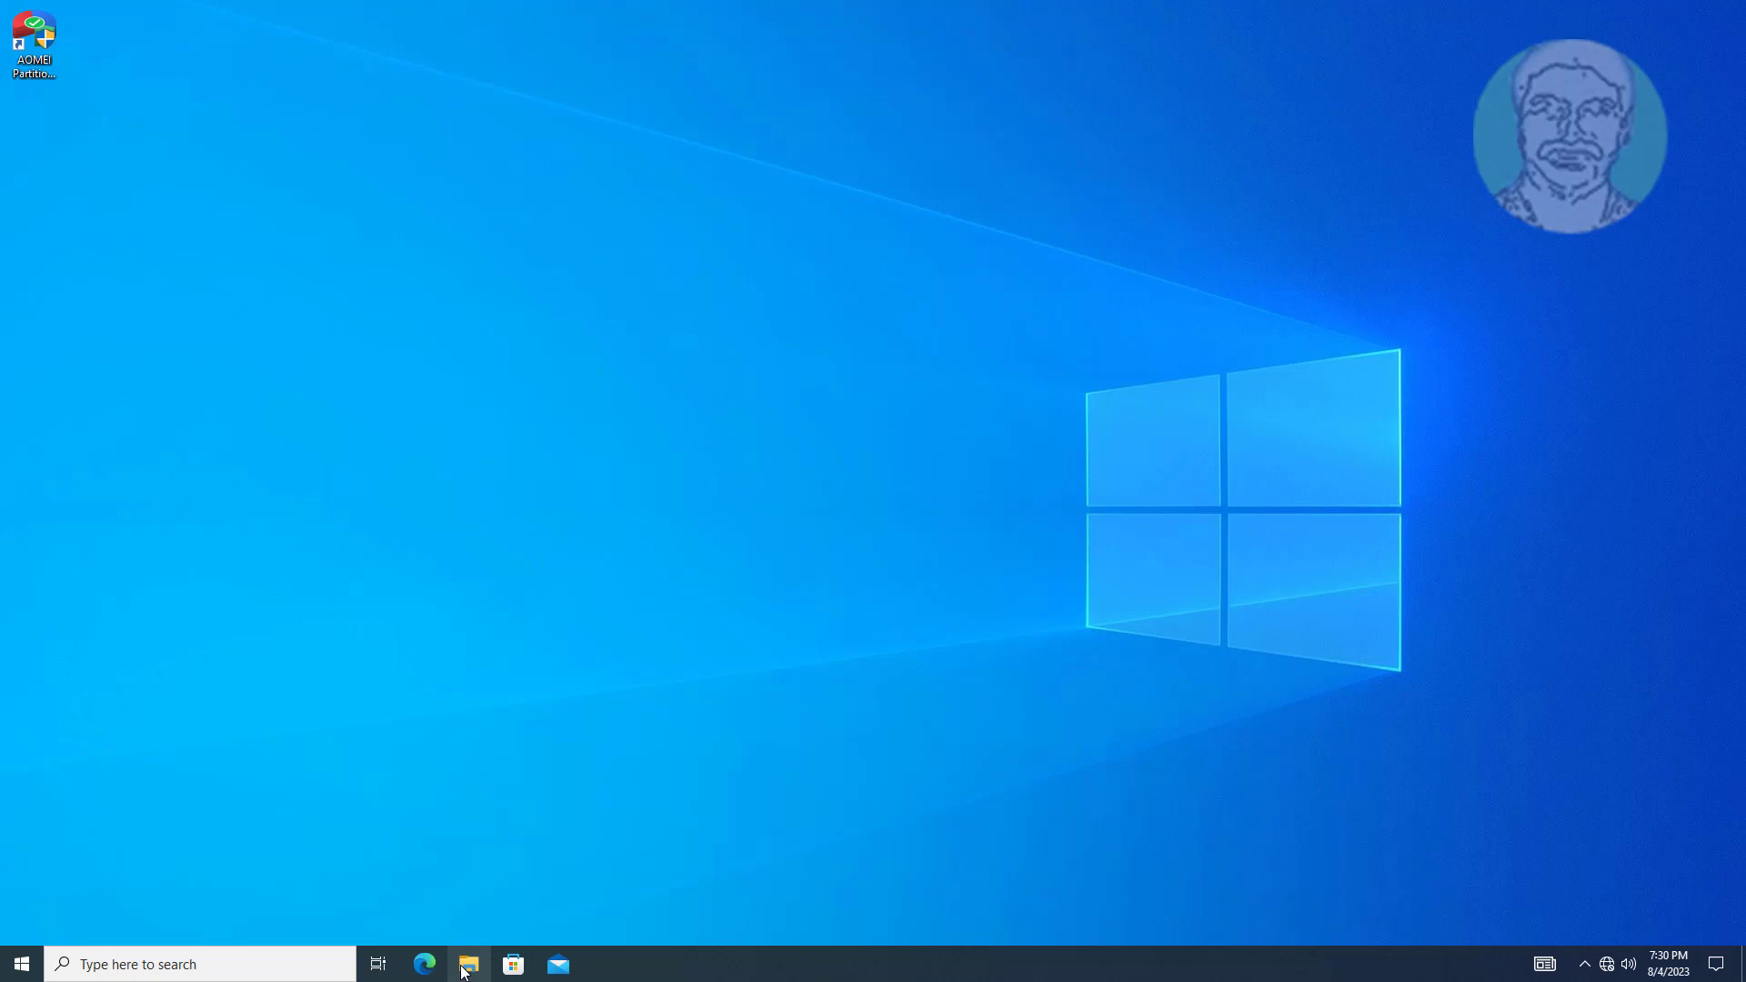
Create a new text document named 'Welcome to Testuser1' in the redirected Documents folder.
{"action": "left_click", "coordinate": [464, 969]}
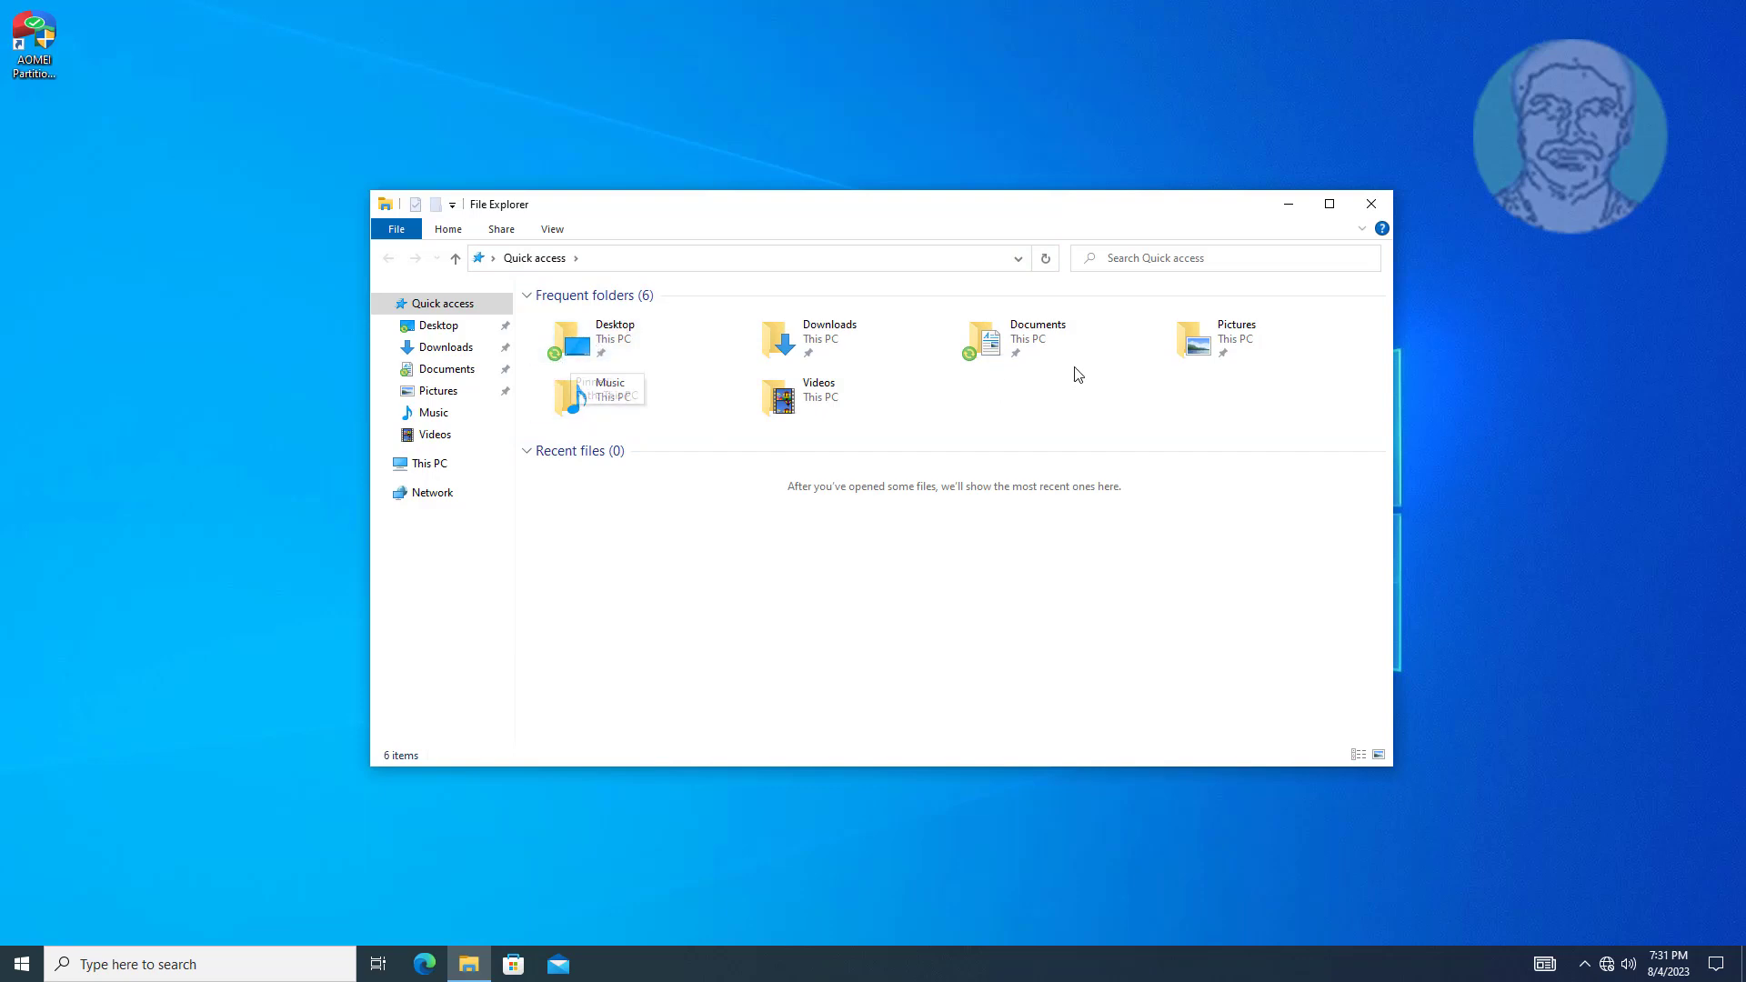
{"action": "double_click", "coordinate": [1047, 346]}
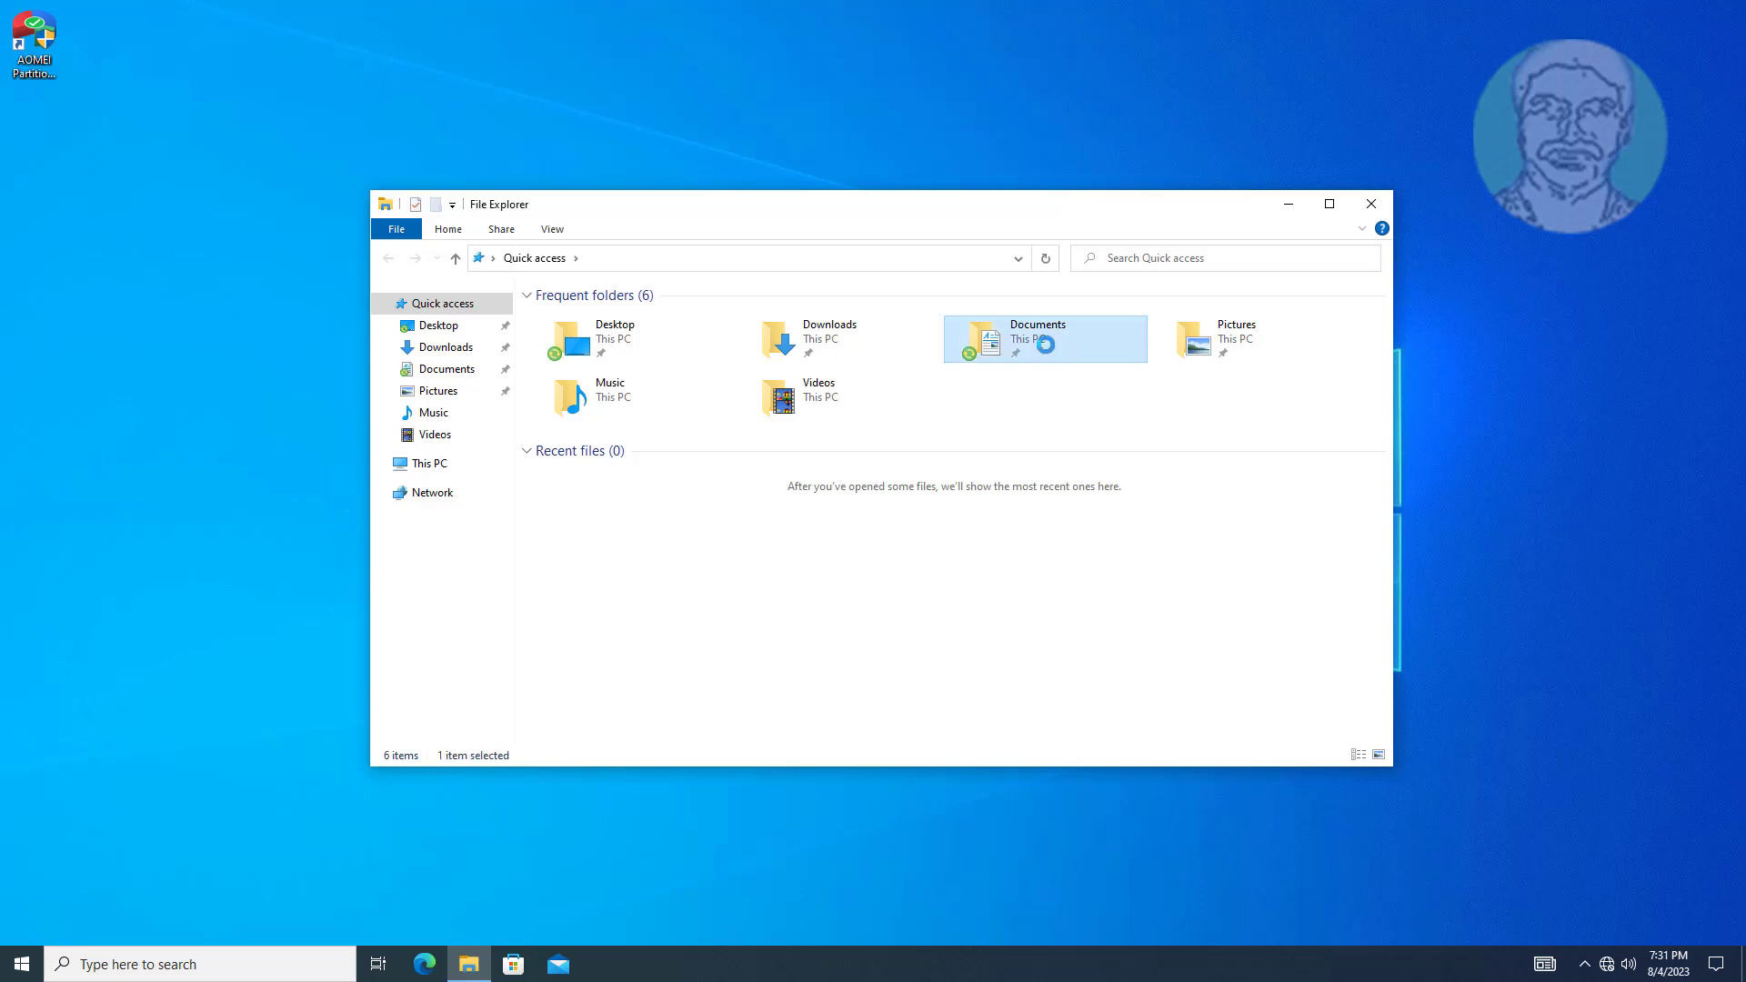
{"action": "right_click", "coordinate": [736, 418]}
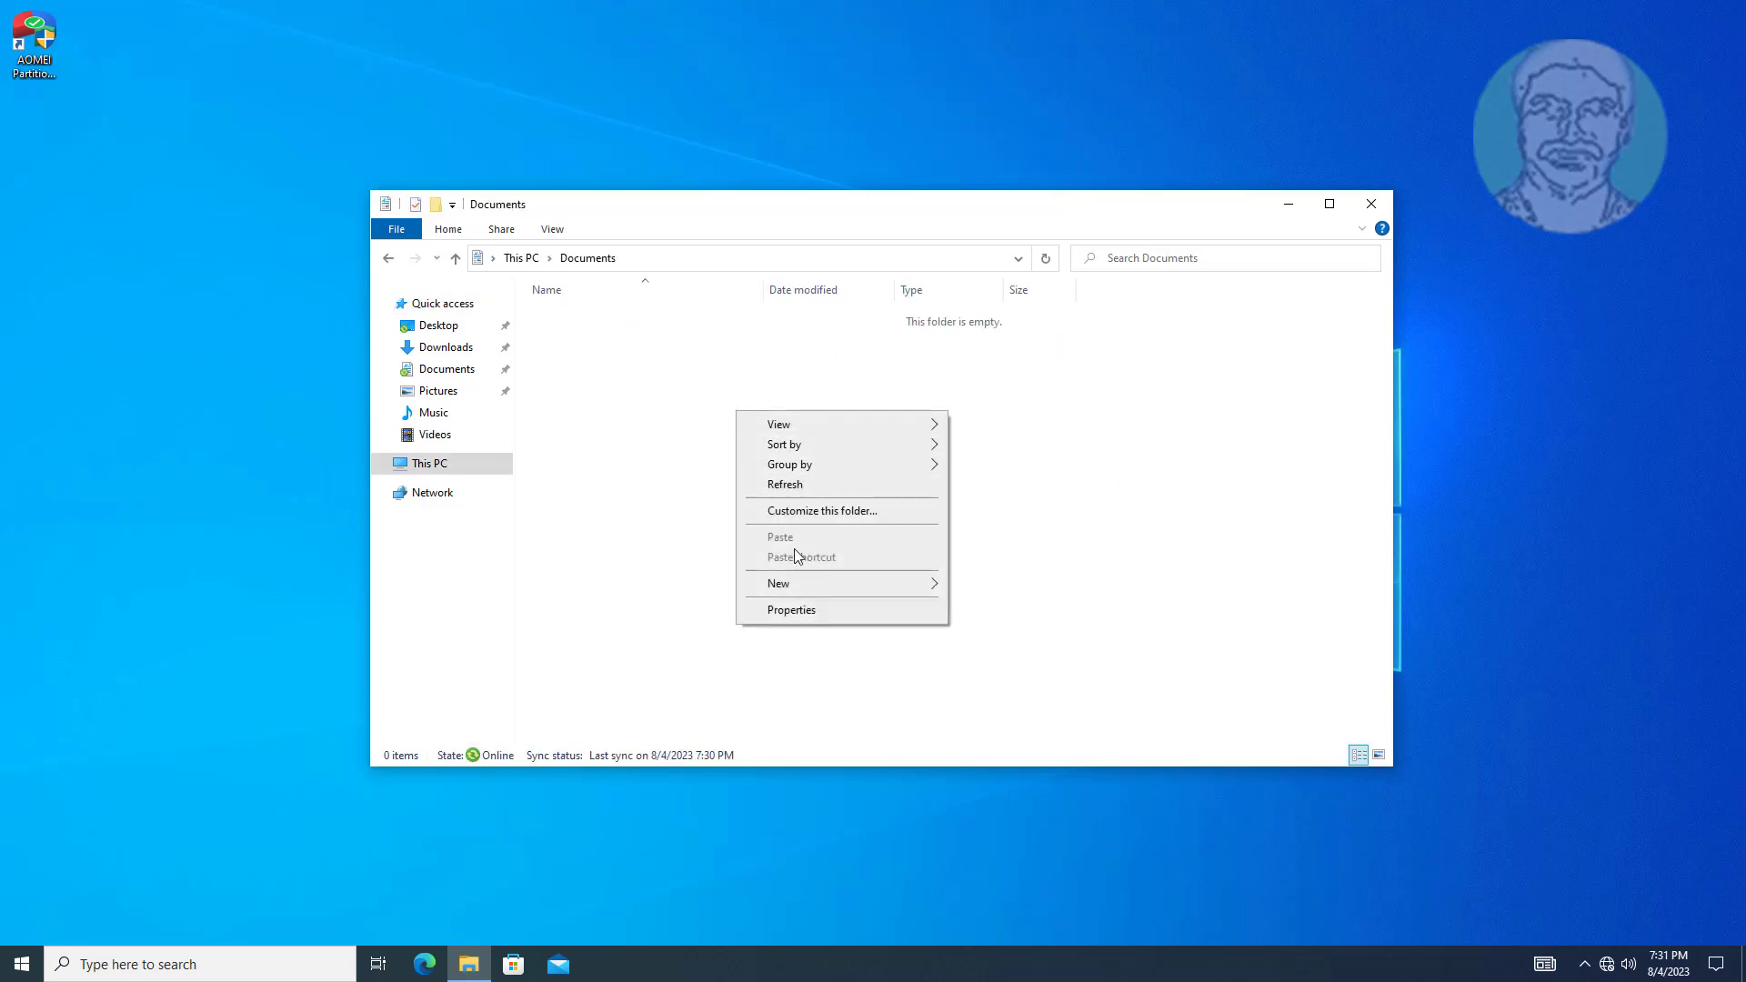
{"action": "mouse_move", "coordinate": [798, 593]}
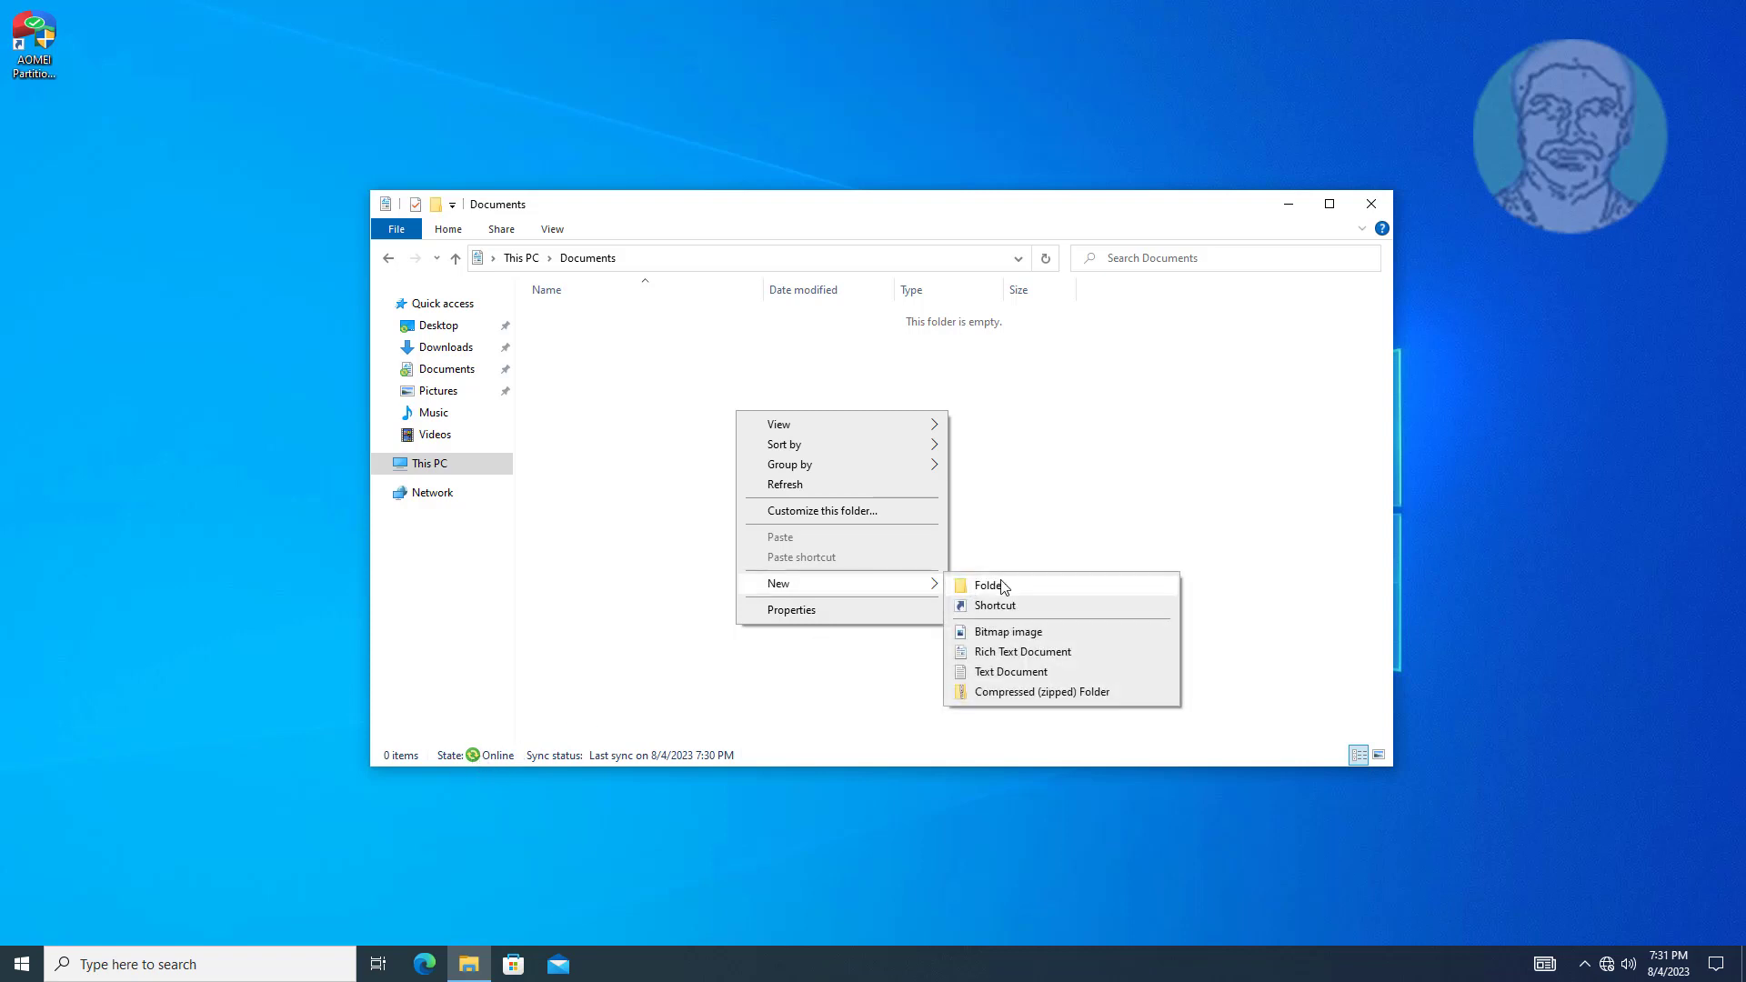
{"action": "left_click", "coordinate": [1022, 681]}
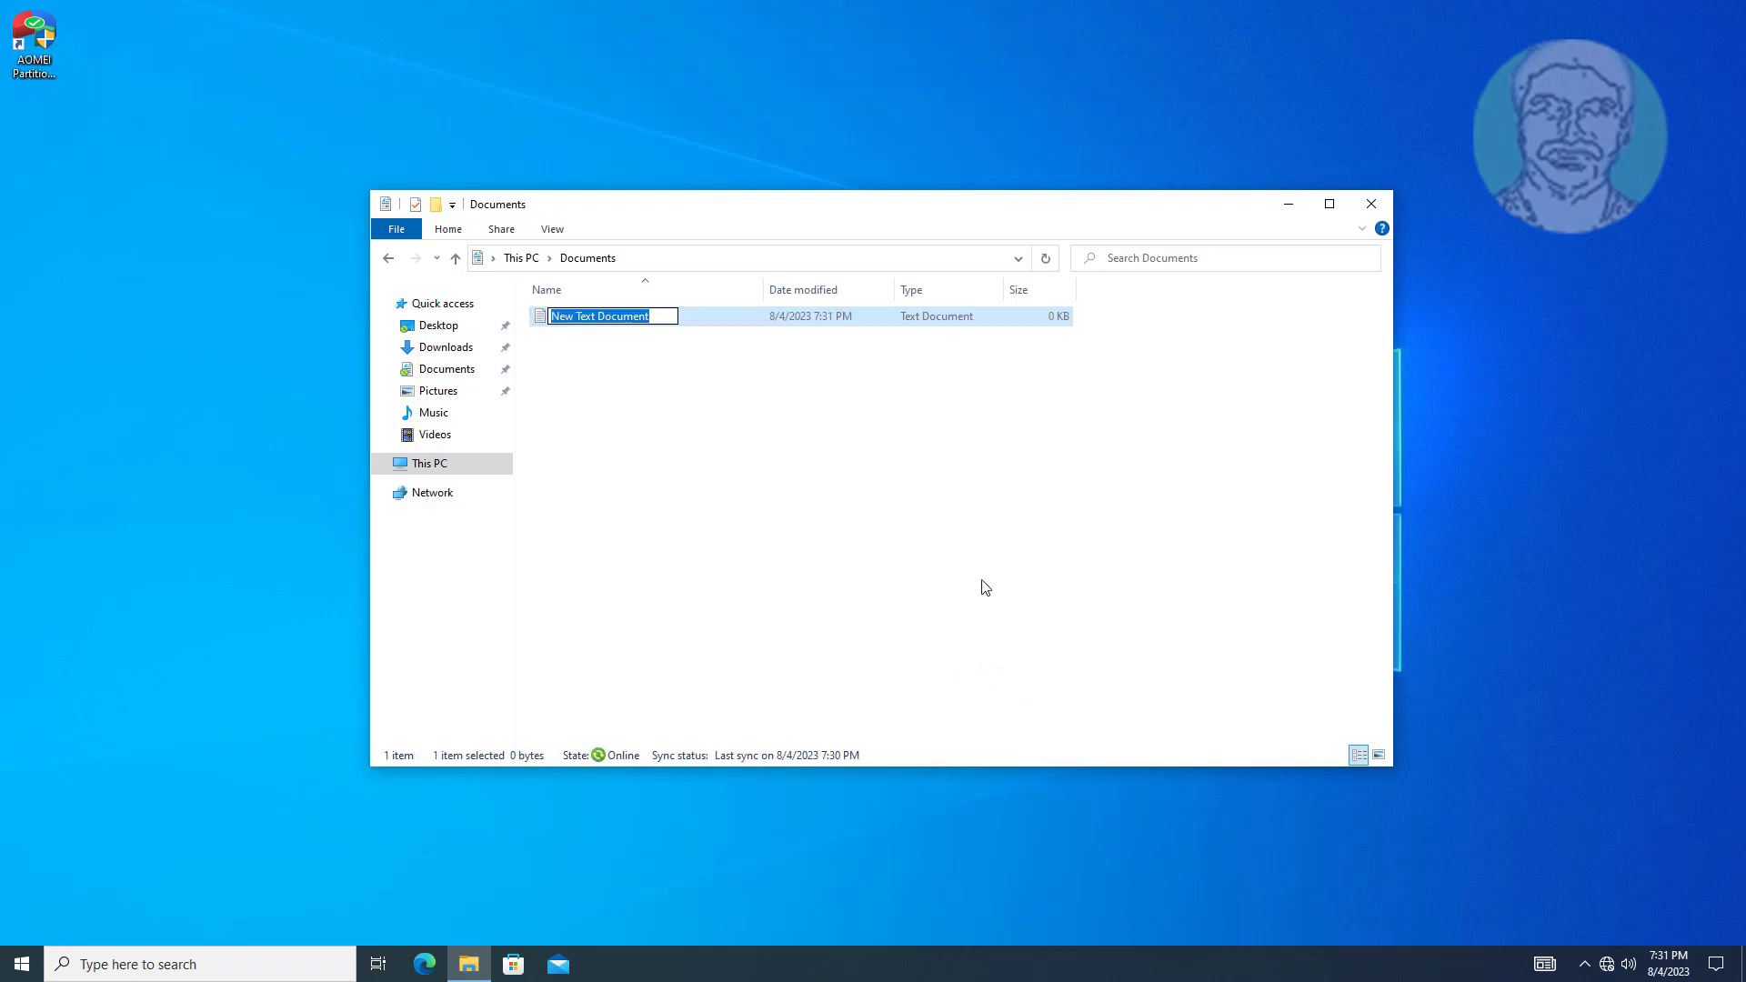
{"action": "type", "text": "Wel"}
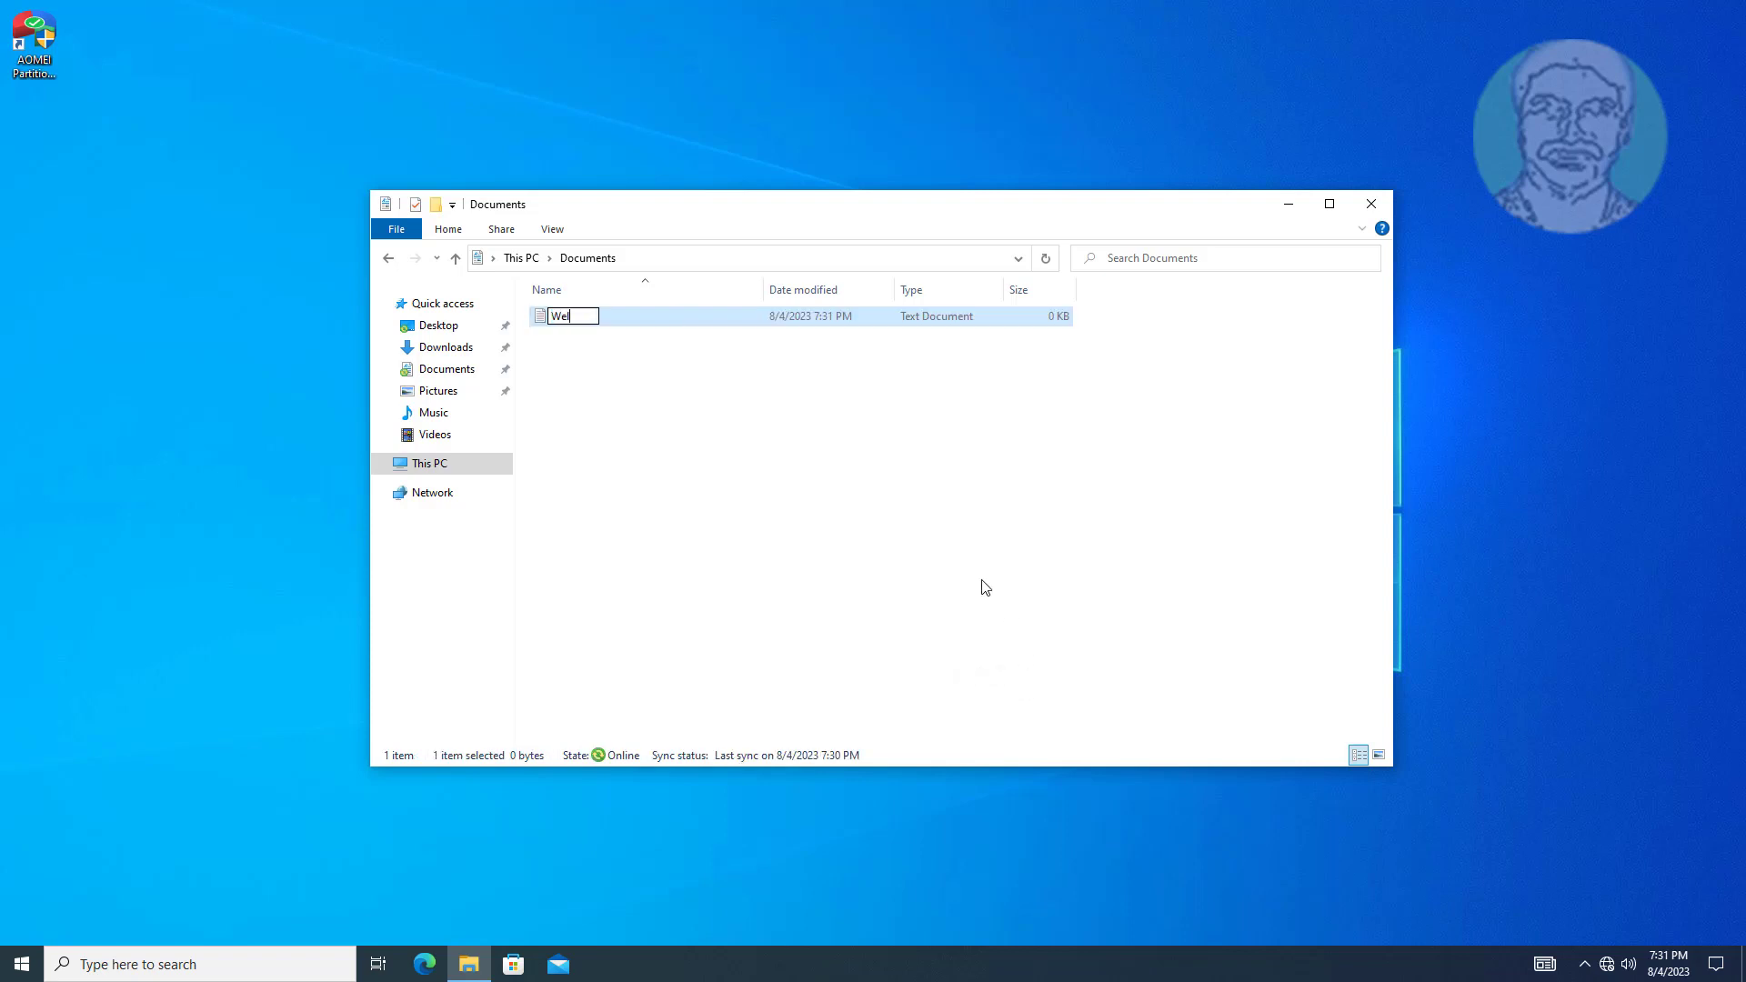
{"action": "type", "text": "come to Testuser1"}
{"action": "key", "text": "Return"}
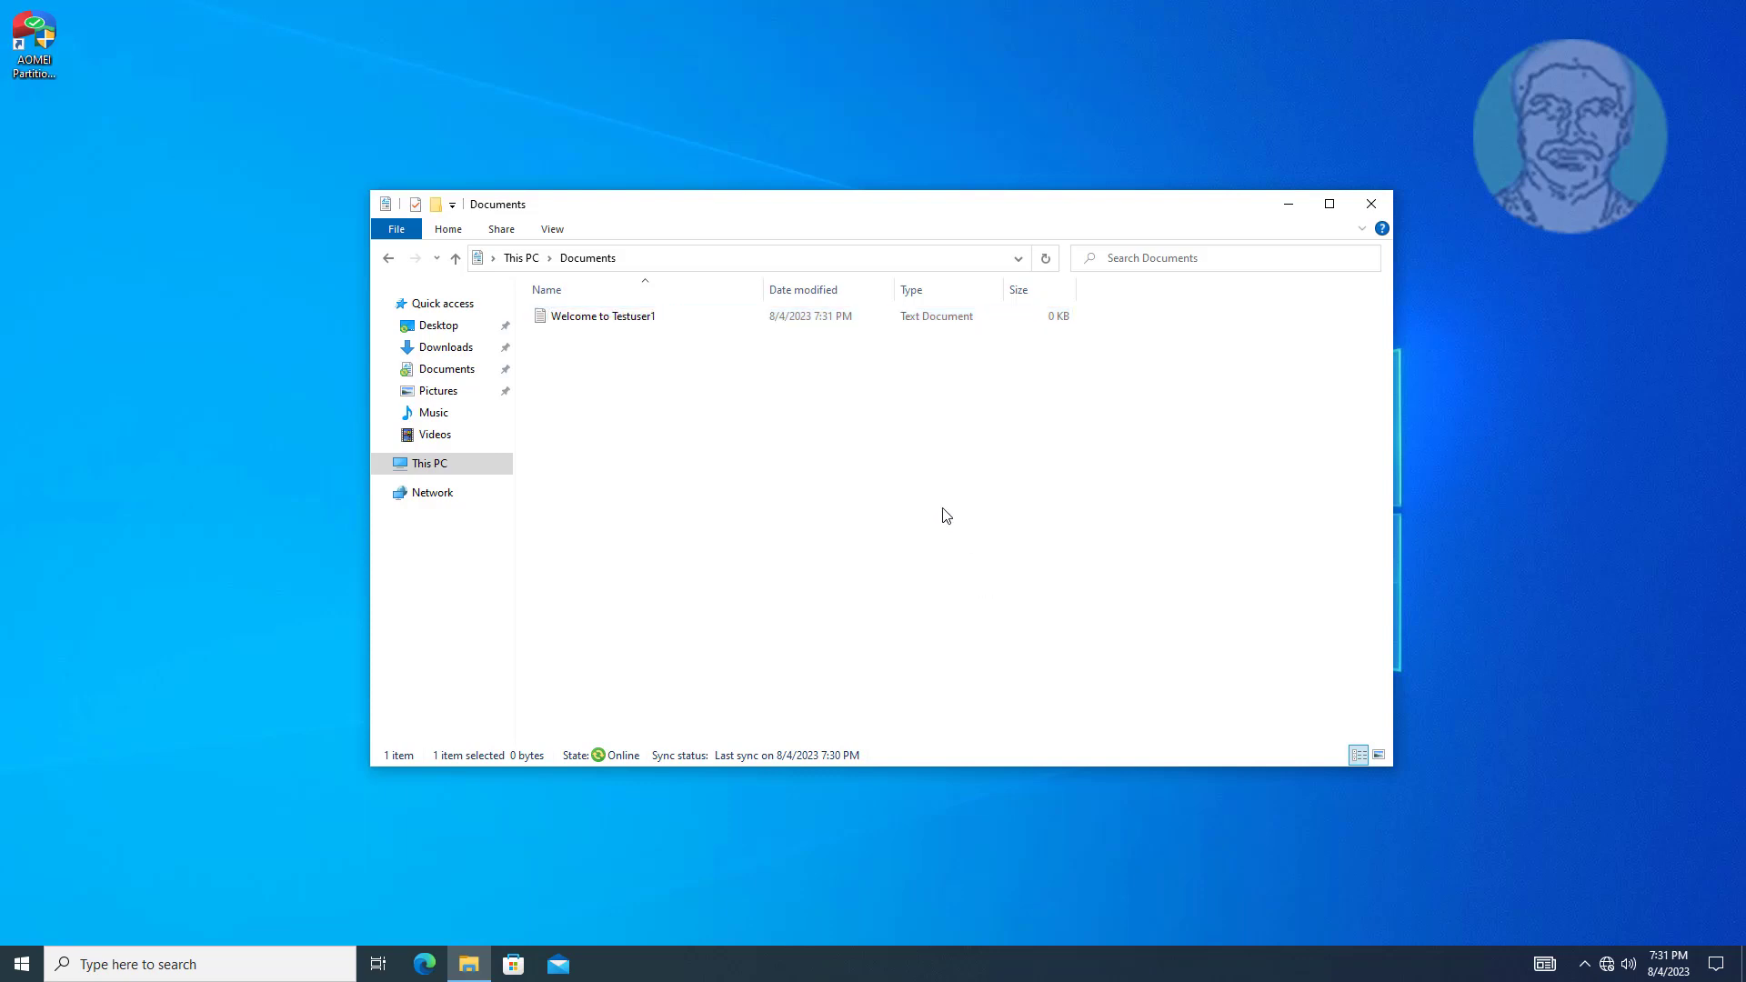
Write 'Welcome' into Welcome to Testuser1 in Notepad, save it, and close Notepad.
{"action": "double_click", "coordinate": [634, 318]}
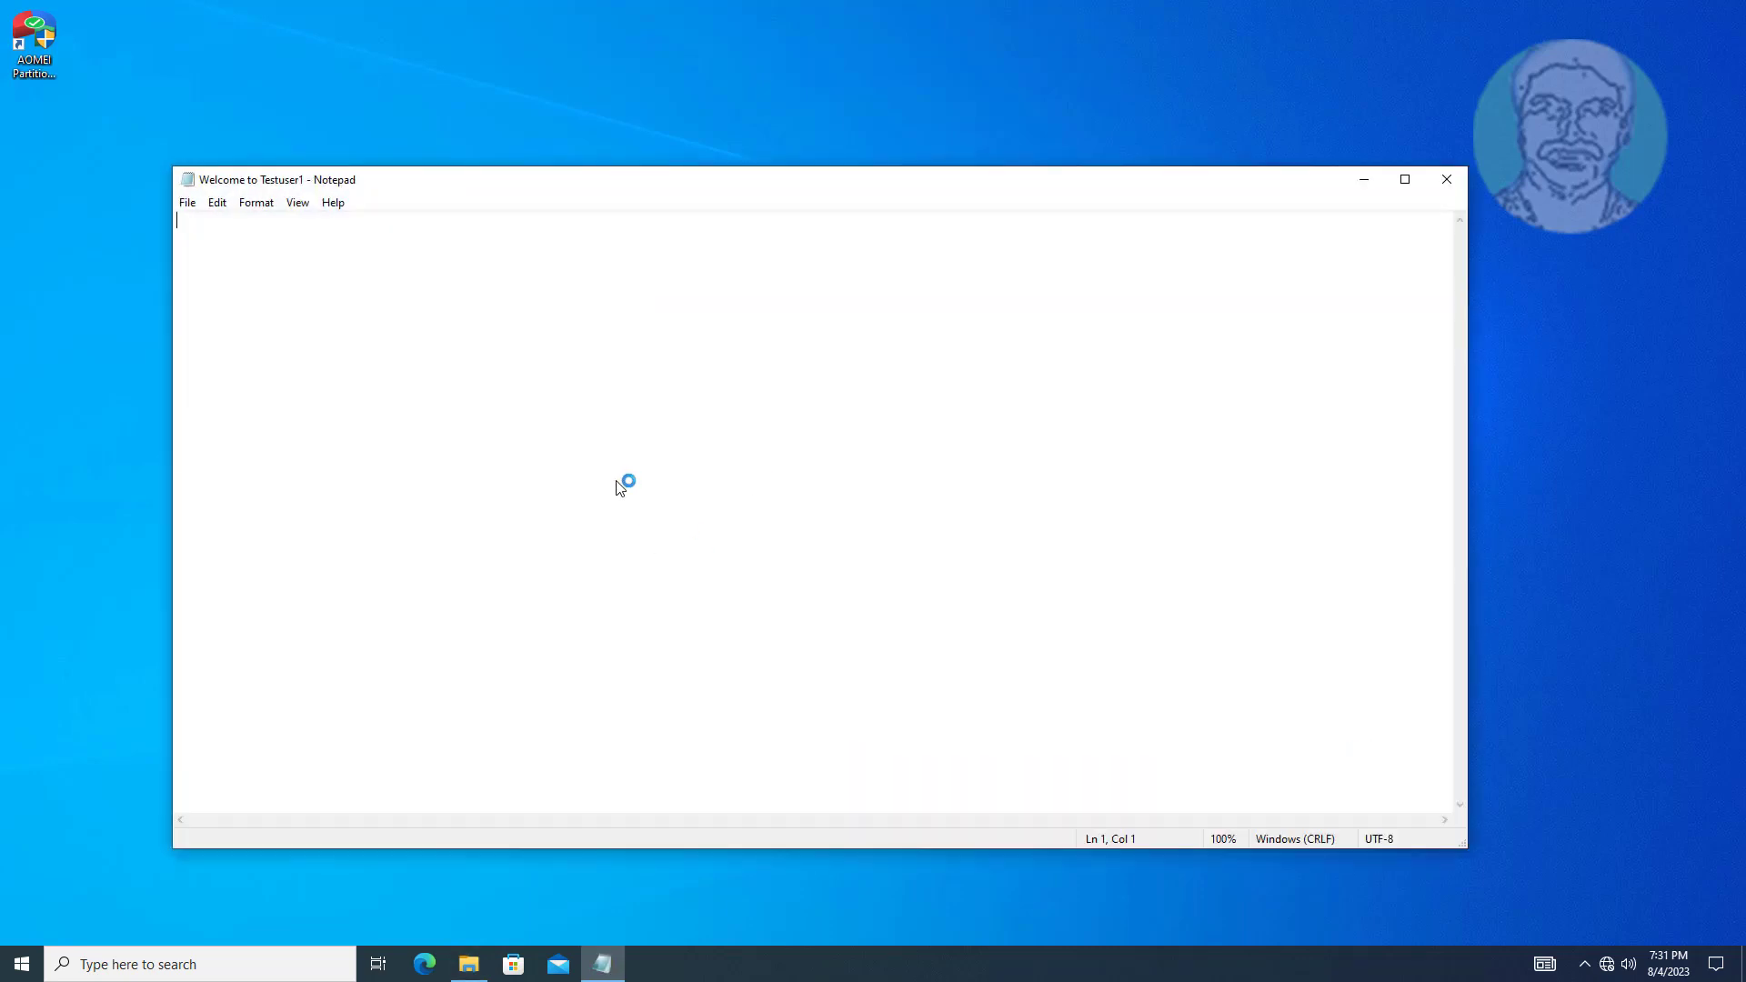
{"action": "type", "text": "Welcome"}
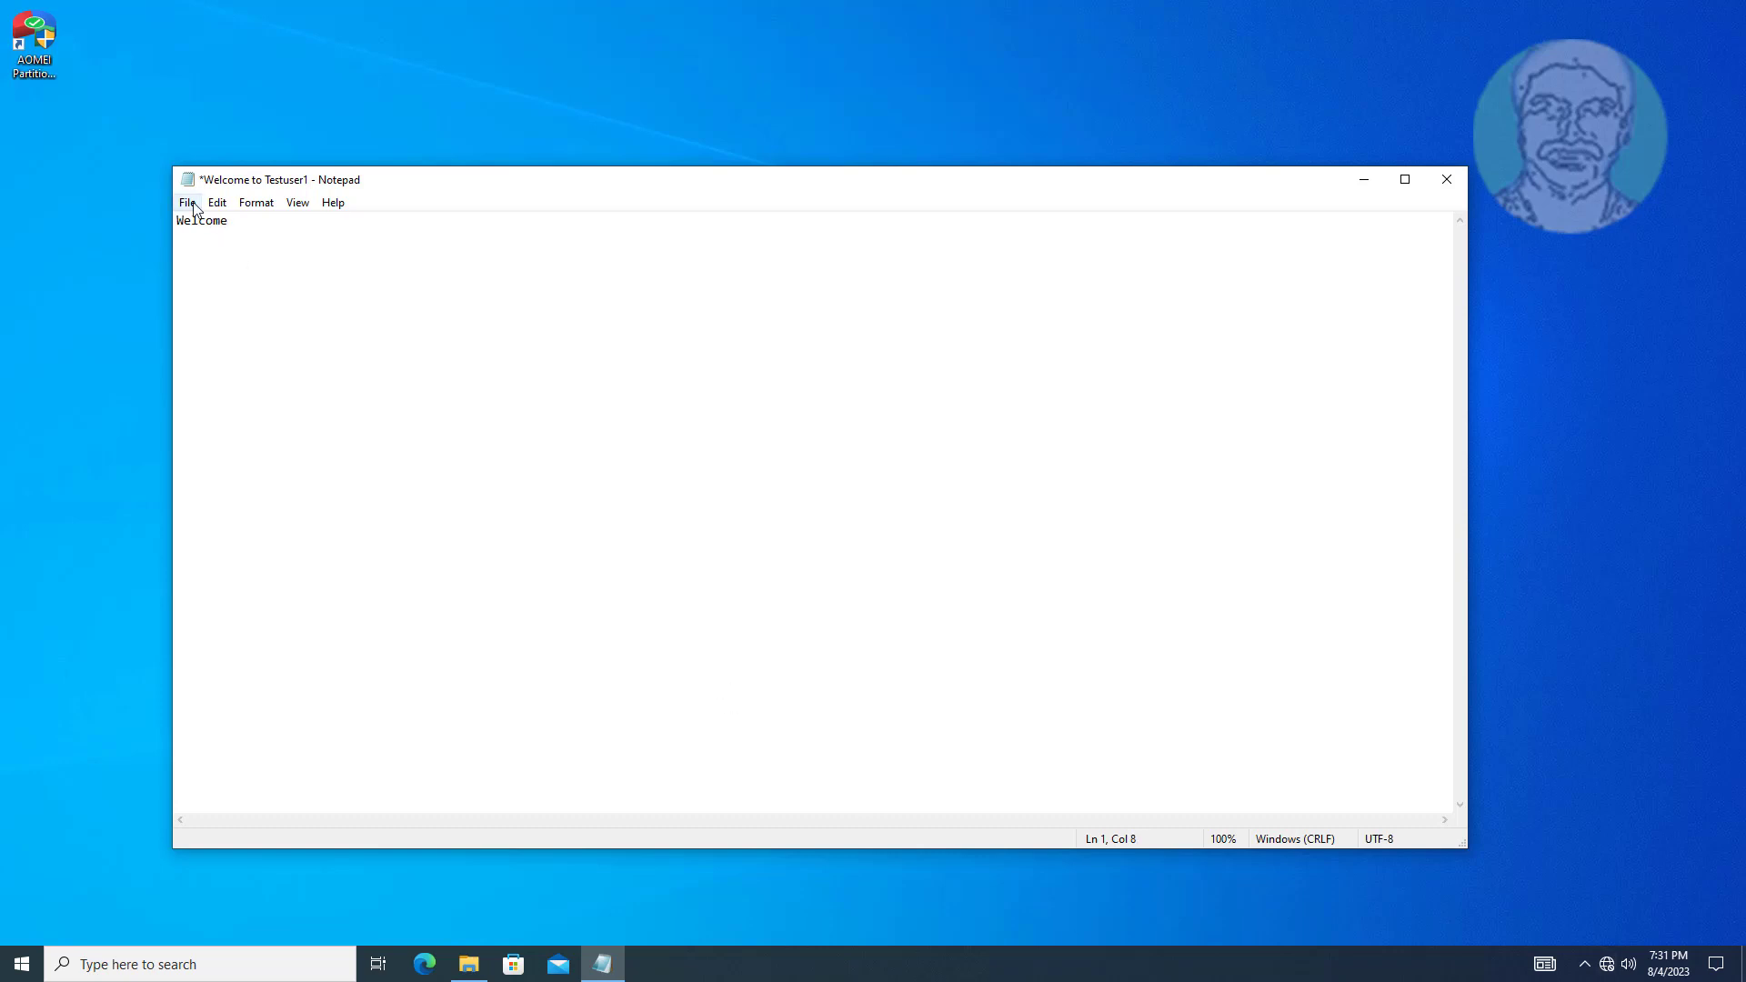
{"action": "left_click", "coordinate": [188, 203]}
{"action": "left_click", "coordinate": [273, 287]}
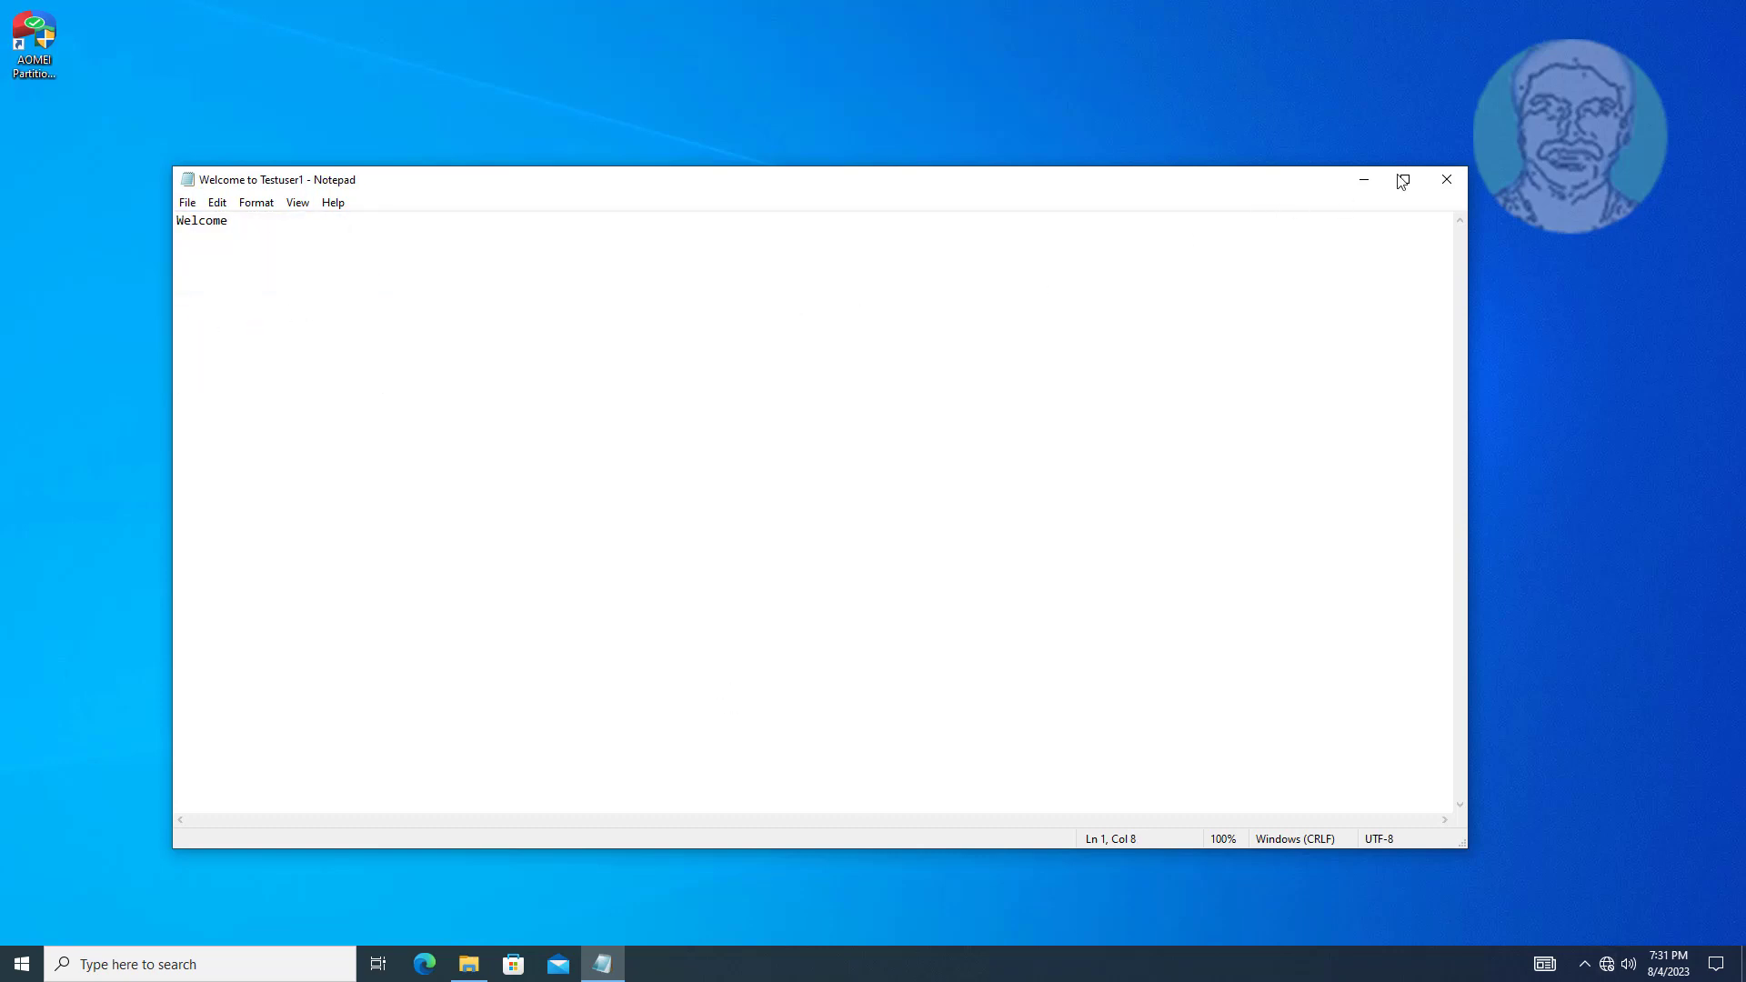
{"action": "left_click", "coordinate": [1446, 179]}
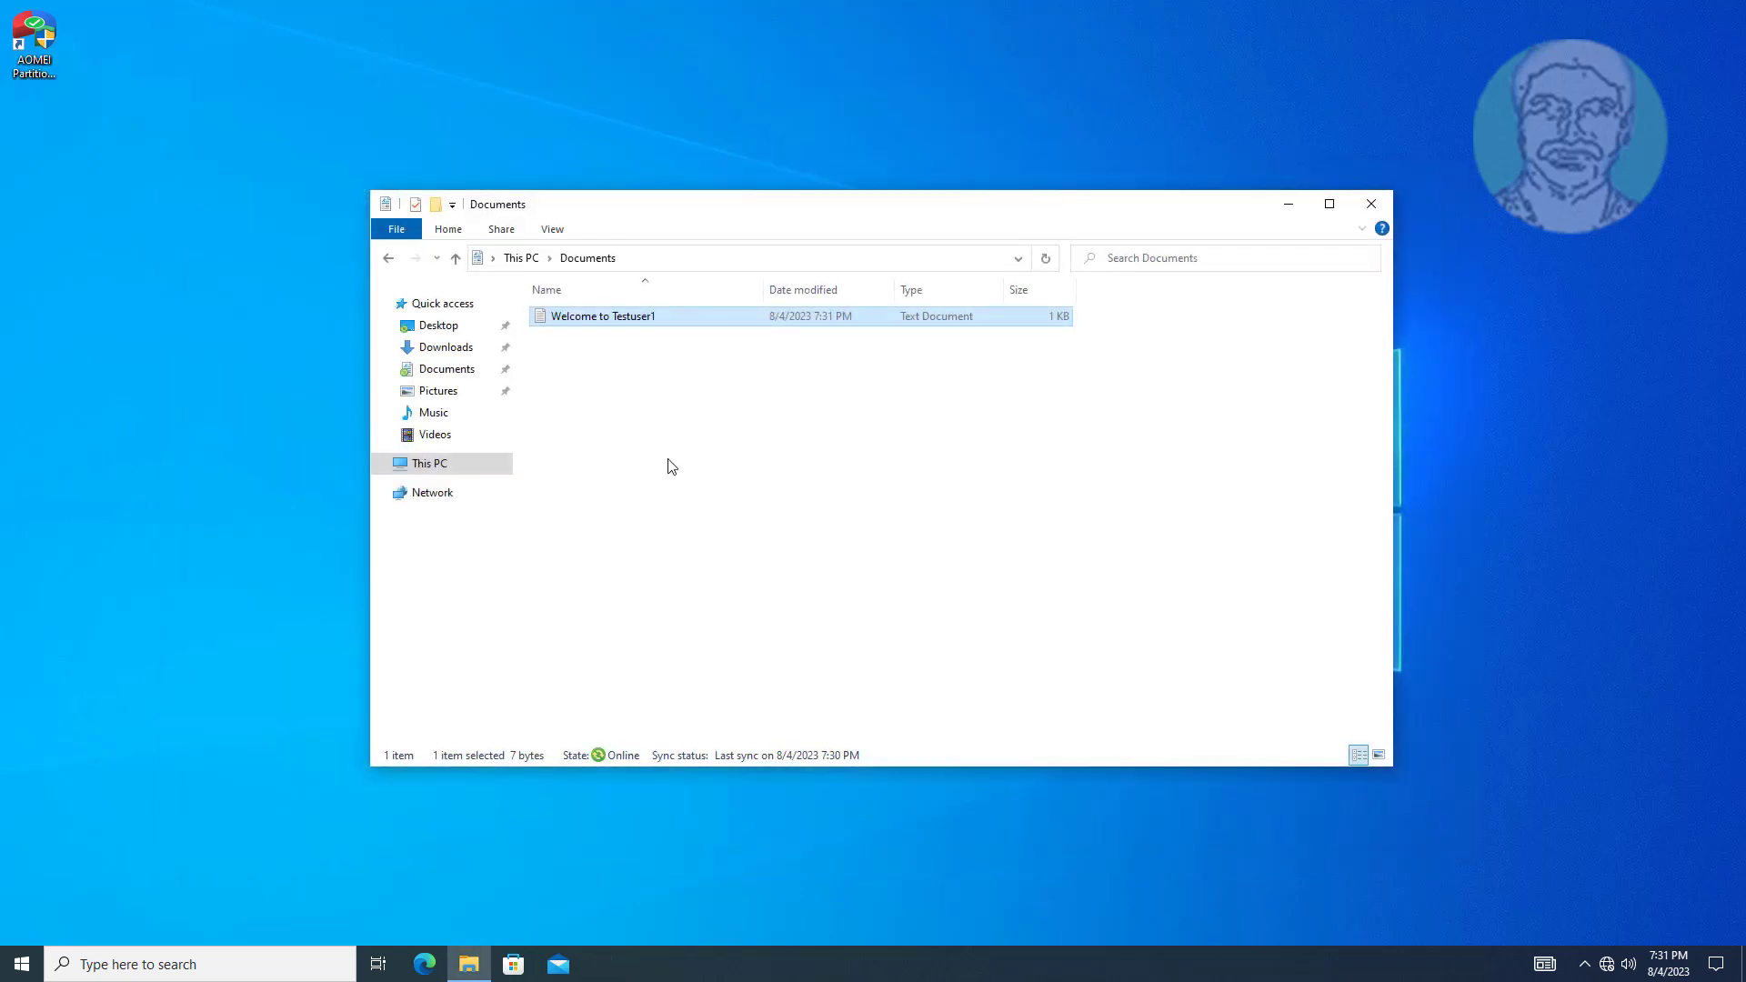
{"action": "left_click", "coordinate": [668, 465]}
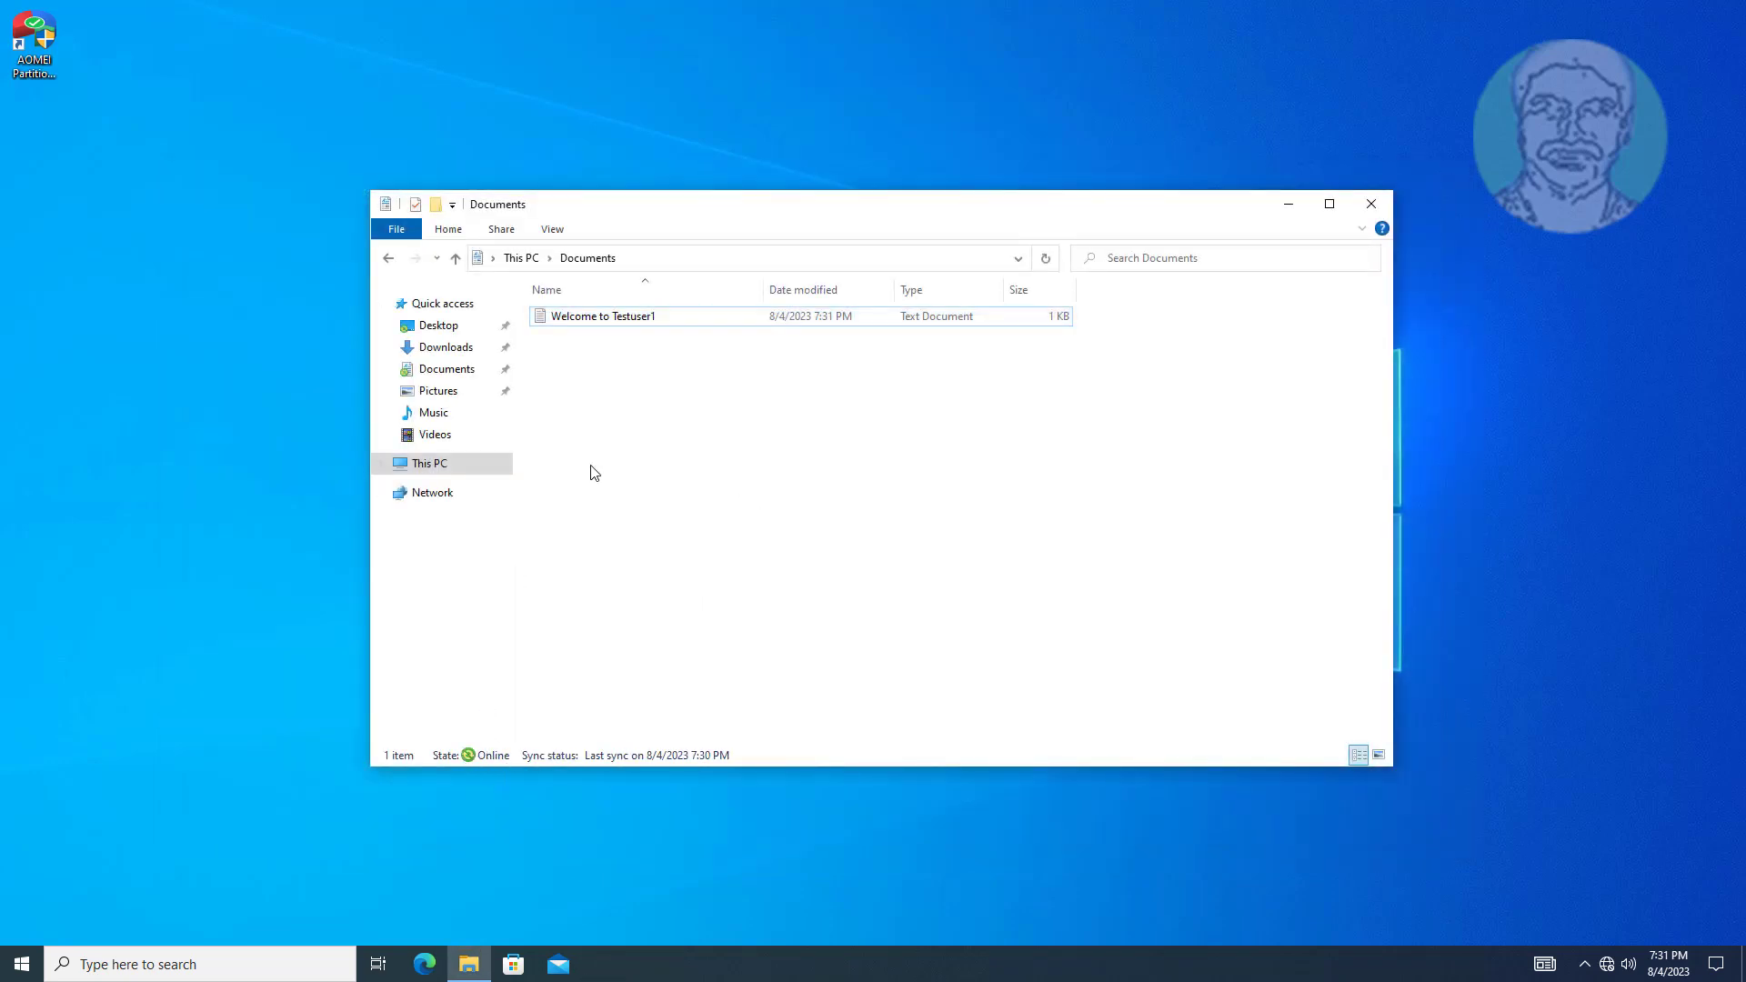
Close the Documents window and browse to C:\FolderRedirect$\testuser1 in File Explorer.
{"action": "left_click", "coordinate": [1375, 204]}
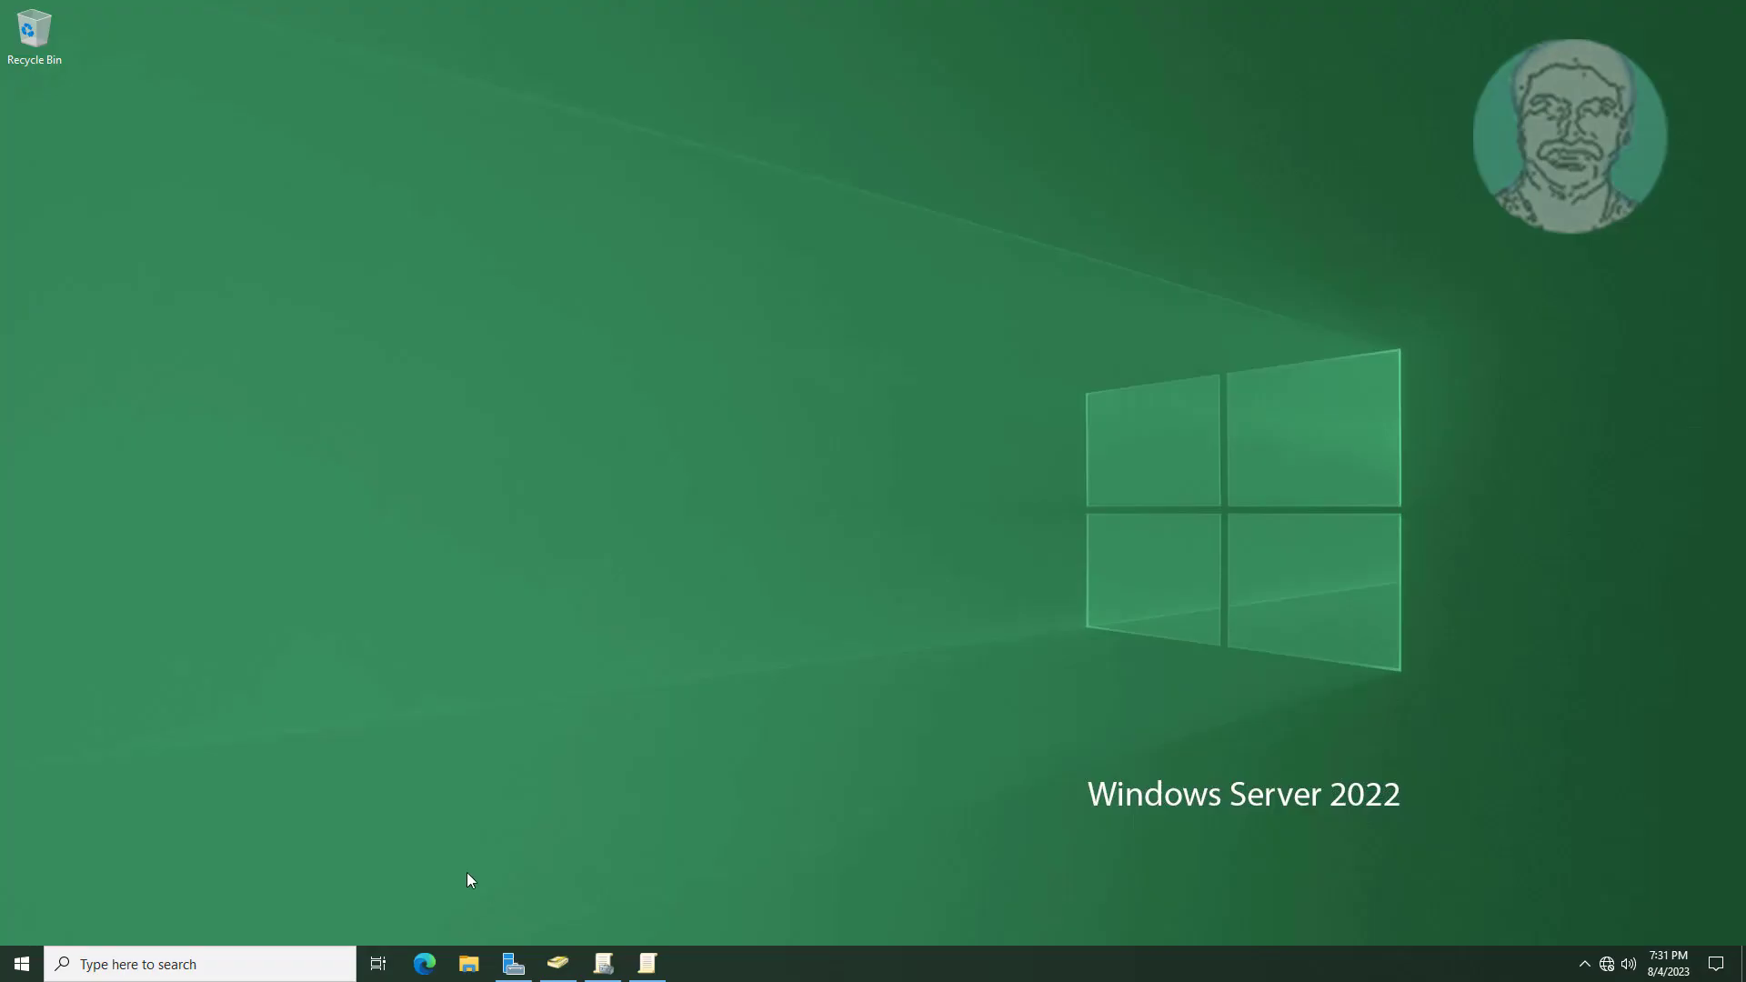
{"action": "left_click", "coordinate": [469, 965]}
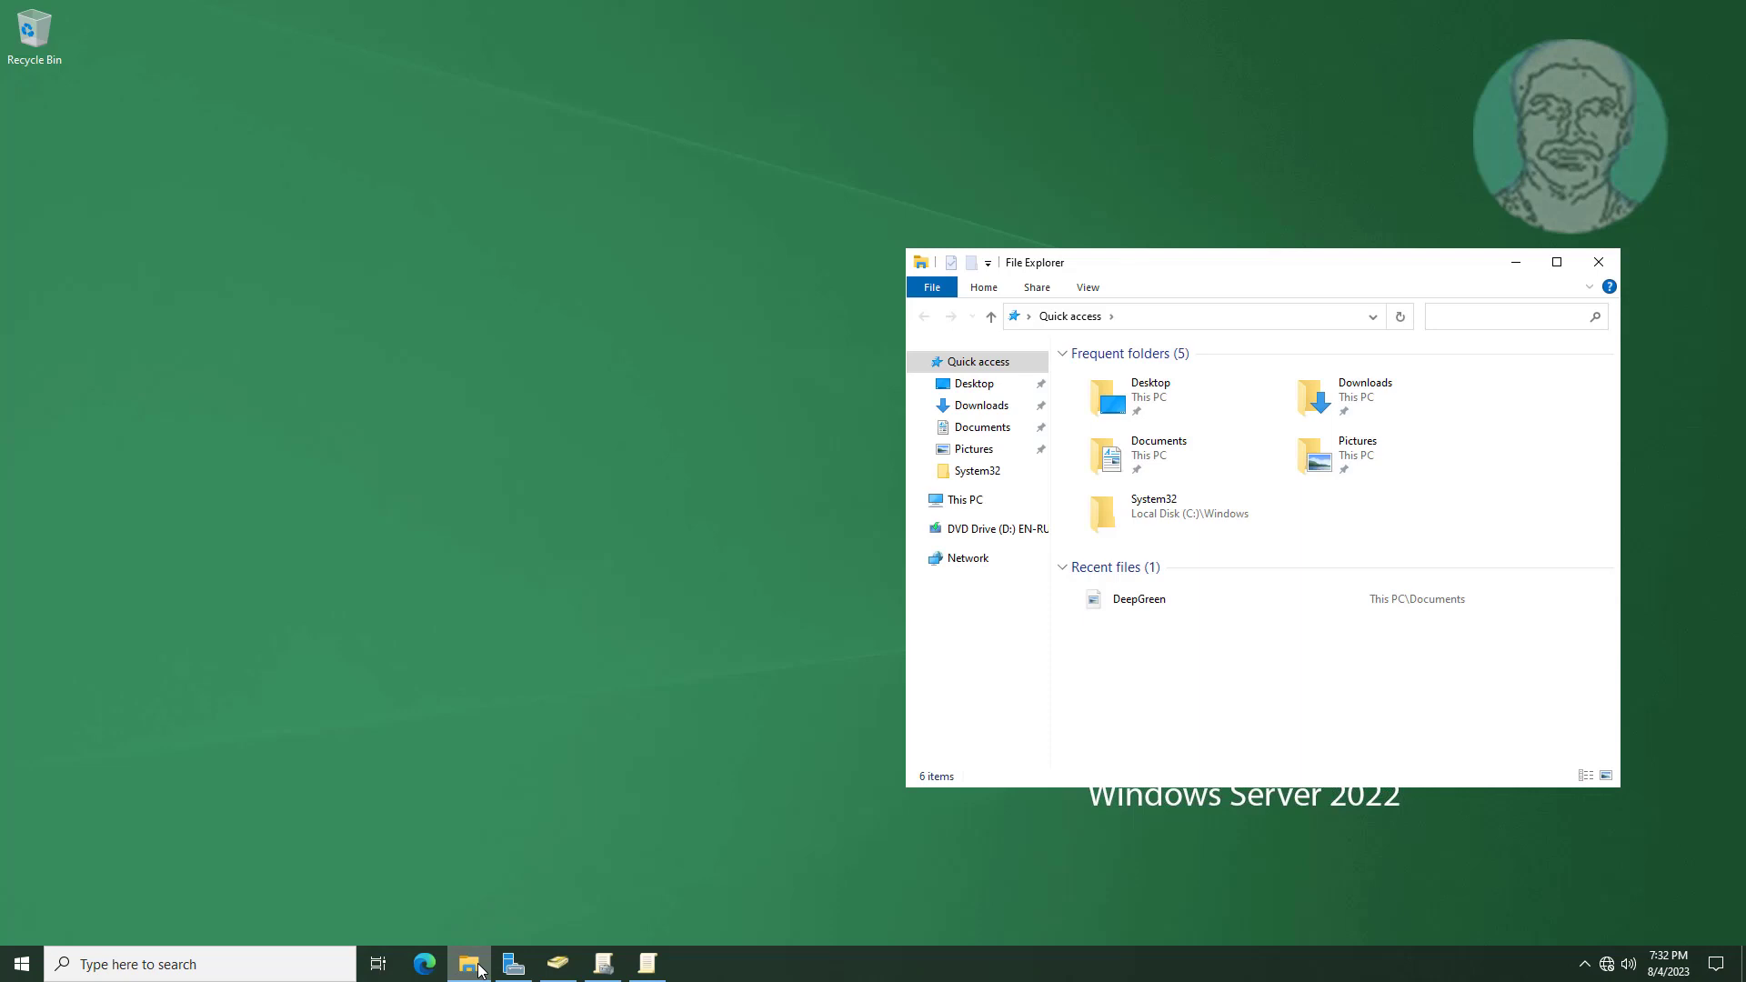
{"action": "left_click", "coordinate": [978, 500]}
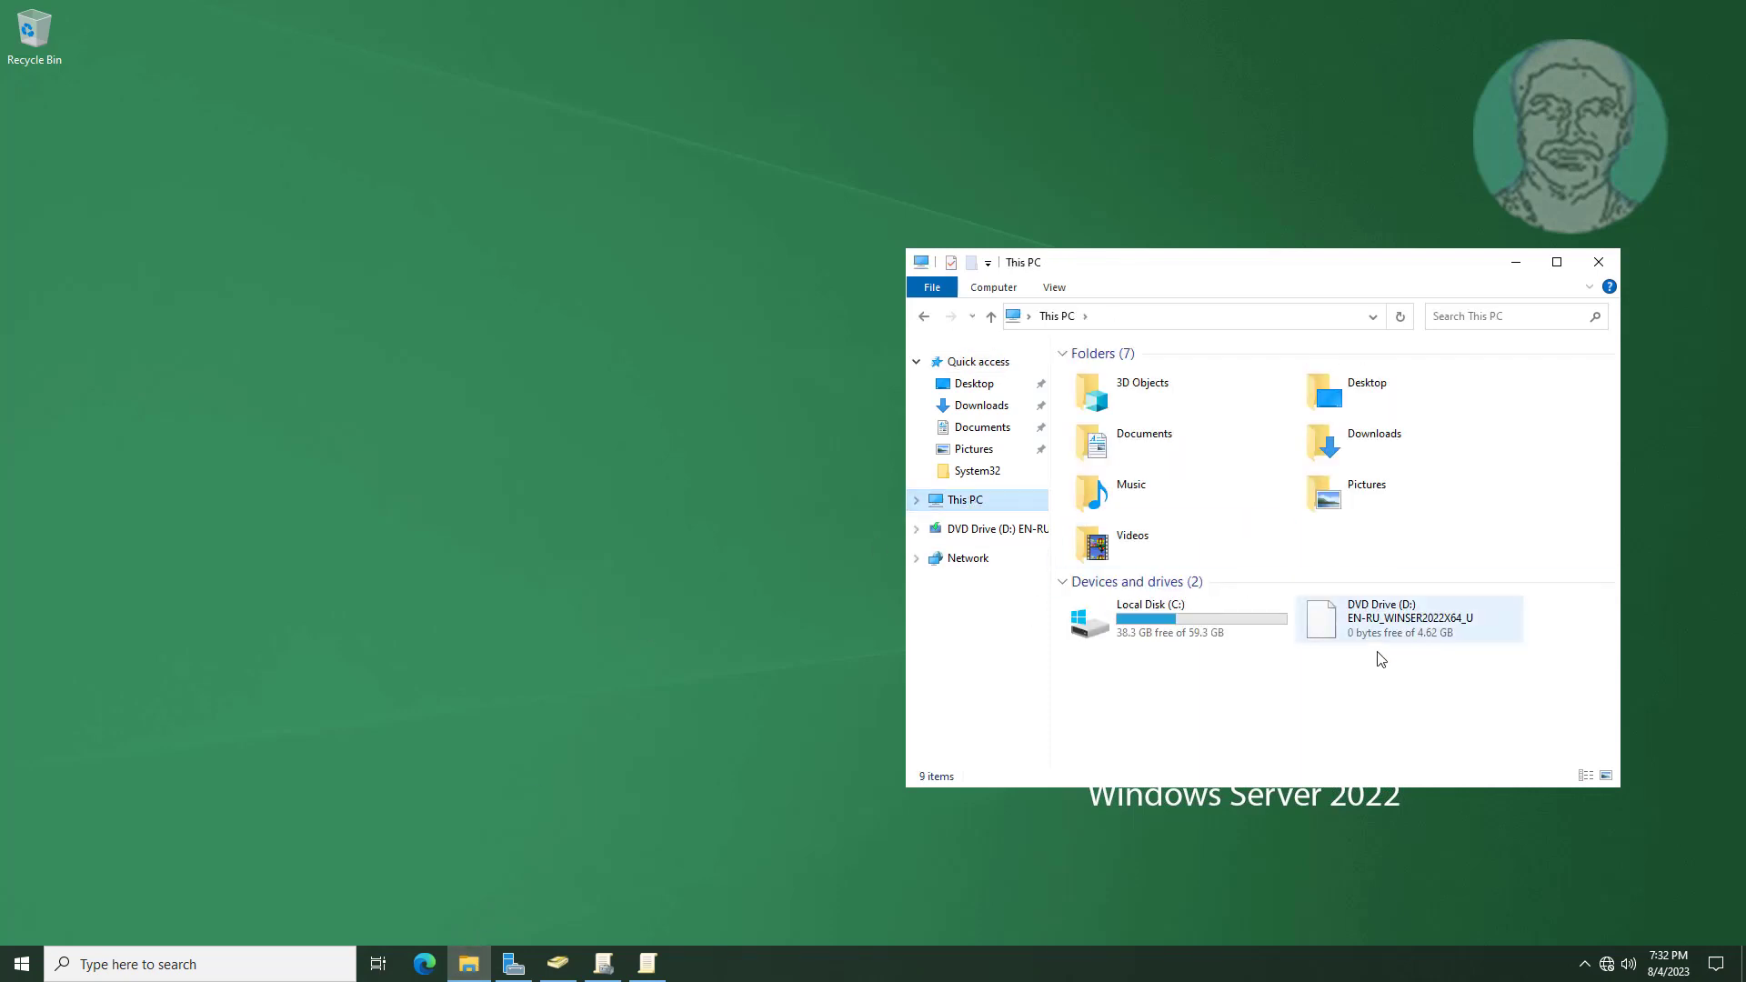
{"action": "double_click", "coordinate": [1229, 626]}
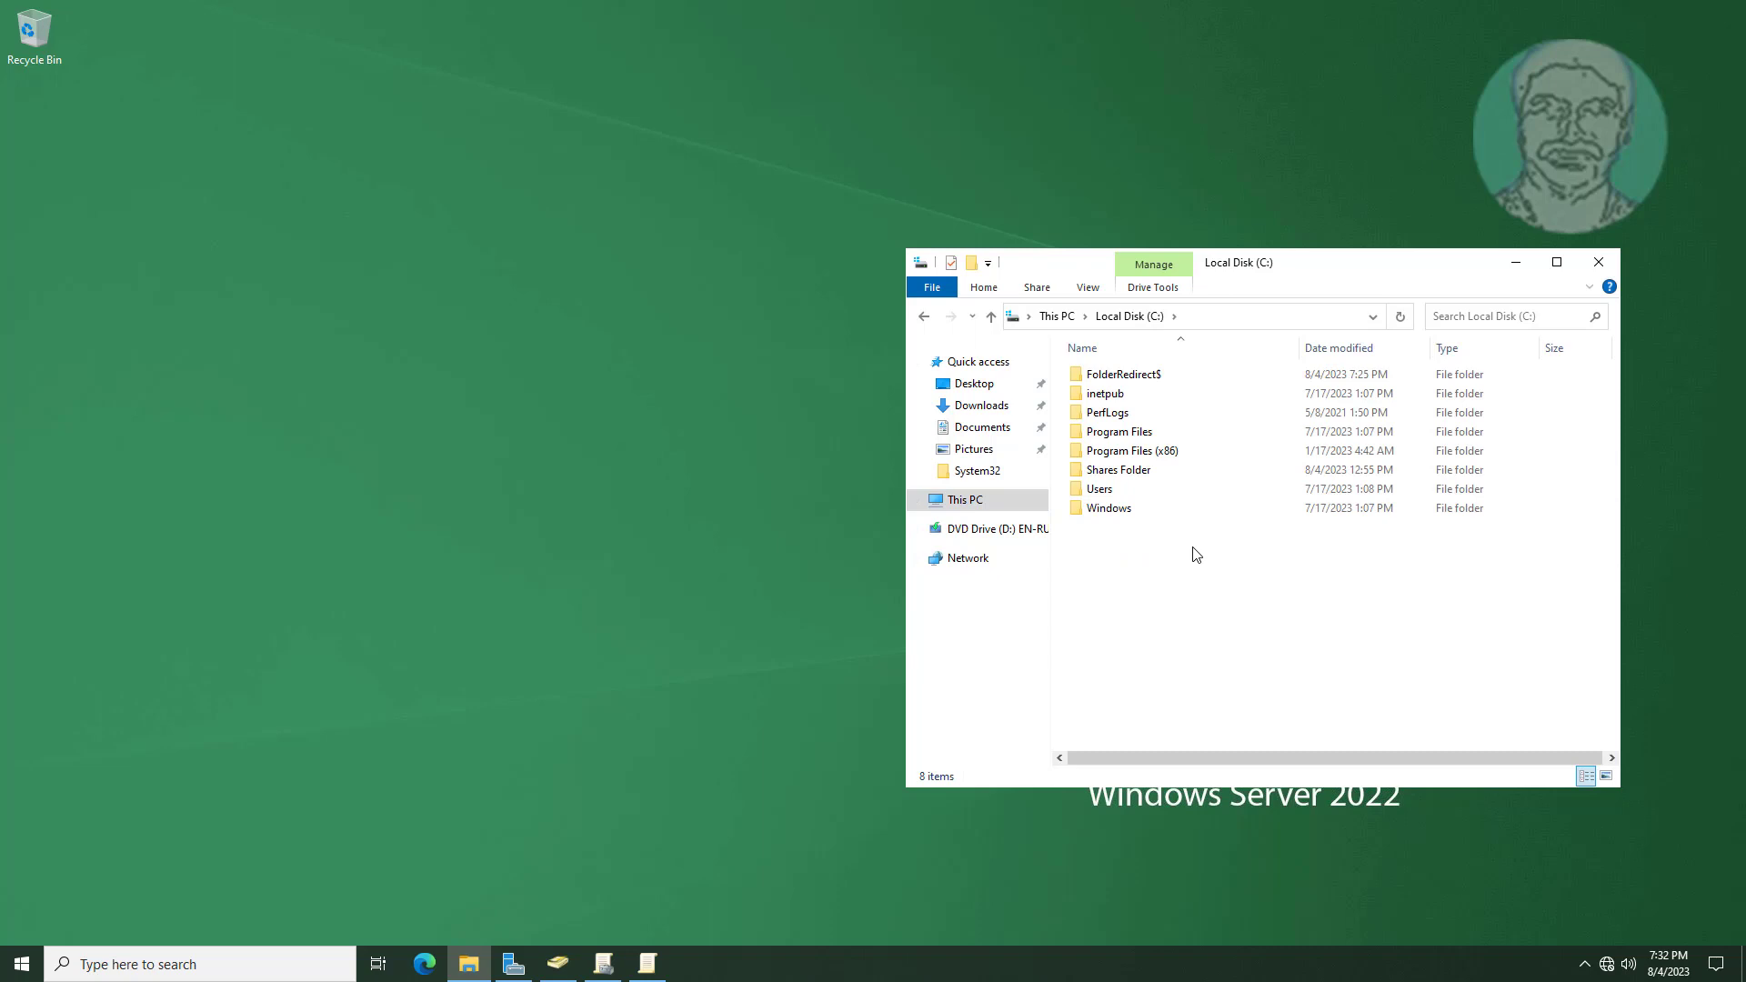
{"action": "double_click", "coordinate": [1131, 378]}
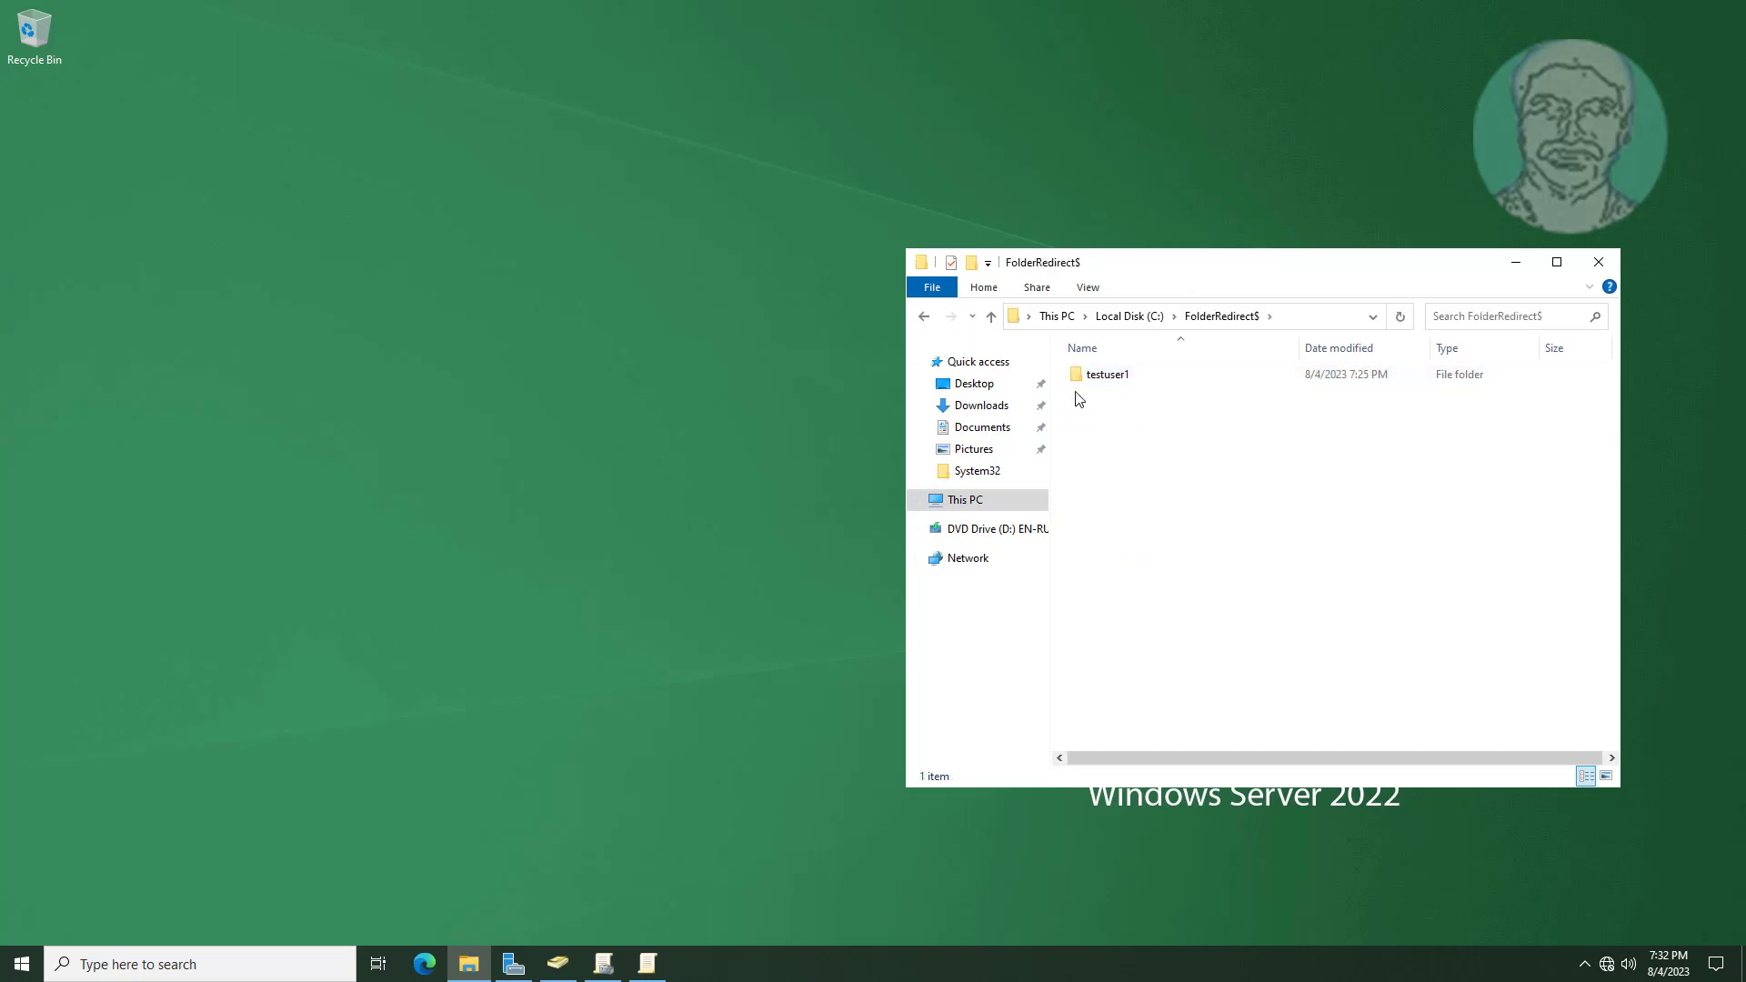
{"action": "double_click", "coordinate": [1122, 380]}
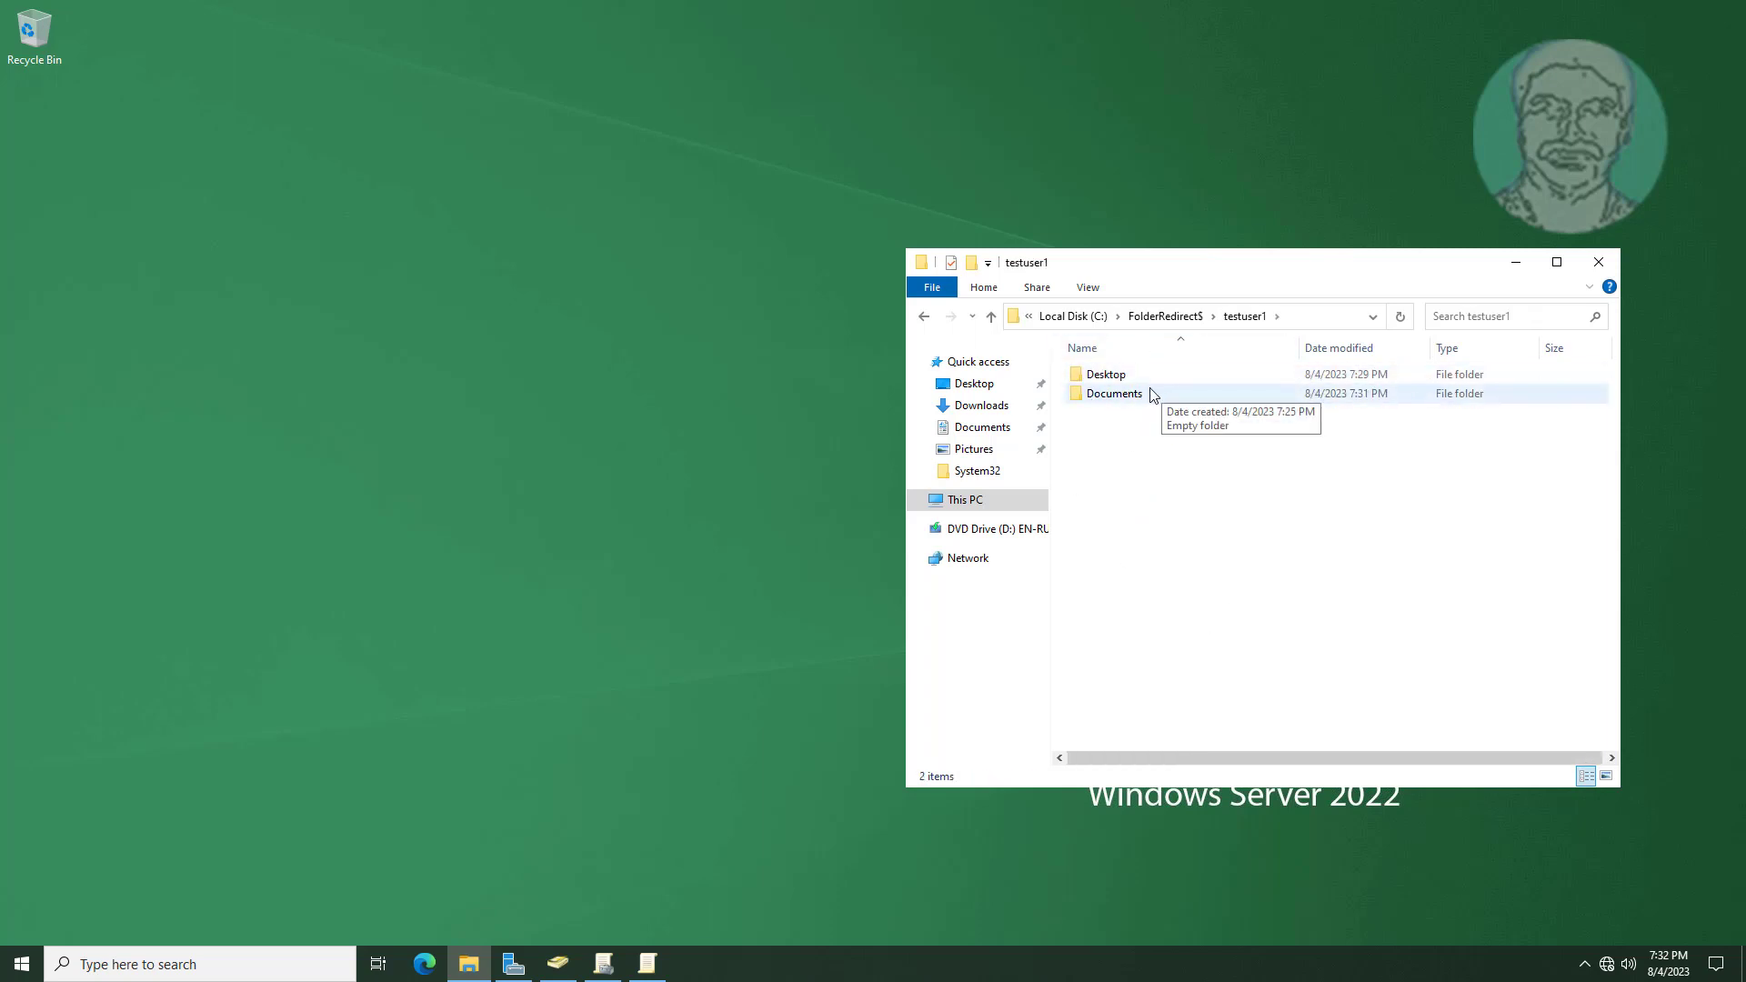
Try opening testuser1's redirected Documents folder and dismiss the permission and access-denied prompts.
{"action": "double_click", "coordinate": [1133, 394]}
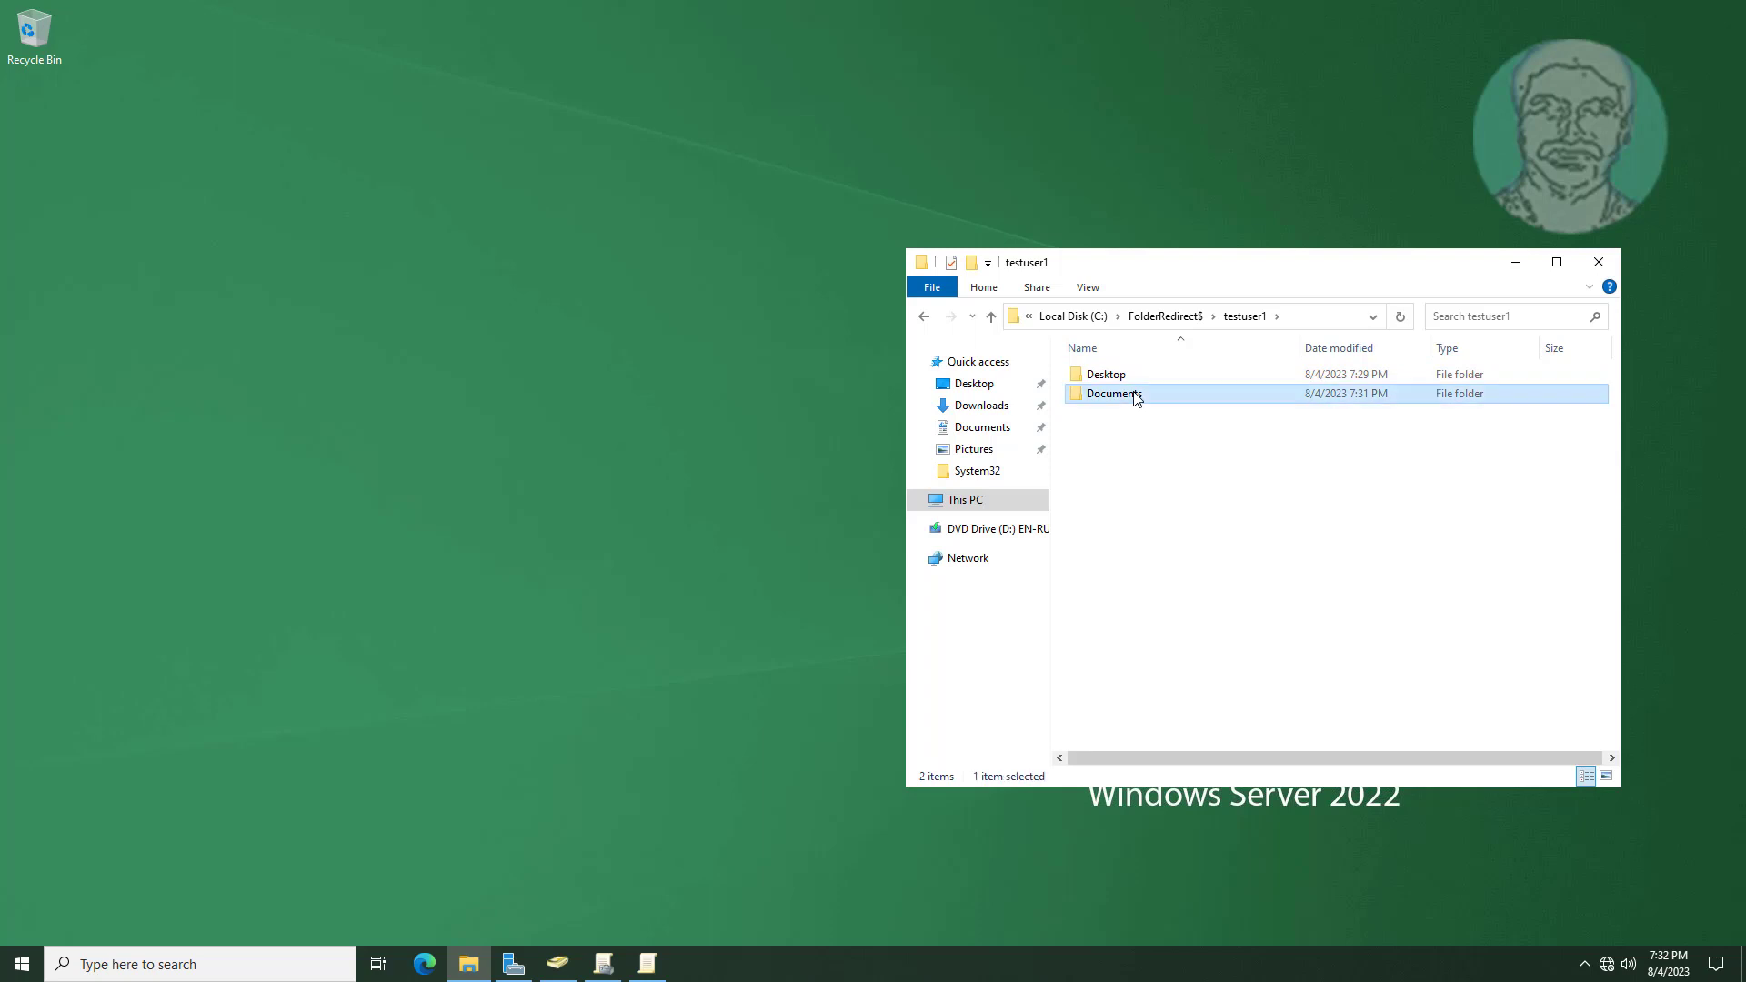
{"action": "left_click", "coordinate": [899, 509]}
{"action": "left_click", "coordinate": [979, 514]}
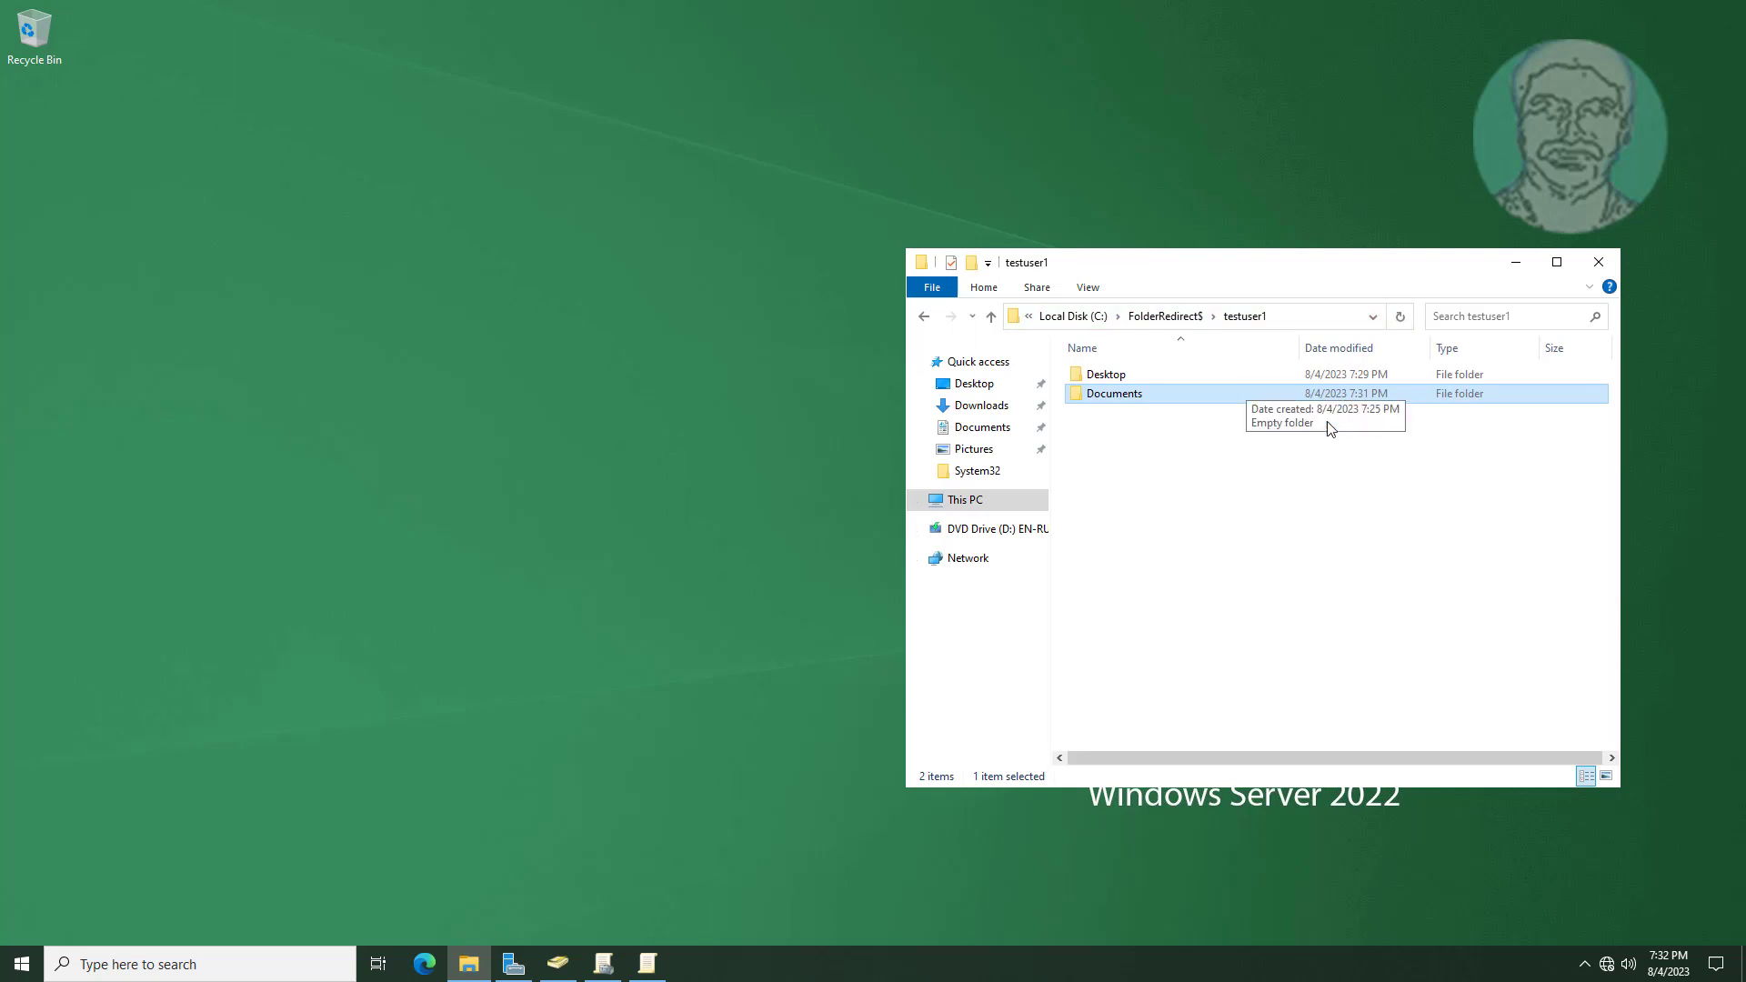
{"action": "left_click", "coordinate": [1205, 492]}
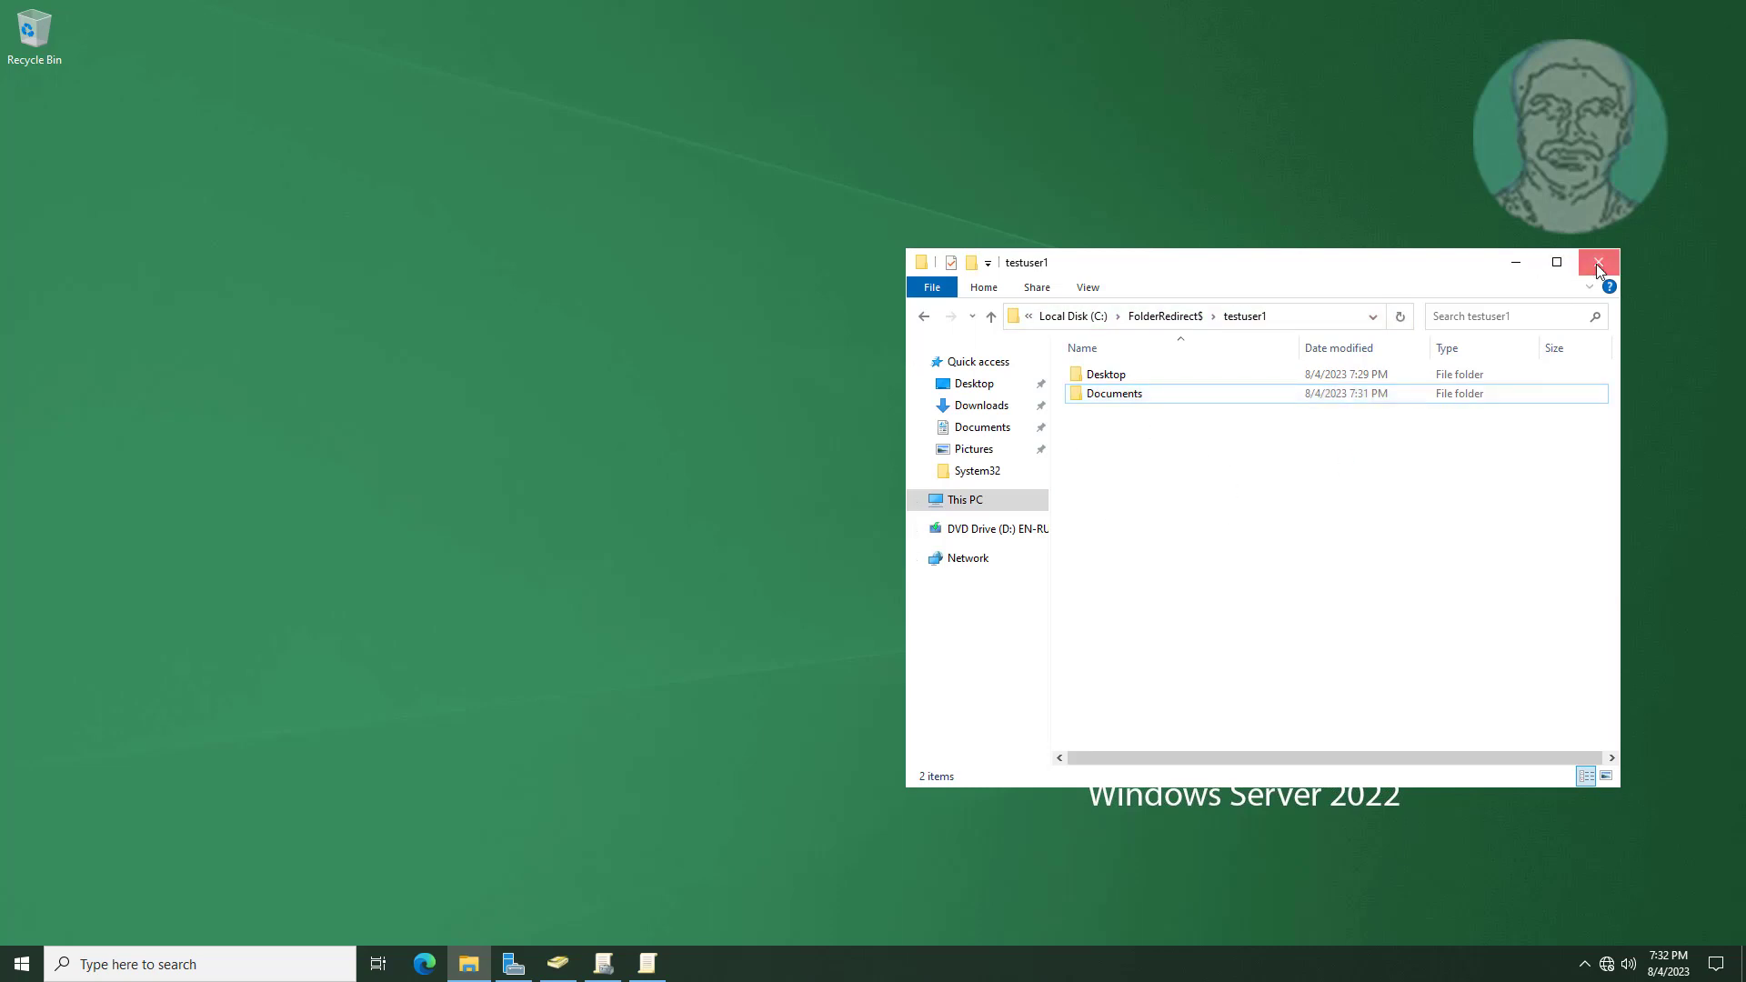
{"action": "left_click", "coordinate": [1595, 264]}
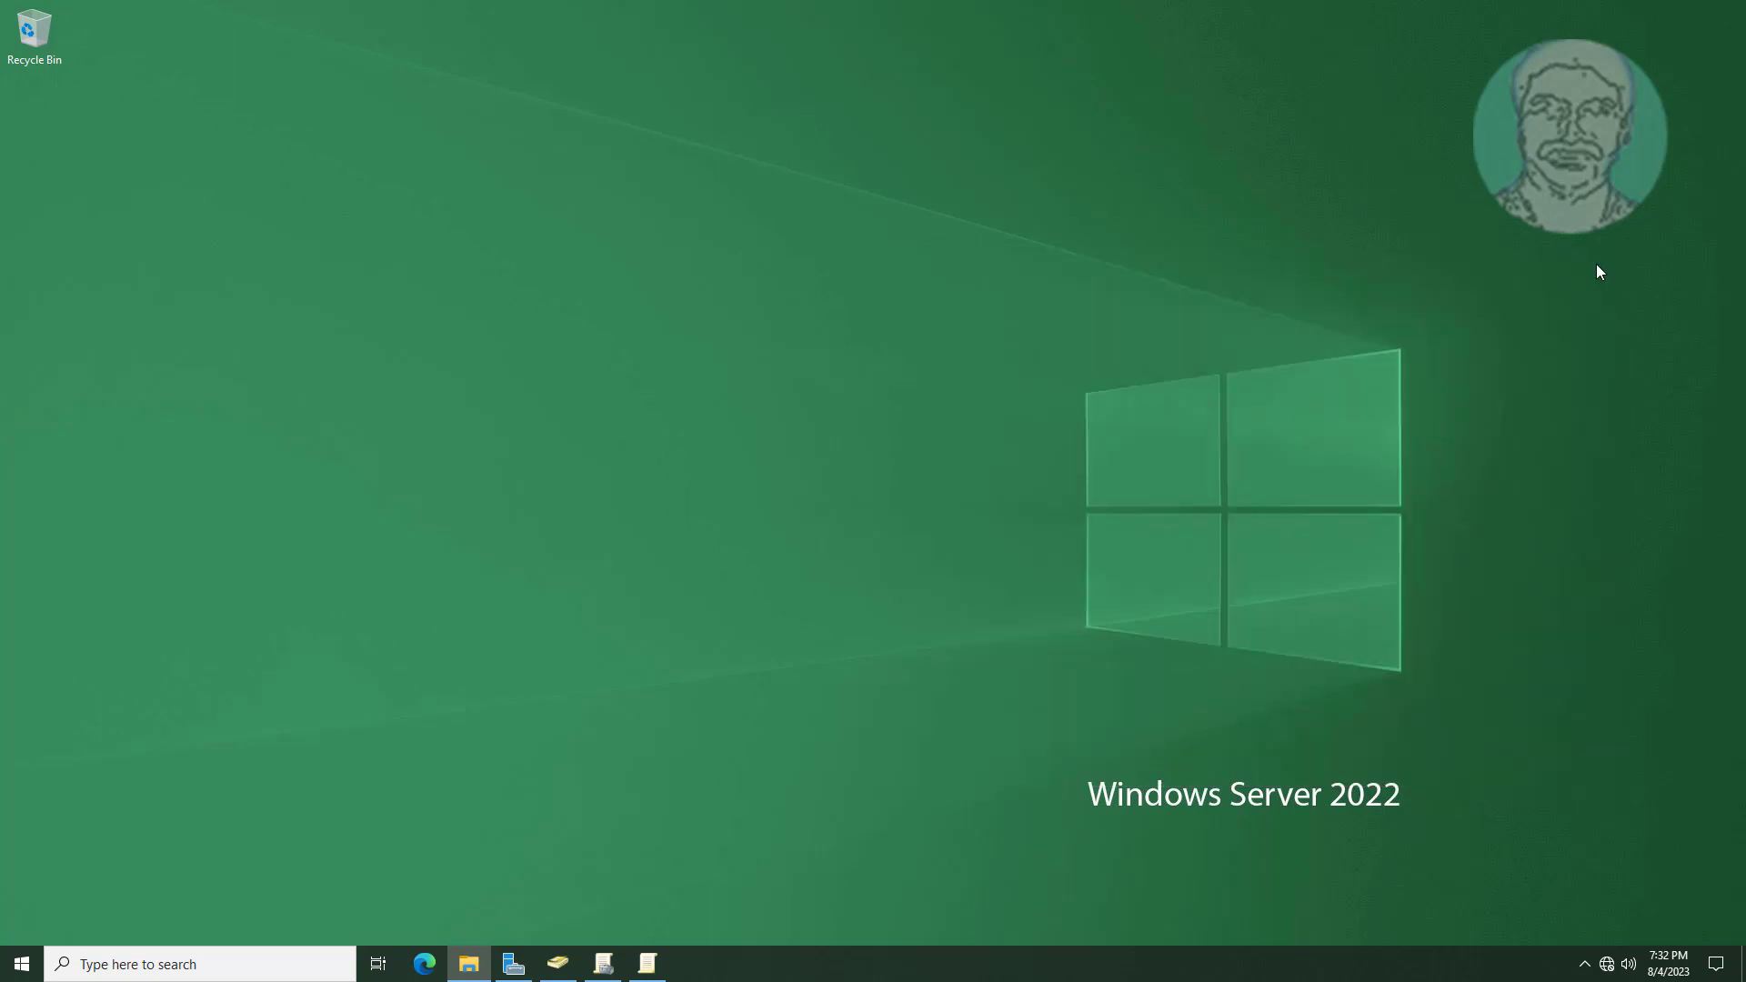